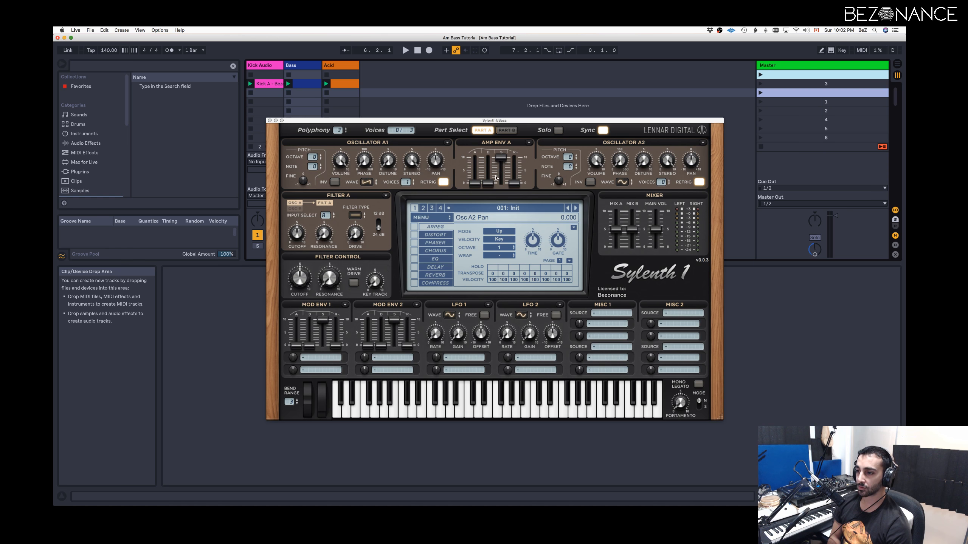
Try raising the decay to about 5.9 and lowering the sustain in amp envelope A.
mouse_move(500, 161)
left_mouse_down()
mouse_move(501, 208)
mouse_move(489, 169)
left_mouse_up()
left_click_drag(473, 123, 473, 123)
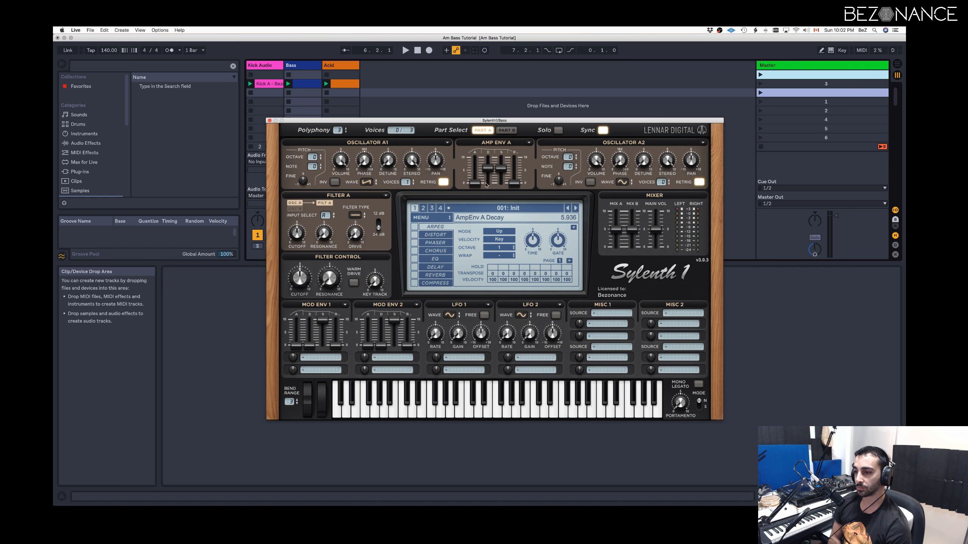
left_click_drag(501, 169, 500, 172)
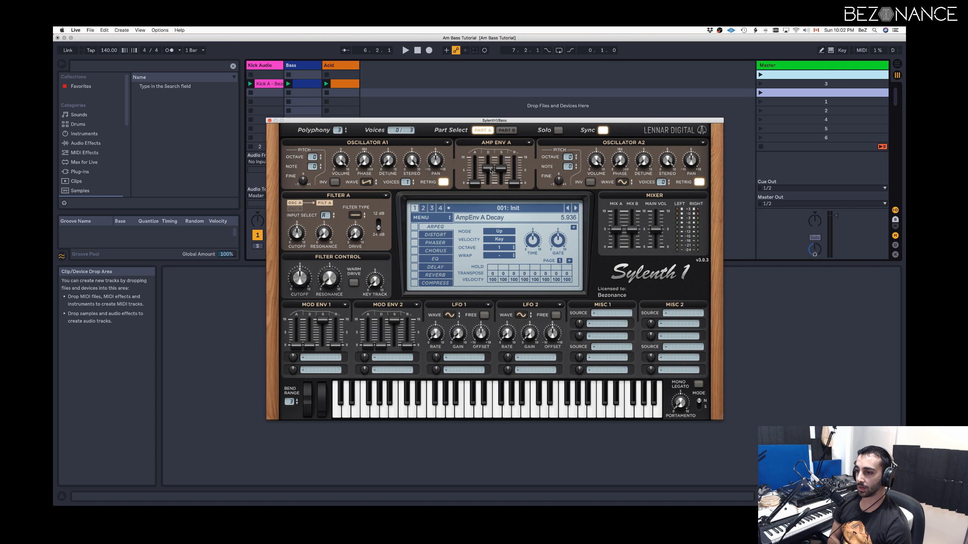
left_click_drag(491, 172, 485, 102)
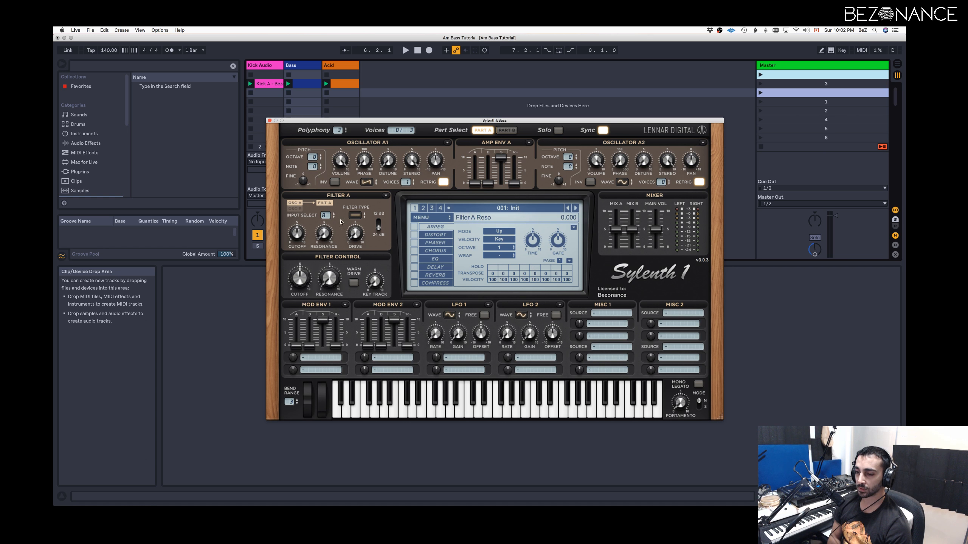
Set filter A's type to Lowpass and assign mod envelope 1 to Cutoff A, with its sustain lowered and decay raised.
left_click(355, 217)
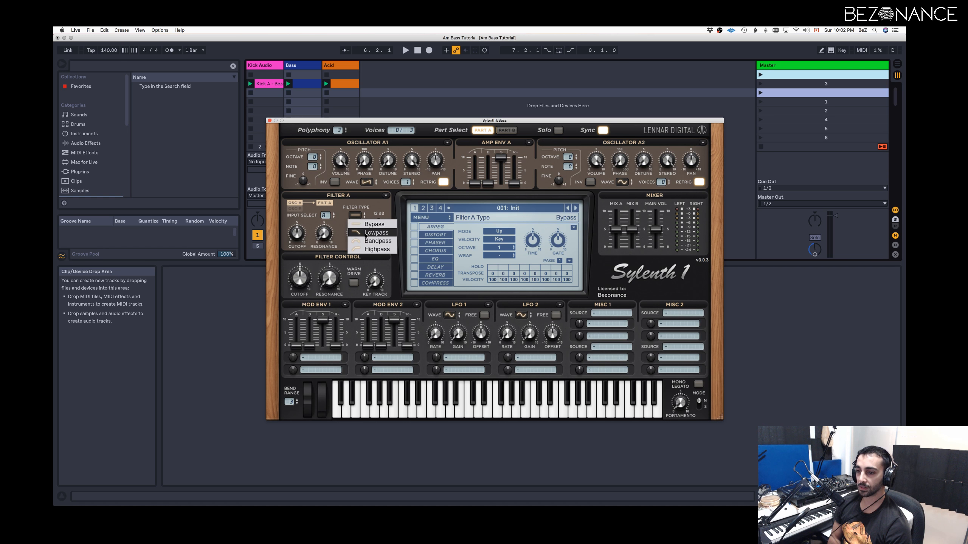
left_click(365, 234)
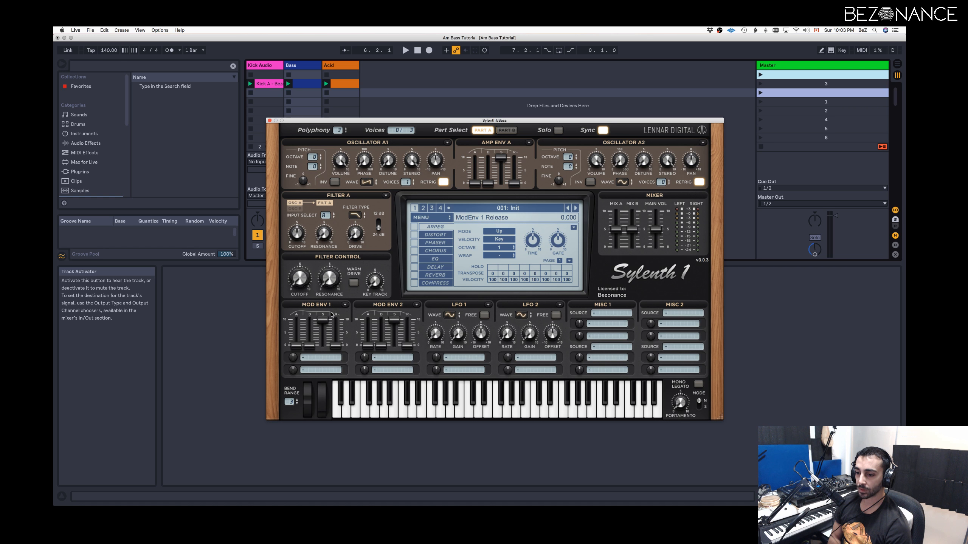
mouse_move(320, 323)
left_mouse_down()
mouse_move(322, 346)
mouse_move(307, 329)
mouse_move(309, 337)
left_mouse_up()
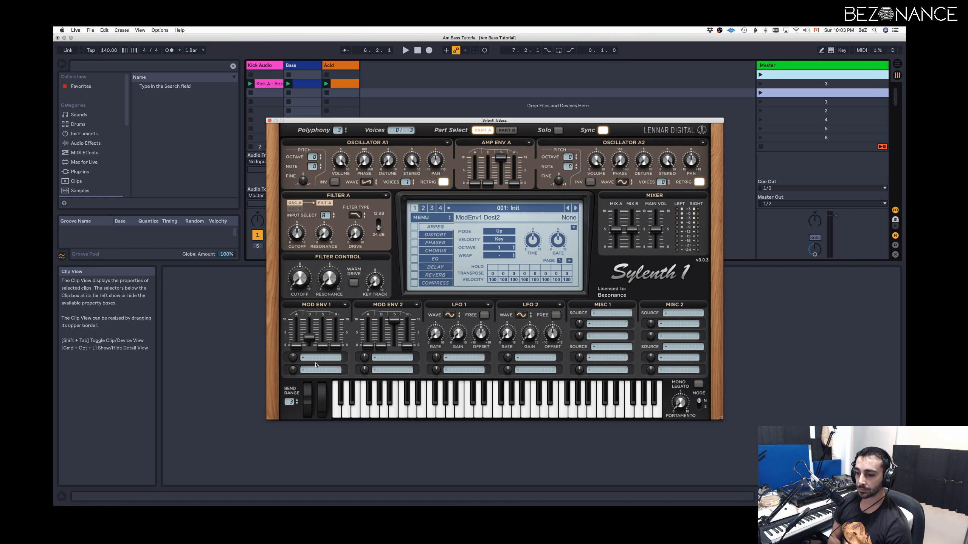
left_click(317, 360)
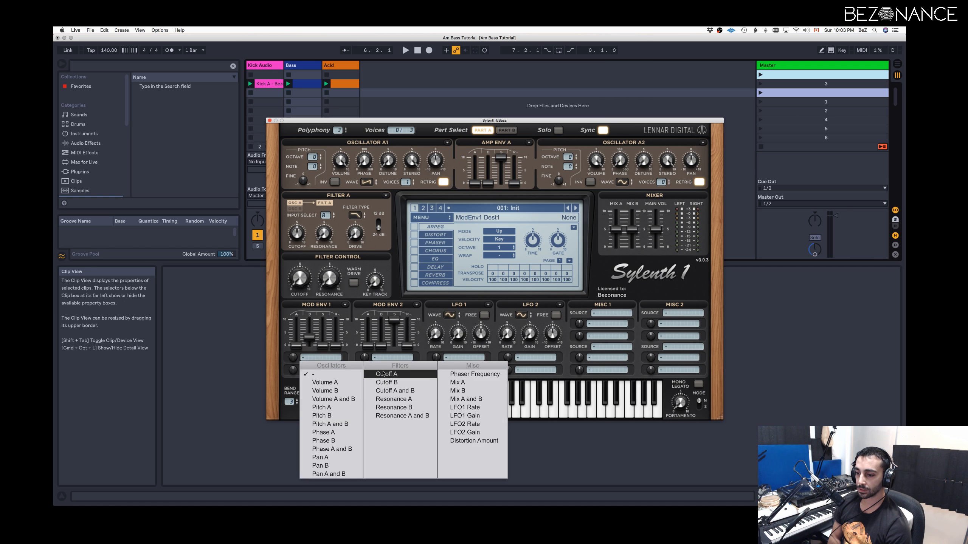
left_click(381, 375)
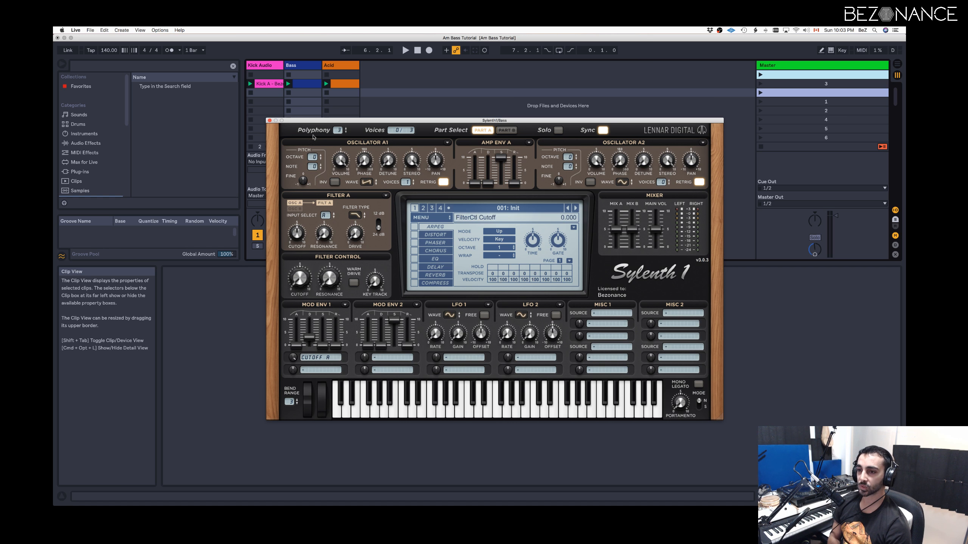
Open the Bass track's MIDI clip to check its A1 note, and activate the Bass track so it plays with the kick.
left_click_drag(310, 122, 499, 155)
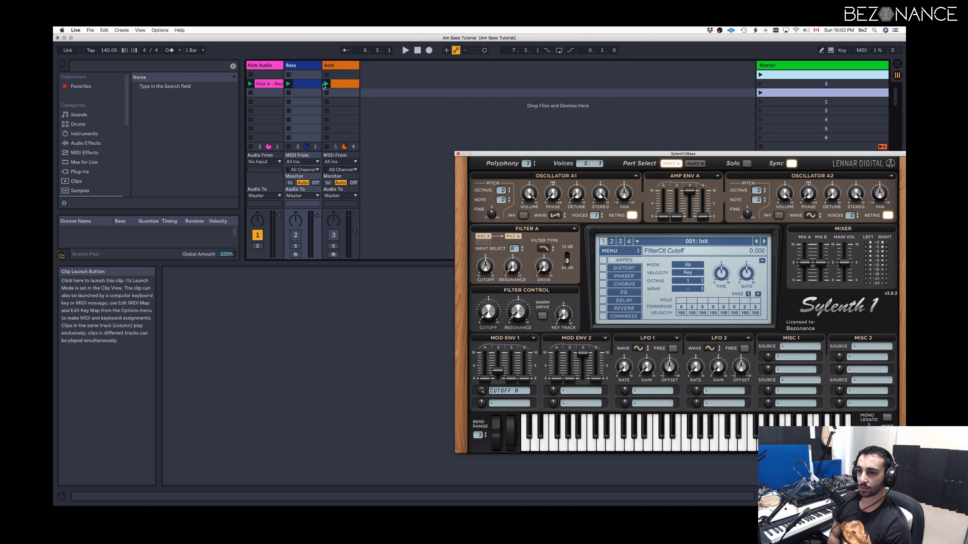
left_click(303, 83)
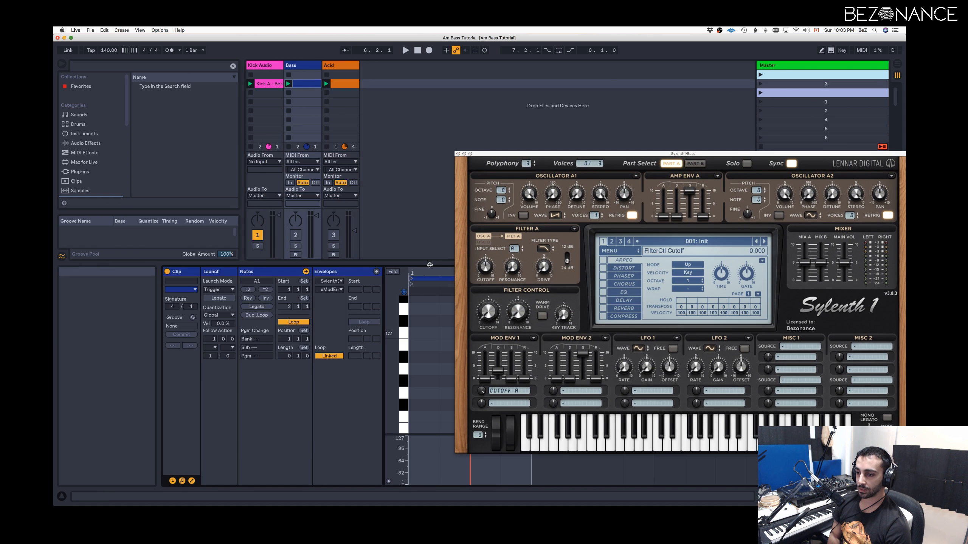
mouse_move(473, 159)
left_mouse_down()
mouse_move(776, 287)
mouse_move(583, 259)
left_mouse_up()
left_click(466, 320)
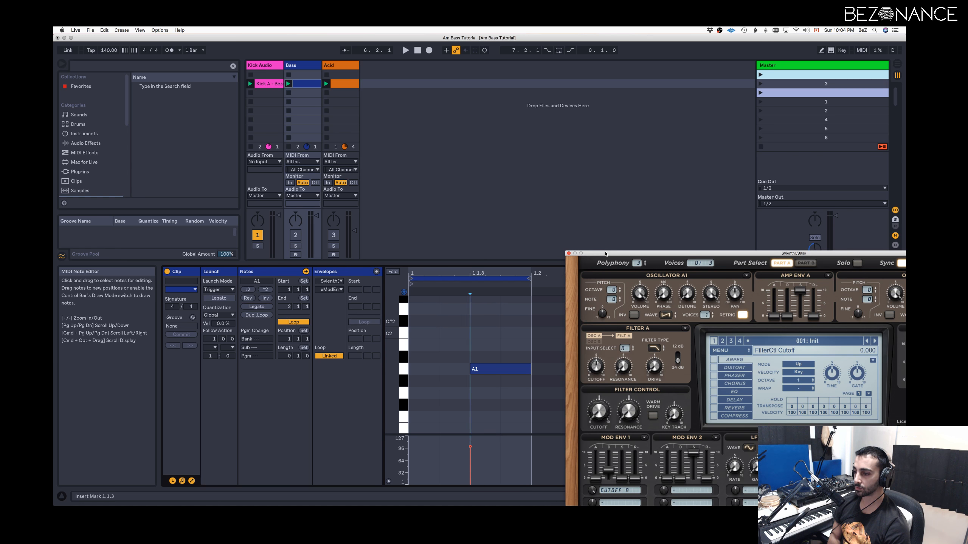
left_click_drag(605, 252, 409, 117)
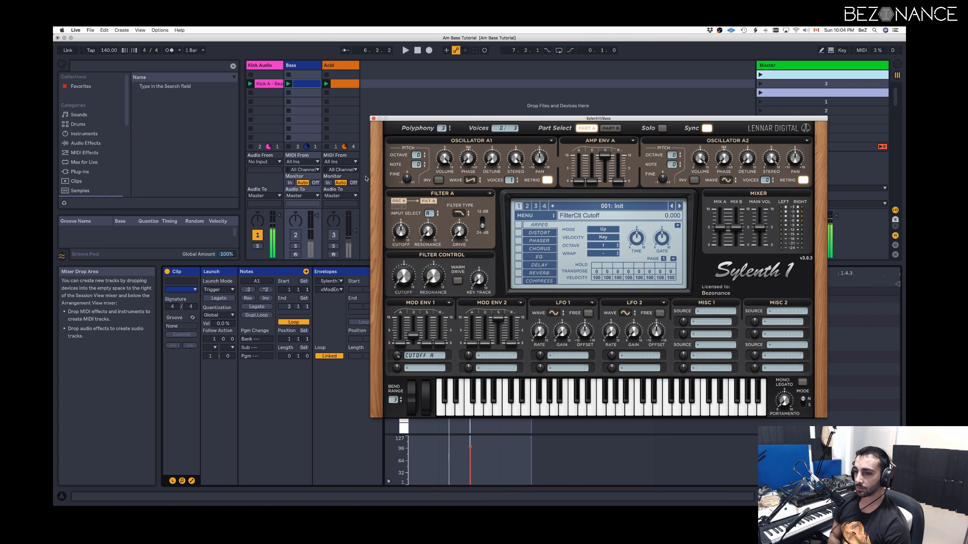
left_click(295, 234)
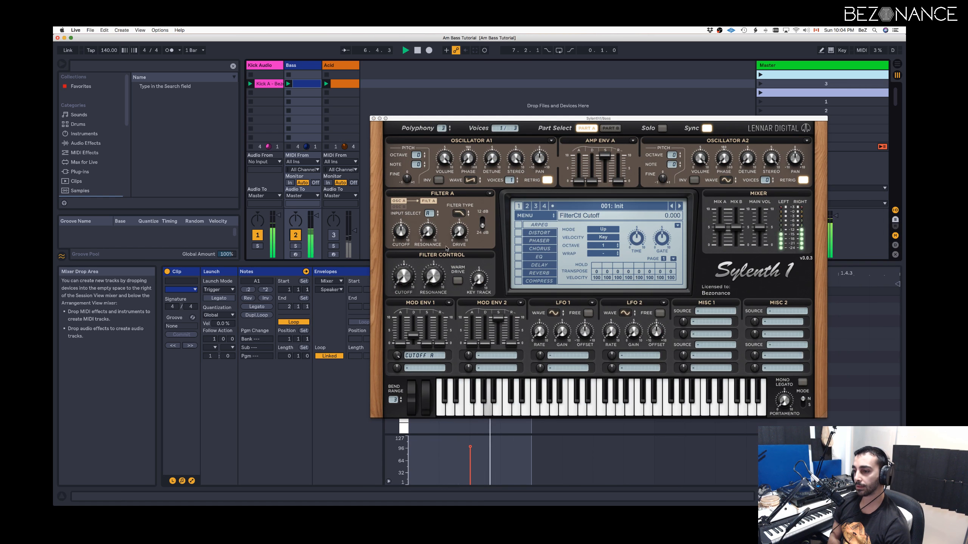
left_click(399, 284)
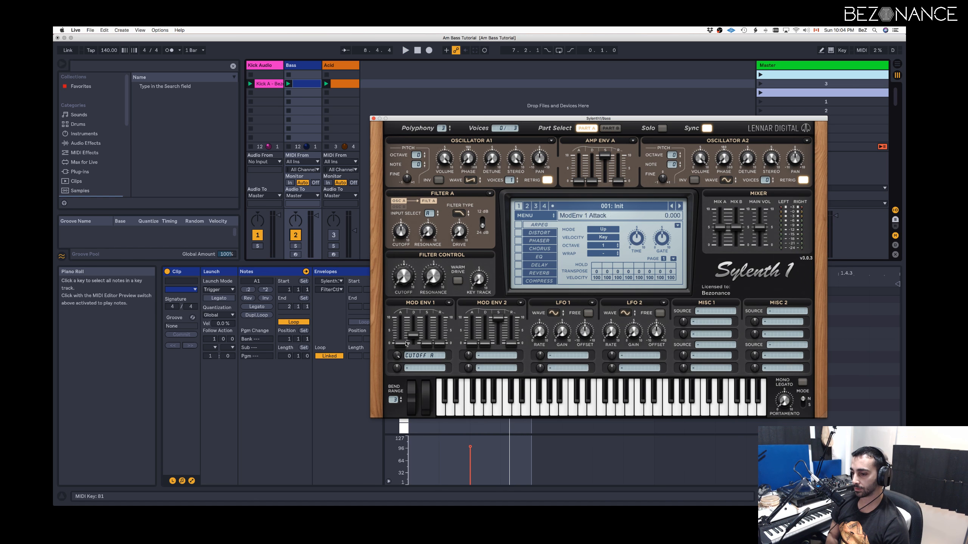
Adjust mod envelope 1's decay during playback, trying about 2.1 and 4.8 before bringing it back to about 2.9.
left_click_drag(412, 336, 413, 348)
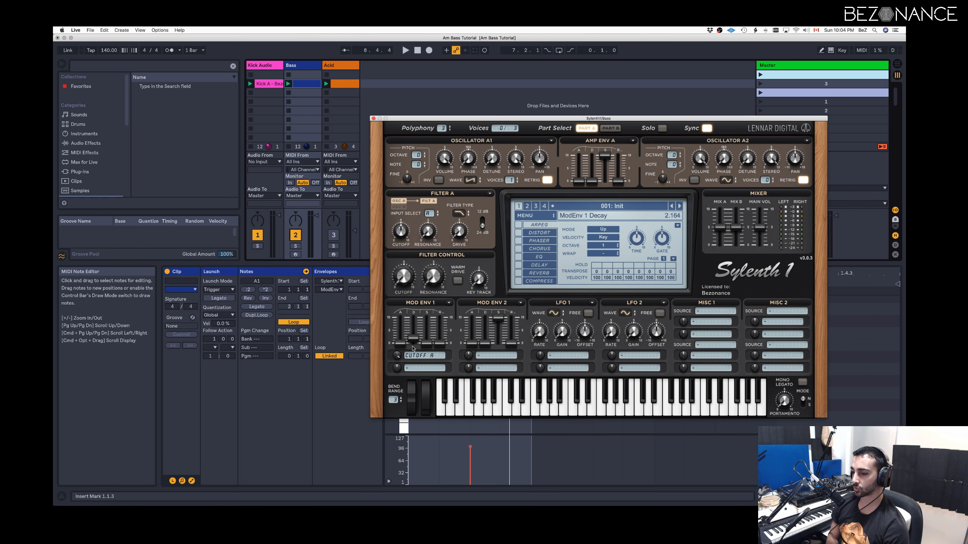
key("space")
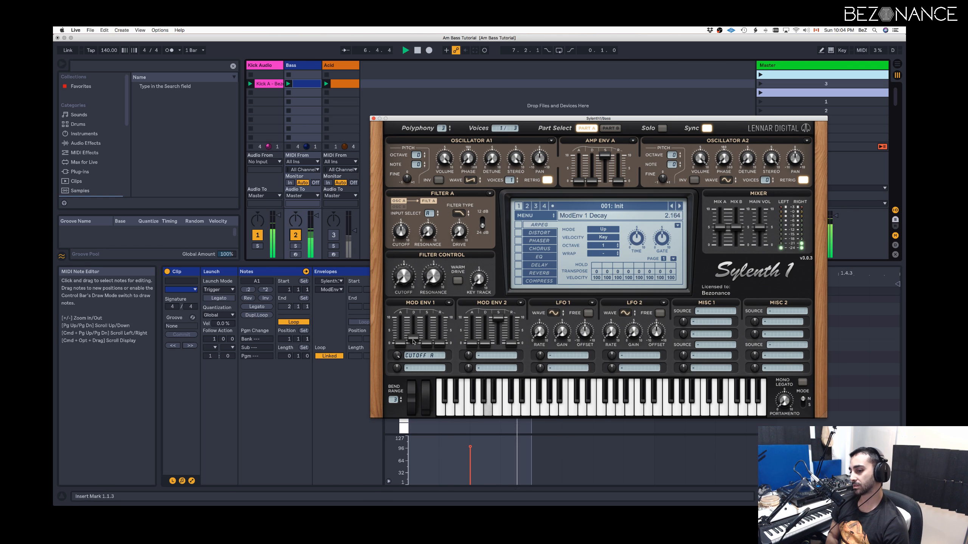
left_click_drag(413, 342, 414, 344)
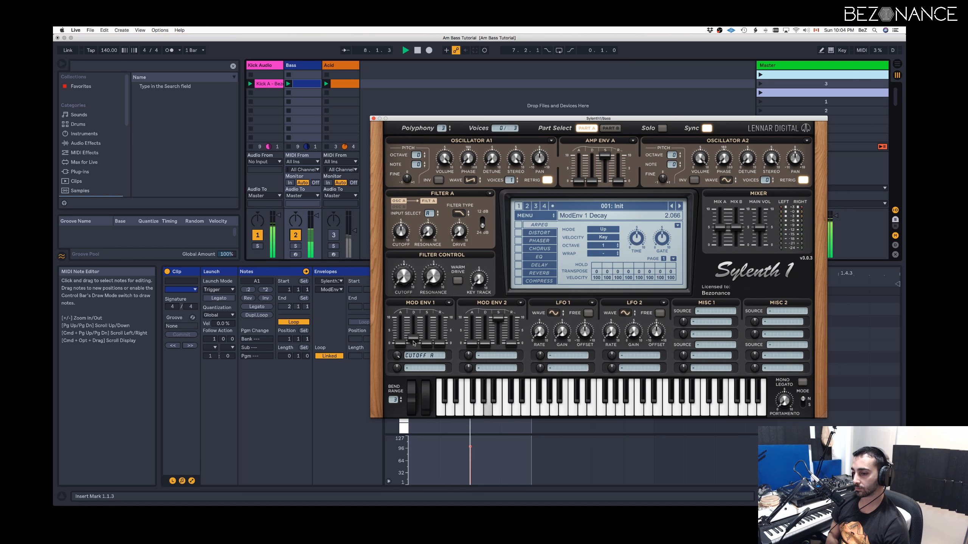
left_click_drag(414, 343, 412, 312)
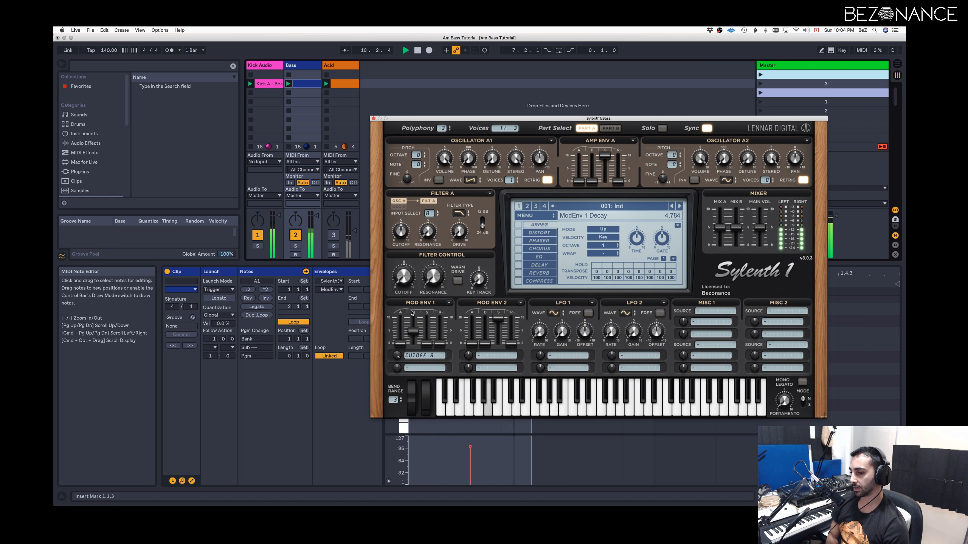
left_click_drag(414, 331, 415, 341)
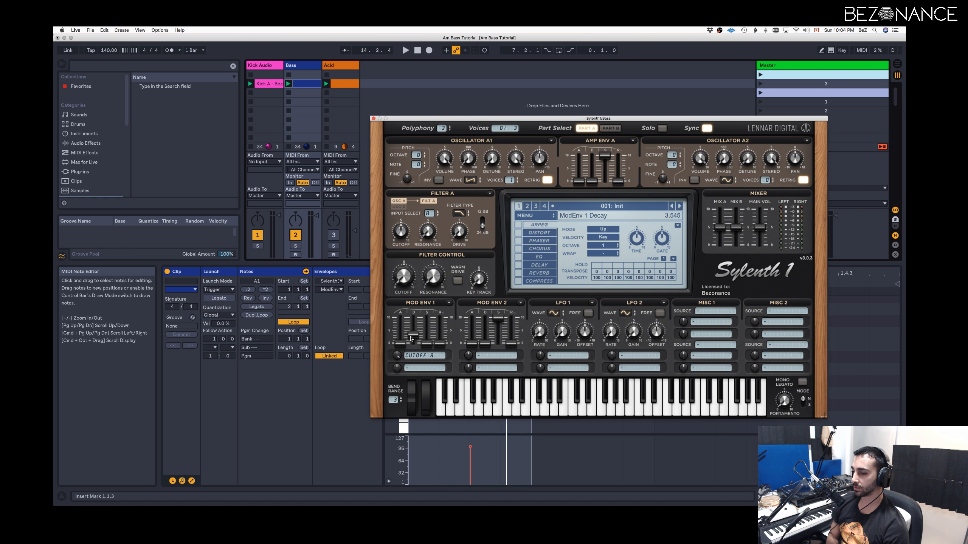
key("space")
left_click_drag(415, 340, 416, 346)
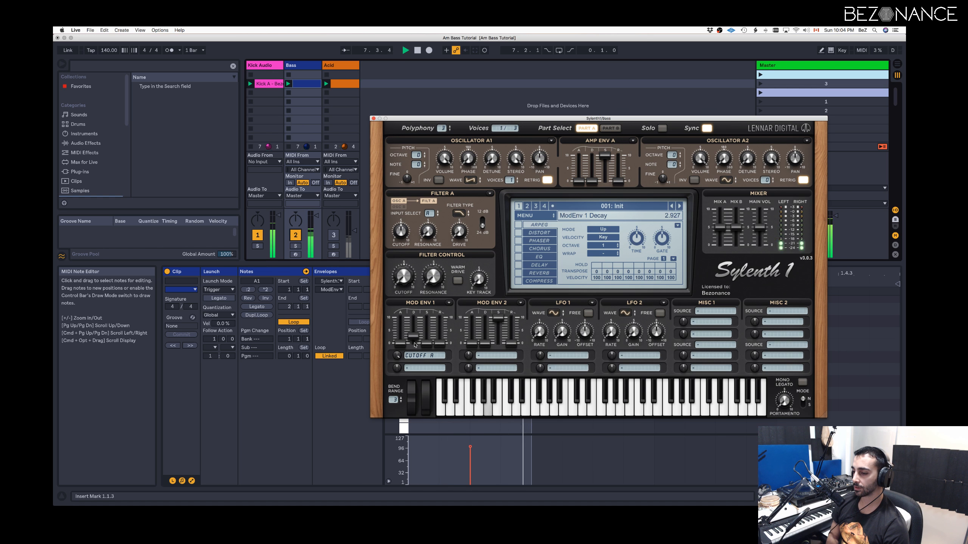
left_click_drag(416, 345, 400, 362)
left_click(397, 356)
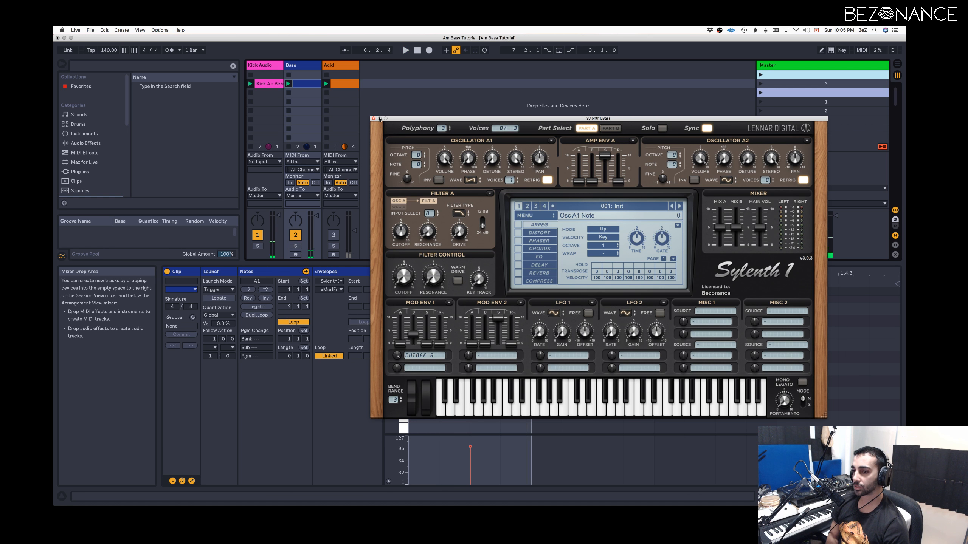
Search the browser for SPAN and load the plug-in onto the Bass track.
left_click_drag(411, 119, 435, 80)
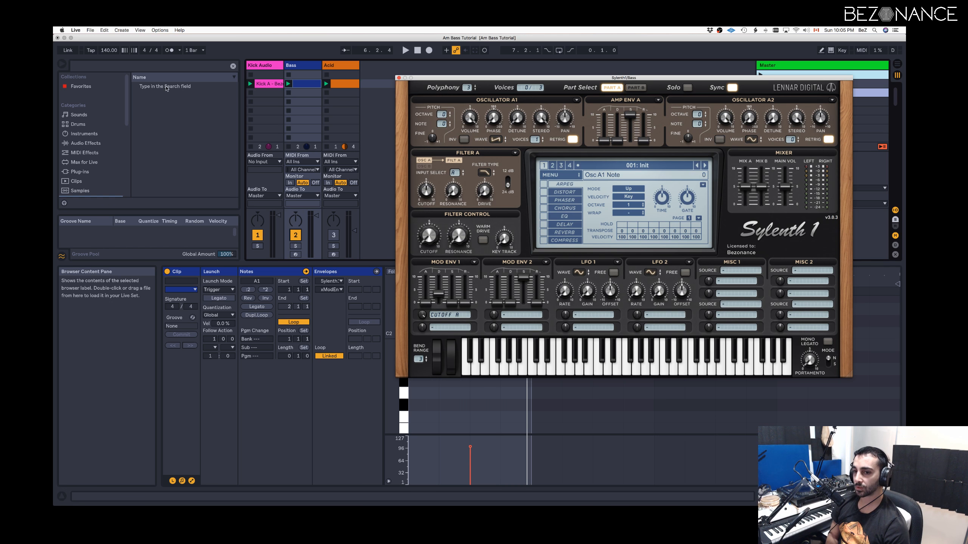
key("super+f")
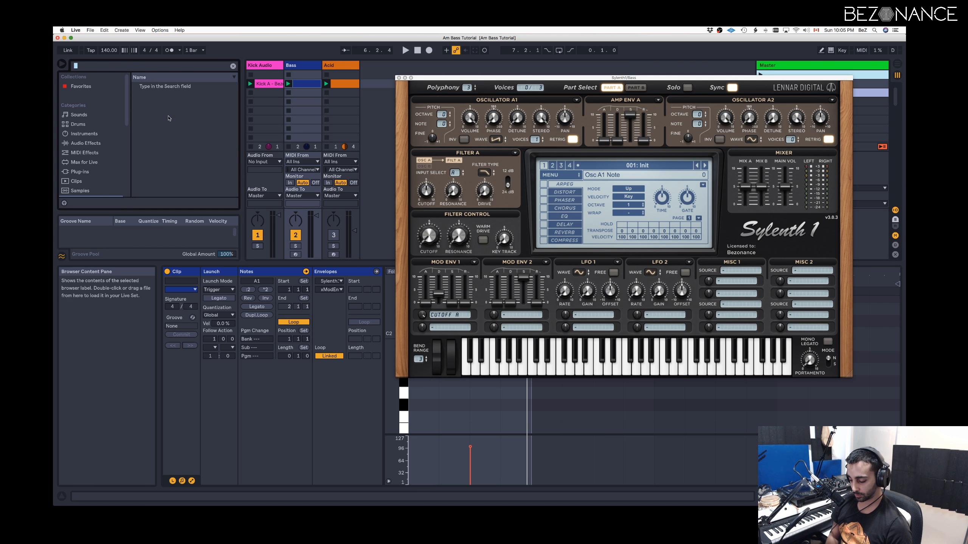
type("SPAN")
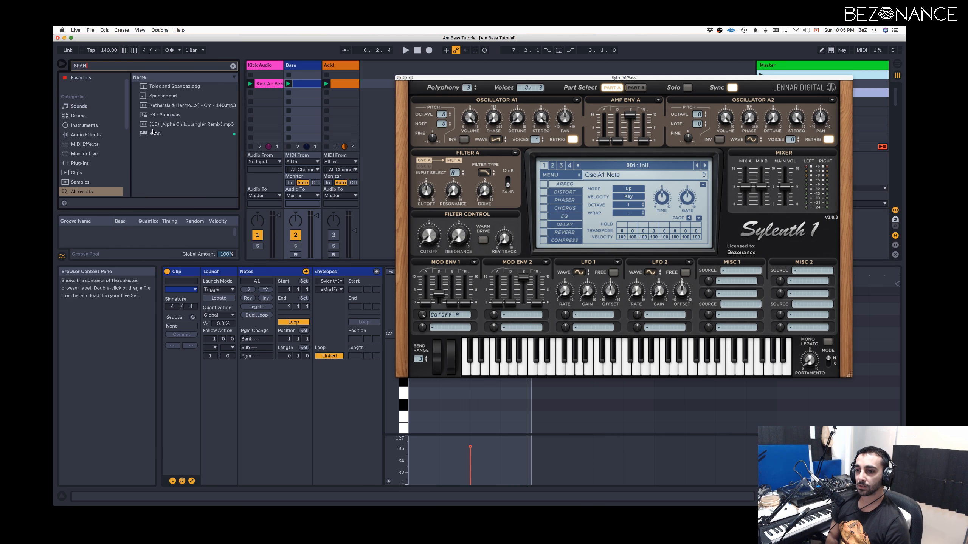
left_click_drag(153, 133, 309, 67)
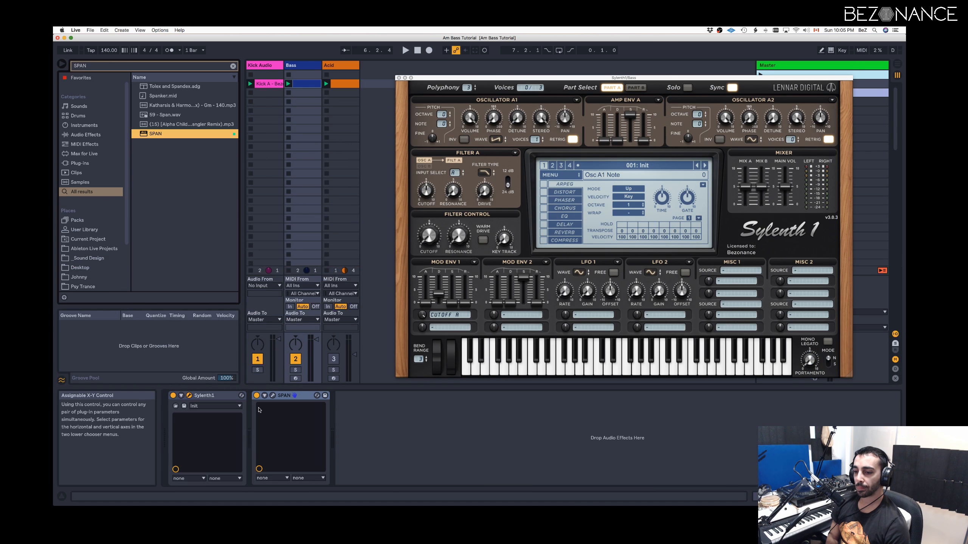
Open the SPAN analyzer beside the synth and set its spectrum mode to High Res.
key("space")
left_click(273, 396)
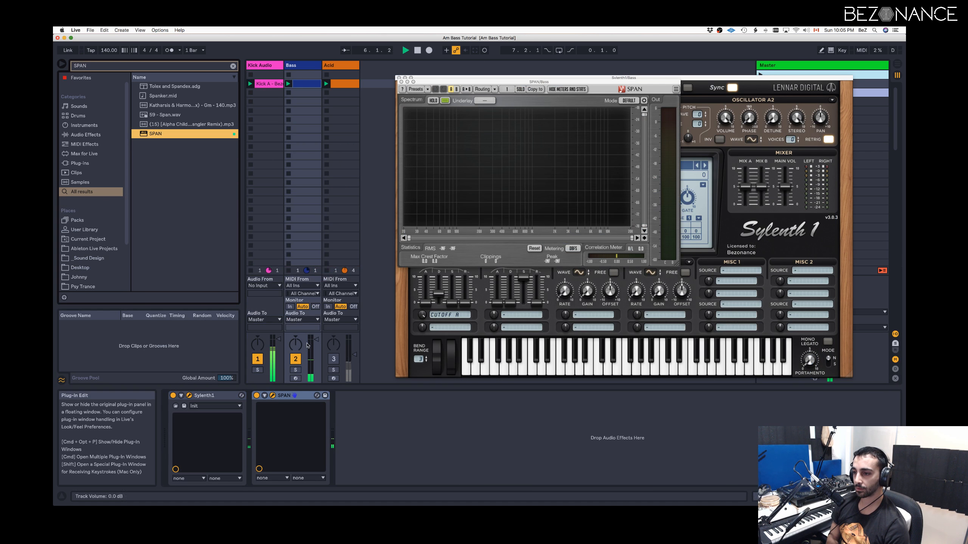
left_click_drag(461, 84, 196, 145)
key("space")
left_click(364, 161)
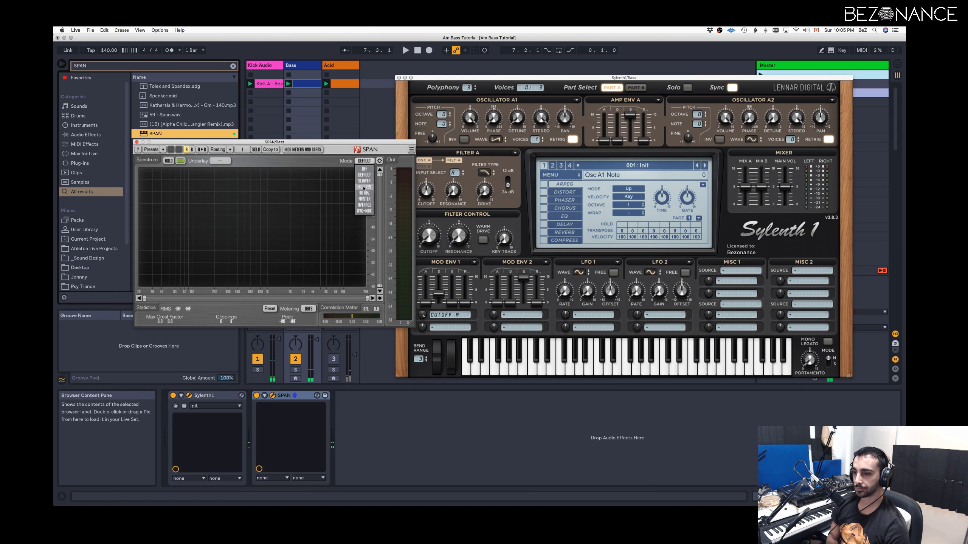
left_click(364, 187)
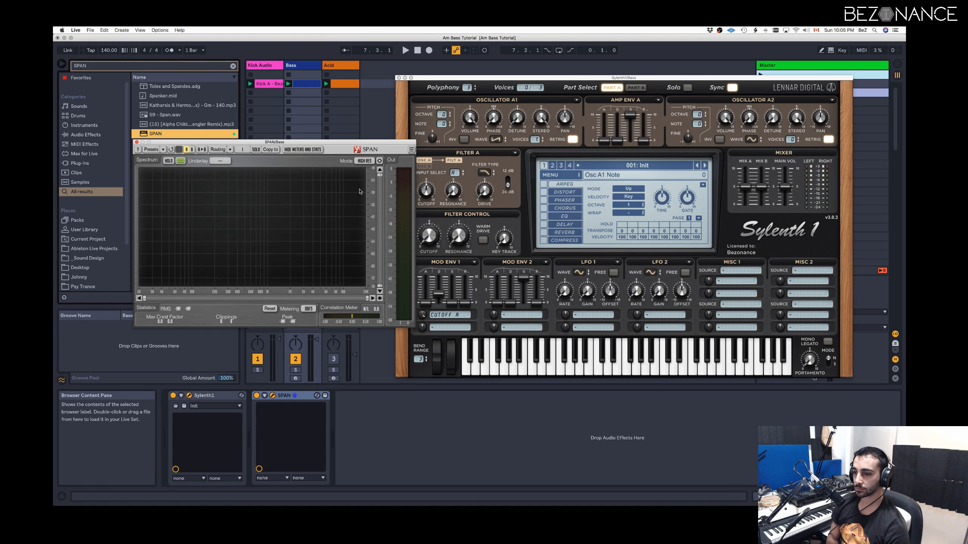
Lower oscillator A1's octave to -1 and on to -2 while checking the bass's lowest spectrum peak in SPAN during playback.
key("space")
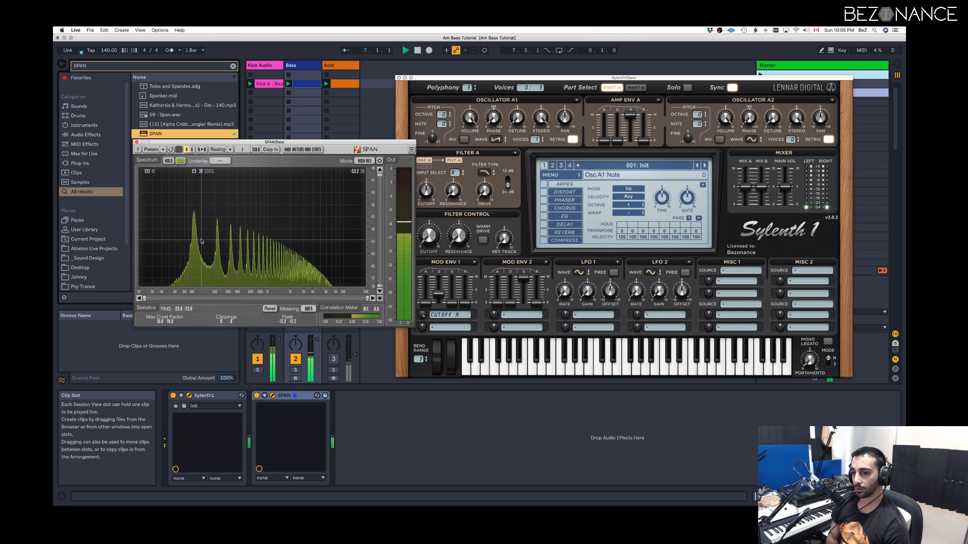
key("space")
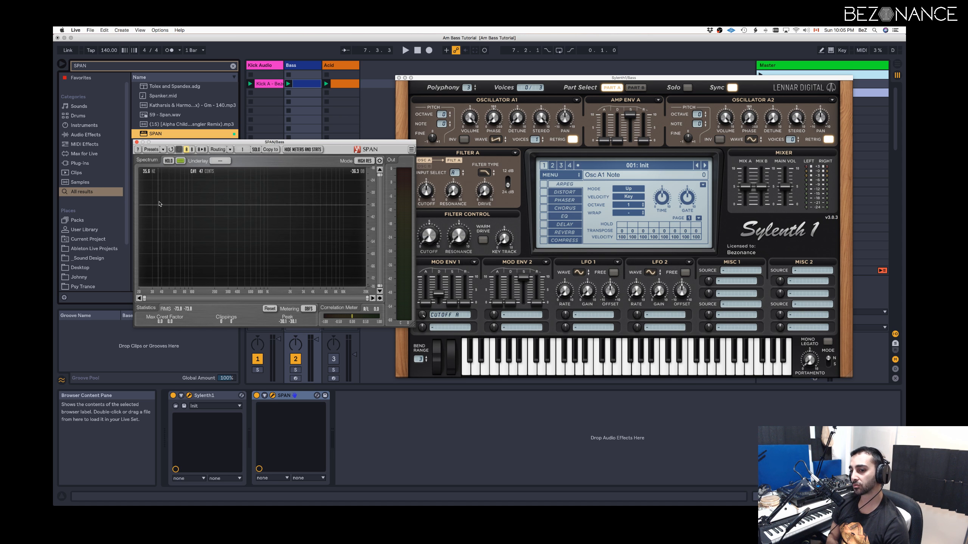
key("space")
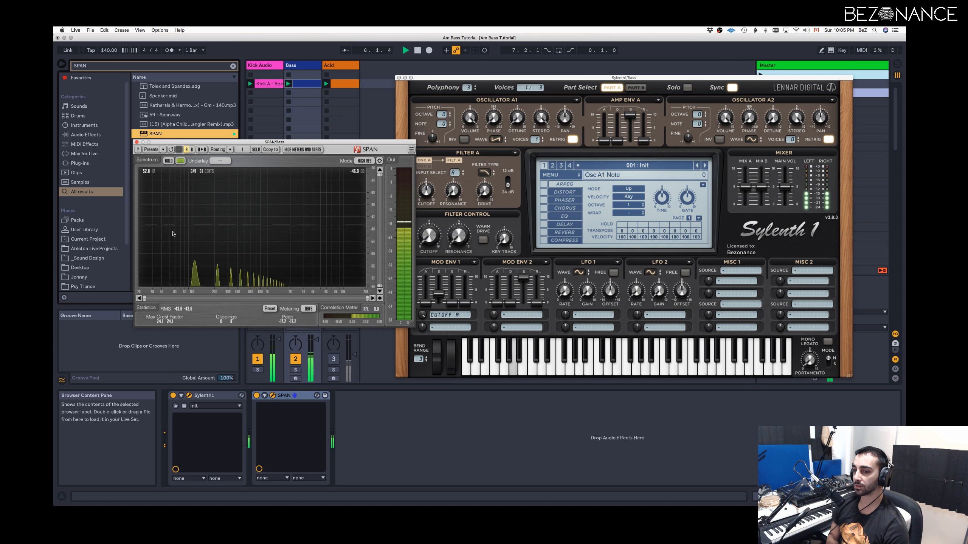
left_click(449, 116)
left_click(449, 117)
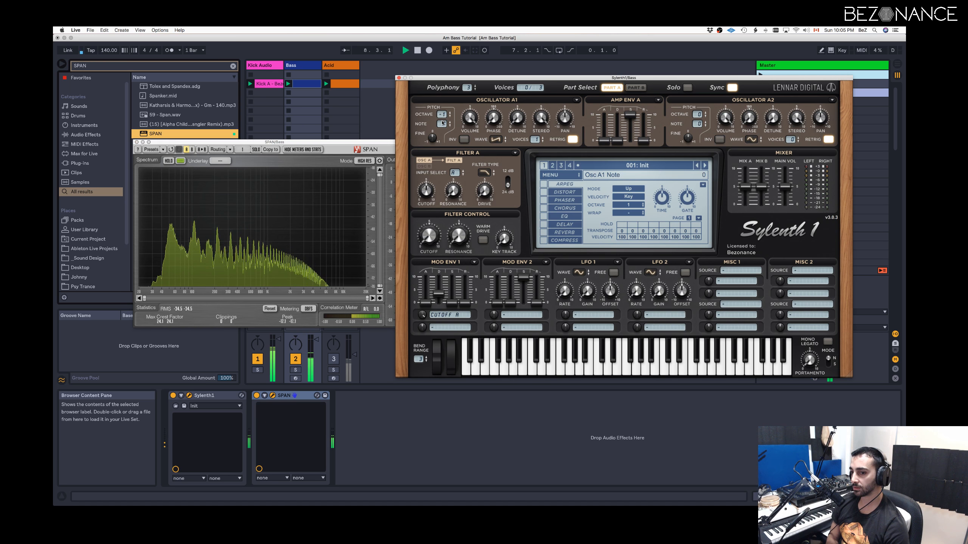
mouse_move(171, 220)
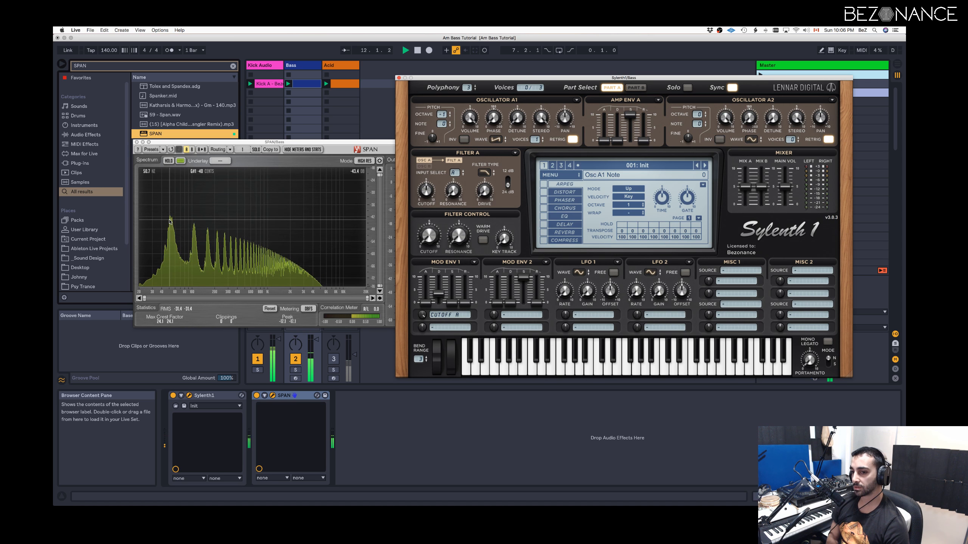
key("space")
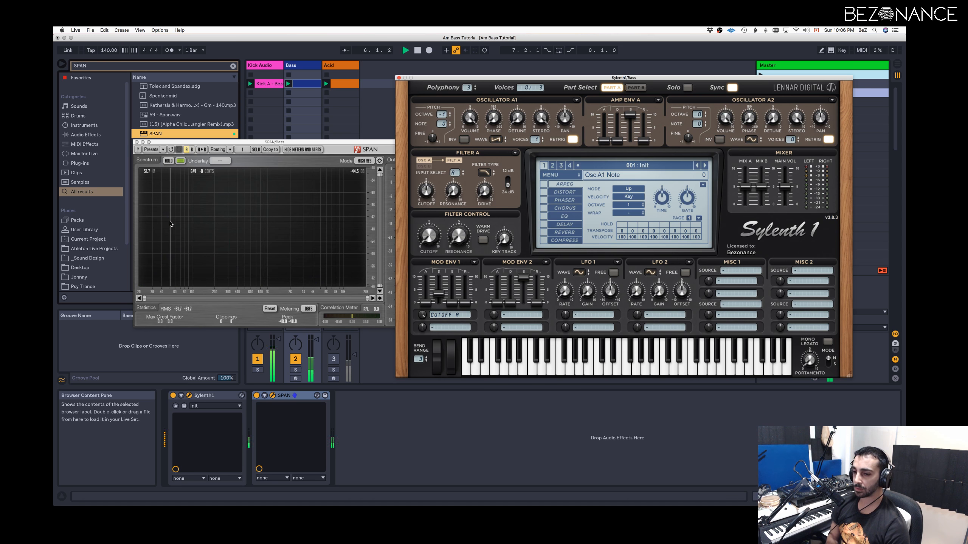
left_click(449, 116)
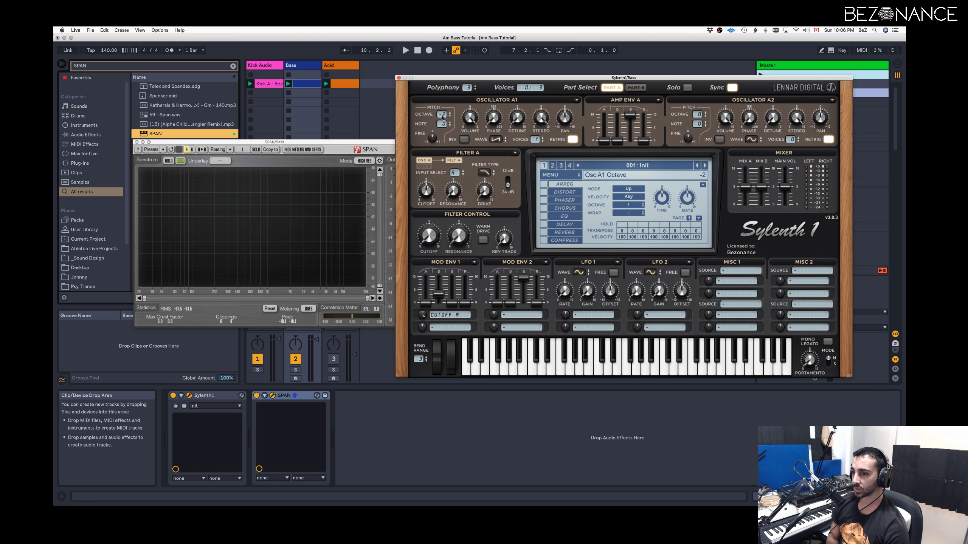
During playback, balance mod envelope 1's cutoff modulation against filter A cutoff at about 4.6 and filter control cutoff at about 0.2.
key("space")
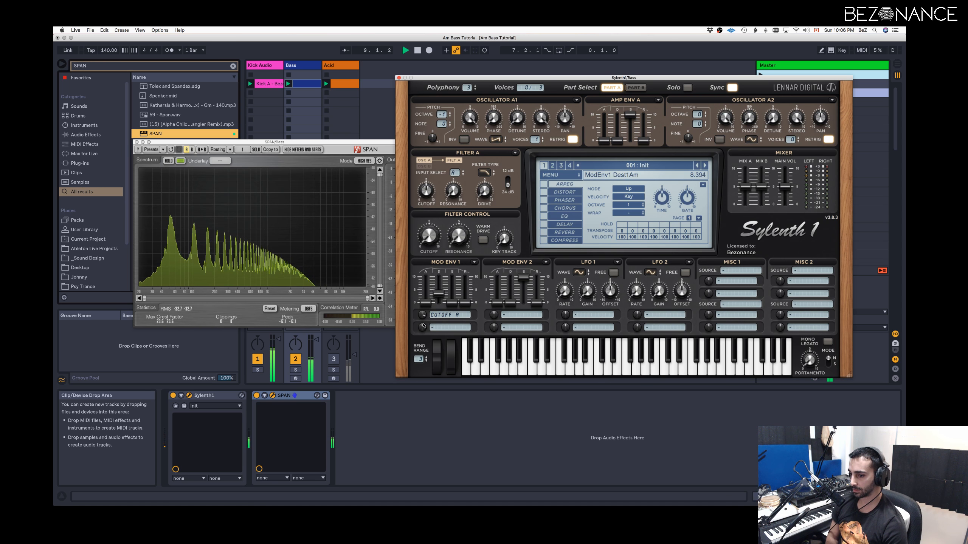
left_click_drag(424, 326, 424, 318)
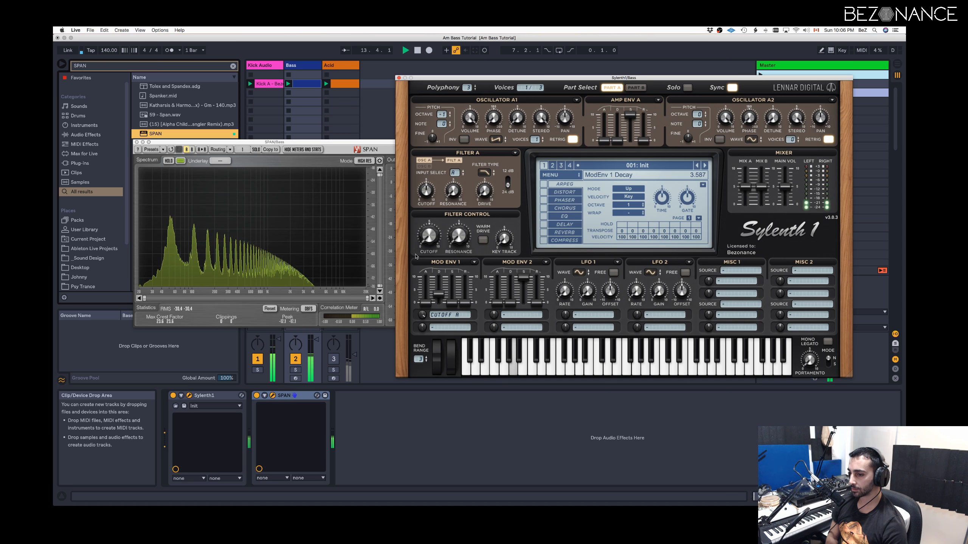
left_click_drag(425, 200, 424, 202)
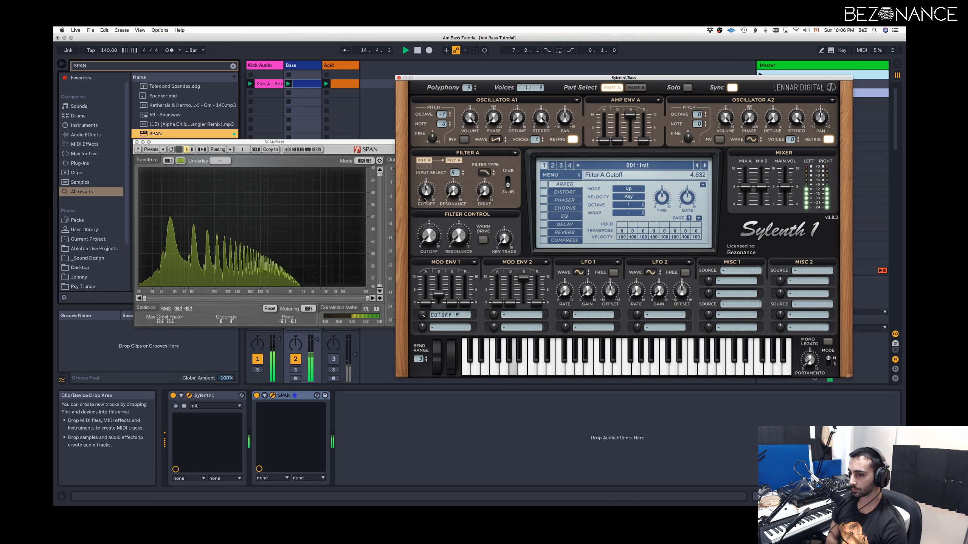
left_click(429, 234)
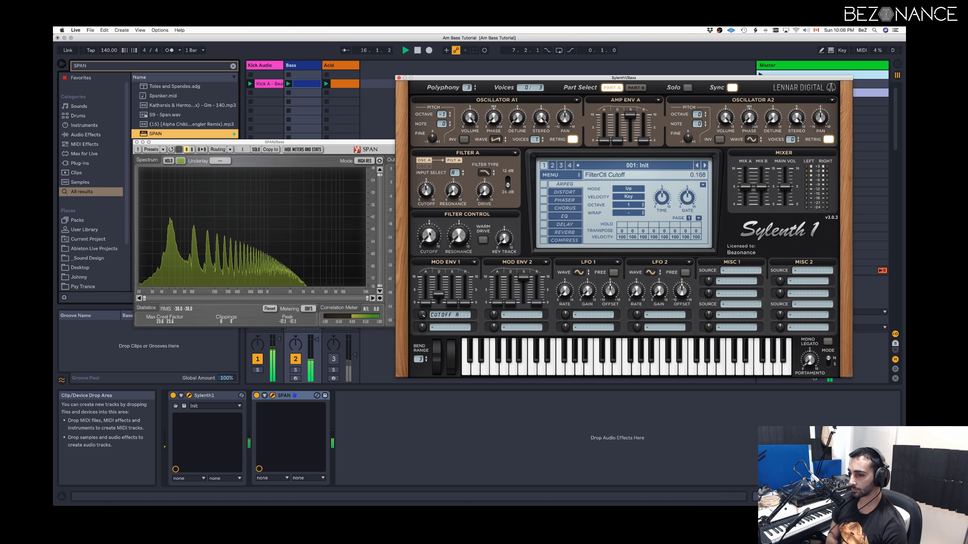
left_click_drag(429, 228, 429, 233)
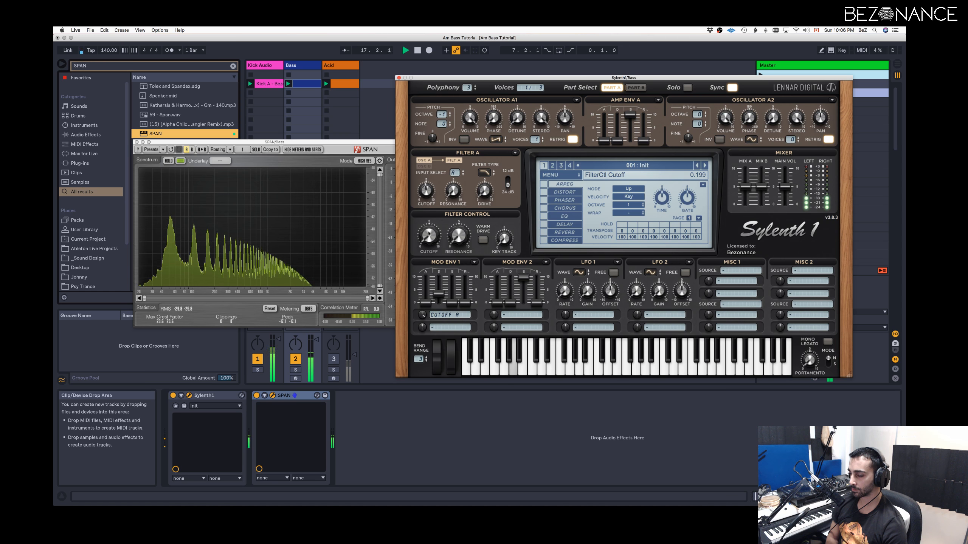
key("space")
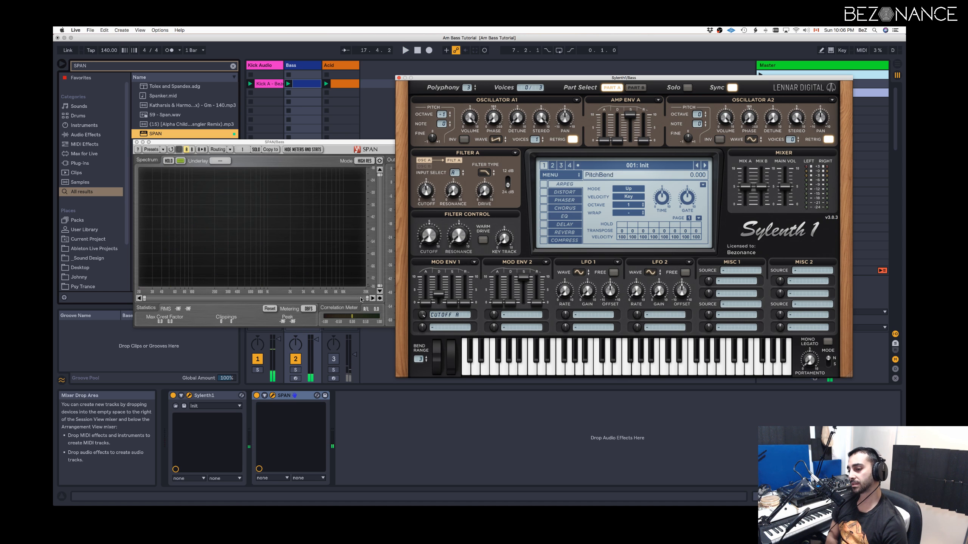
Audition the bass in short playback bursts and inspect the upper end of its spectrum in SPAN.
key("space")
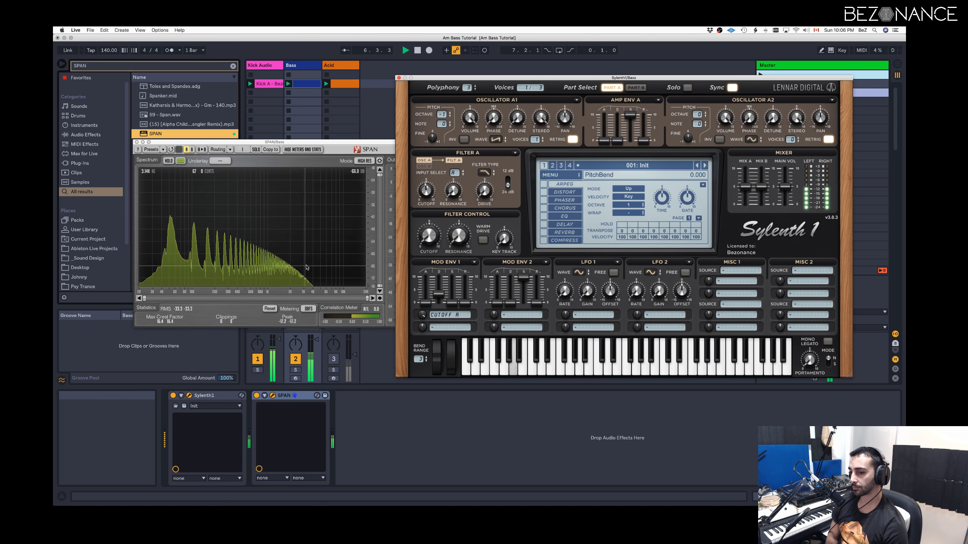
key("space")
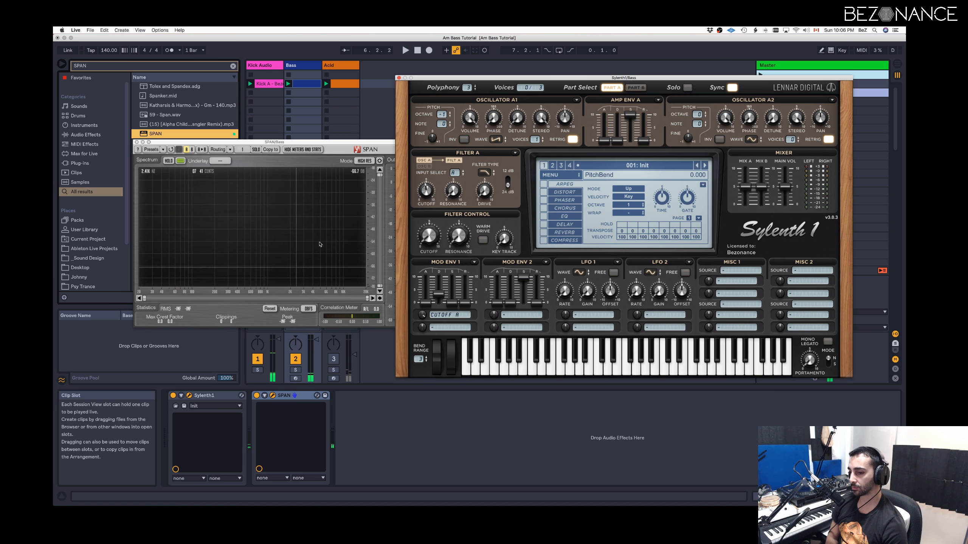
key("space")
key("space")
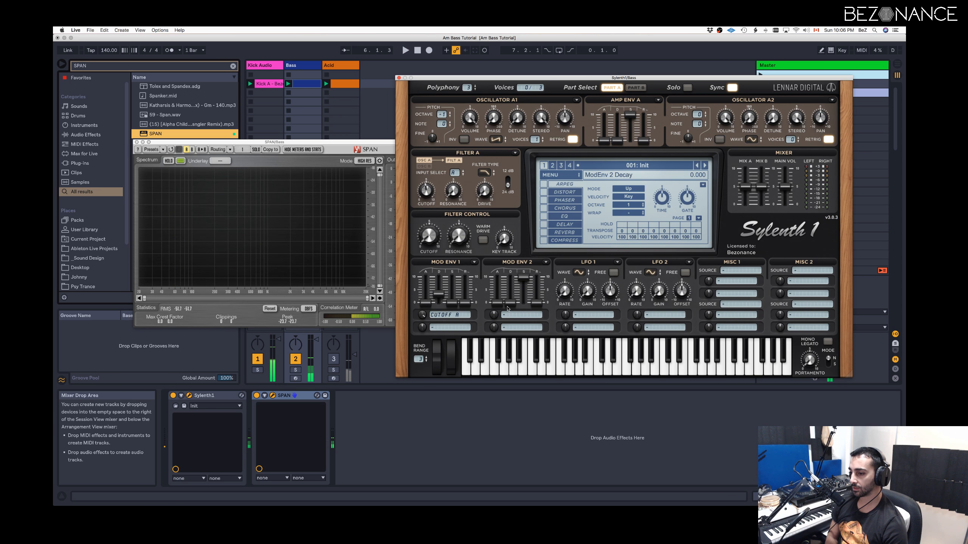
Assign Cutoff A as mod envelope 2's first destination and tune the amount to about 2.1 while auditioning the bass.
left_click_drag(507, 309, 511, 282)
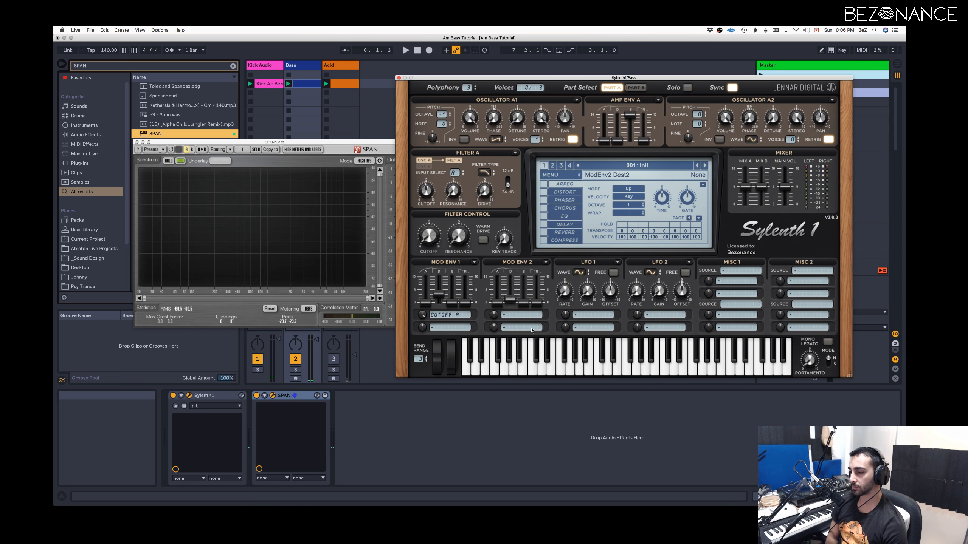
left_click(507, 316)
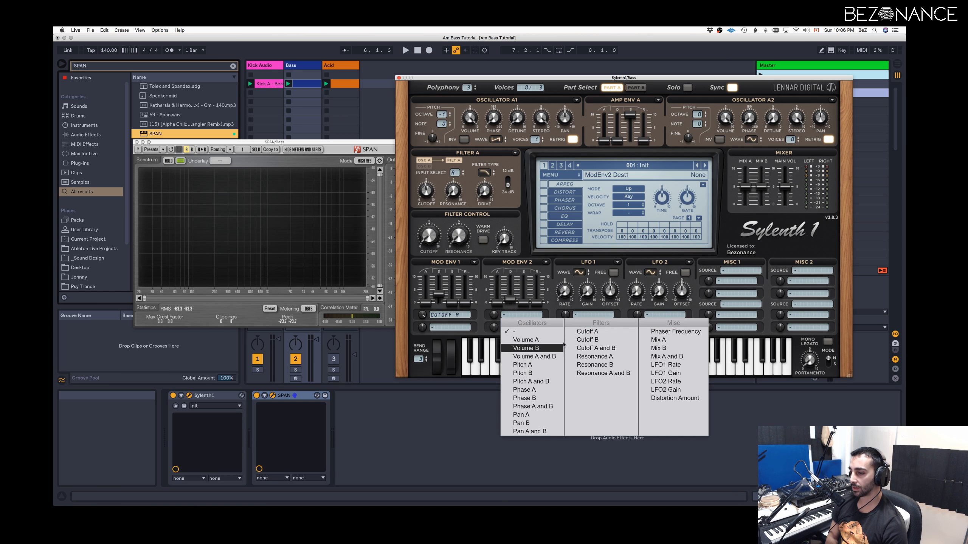
left_click(598, 333)
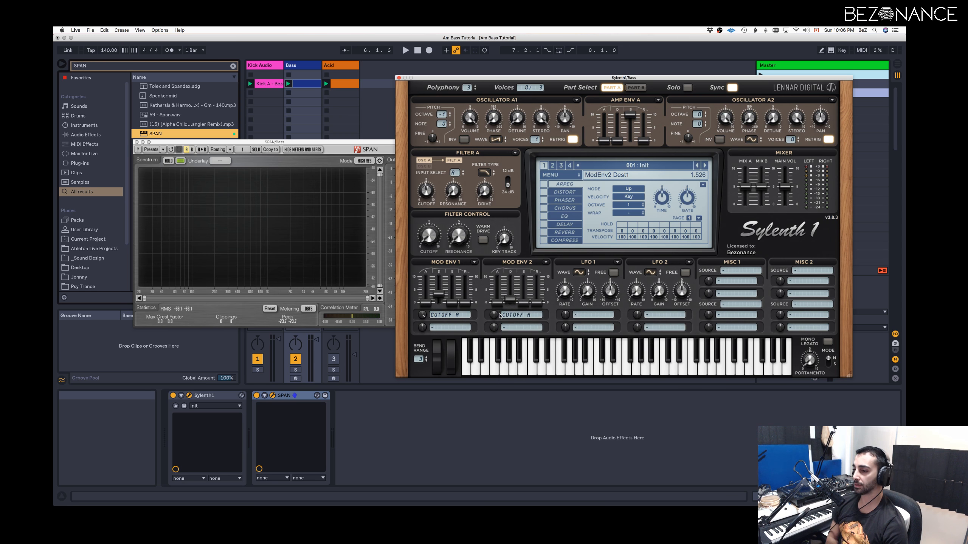
key("space")
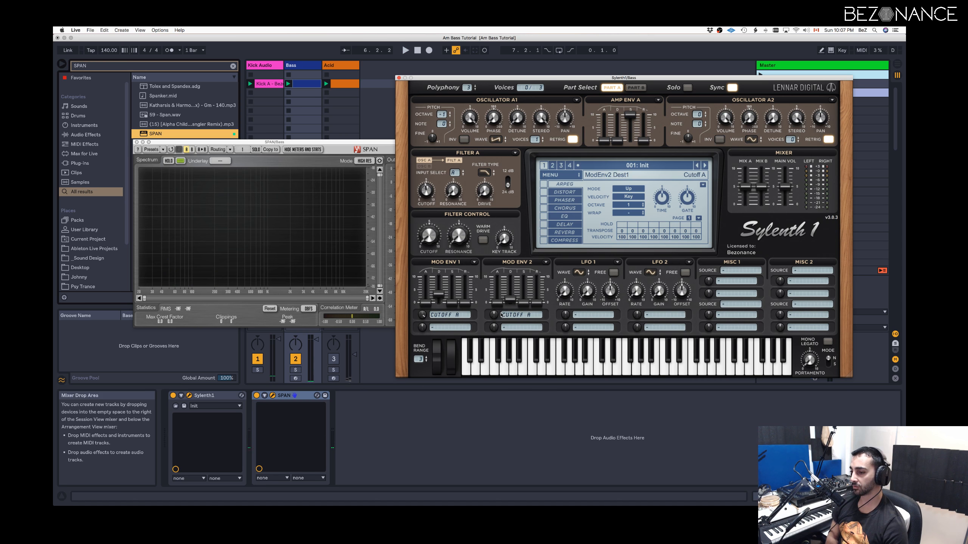
key("space")
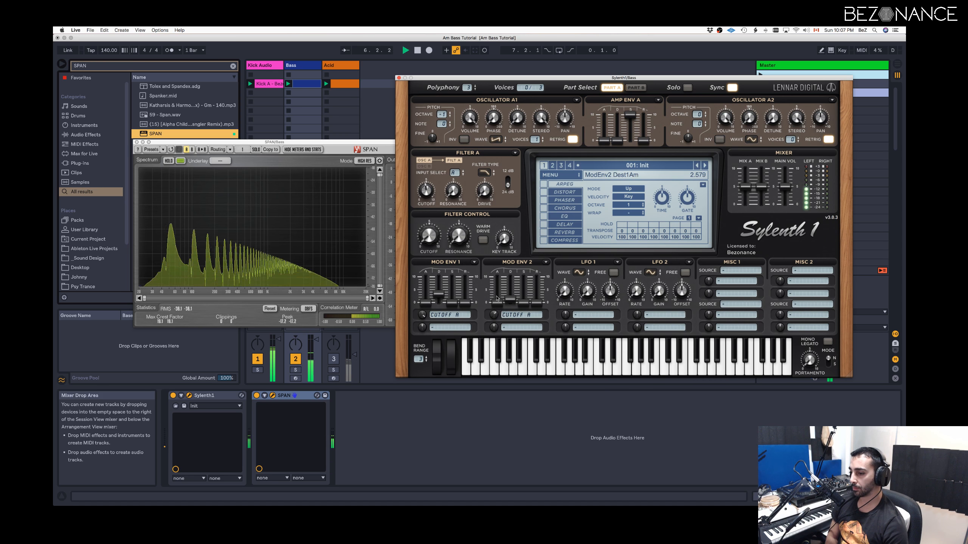
key("space")
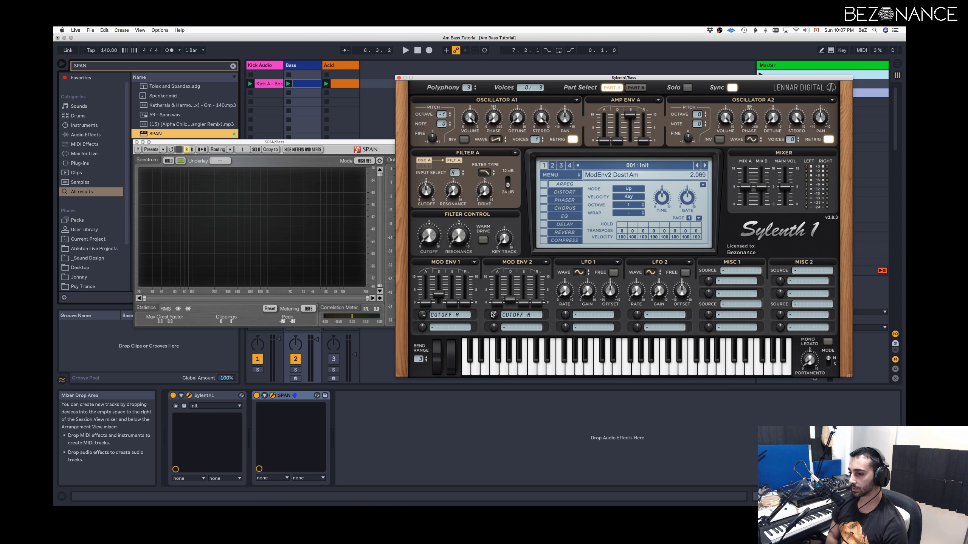
Shorten mod envelope 2's decay and fine-tune mod envelope 1's Cutoff A amount around 8.6 over short playbacks.
left_click_drag(510, 302, 510, 306)
key("space")
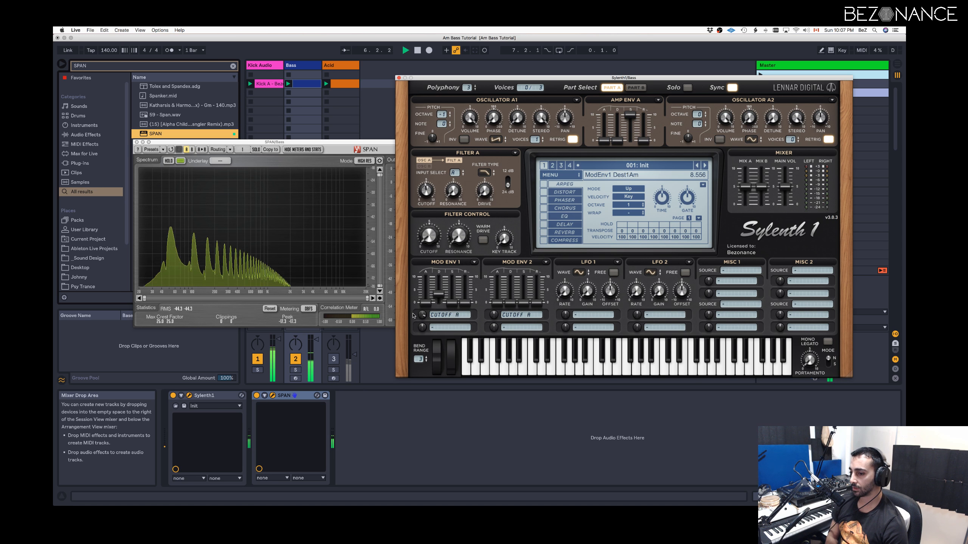
key("space")
left_click_drag(422, 315, 421, 302)
key("space")
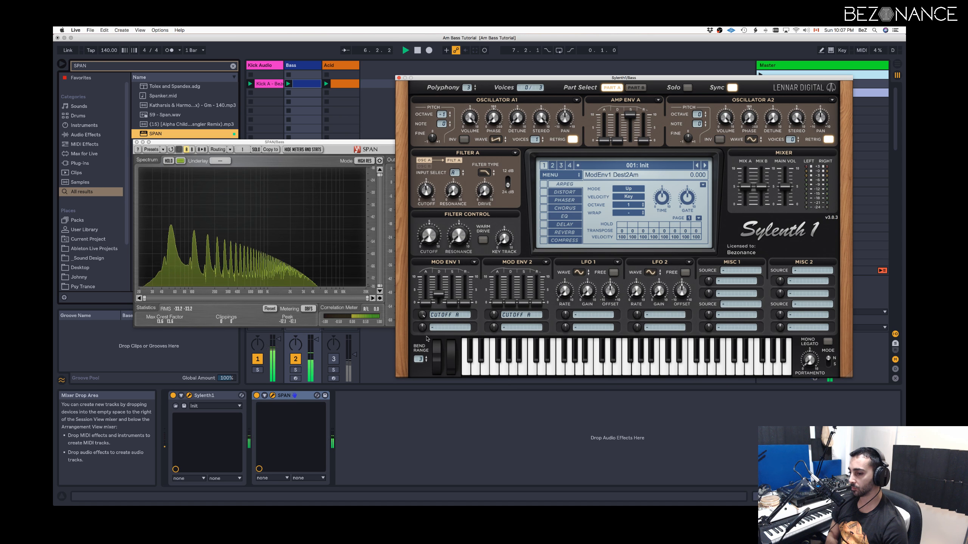
key("space")
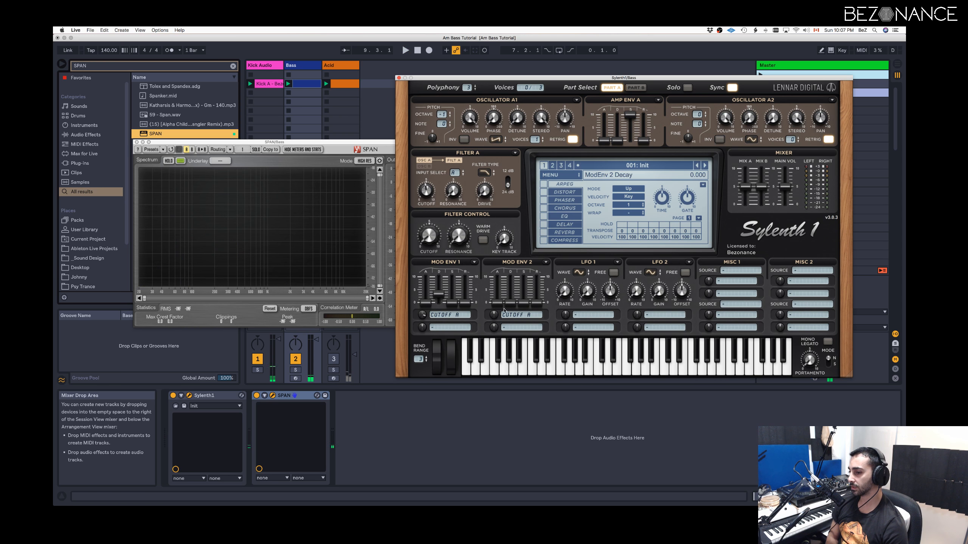
Fine-tune the sliders of mod envelope 2 and the decay of mod envelope 1, playing the bass to check each change.
left_click_drag(507, 306, 491, 273)
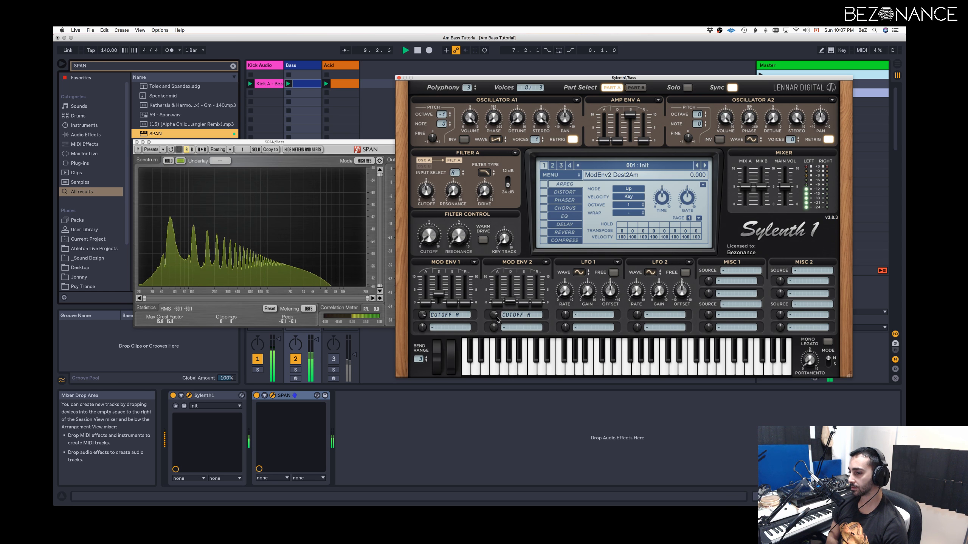
key("space")
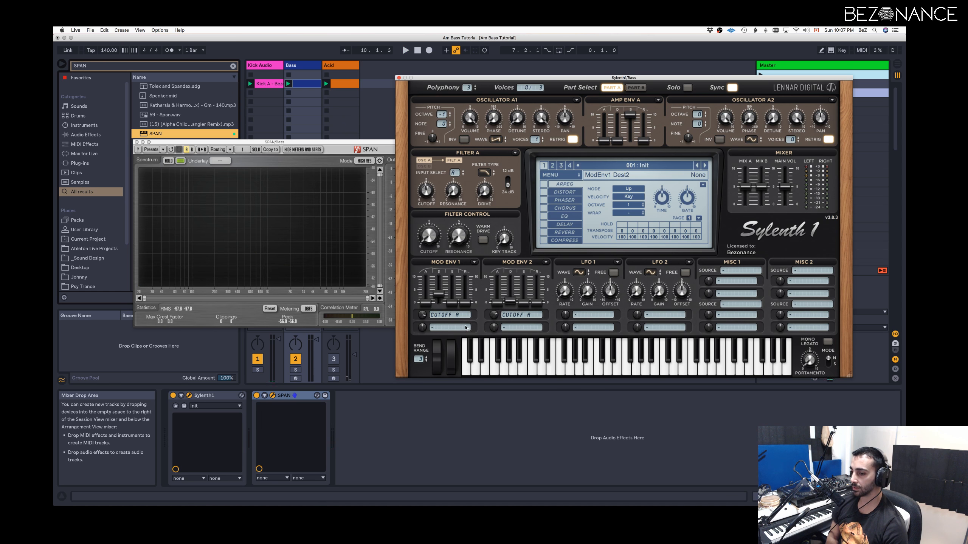
left_click_drag(430, 288, 430, 294)
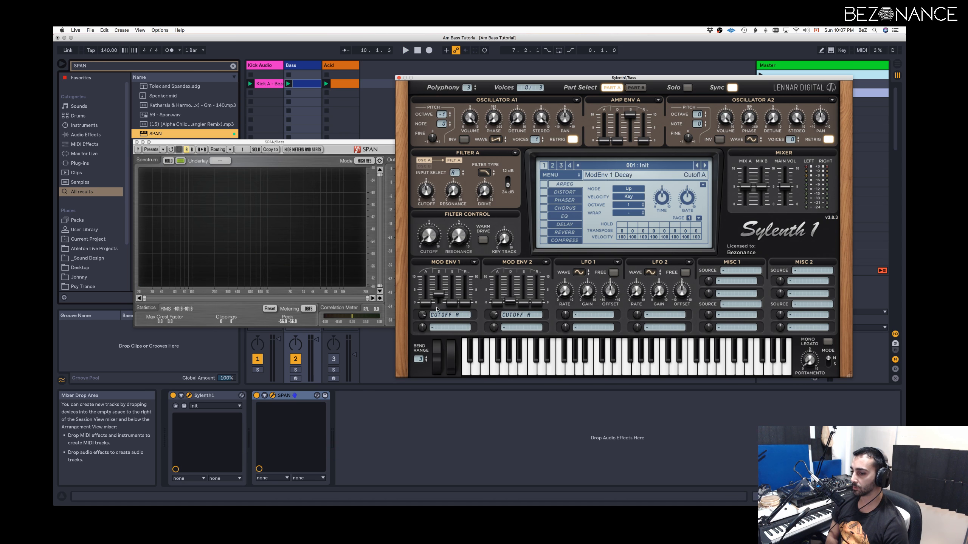
key("space")
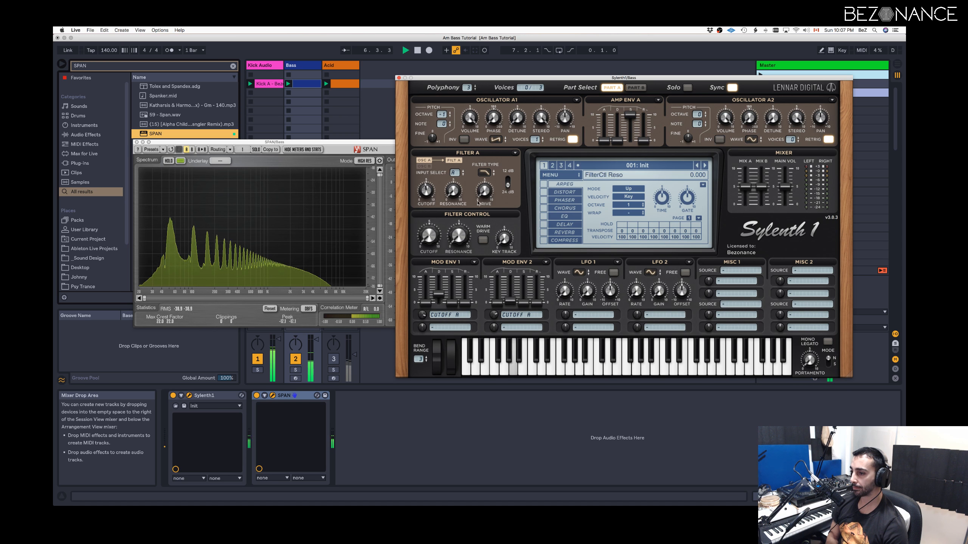
key("space")
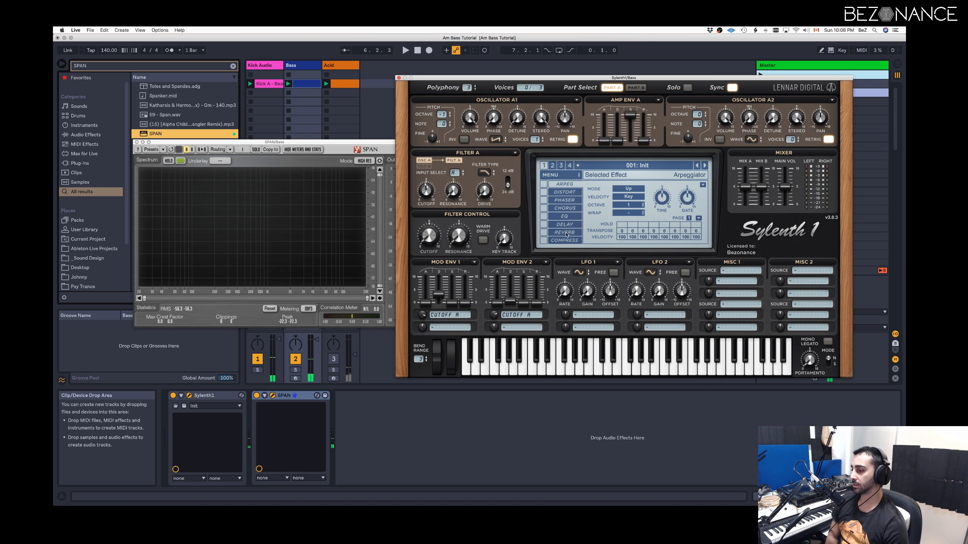
During playback, fine-tune the filter control cutoff around 0.19 and mod envelope 2's modulation amount.
key("space")
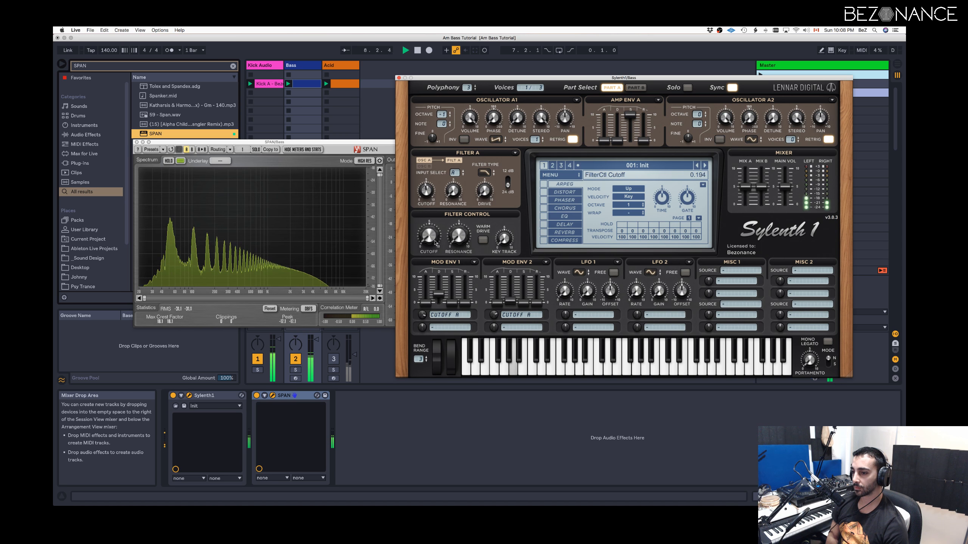
left_click_drag(436, 237, 435, 241)
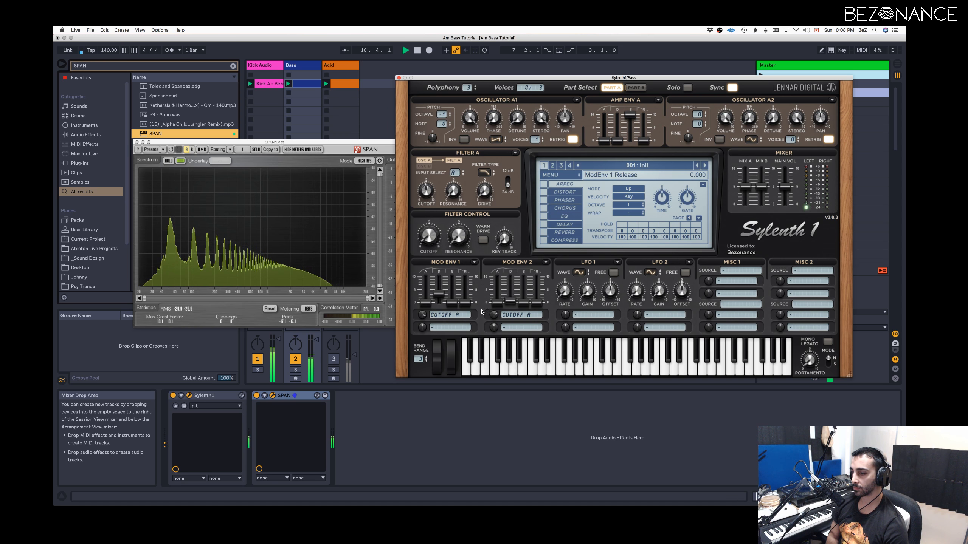
left_click_drag(499, 324, 500, 328)
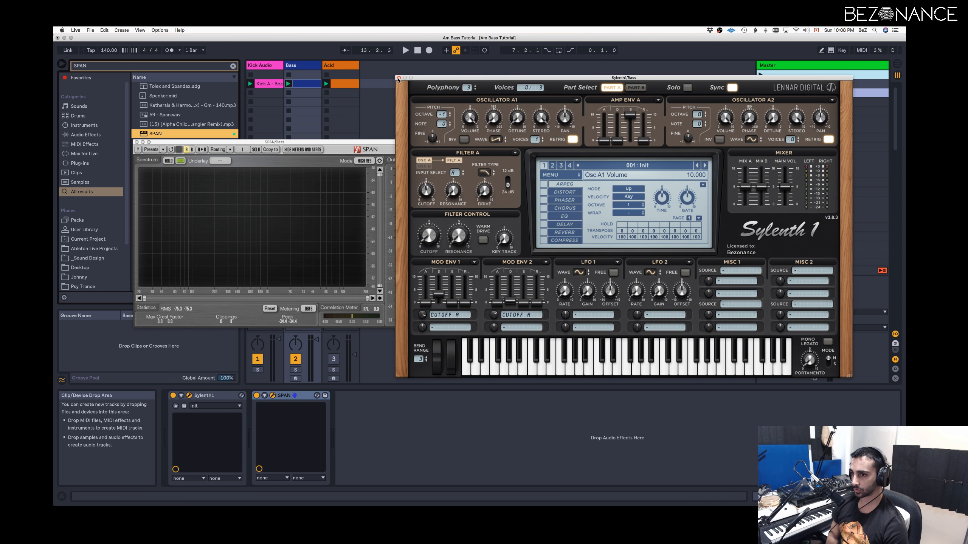
Close the Sylenth1 and SPAN plug-in windows.
left_click(398, 79)
left_click_drag(330, 144, 631, 148)
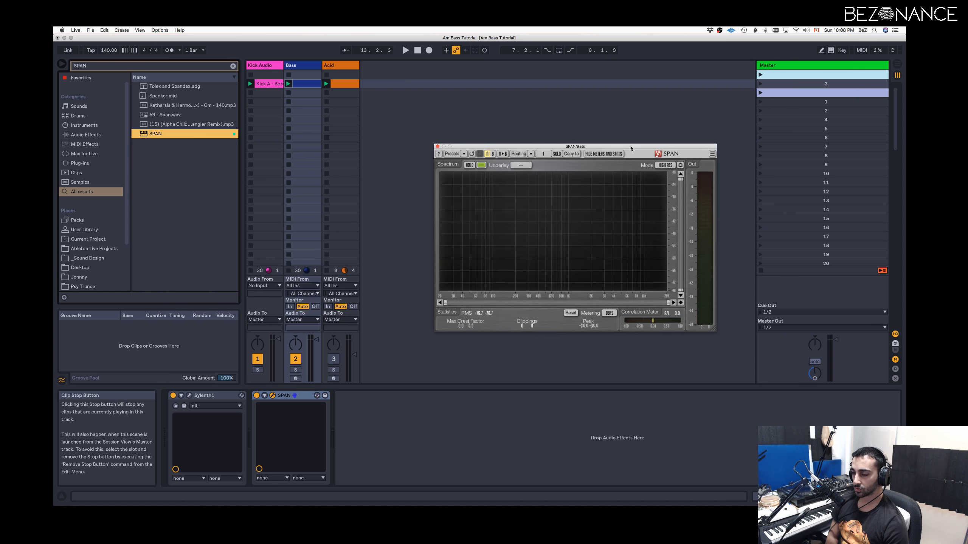
left_click(438, 146)
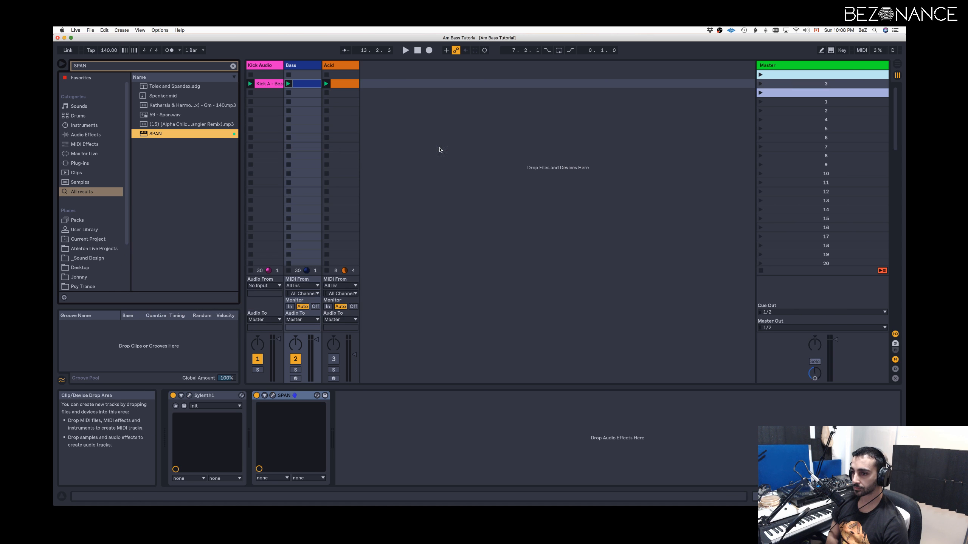
Search the browser for "Multi" and load Multiband Dynamics onto the Bass track after SPAN.
left_click(154, 70)
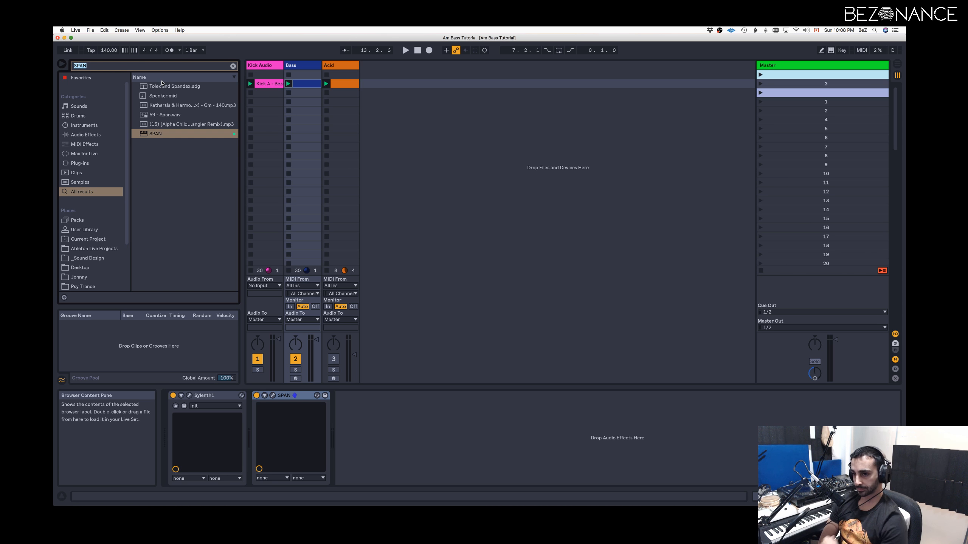
left_click(233, 67)
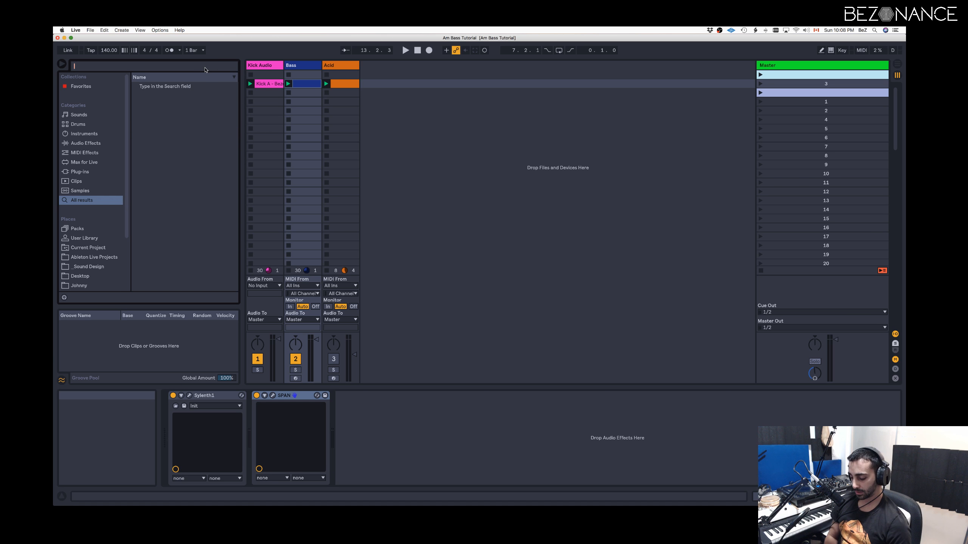
type("Mu")
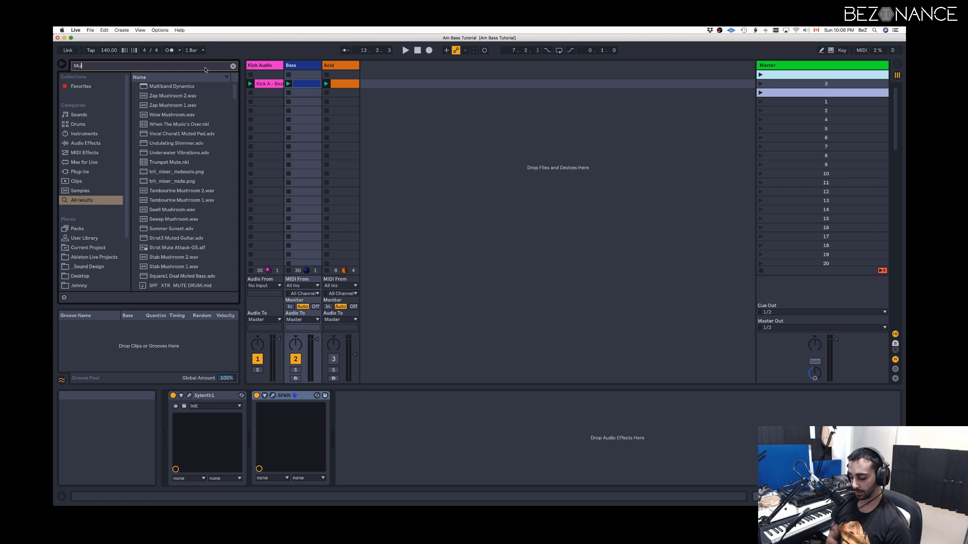
type("lti")
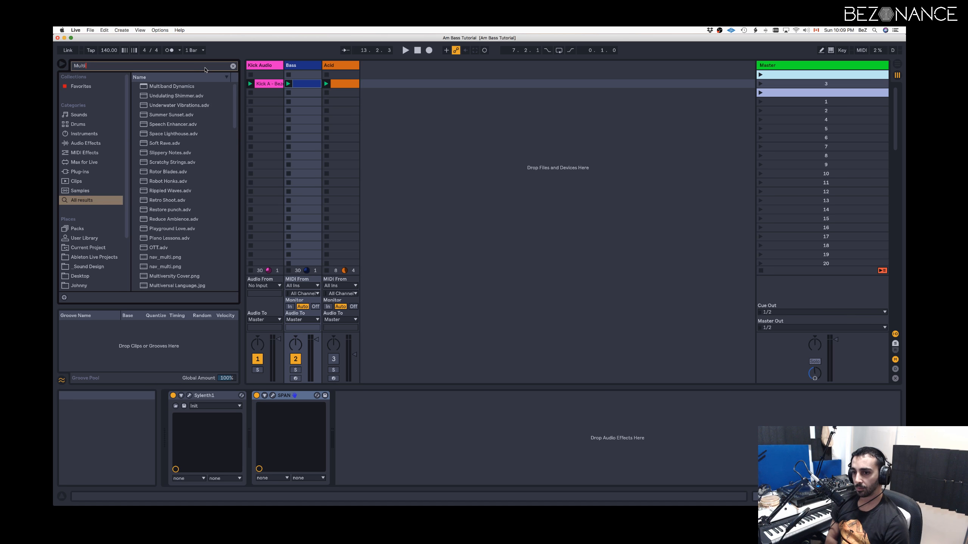
double_click(183, 88)
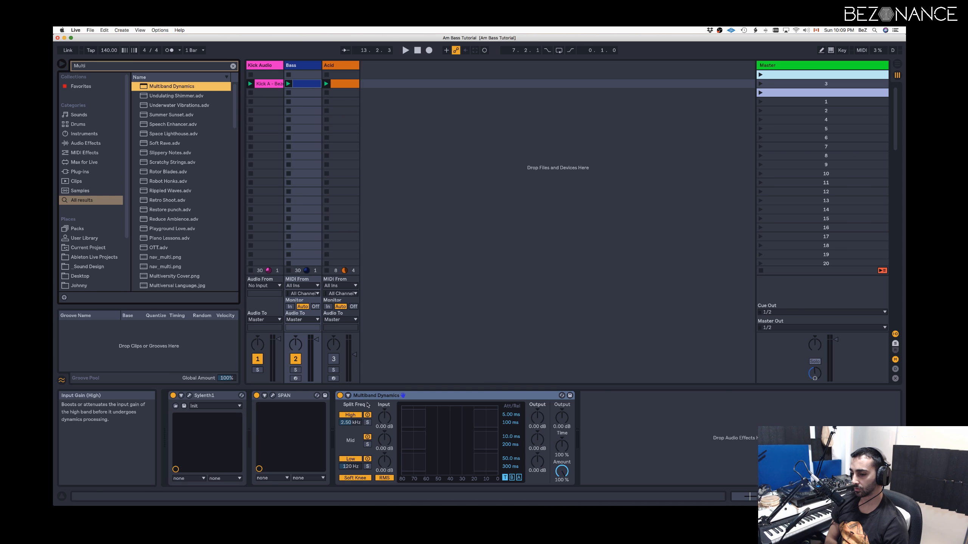
Play the bass and compare it with Multiband Dynamics bypassed and re-enabled.
key("space")
left_click(339, 395)
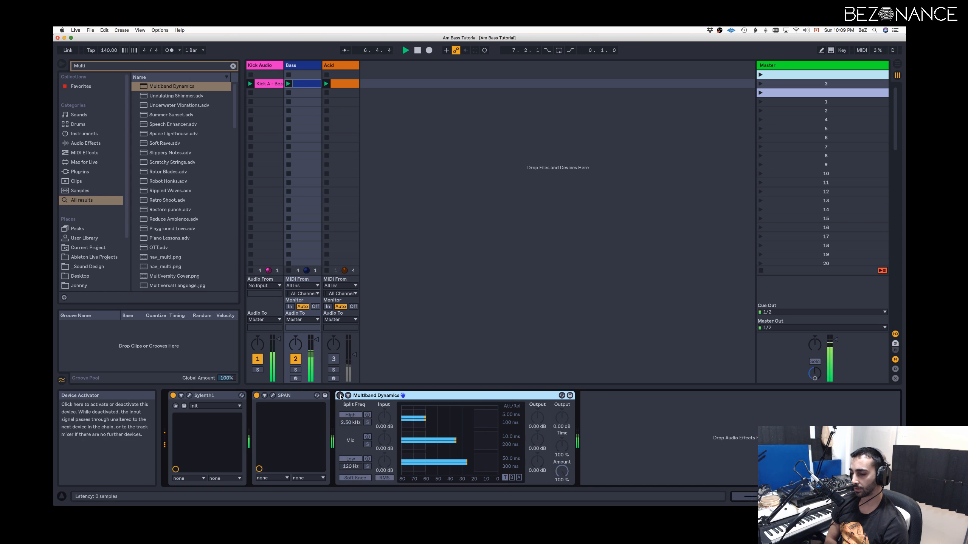
left_click(340, 396)
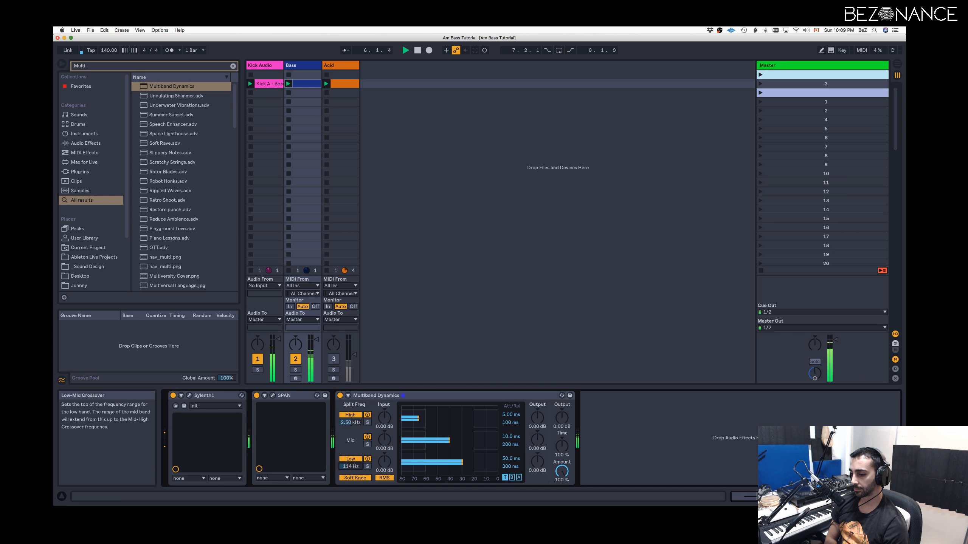
Audition the bass and set the Multiband Dynamics low crossover to 59.4 Hz and the high crossover to about 1.1 kHz.
left_click_drag(353, 468, 352, 496)
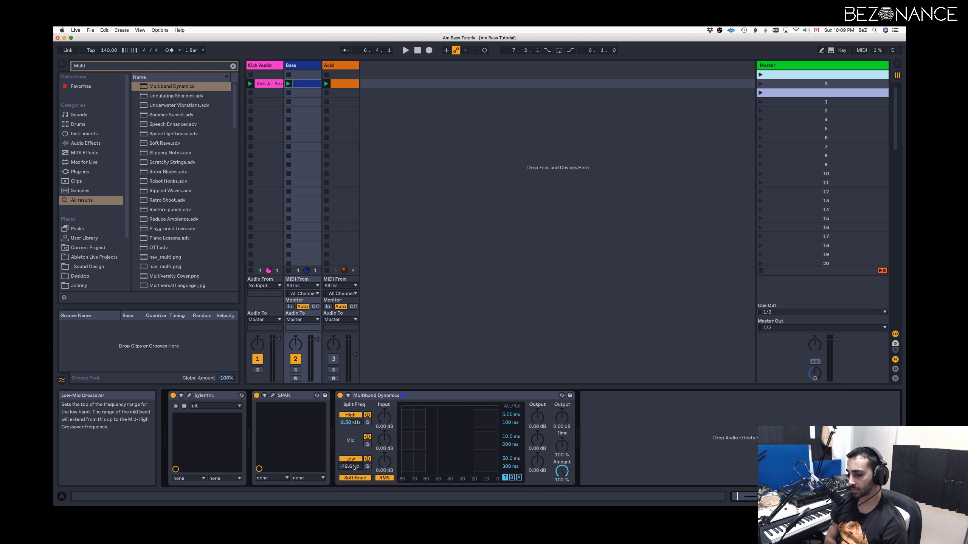
key("space")
mouse_move(350, 467)
left_mouse_down()
mouse_move(351, 451)
mouse_move(350, 462)
left_mouse_up()
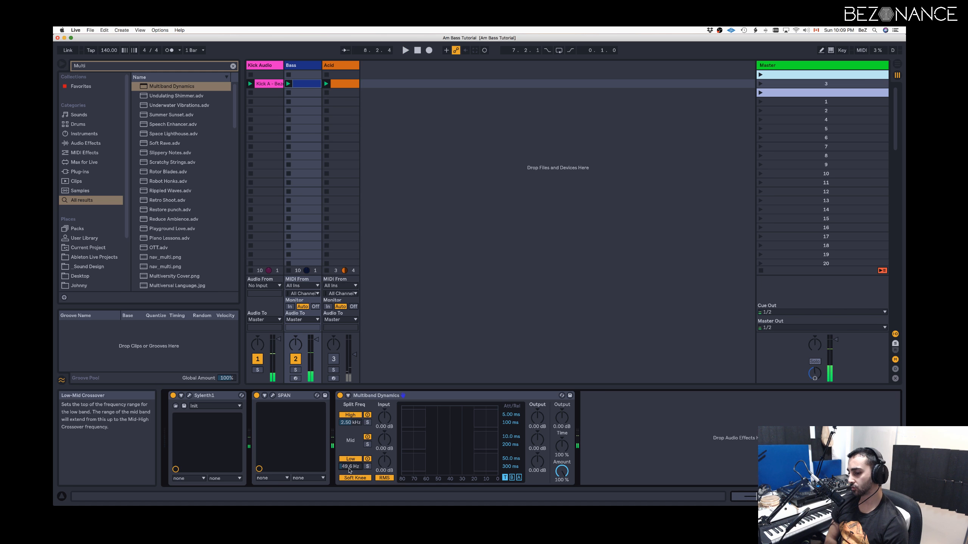
key("space")
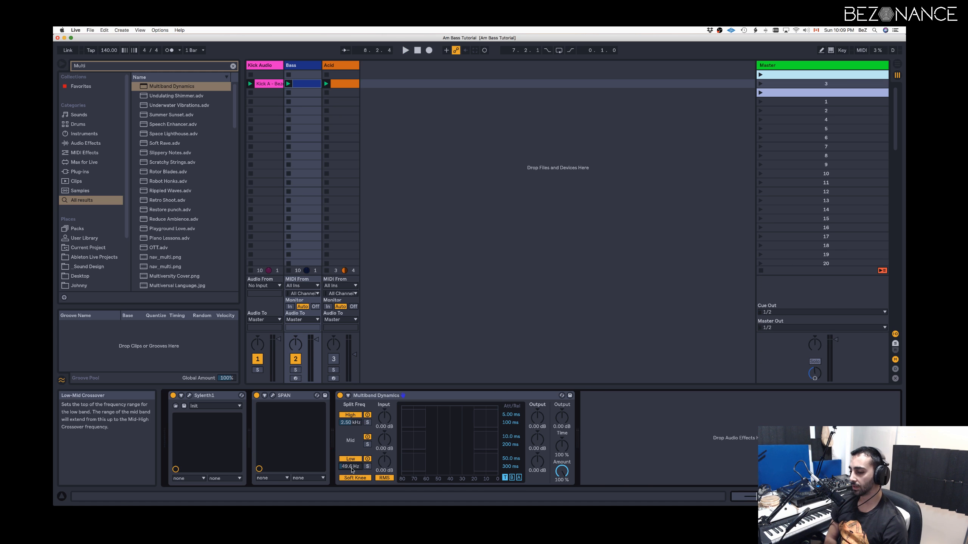
key("space")
mouse_move(351, 470)
left_mouse_down()
mouse_move(351, 449)
mouse_move(351, 467)
left_mouse_up()
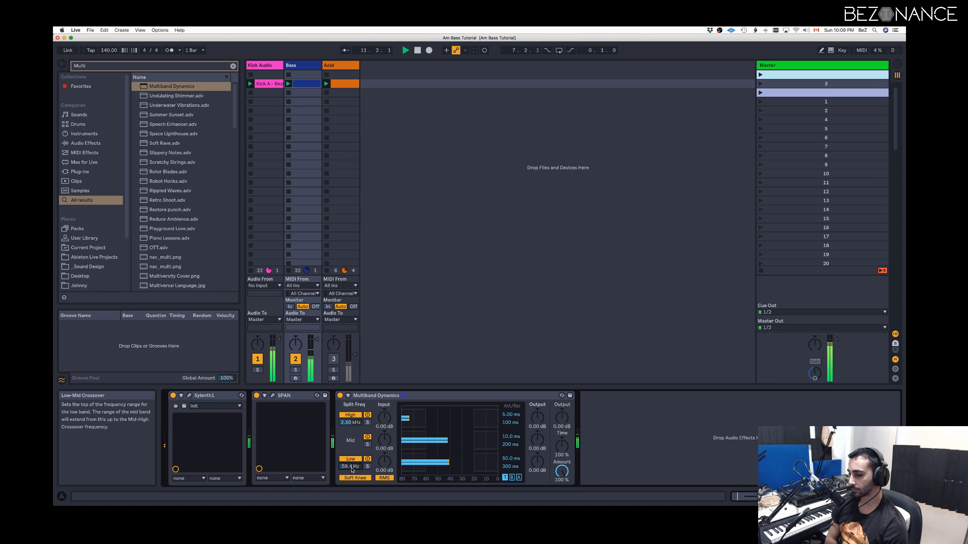
left_click_drag(349, 422, 350, 428)
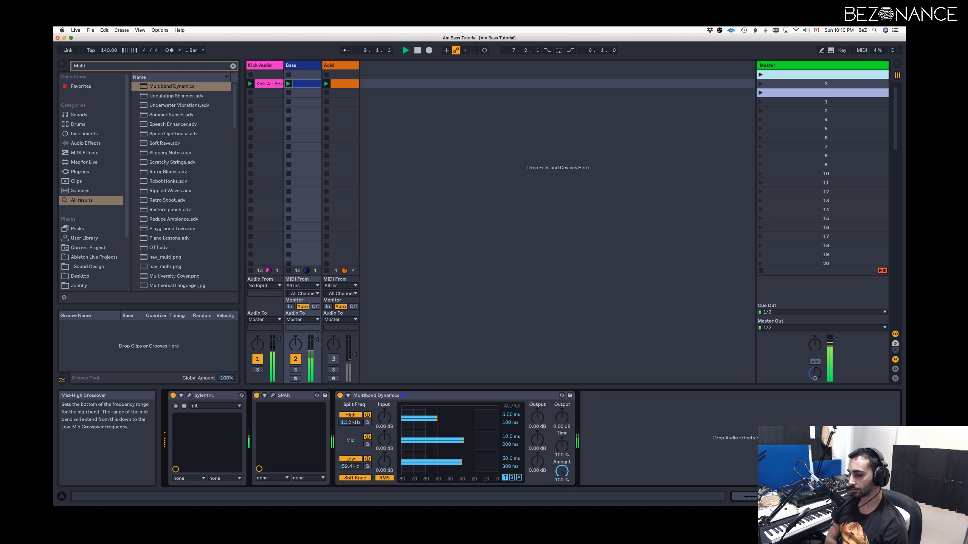
Compare the playing bass with Multiband Dynamics on and off, and leave the device deactivated.
left_click(340, 396)
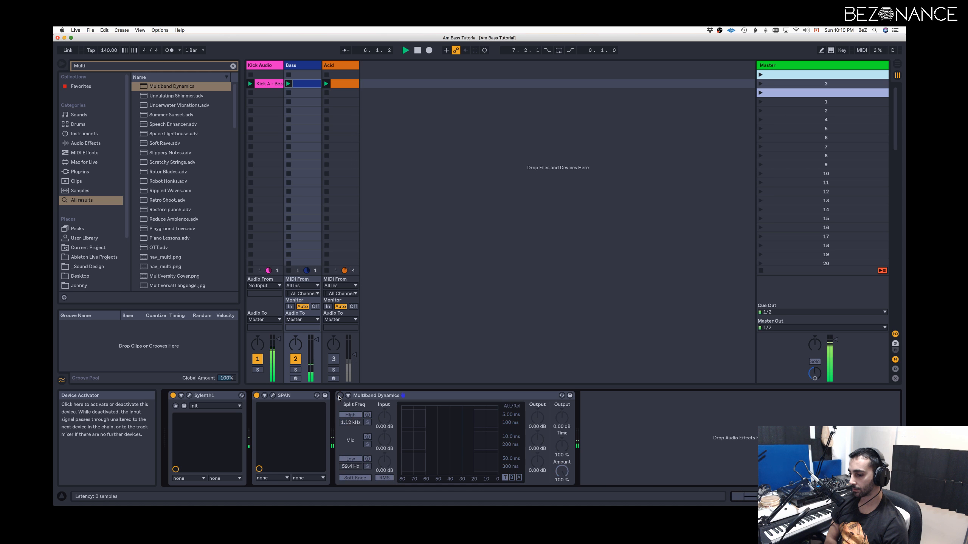
left_click(339, 396)
left_click(339, 396)
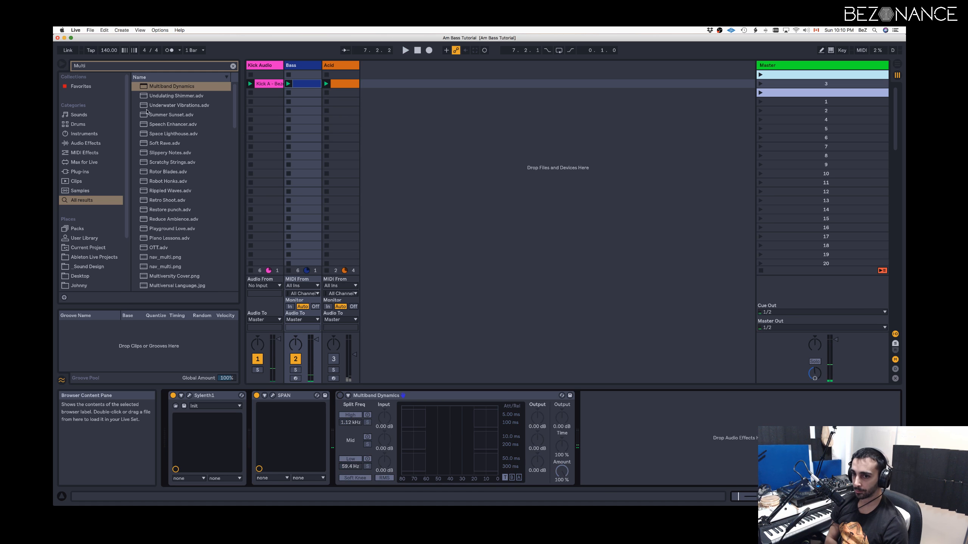
Search the browser for "Saturn", load FabFilter Saturn onto the Bass track, and move SPAN to the end of the device chain.
left_click(123, 67)
type("Saturn")
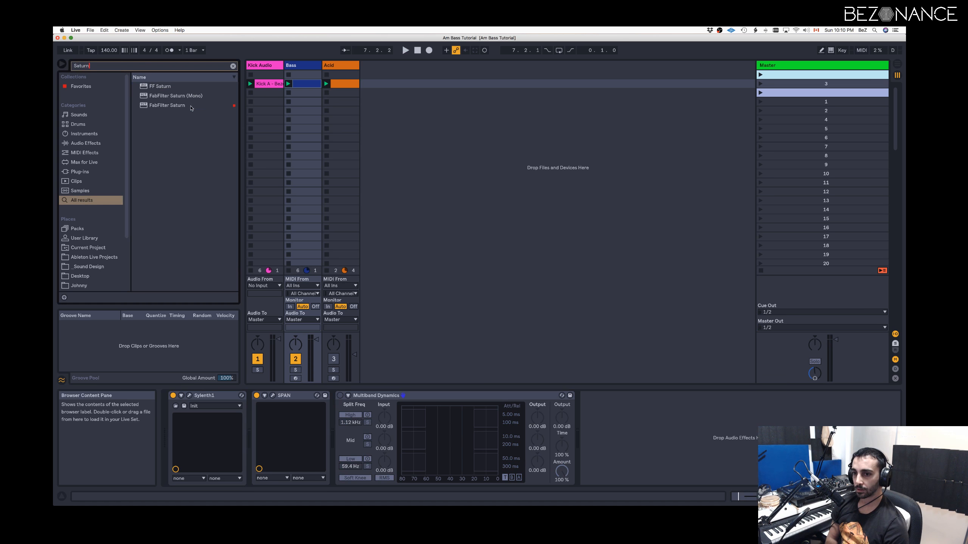
double_click(191, 107)
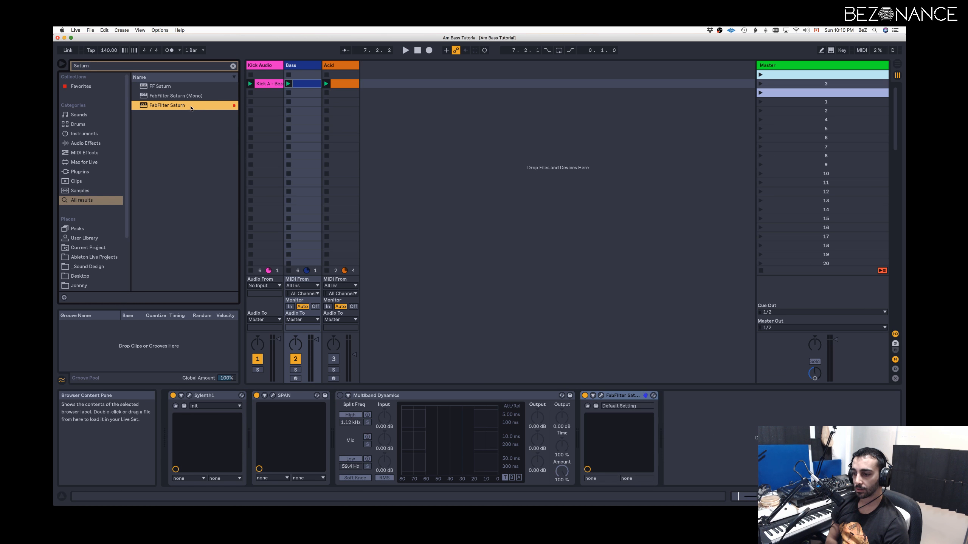
left_click_drag(256, 397, 635, 410)
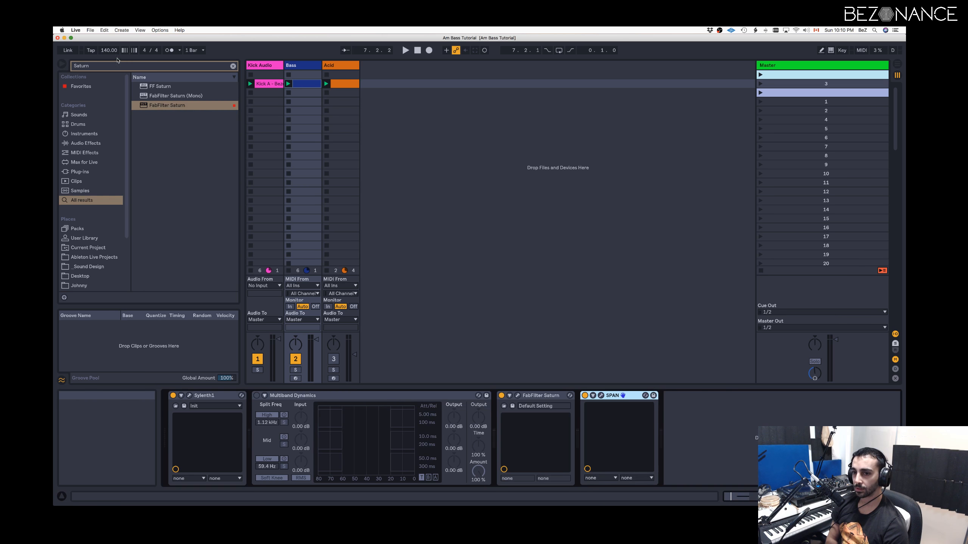
Find s(M)exoscope through the browser search and load three instances after SPAN on the Bass track.
key("super+f")
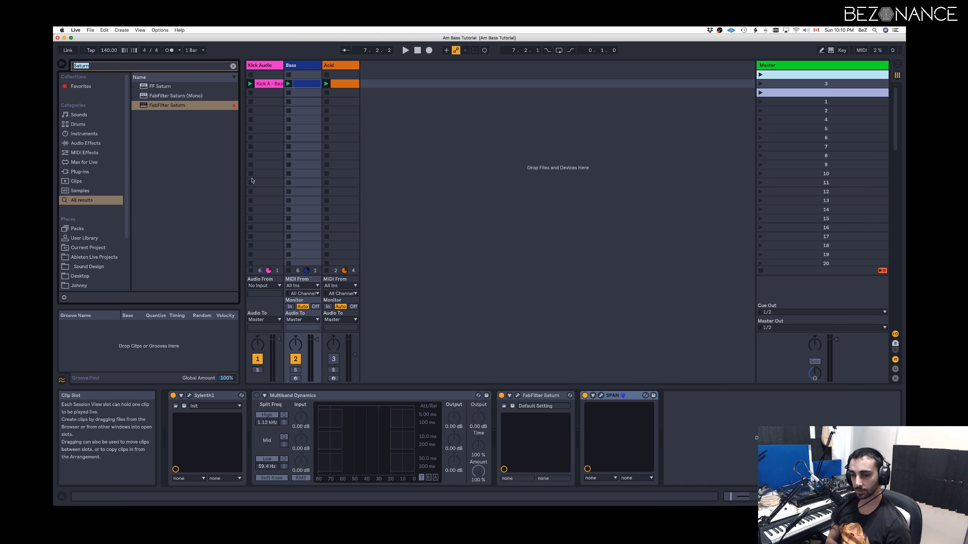
type("sme")
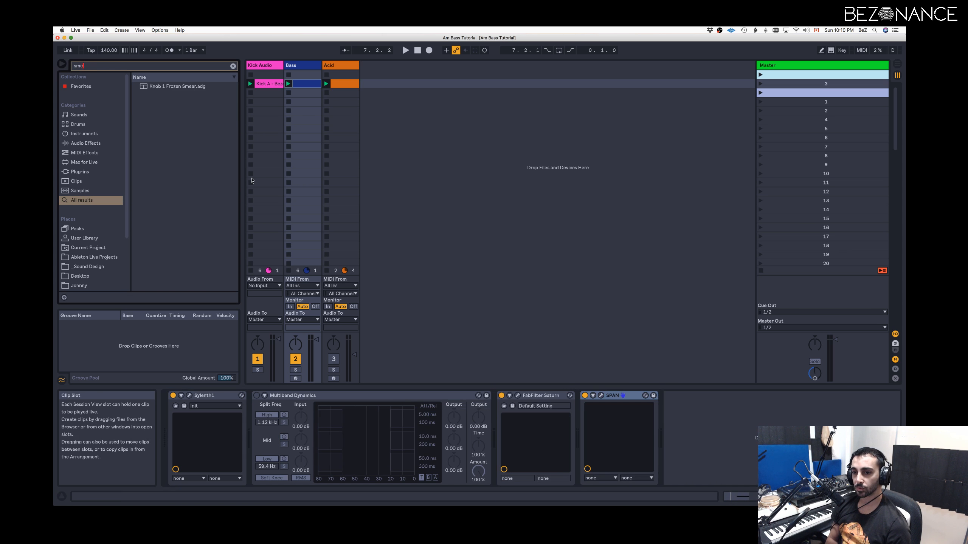
key("BackSpace")
key("BackSpace")
key("BackSpace")
type("exo")
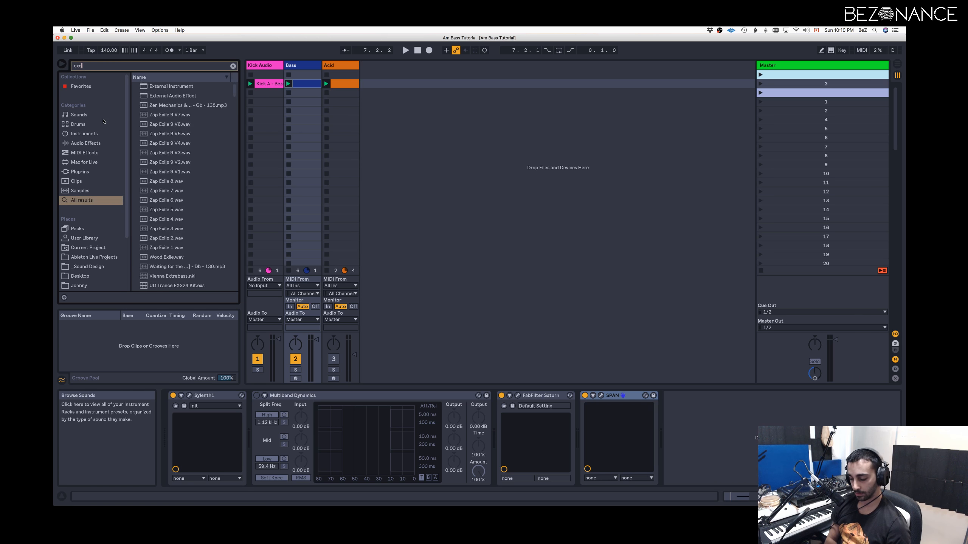
key("Return")
double_click(157, 96)
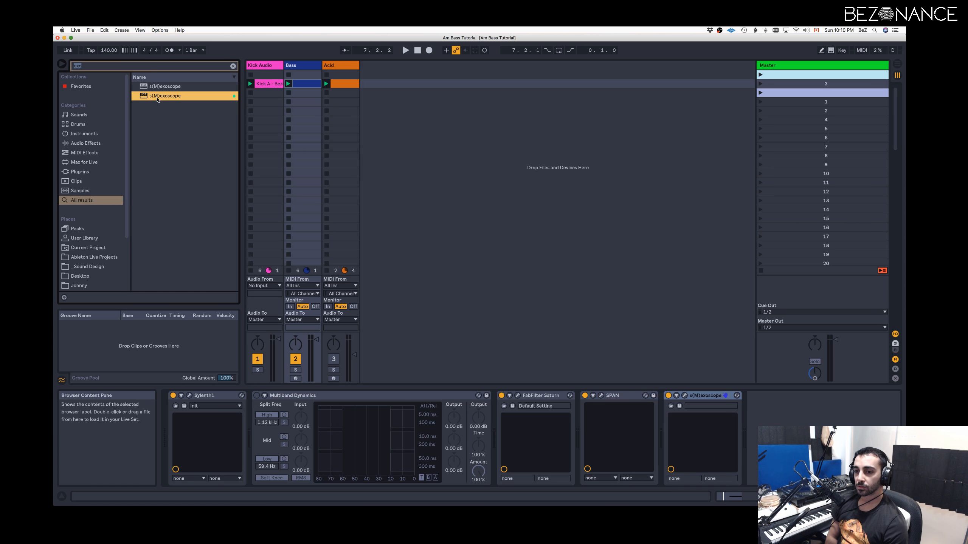
double_click(157, 96)
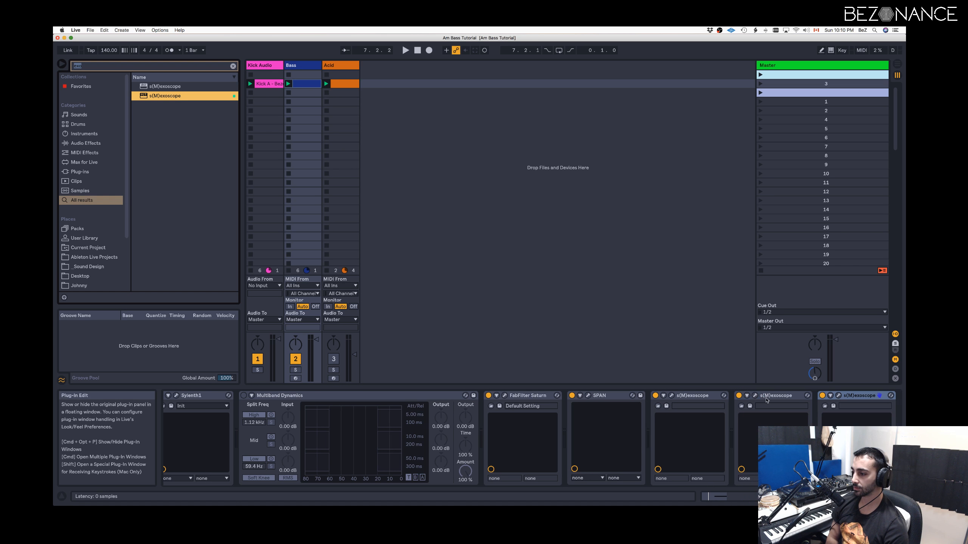
Deactivate all three s(M)exoscope devices at the end of the Bass track's chain.
left_click(770, 398)
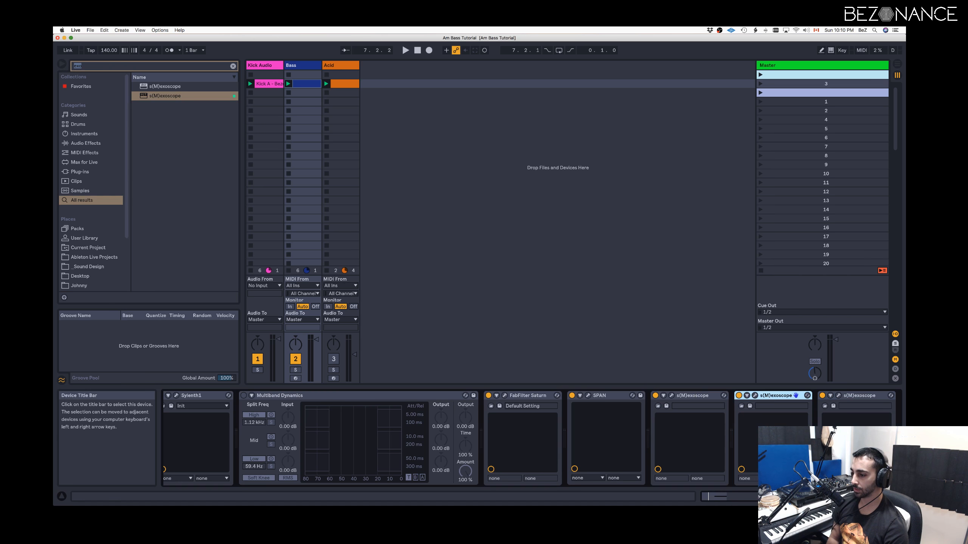
left_click(738, 395)
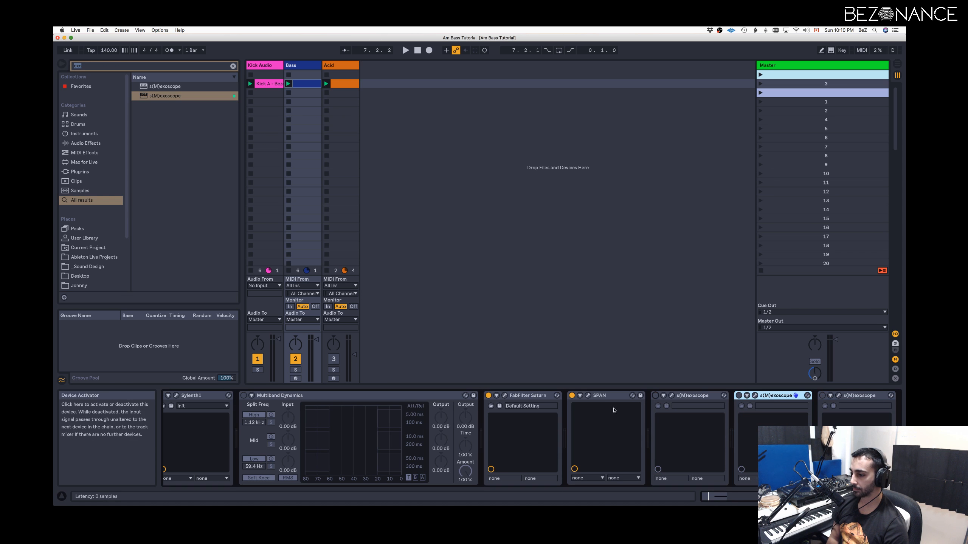
scroll(398, 479, "left", 2)
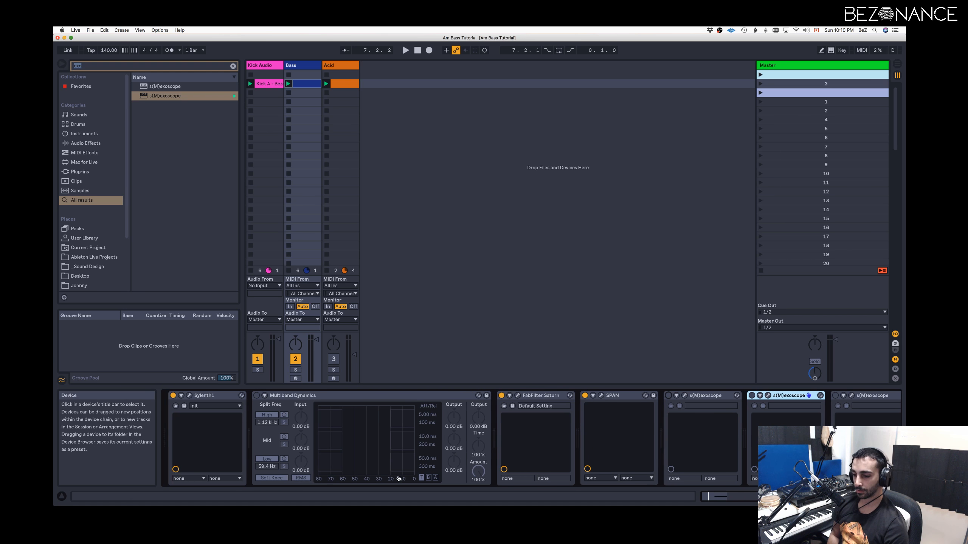
Open FabFilter Saturn, add a band split with its crossover at about 68 Hz, and select the low band.
left_click(518, 396)
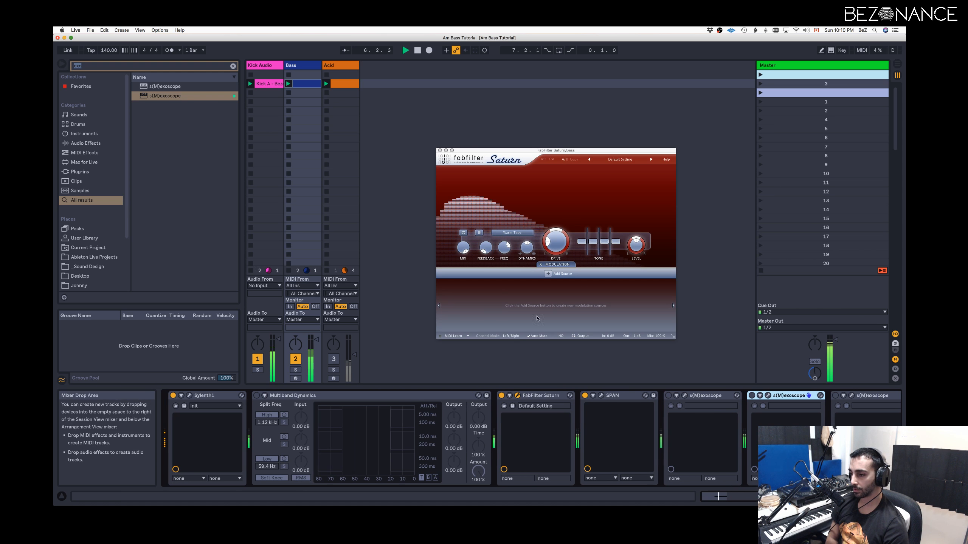
left_click(476, 178)
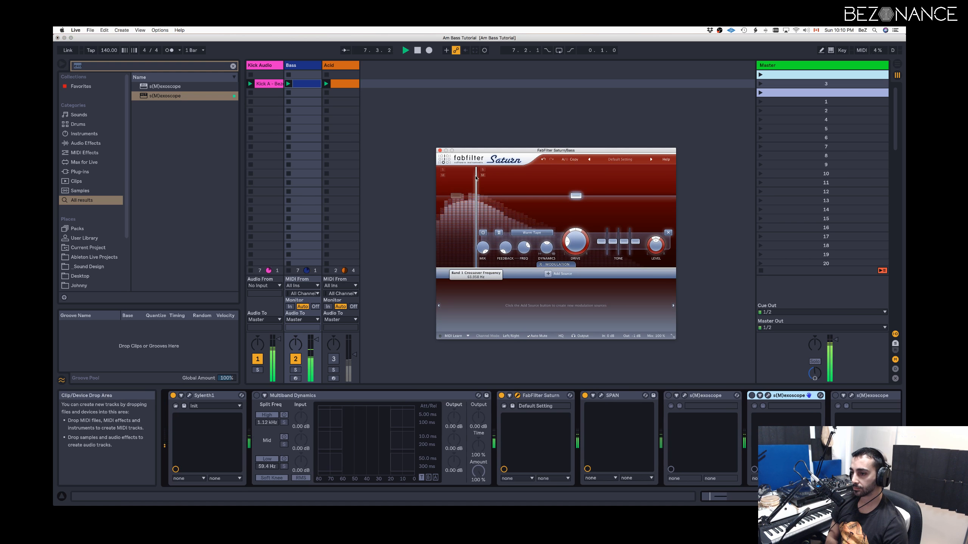
left_click_drag(476, 178, 479, 191)
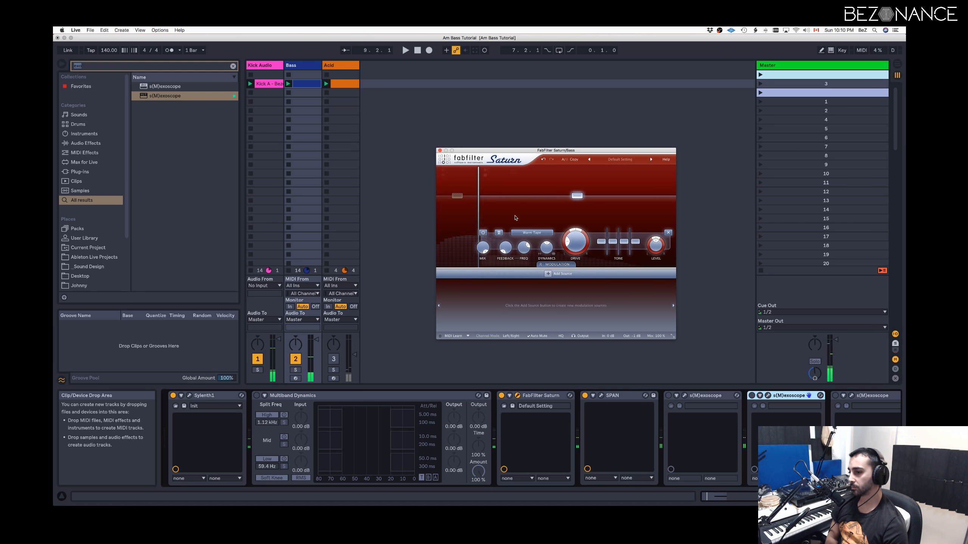
mouse_move(480, 209)
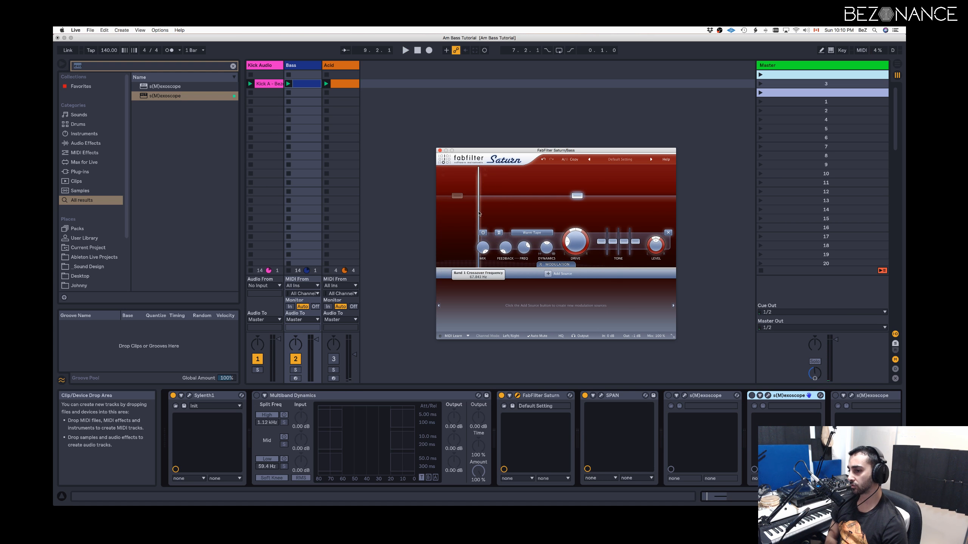
mouse_move(575, 251)
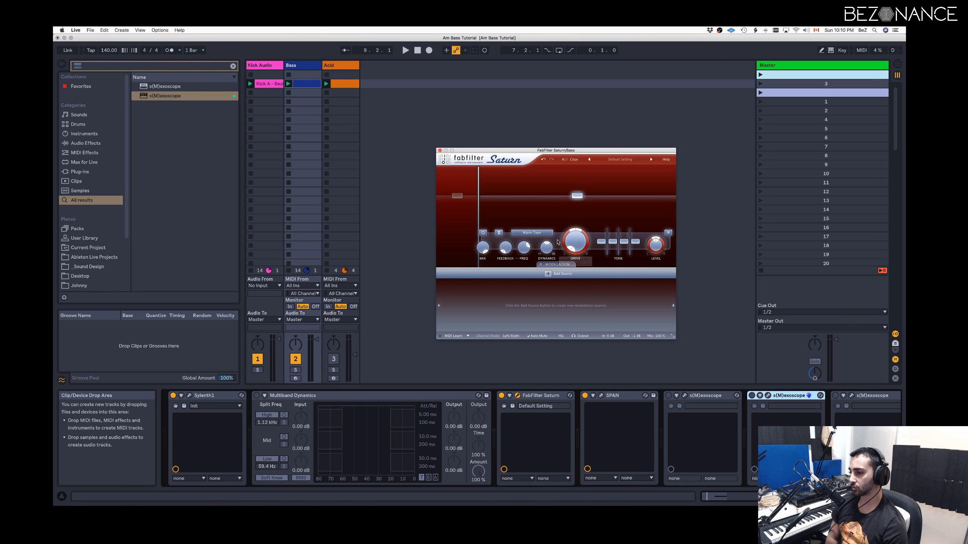
left_click(475, 225)
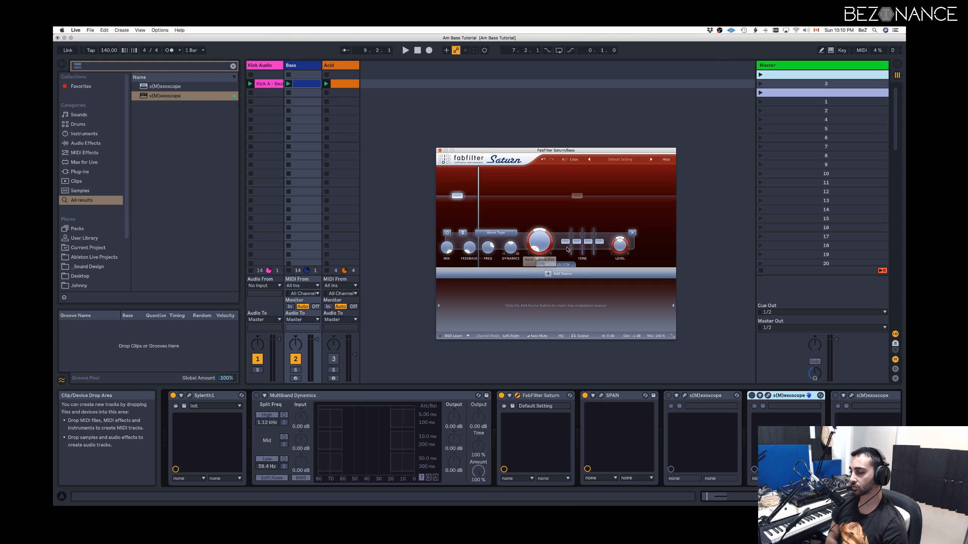
mouse_move(548, 262)
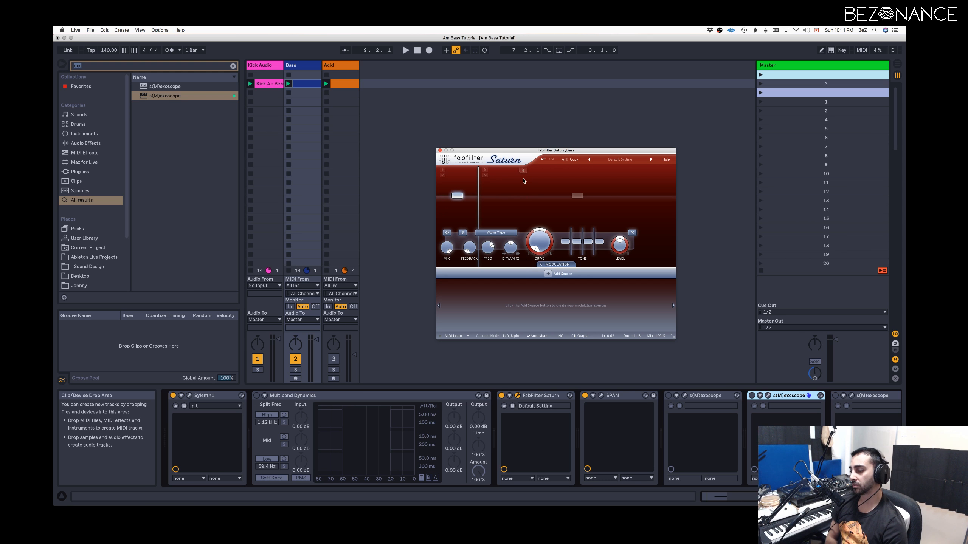
During playback, add a second crossover in Saturn and move the first crossover to about 62.6 Hz.
key("space")
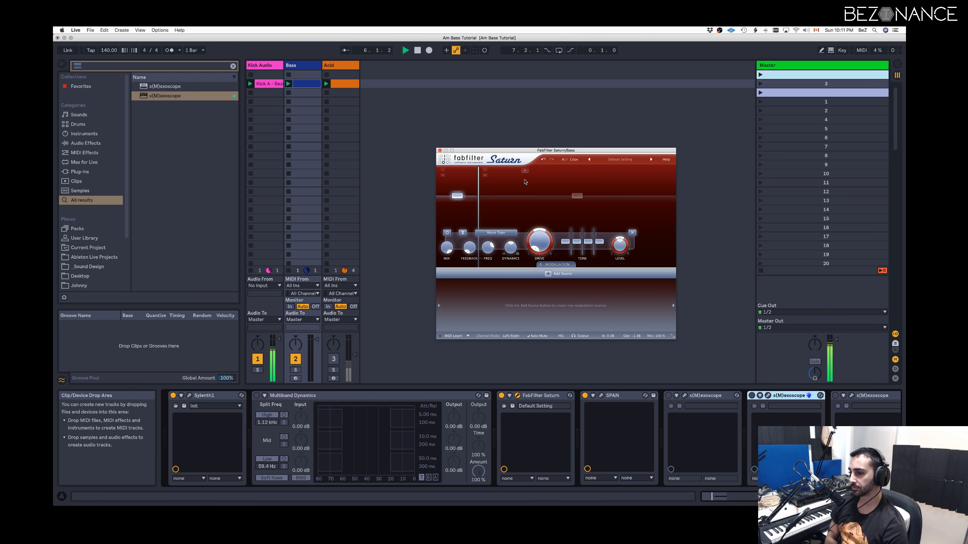
left_click(523, 172)
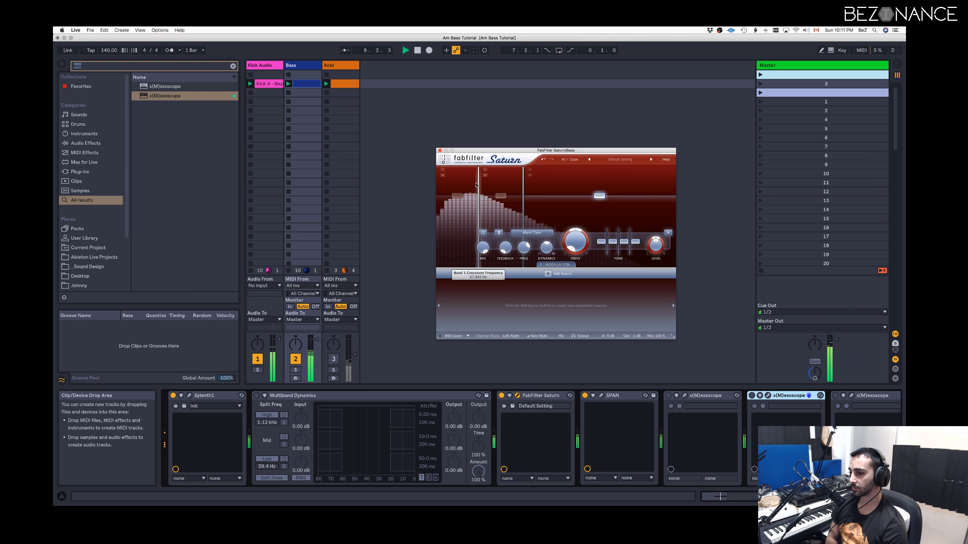
mouse_move(479, 187)
left_mouse_down()
mouse_move(453, 187)
mouse_move(482, 188)
mouse_move(459, 191)
mouse_move(473, 193)
left_mouse_up()
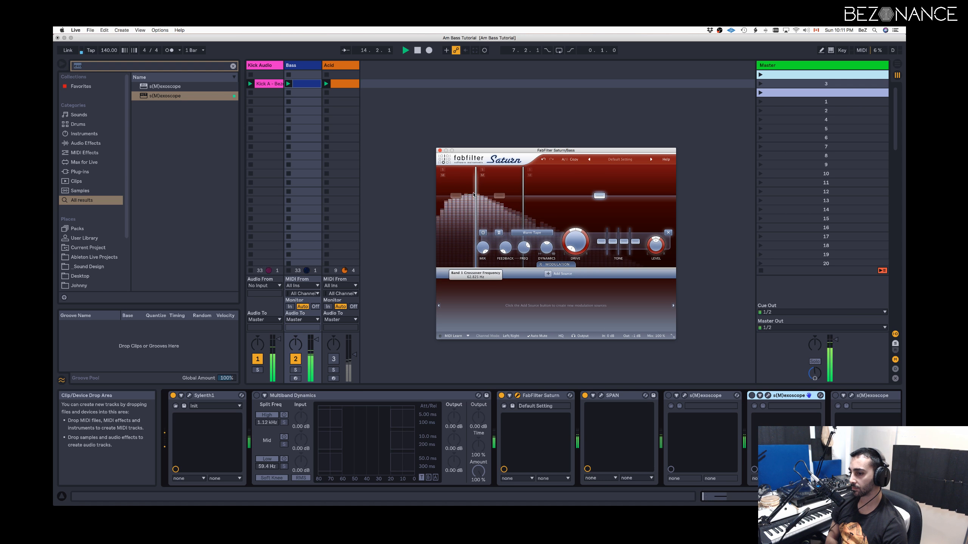
key("space")
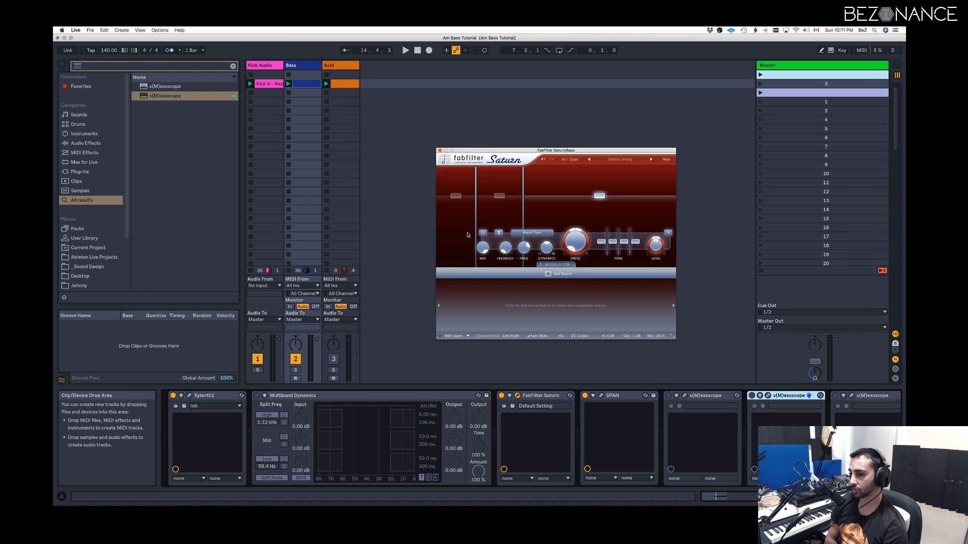
While auditioning the bass, move Saturn's second crossover to about 279 Hz and add a third crossover above it to make four bands.
key("space")
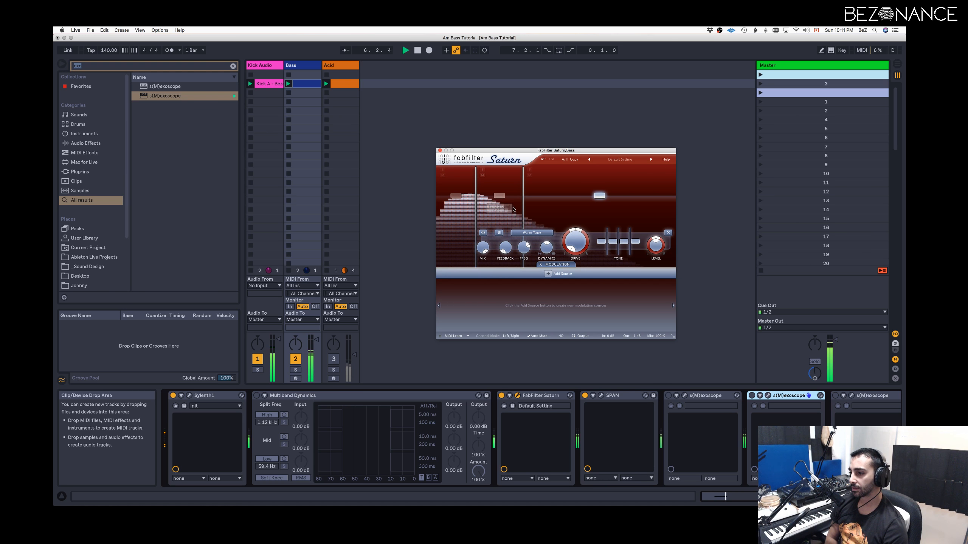
mouse_move(523, 214)
left_mouse_down()
mouse_move(572, 210)
mouse_move(499, 204)
mouse_move(541, 205)
mouse_move(527, 205)
left_mouse_up()
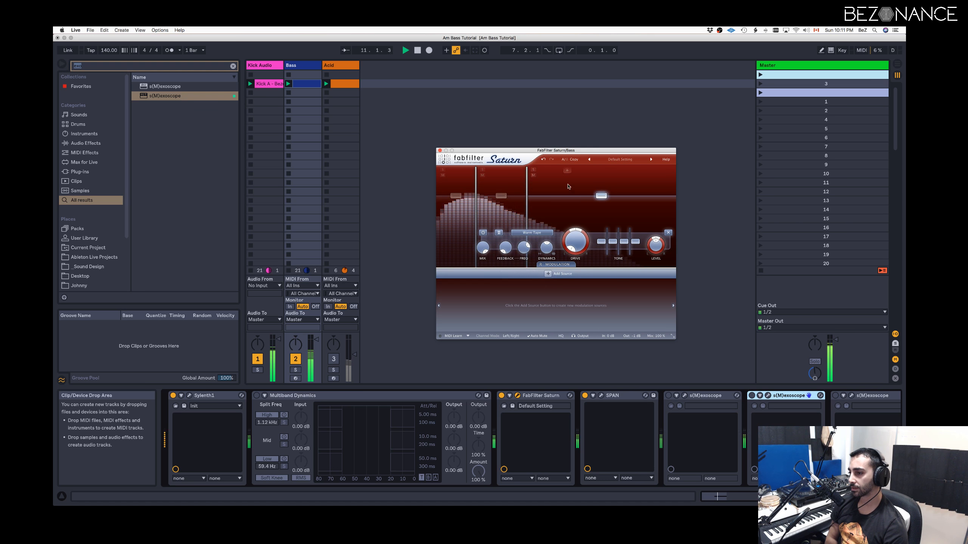
left_click_drag(574, 171, 523, 196)
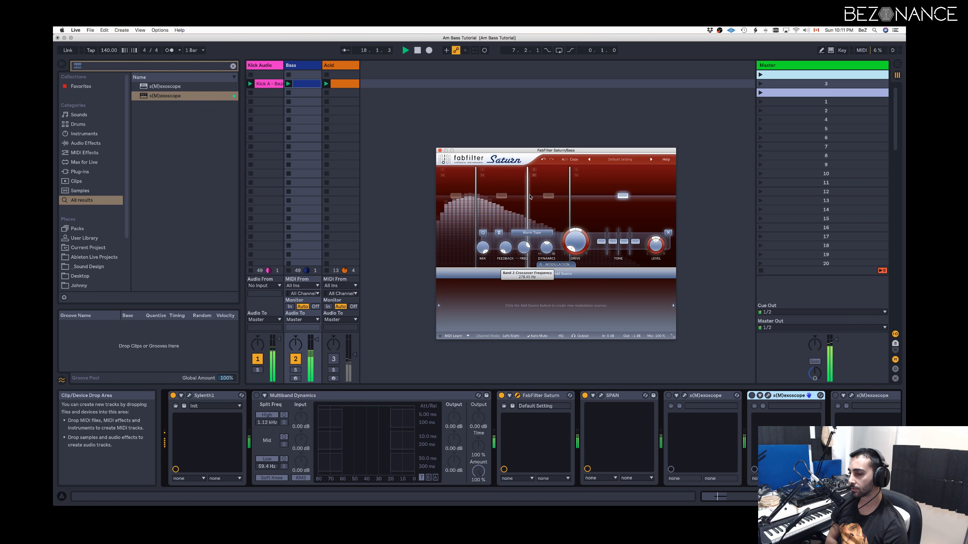
mouse_move(476, 191)
left_mouse_down()
mouse_move(488, 189)
mouse_move(476, 188)
left_mouse_up()
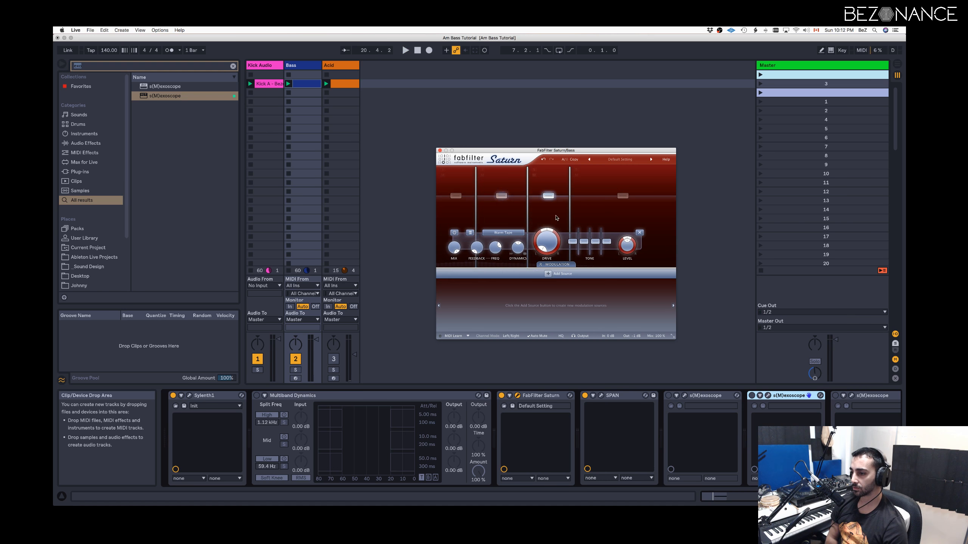
key("space")
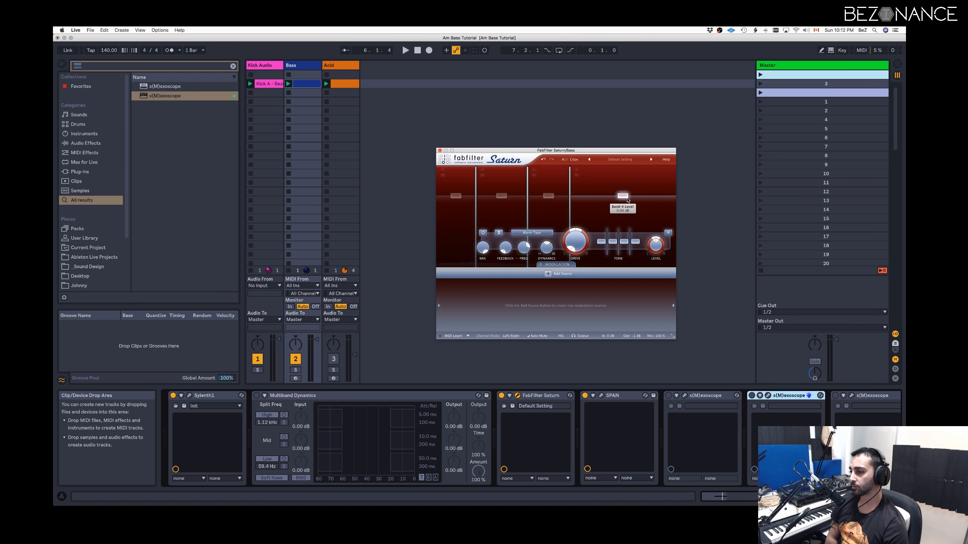
key("space")
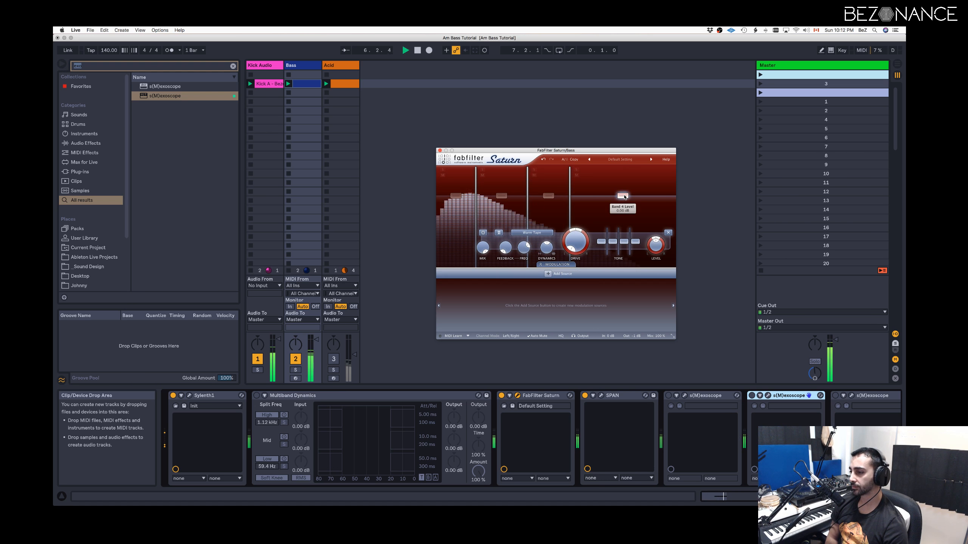
While auditioning the bass, raise the level of Saturn's band 4 slightly and select band 3.
left_click_drag(624, 197, 625, 195)
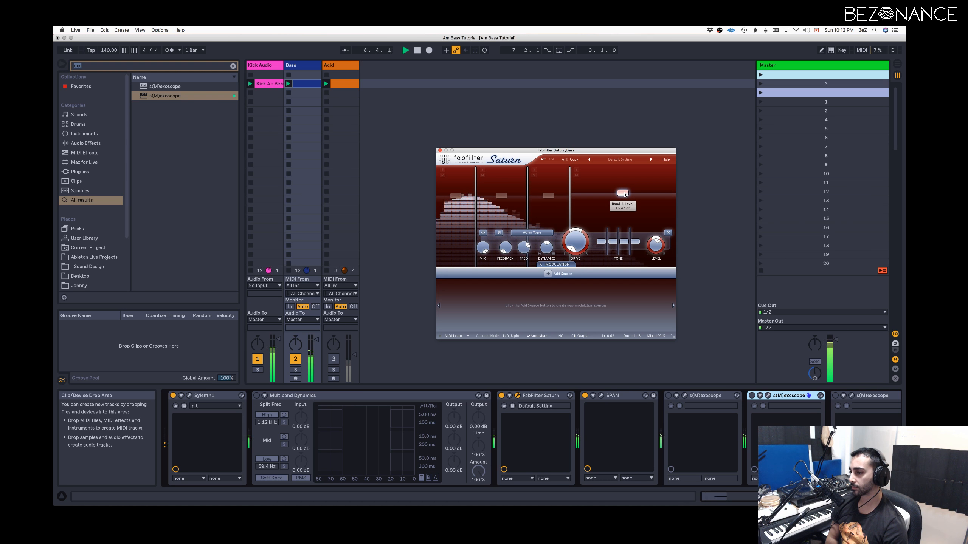
key("space")
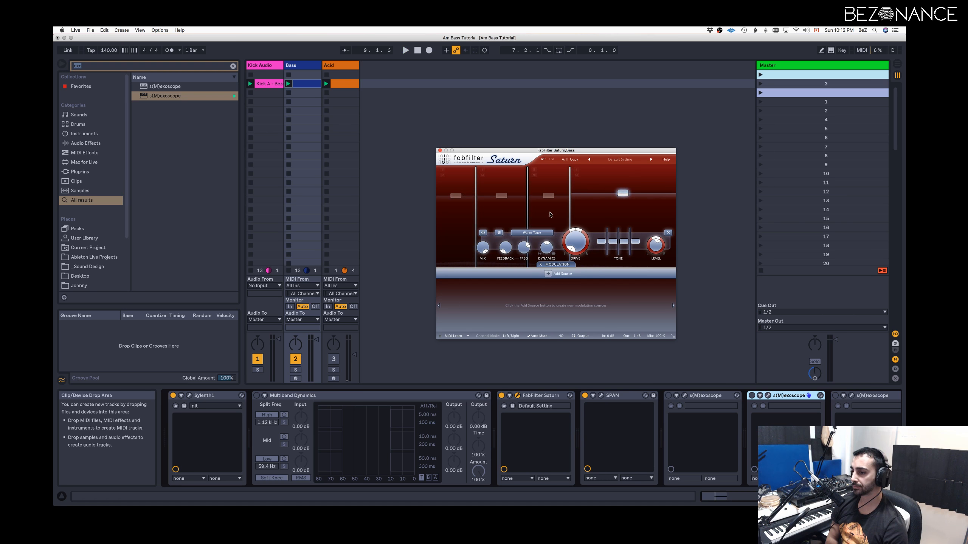
key("space")
left_click_drag(623, 193, 625, 195)
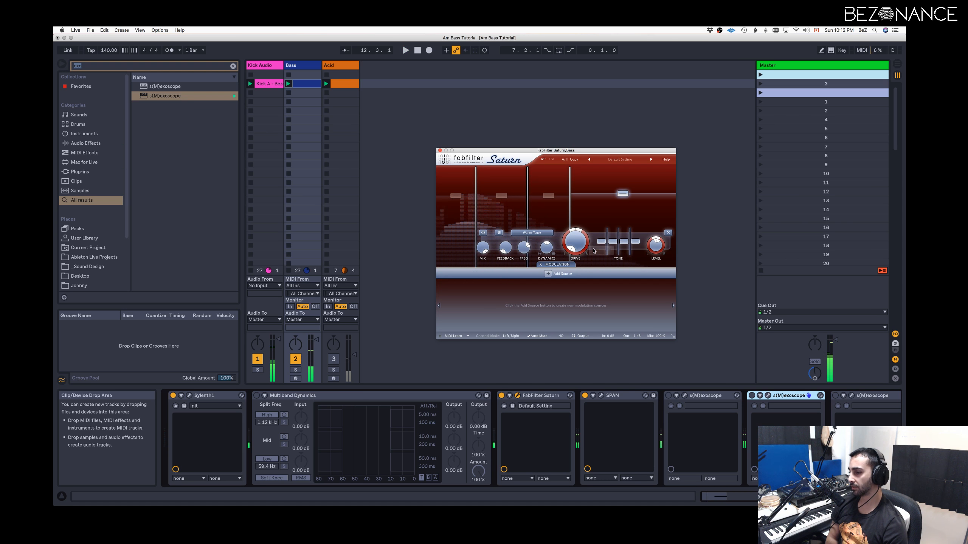
mouse_move(571, 236)
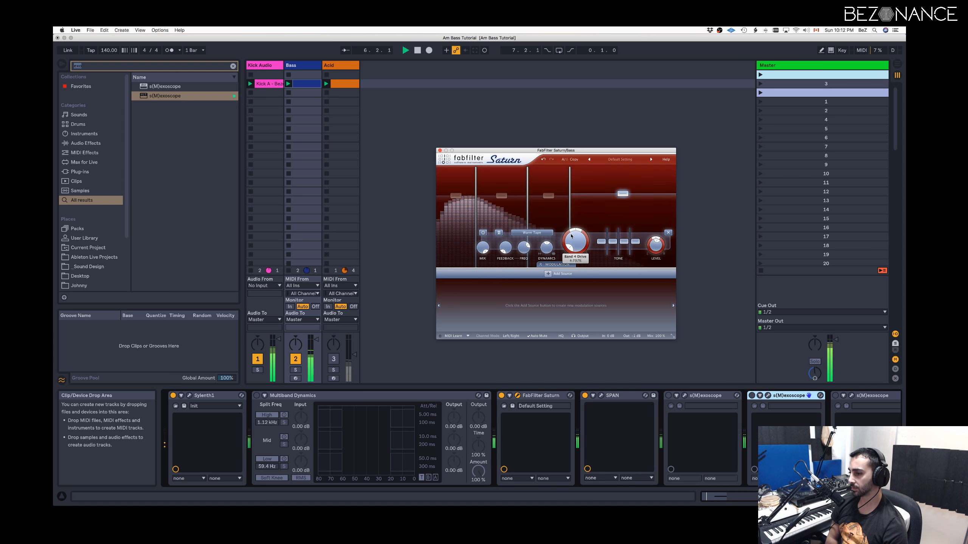
left_click(550, 213)
key("space")
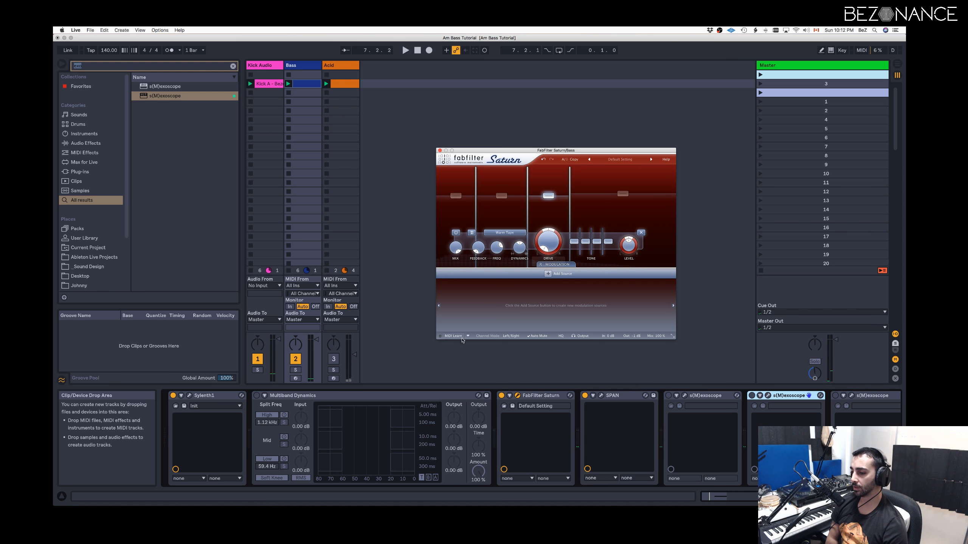
During playback, compare the bass with FabFilter Saturn and Multiband Dynamics switched on and off, leaving both deactivated.
key("space")
left_click(501, 396)
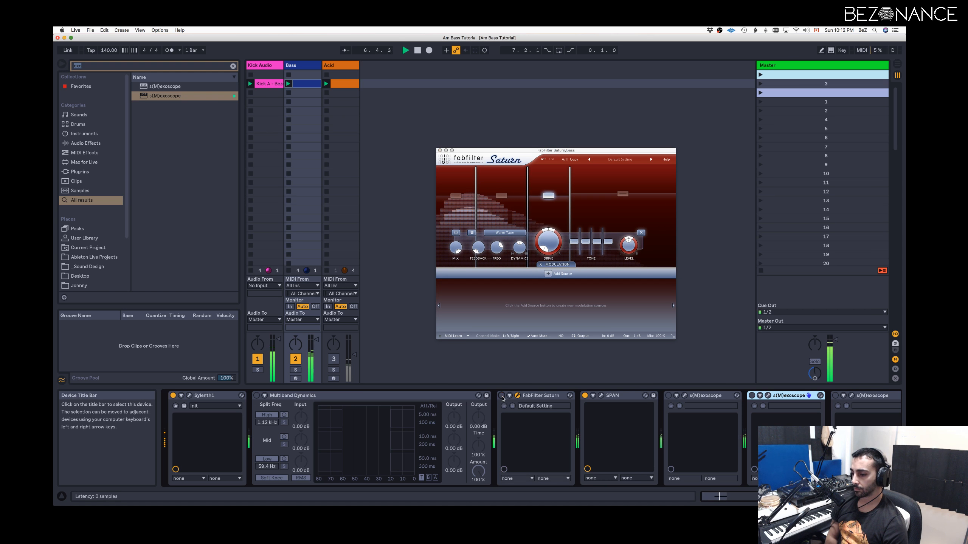
left_click(502, 396)
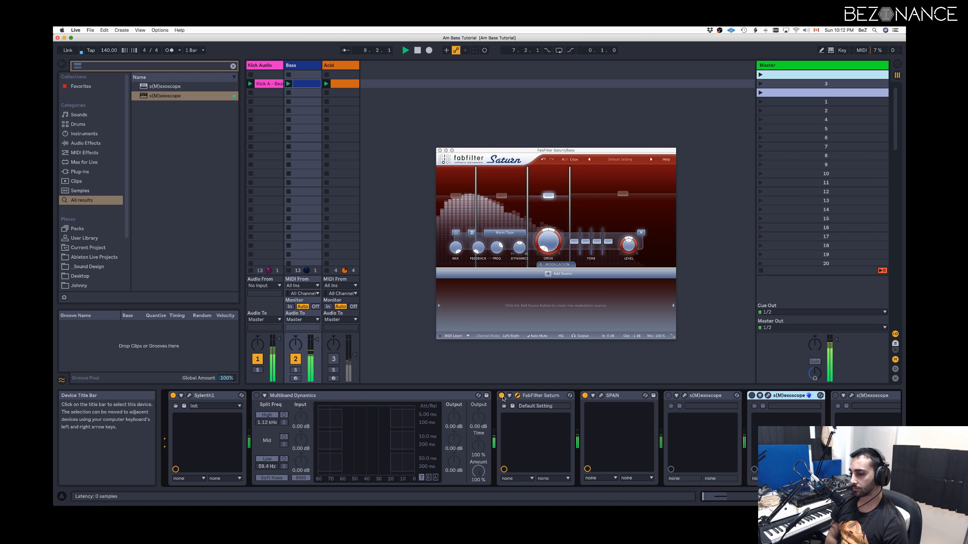
left_click(501, 396)
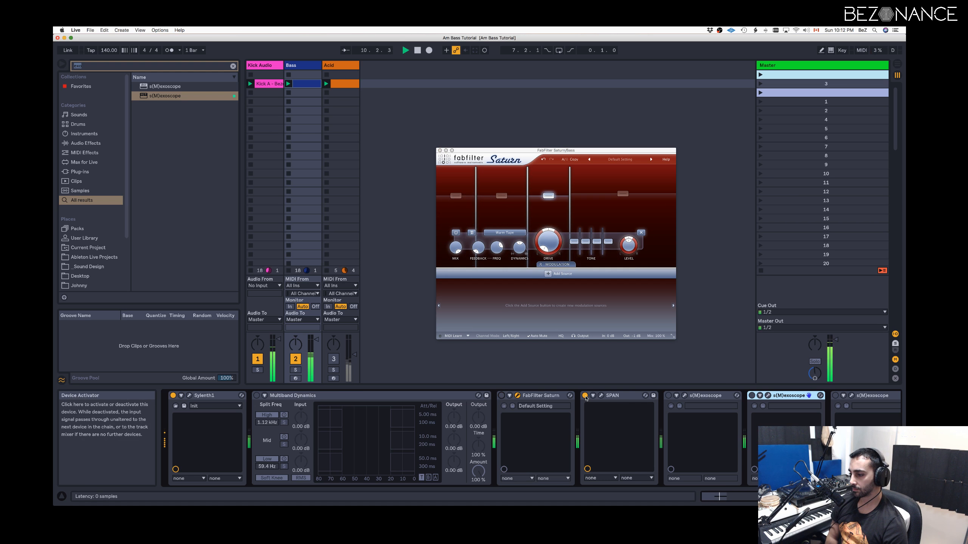
left_click(256, 396)
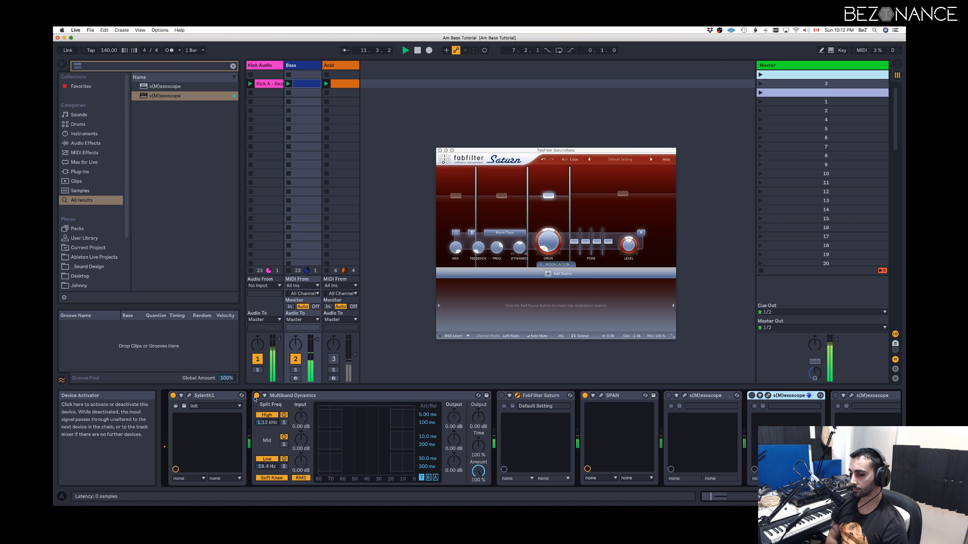
left_click(257, 396)
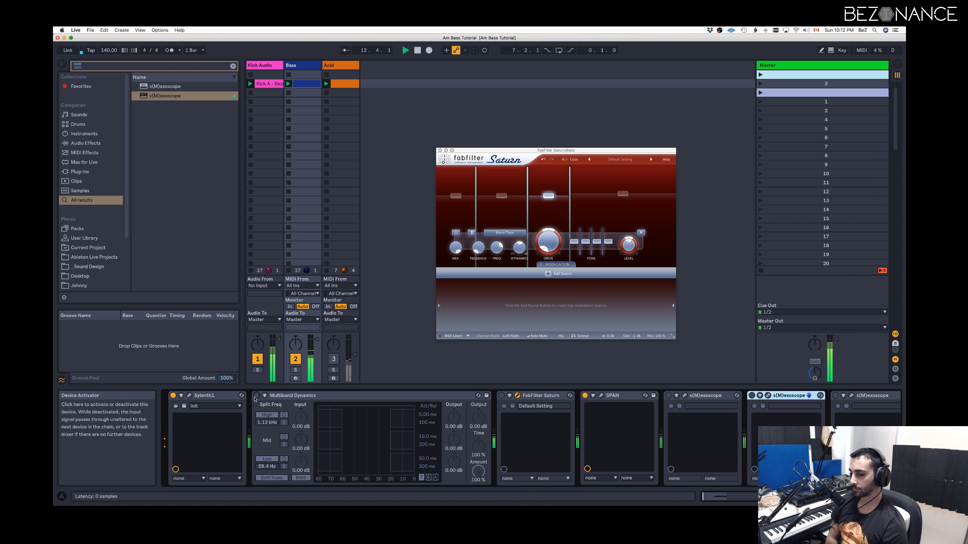
Delete SPAN from the Bass chain and activate the first s(M)exoscope, placing its window beside Saturn's.
left_click(618, 396)
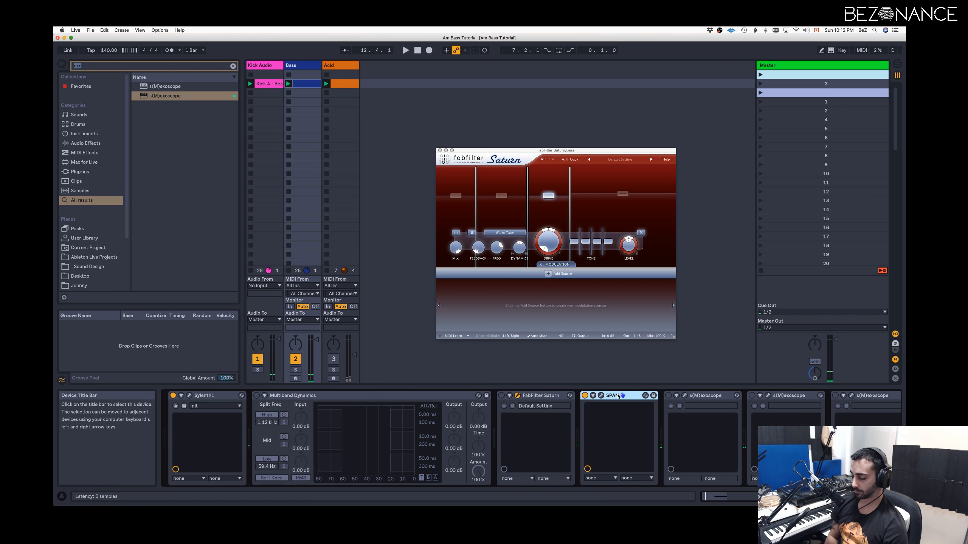
key("Delete")
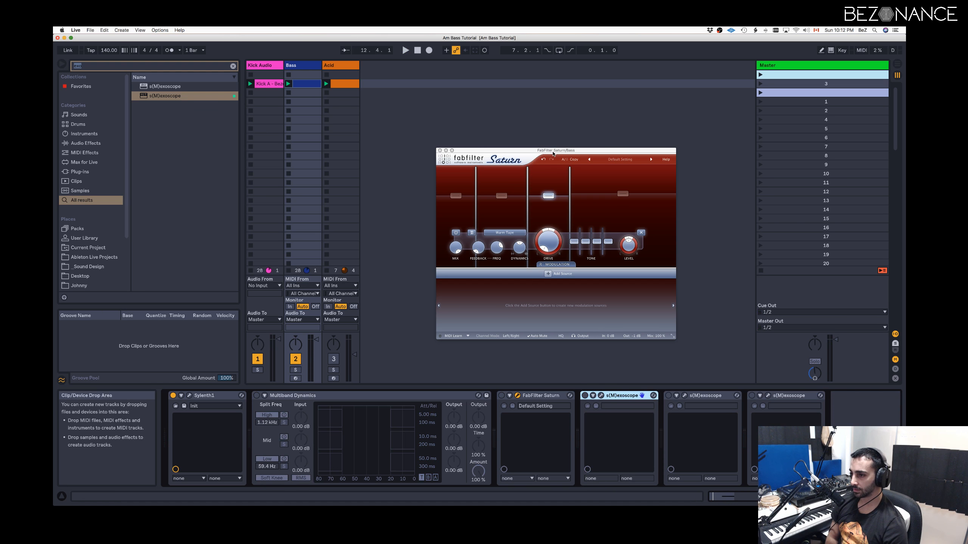
left_click_drag(553, 154, 396, 140)
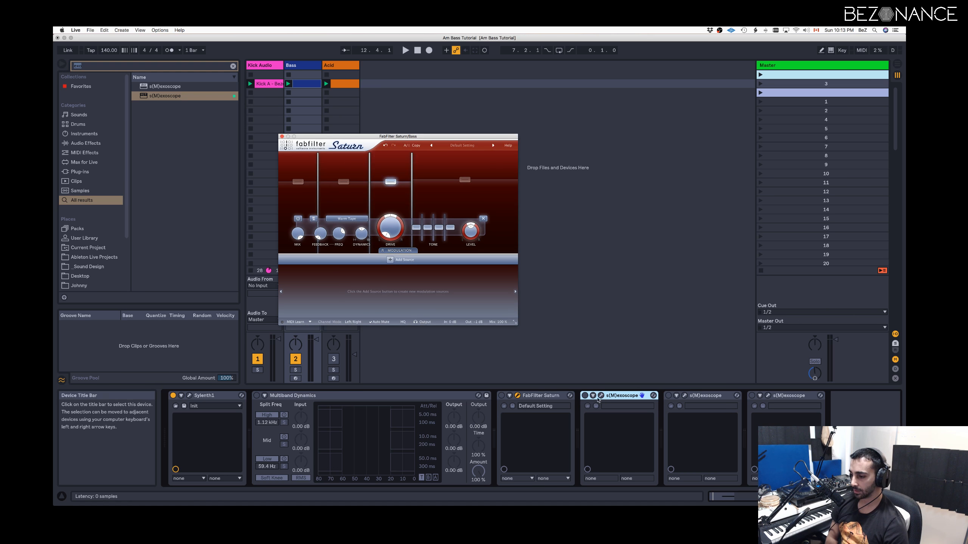
left_click(585, 396)
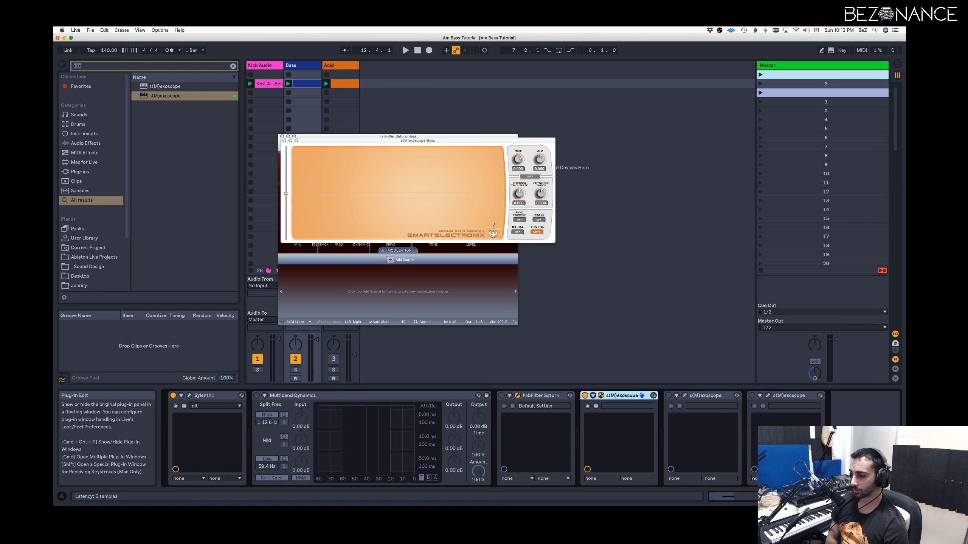
left_click_drag(502, 140, 727, 142)
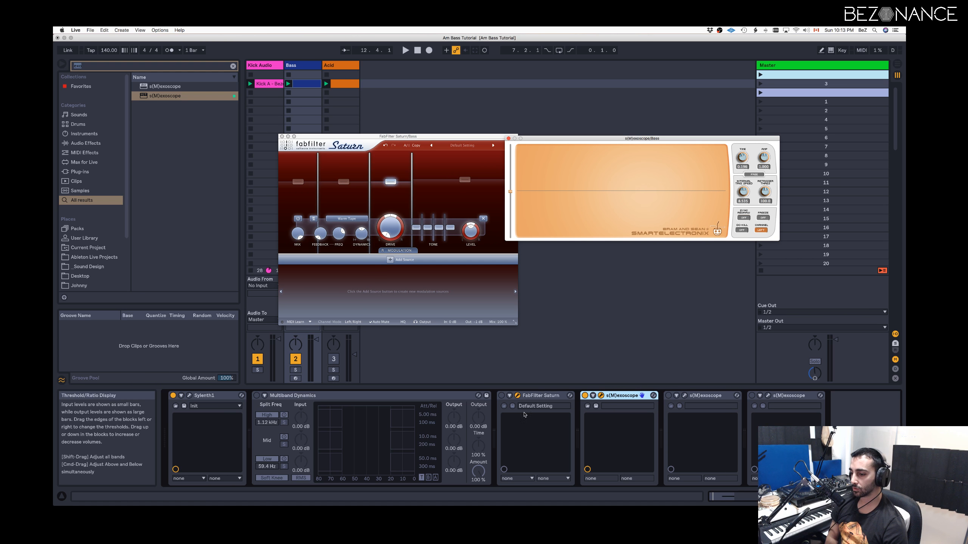
Play the unprocessed bass, adjust the s(M)exoscope's time and amplitude scaling to fit one note, and freeze the waveform.
key("space")
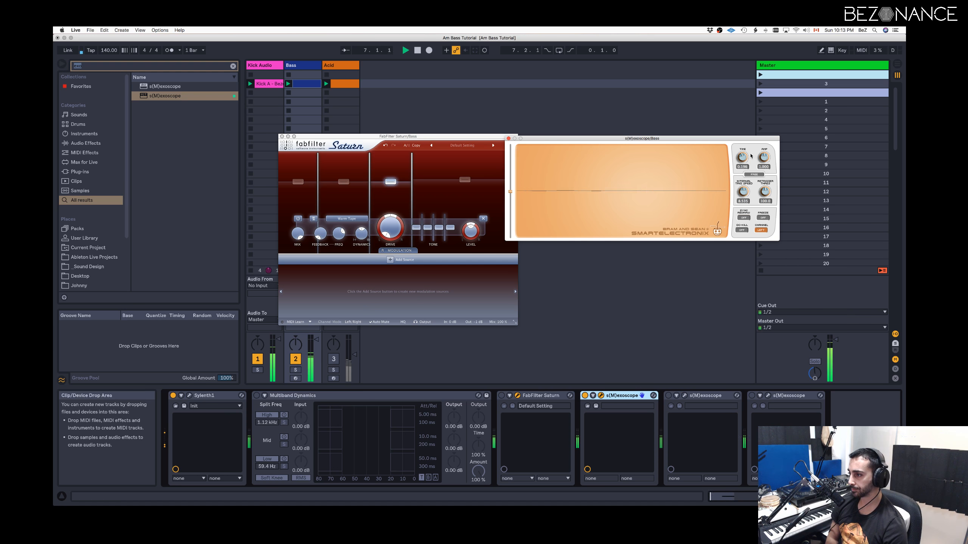
left_click_drag(742, 157, 741, 147)
left_click_drag(764, 157, 763, 149)
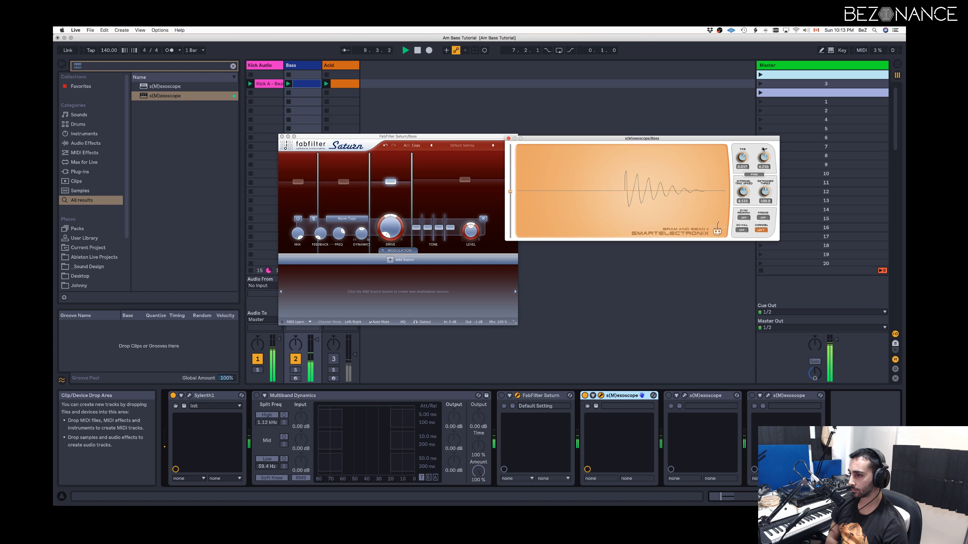
left_click(763, 218)
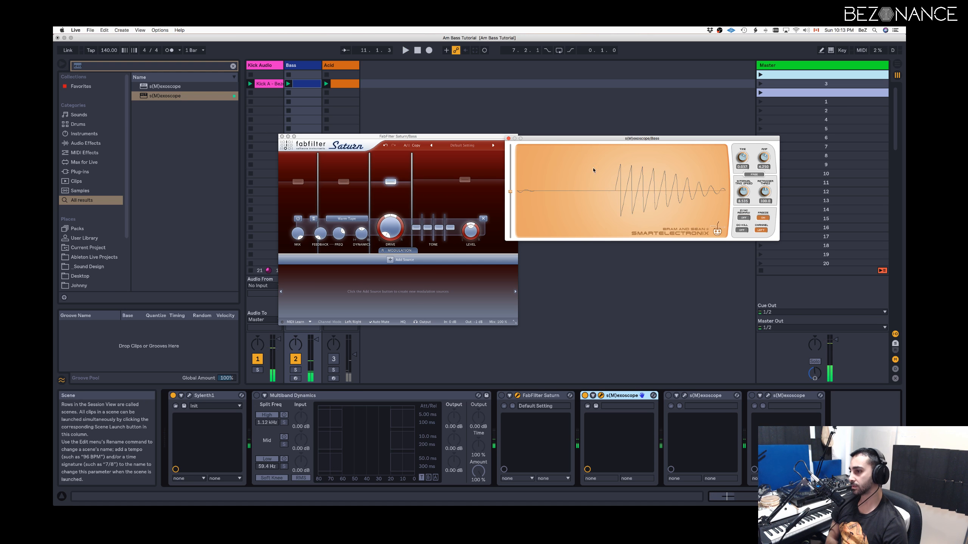
left_click_drag(630, 140, 570, 82)
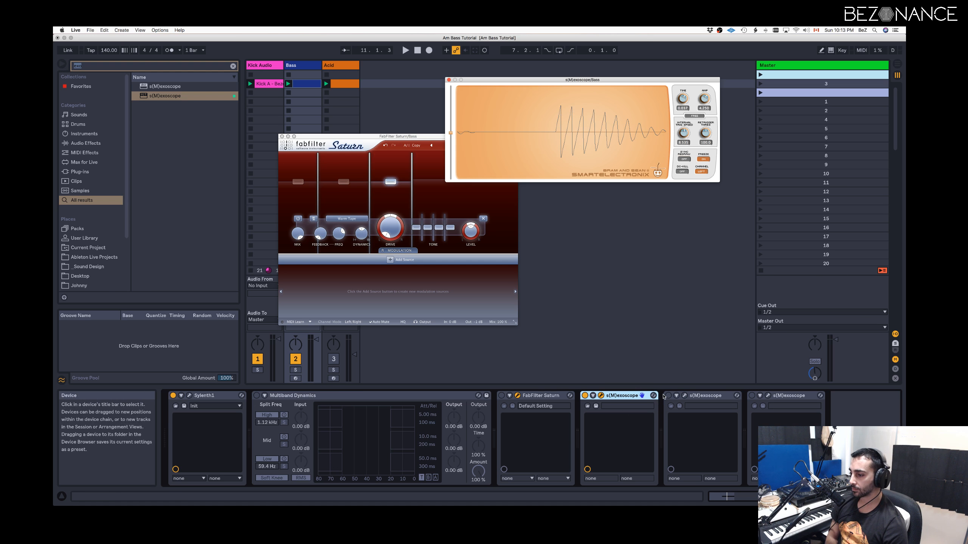
Replace the two remaining s(M)exoscope devices with two duplicates of the configured one, and arrange their windows below the first.
left_click(695, 399)
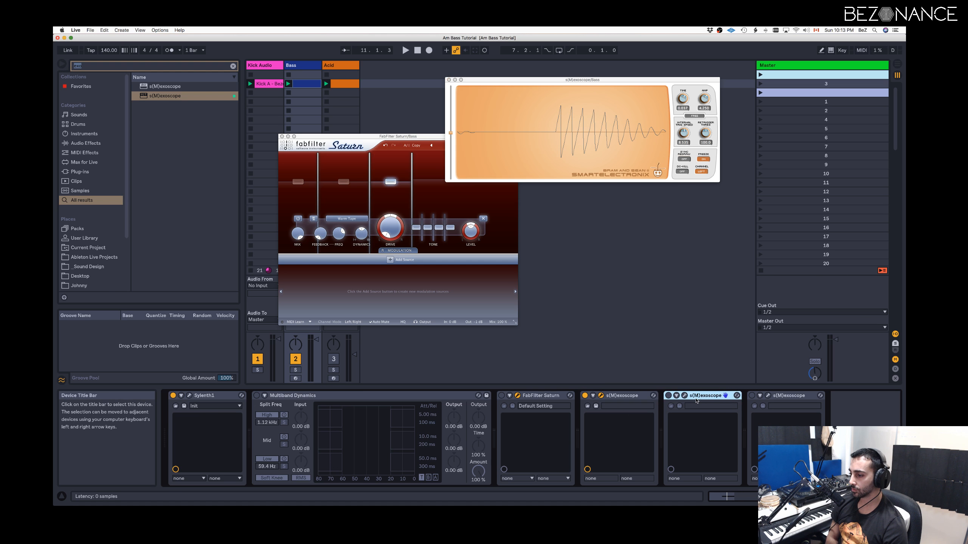
key("Delete")
key("Delete")
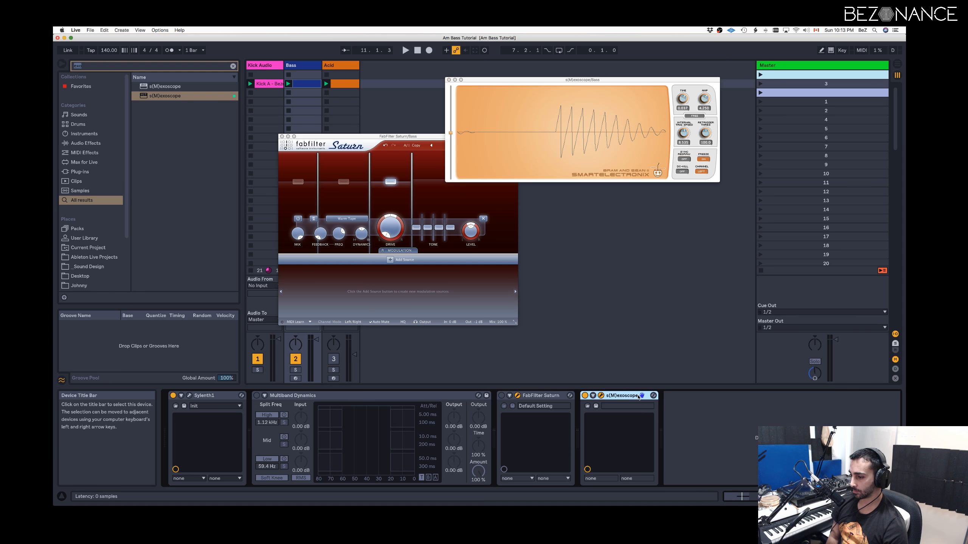
key("super+d")
key("super+d")
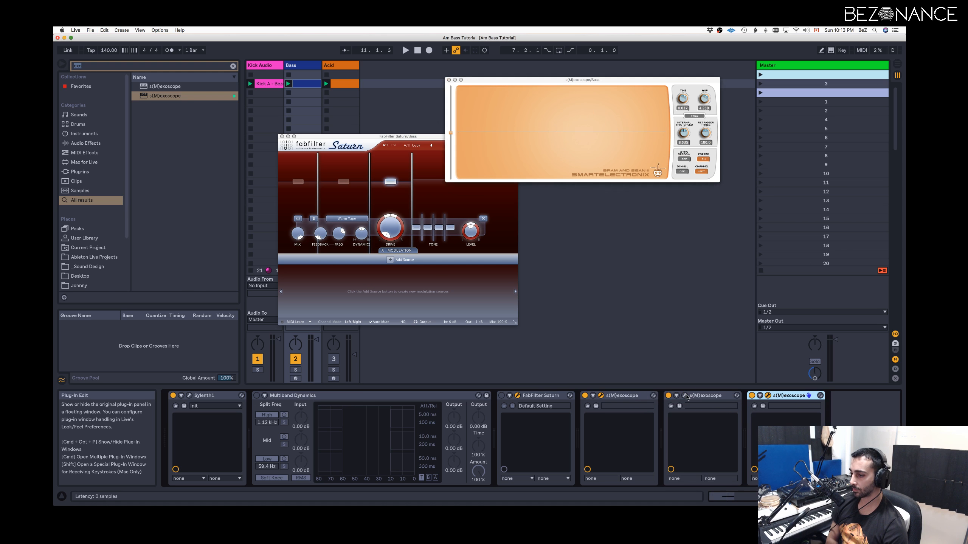
left_click_drag(587, 81, 588, 189)
left_click_drag(564, 79, 627, 299)
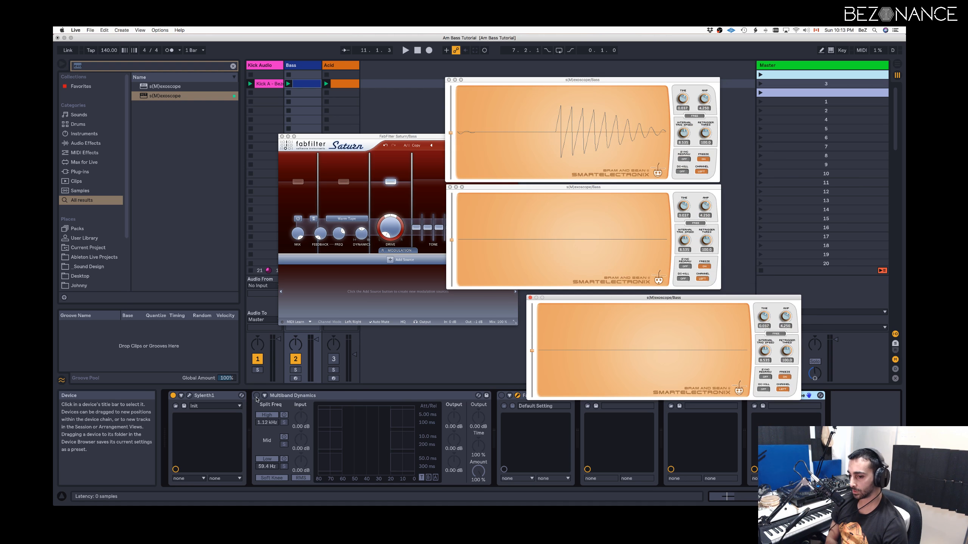
Activate Multiband Dynamics, play the bass, and freeze its processed waveform in the second s(M)exoscope.
left_click(257, 397)
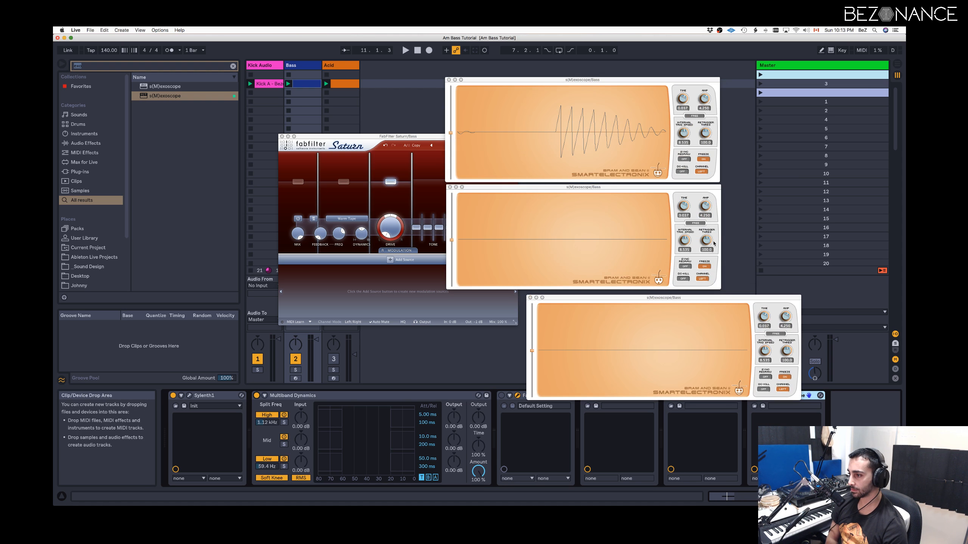
left_click(704, 267)
key("space")
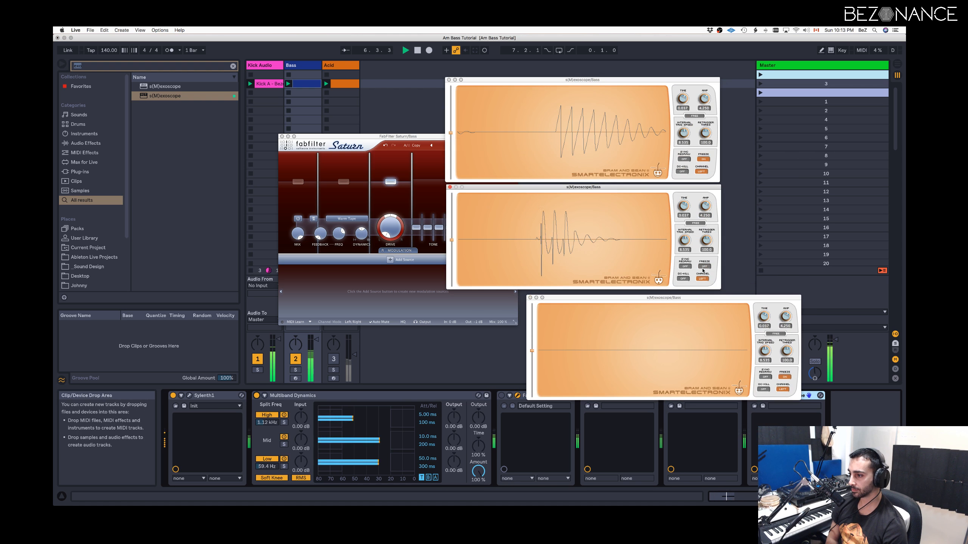
left_click(703, 268)
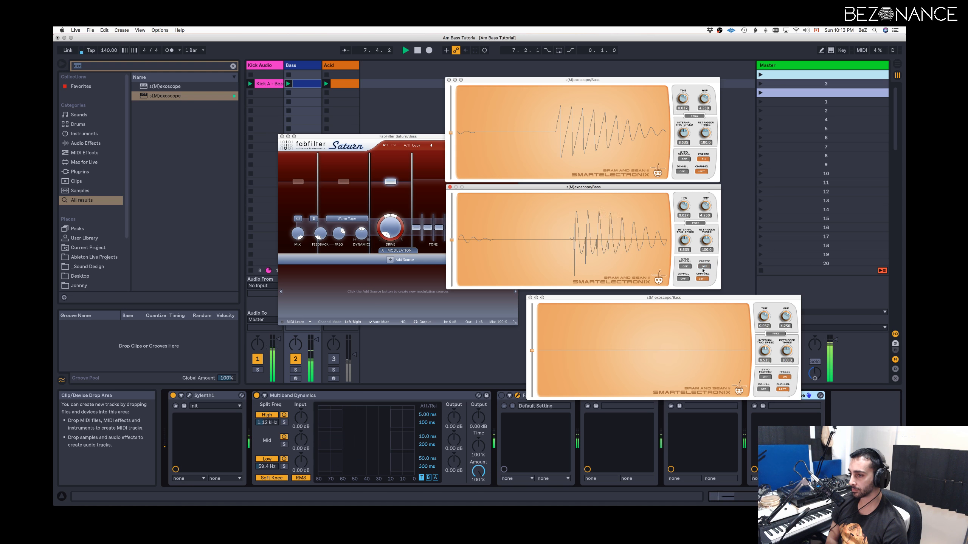
left_click(704, 267)
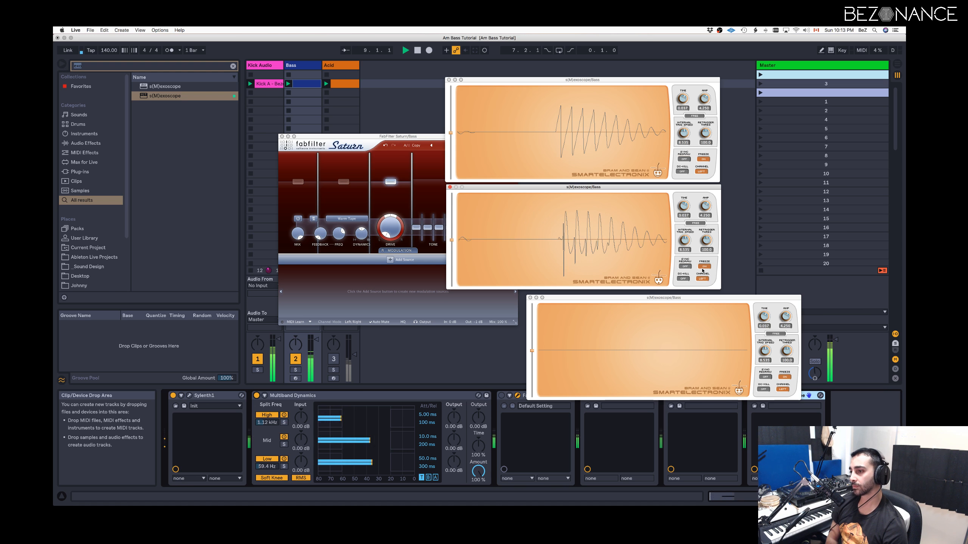
key("space")
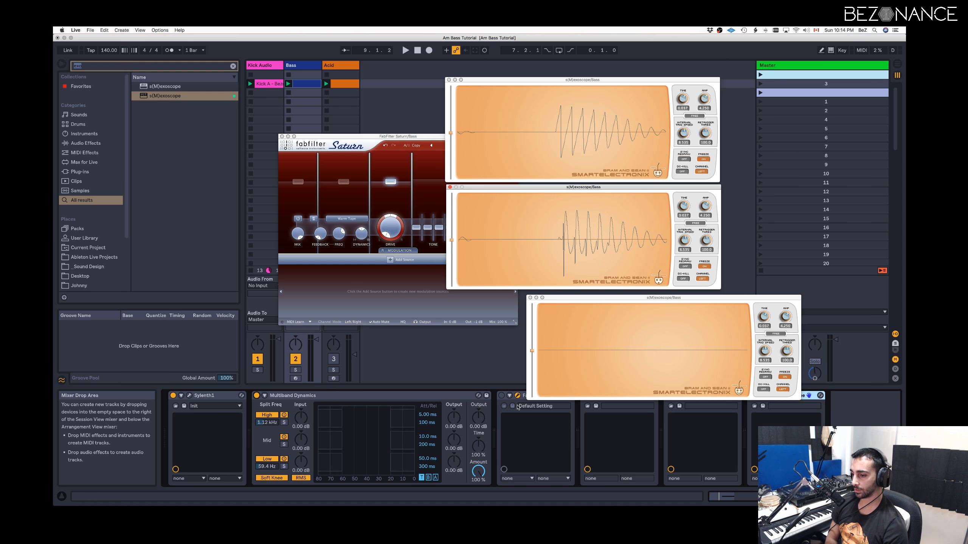
Activate Saturn with Multiband Dynamics off, and freeze the saturated bass waveform in the third s(M)exoscope, aligned under the others.
left_click_drag(602, 299, 519, 290)
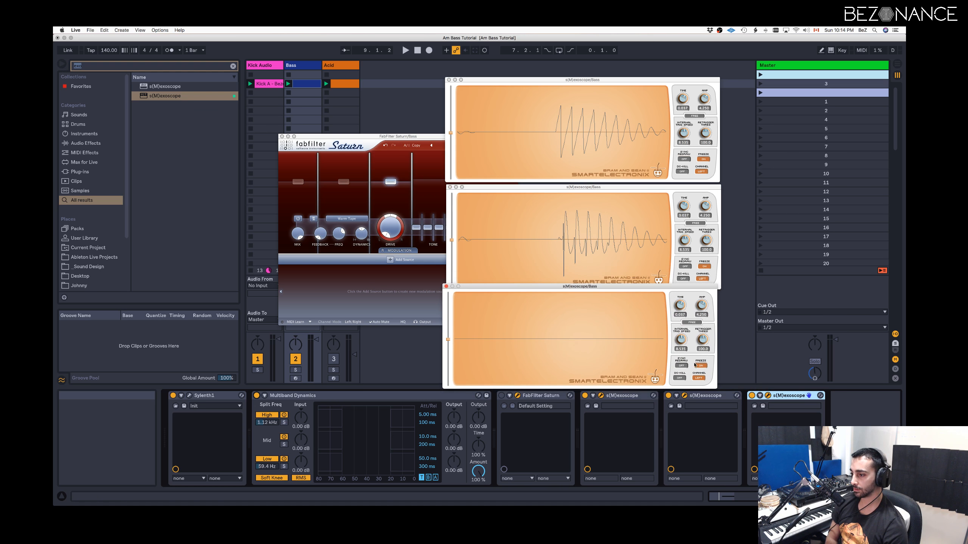
left_click(502, 396)
left_click(256, 396)
key("space")
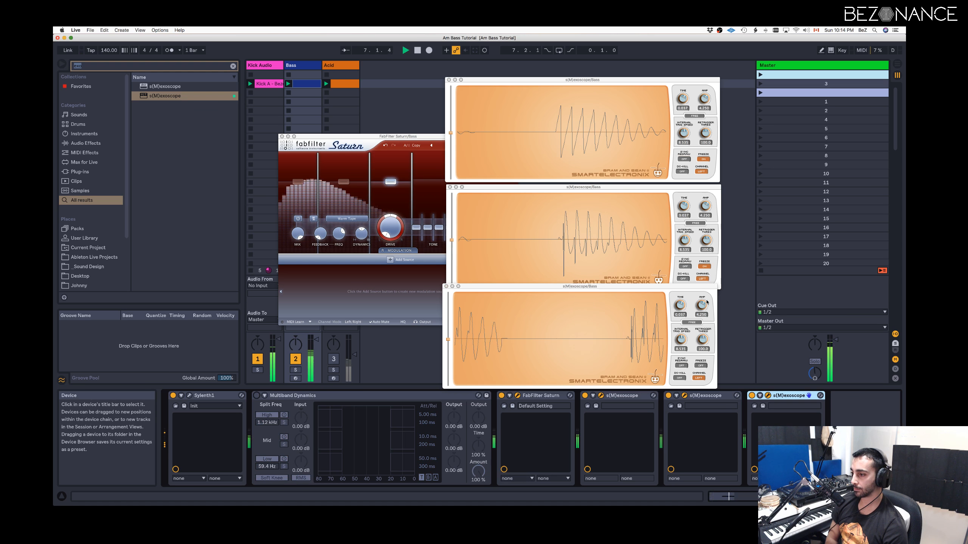
left_click(700, 365)
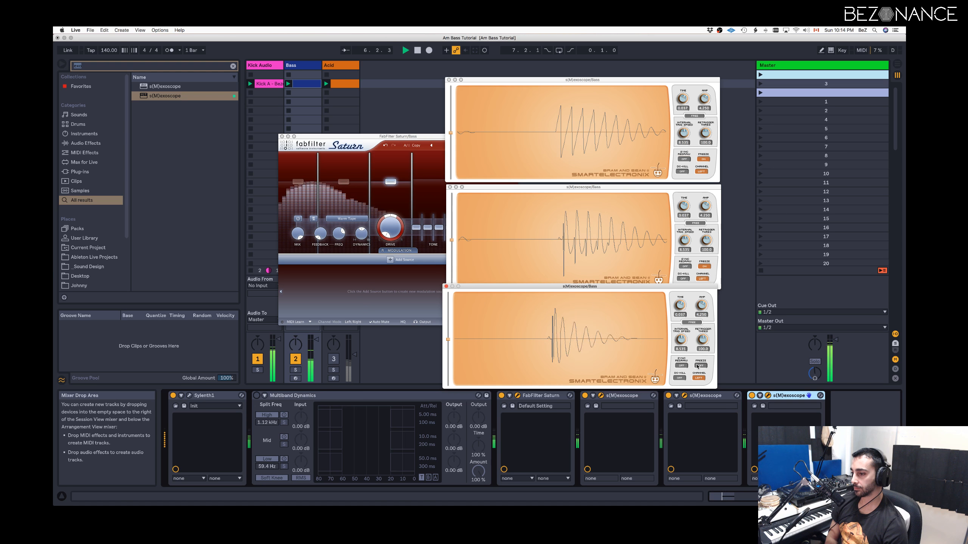
key("space")
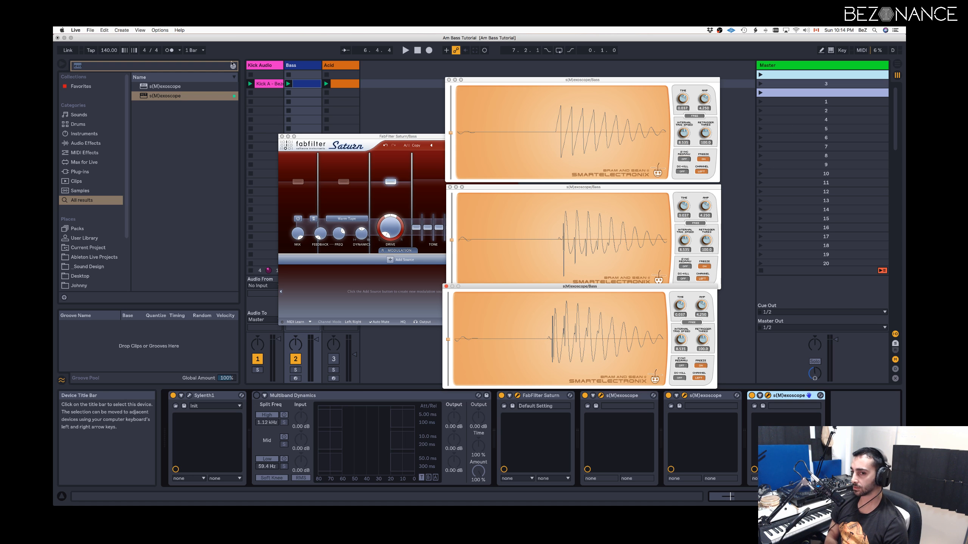
Search the browser for TransX and load TransX Multi (m) at the end of the Bass track's chain.
left_click(192, 66)
type("Tra")
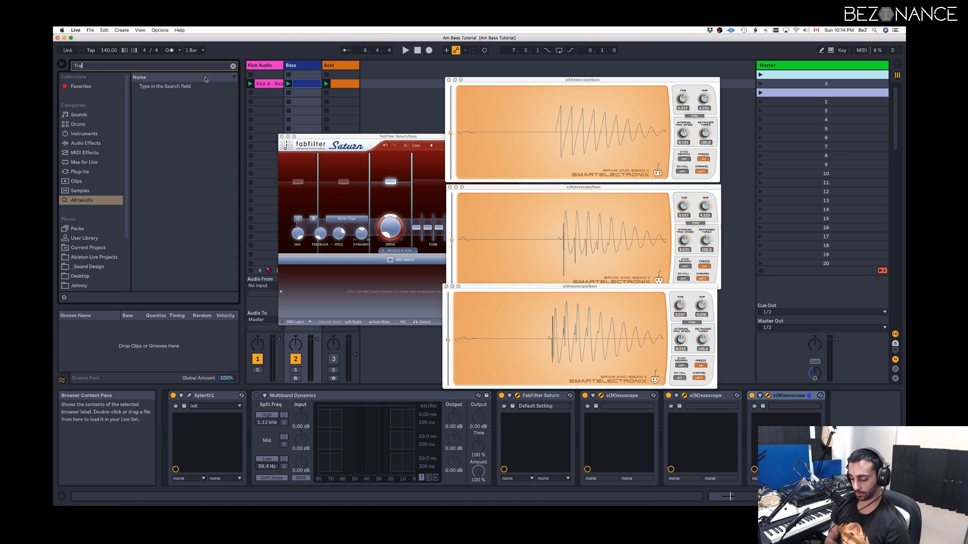
type("nsX")
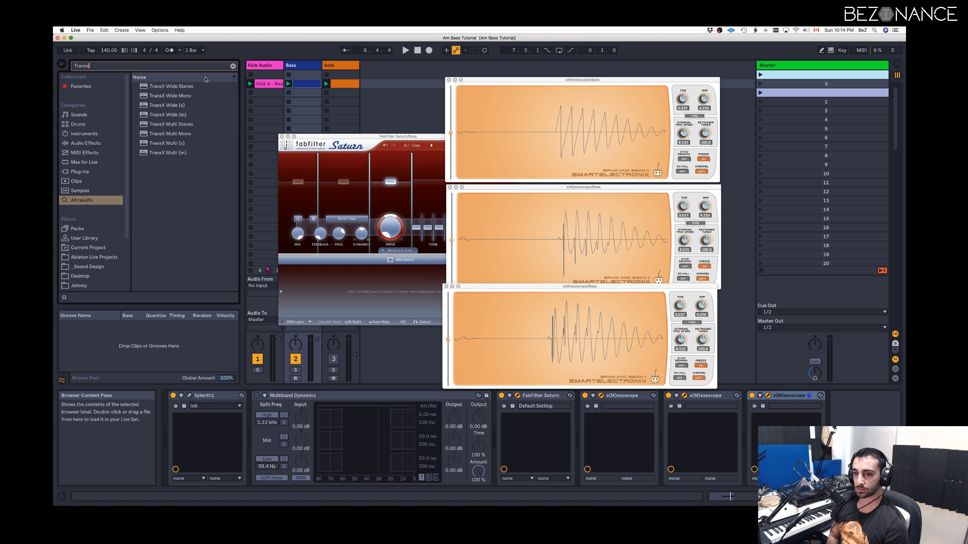
double_click(167, 153)
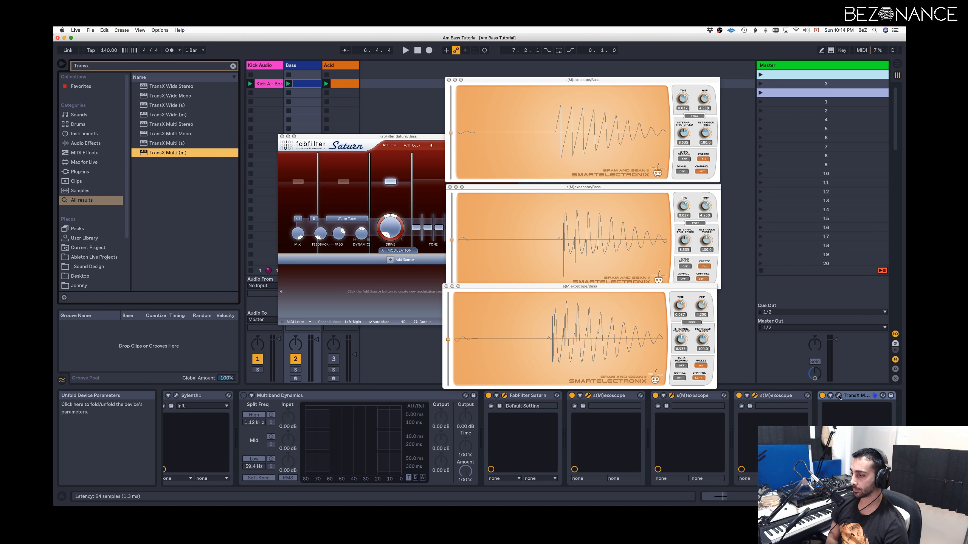
Place TransX Multi directly after Saturn, deactivate Saturn, and open the TransX Multi editor with the bass playing.
left_click_drag(839, 397, 566, 411)
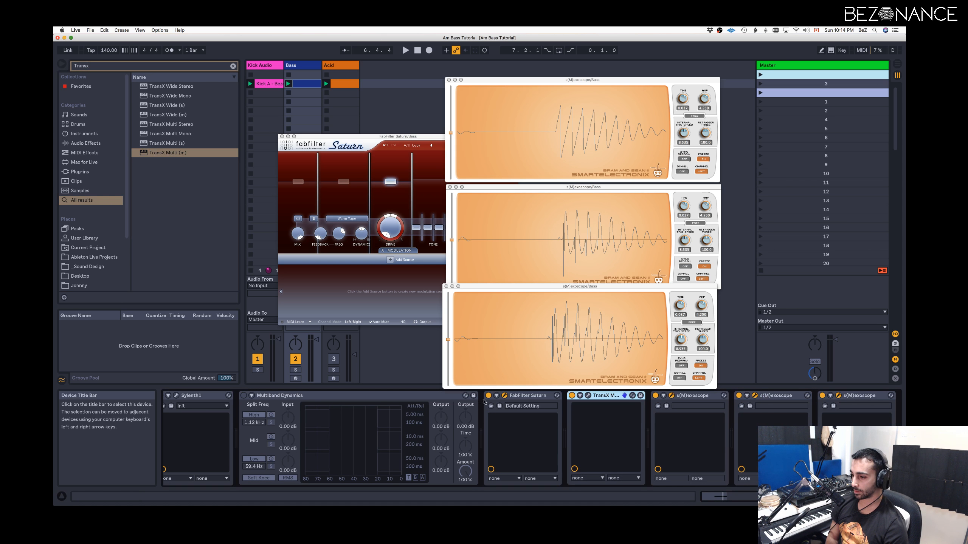
left_click(488, 396)
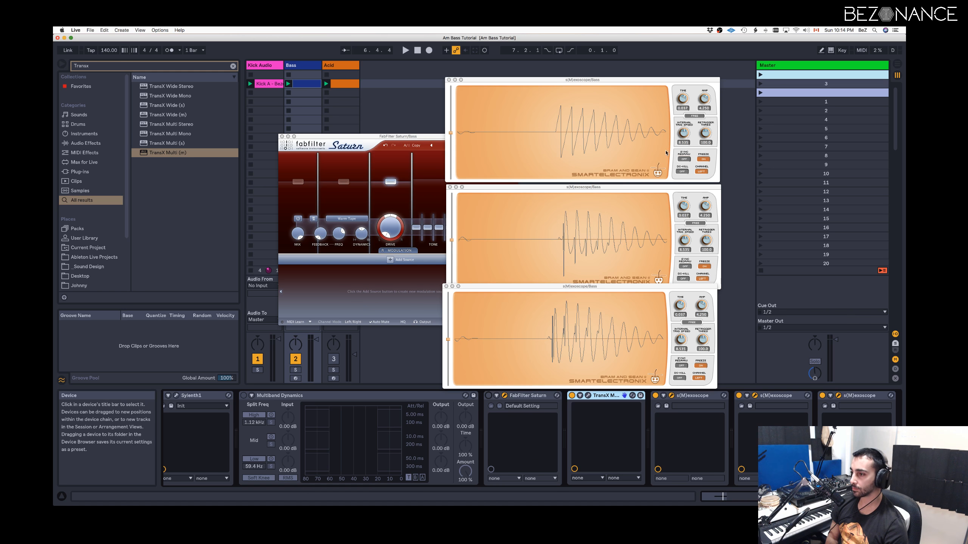
left_click(589, 395)
key("space")
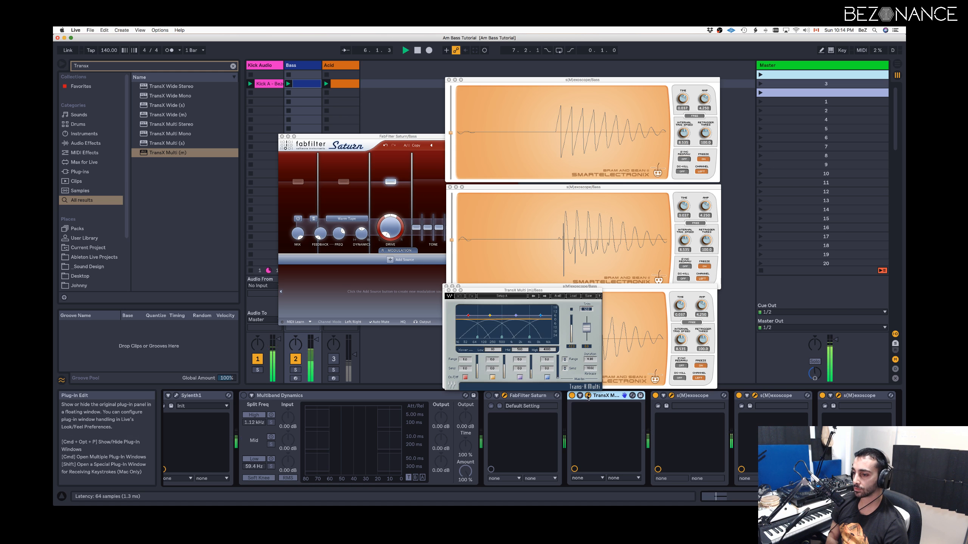
Switch off the coloured toggle of each of the four TransX Multi bands.
left_click(465, 377)
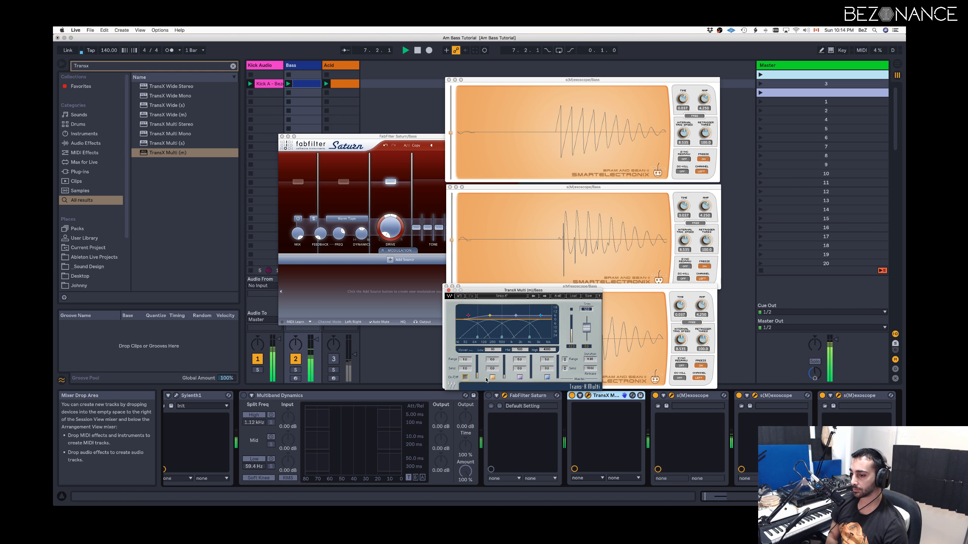
left_click(492, 377)
left_click(521, 377)
left_click(548, 377)
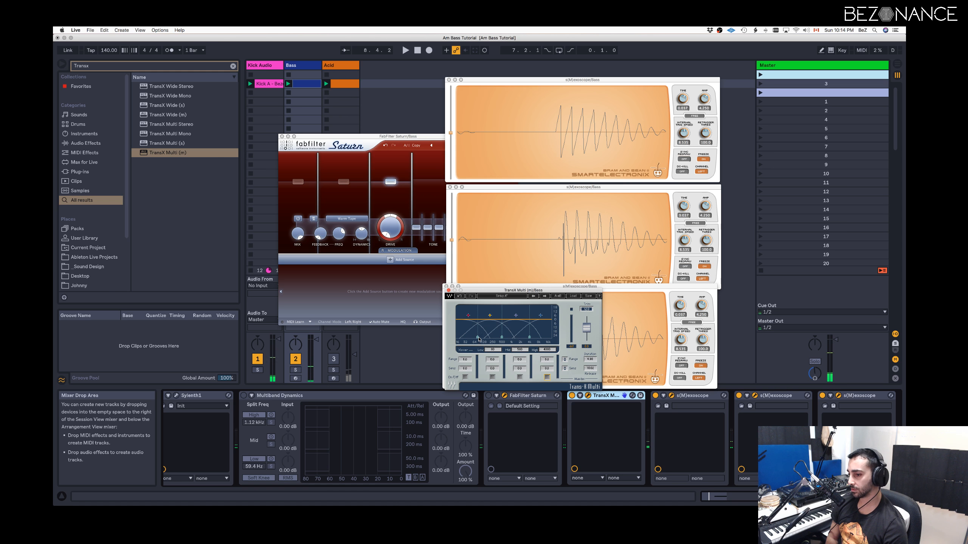
Adjust TransX Multi's band crossover frequencies by ear, and compare the bass with the device bypassed and active.
left_click_drag(479, 339, 502, 338)
key("space")
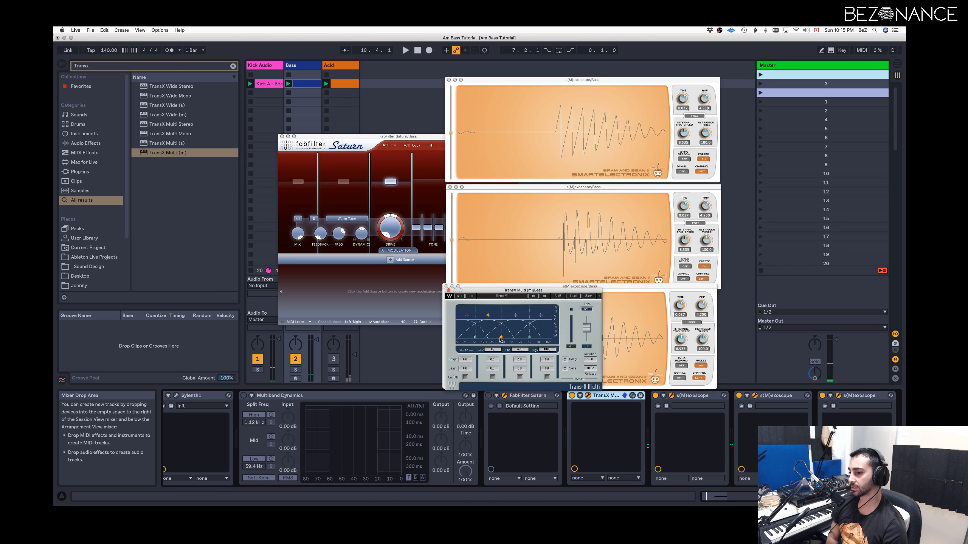
mouse_move(501, 338)
left_mouse_down()
mouse_move(486, 338)
mouse_move(530, 338)
mouse_move(481, 338)
mouse_move(517, 338)
mouse_move(483, 337)
mouse_move(504, 337)
left_mouse_up()
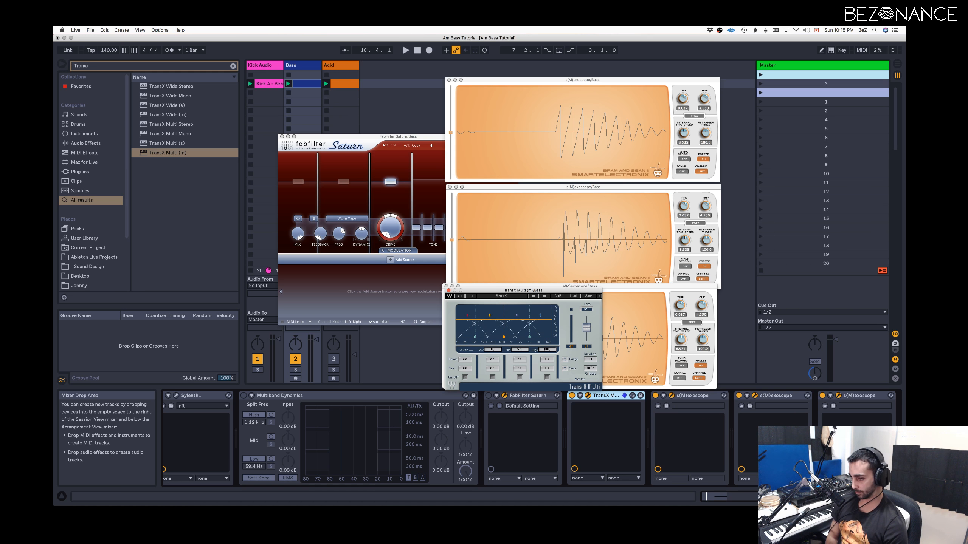
left_click_drag(504, 338, 502, 338)
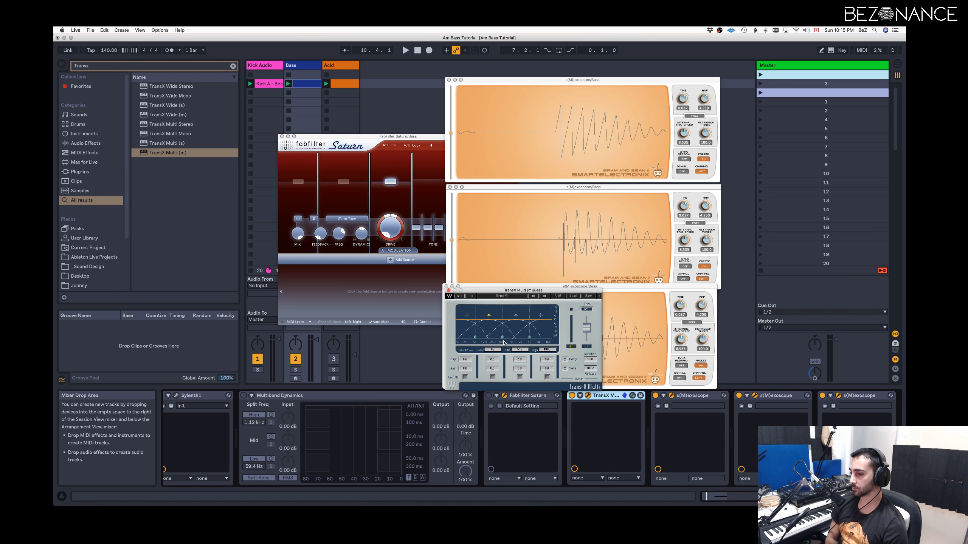
key("space")
mouse_move(501, 337)
left_mouse_down()
mouse_move(490, 337)
mouse_move(515, 337)
mouse_move(489, 338)
mouse_move(534, 338)
left_mouse_up()
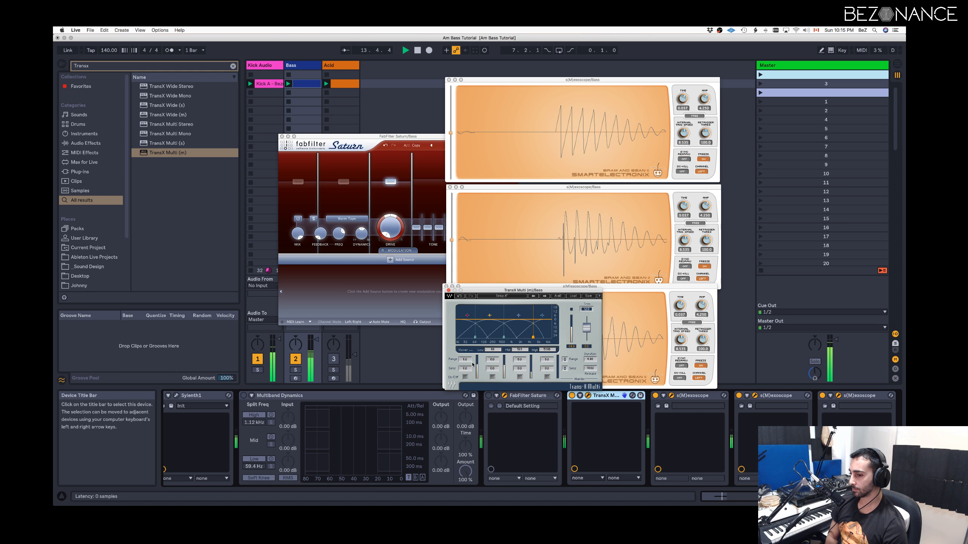
left_click_drag(475, 337, 474, 337)
left_click(572, 396)
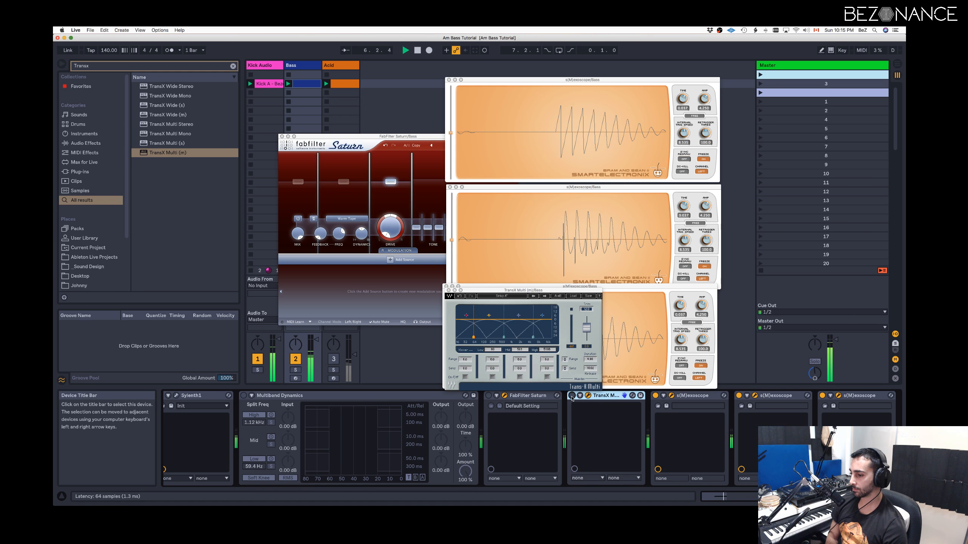
left_click(572, 396)
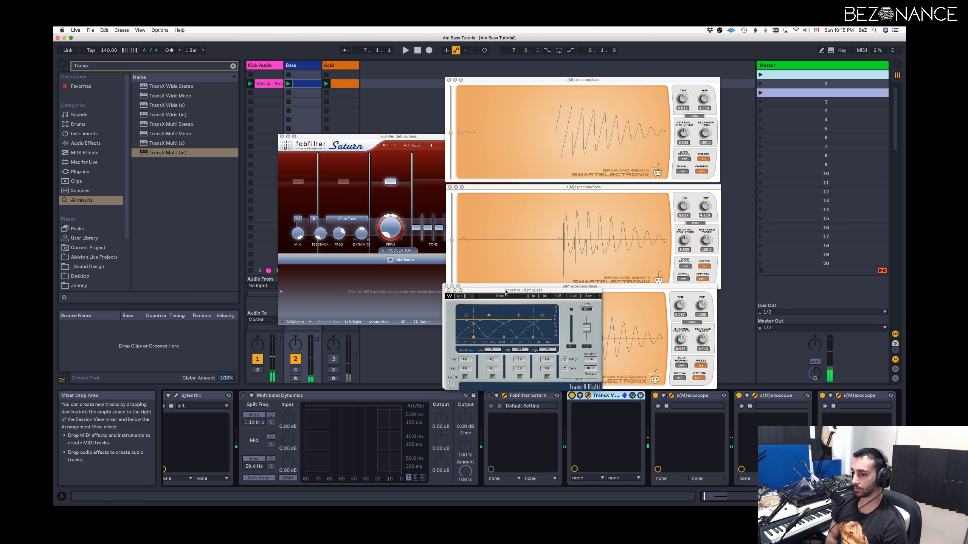
Move the TransX Multi window clear of the scopes and duplicate the last s(M)exoscope in the Bass chain.
left_click_drag(505, 291, 204, 262)
left_click(859, 396)
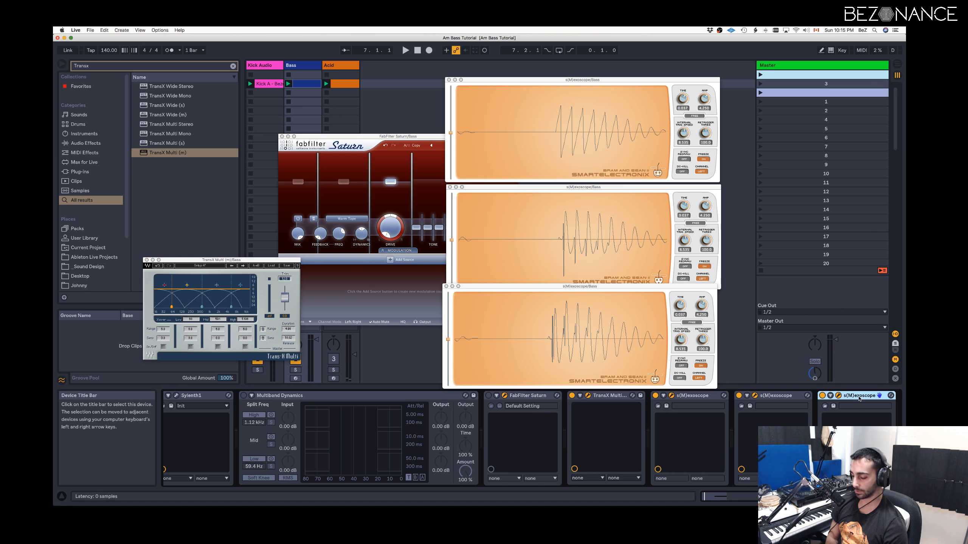
key("super+d")
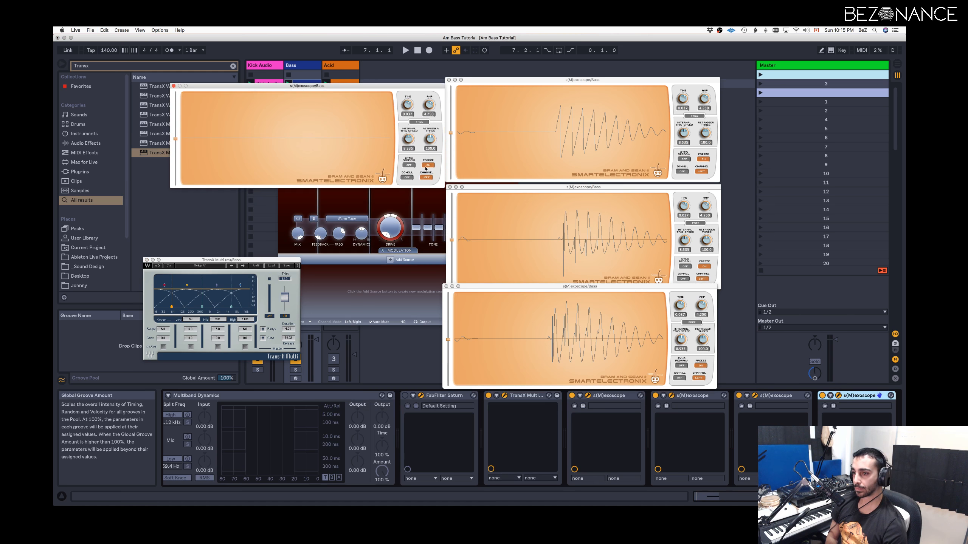
Play the bass and freeze its TransX-processed waveform in the duplicated s(M)exoscope.
key("space")
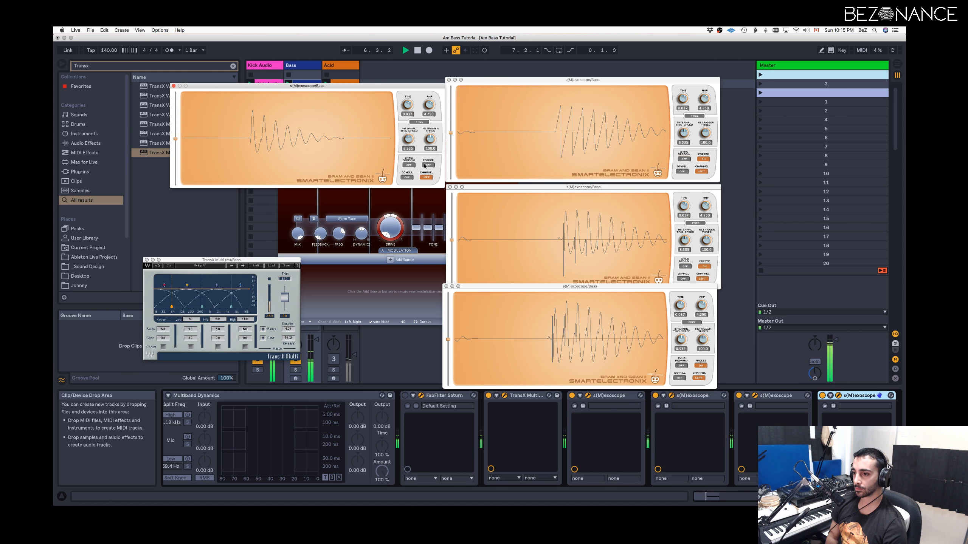
left_click(425, 165)
left_click(425, 165)
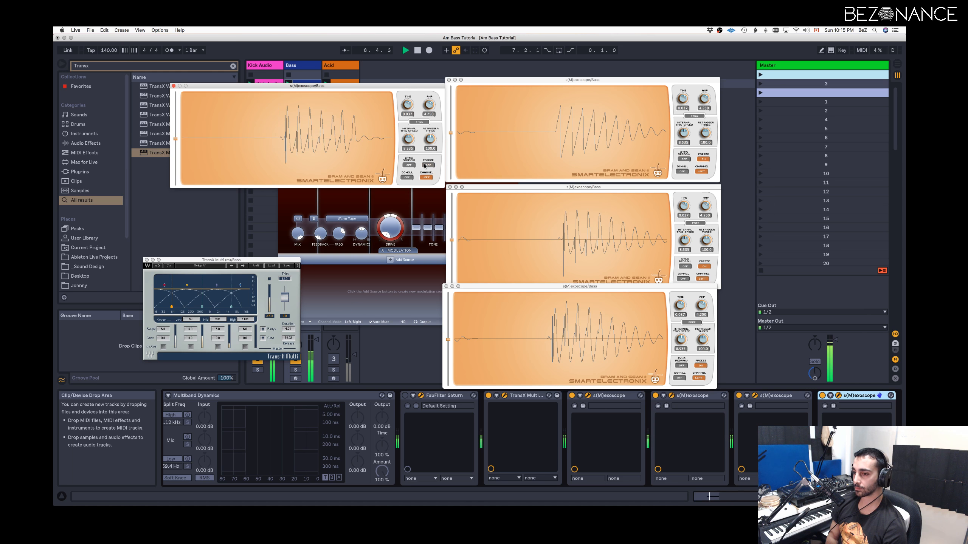
left_click(425, 165)
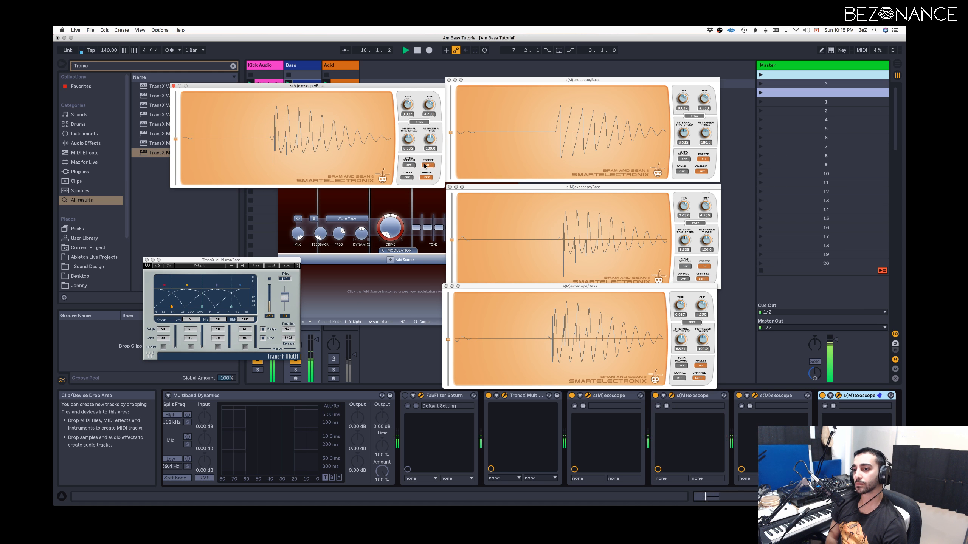
key("space")
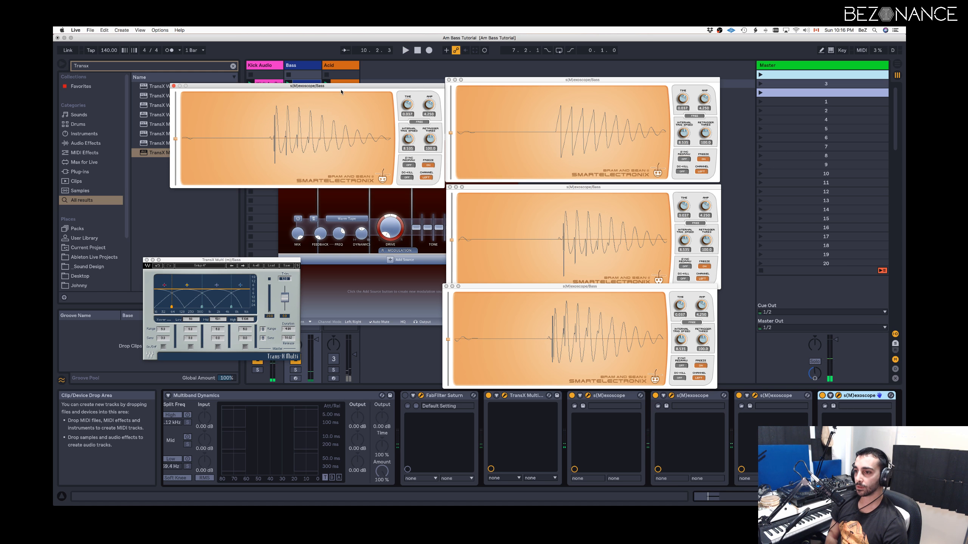
Stack the four s(M)exoscope windows in one column with the TransX waveform lowest, aligned for comparison.
left_click_drag(344, 89, 360, 194)
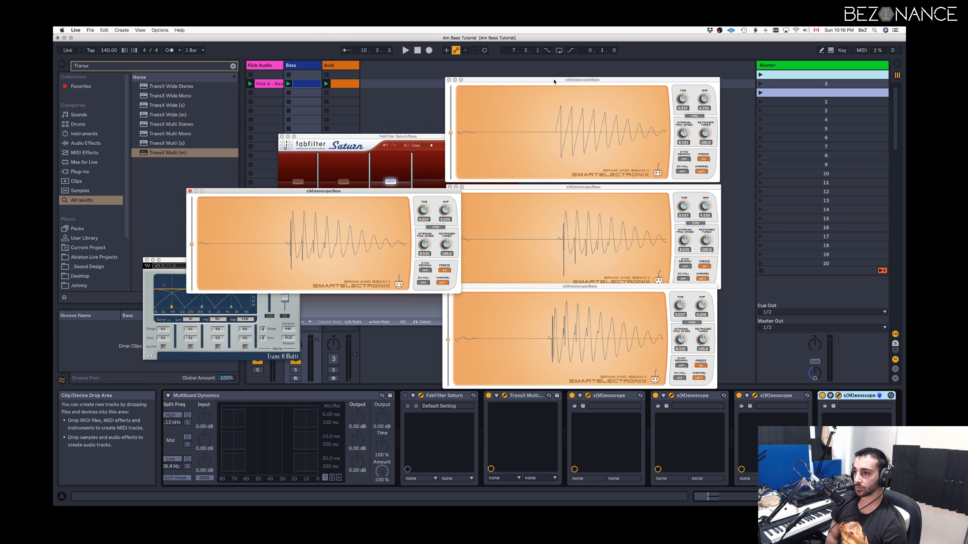
left_click_drag(554, 82, 550, 35)
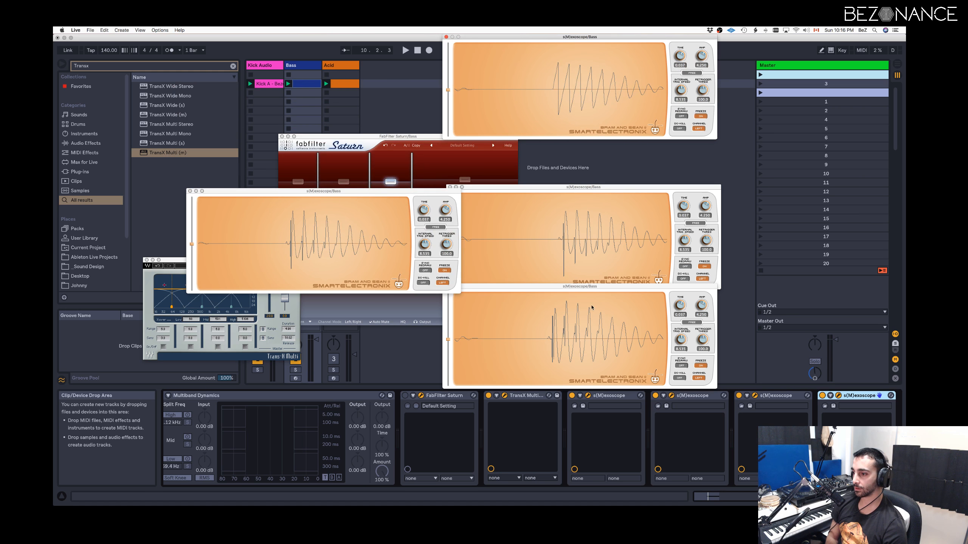
left_click_drag(591, 286, 590, 302)
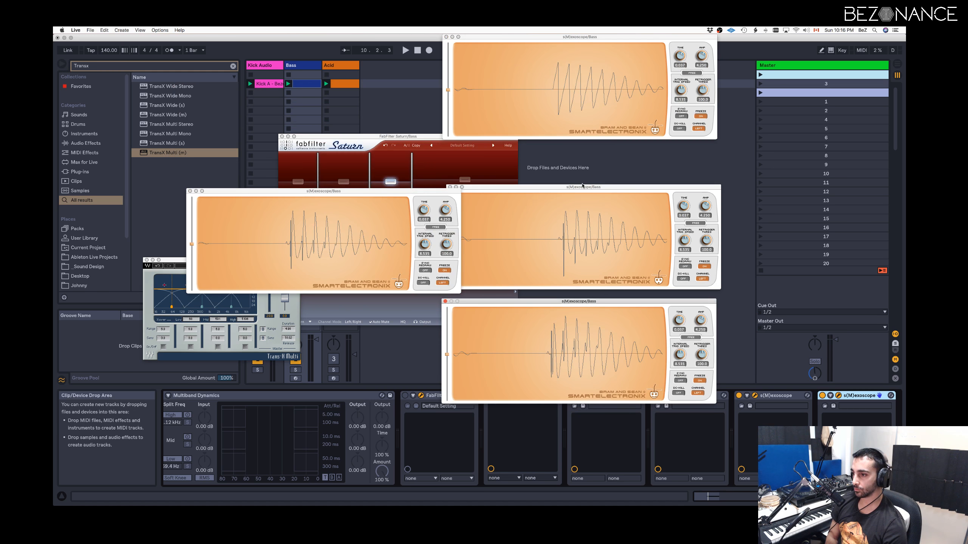
left_click_drag(582, 186, 580, 138)
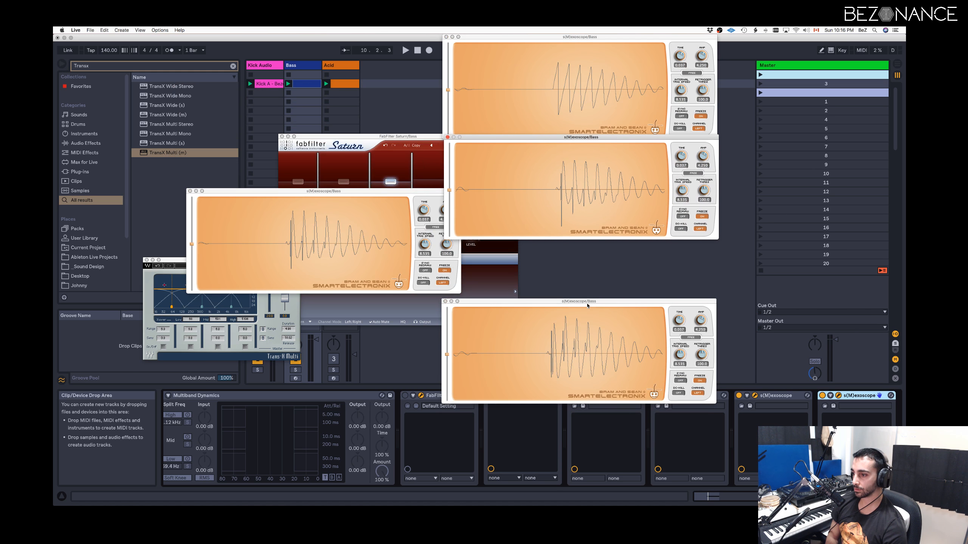
left_click_drag(588, 306, 589, 239)
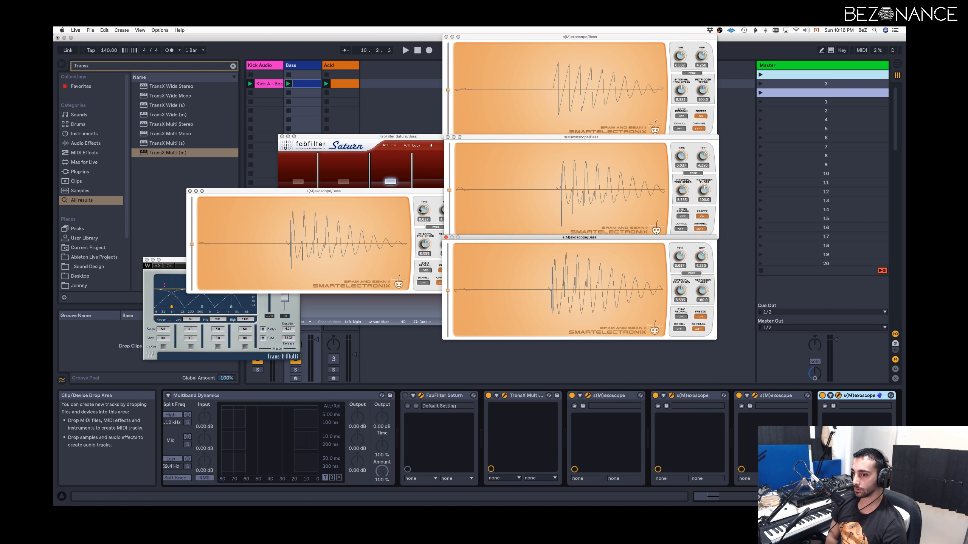
left_click_drag(396, 191, 652, 344)
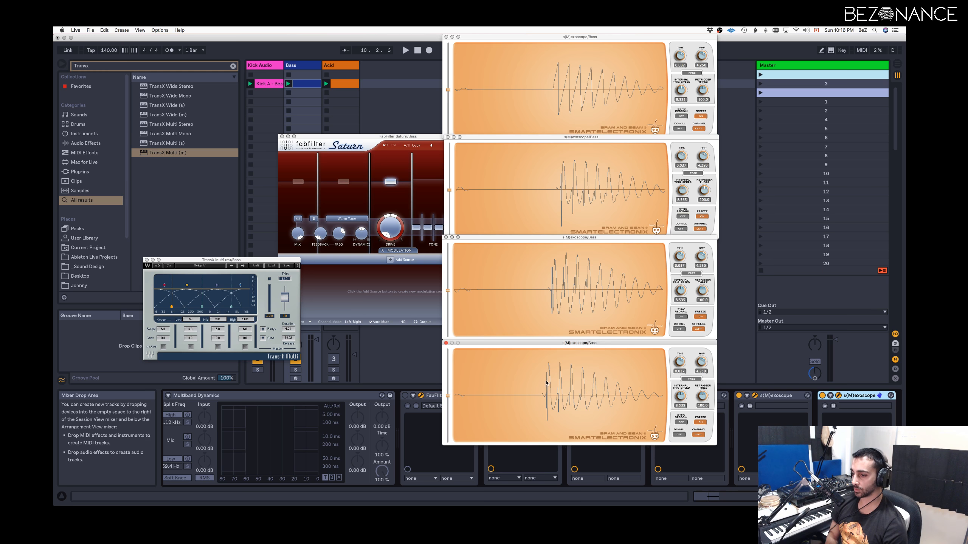
Close all four s(M)exoscope windows and the TransX Multi window.
left_click(446, 343)
left_click(422, 136)
left_click(527, 259)
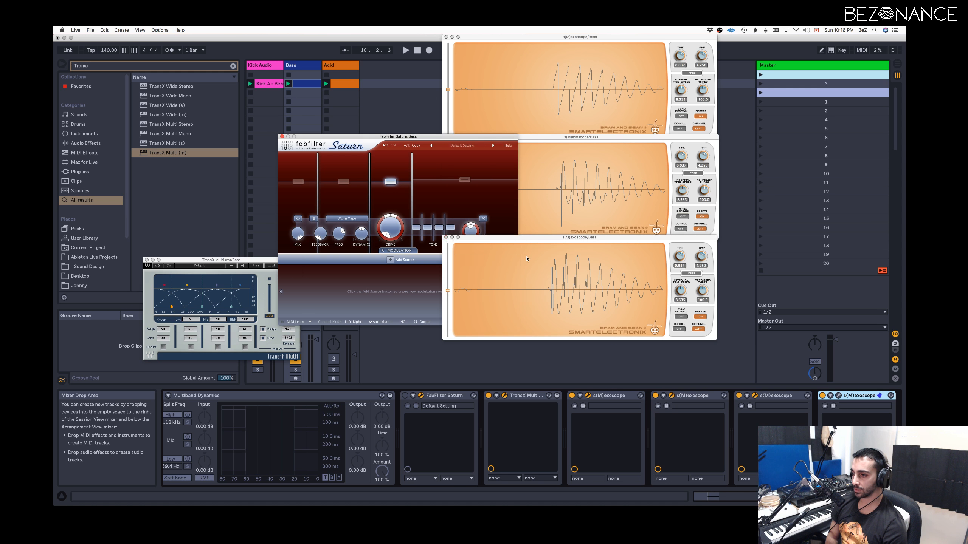
left_click(527, 258)
left_click(446, 238)
left_click(568, 206)
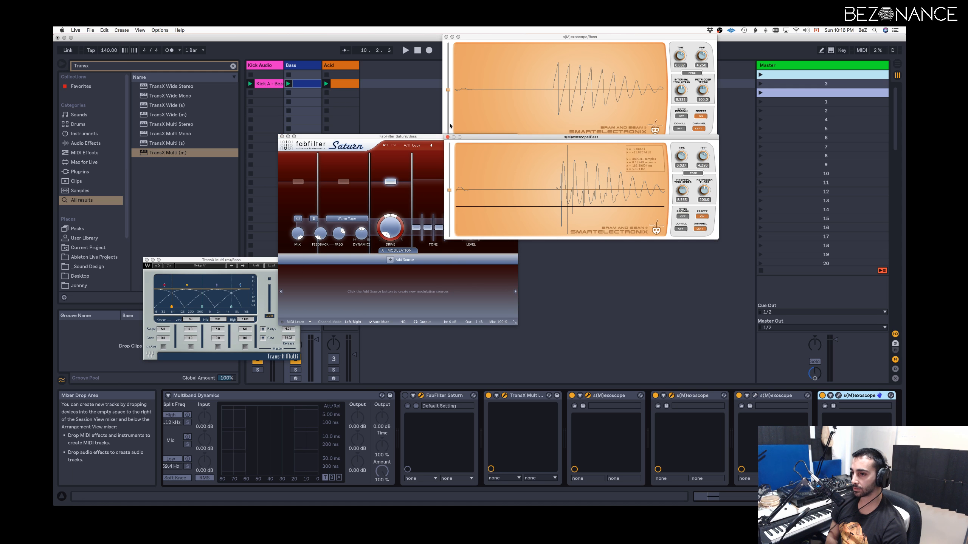
left_click(448, 137)
left_click(447, 37)
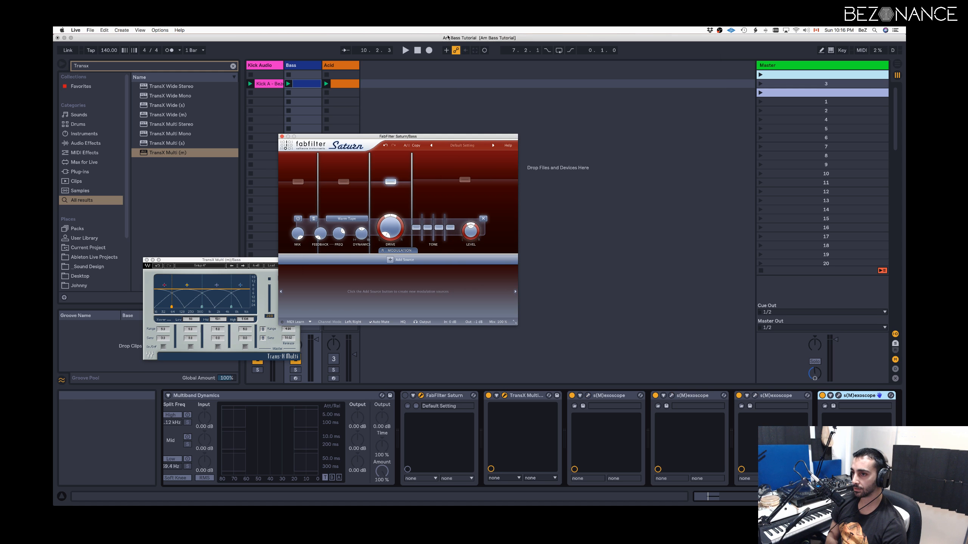
left_click(179, 260)
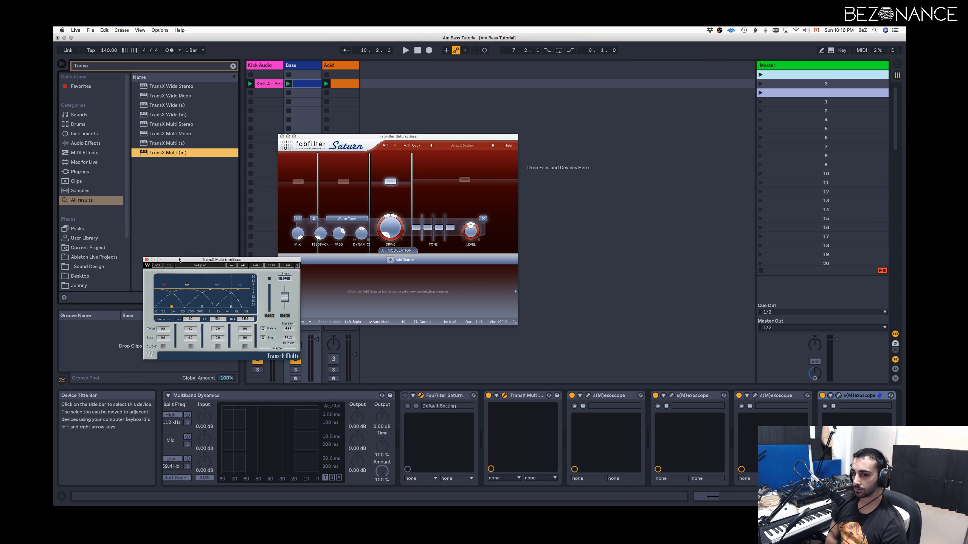
left_click(147, 260)
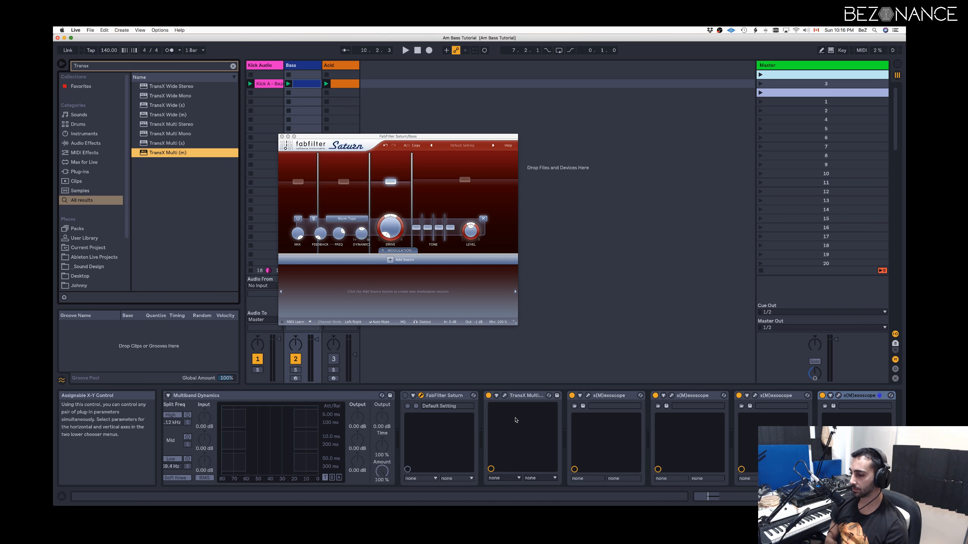
Delete the four s(M)exoscope devices and TransX Multi from the Bass chain, and reactivate Saturn.
left_click(706, 396)
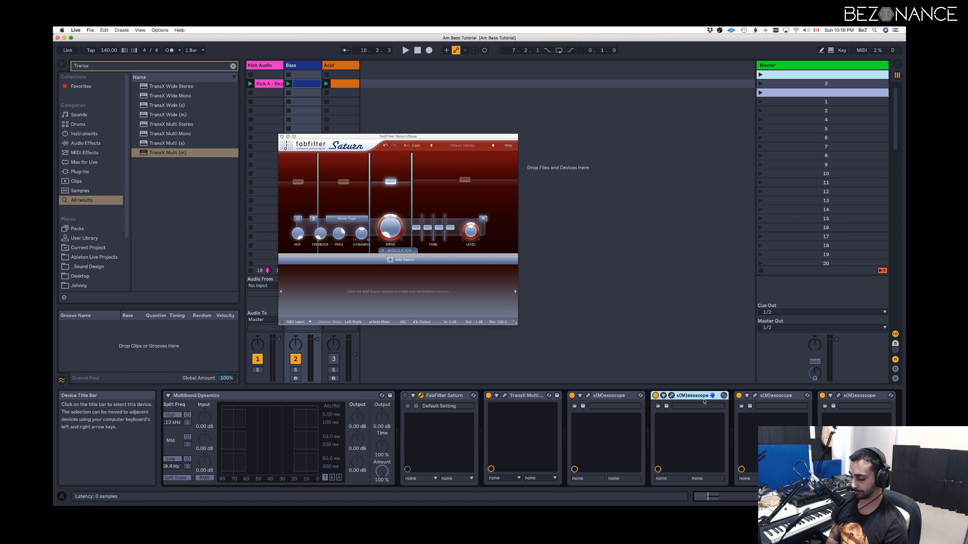
key("Delete")
key("Delete")
key("Delete")
key("Delete")
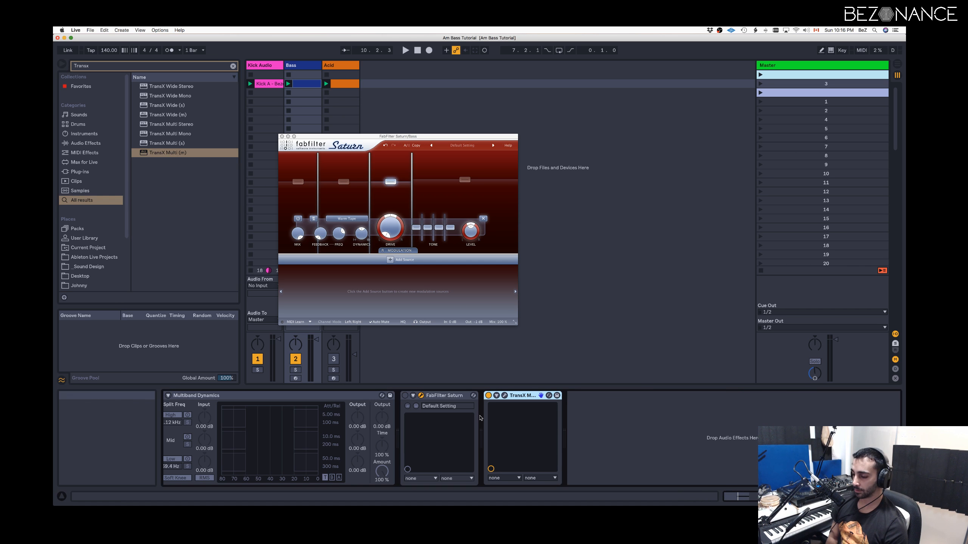
key("Delete")
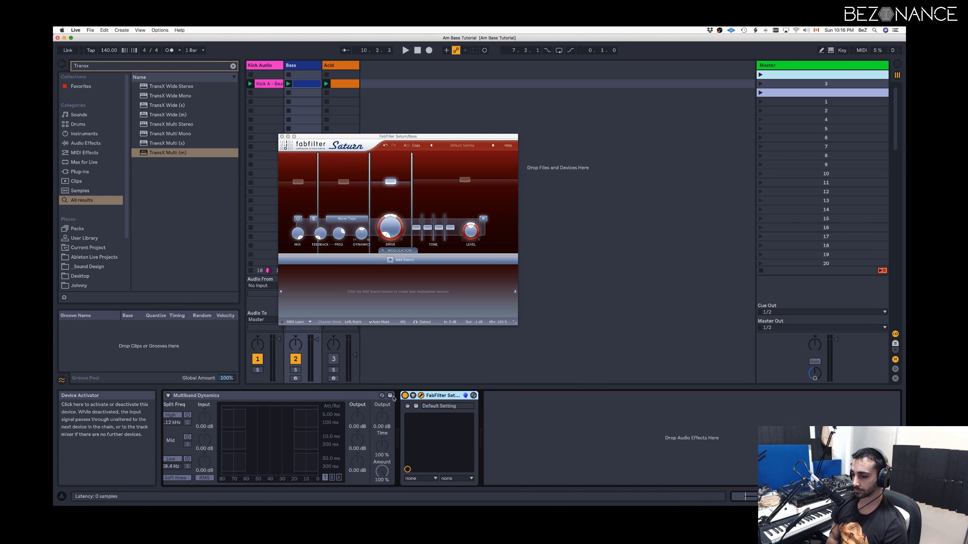
Delete Multiband Dynamics from the Bass chain with the bass playing.
key("space")
scroll(558, 479, "left", 3)
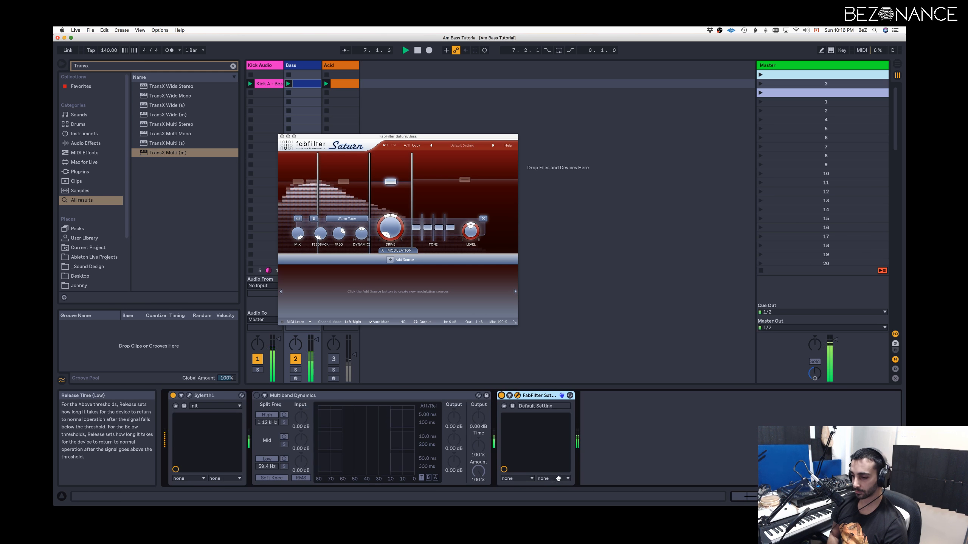
left_click(451, 396)
key("Delete")
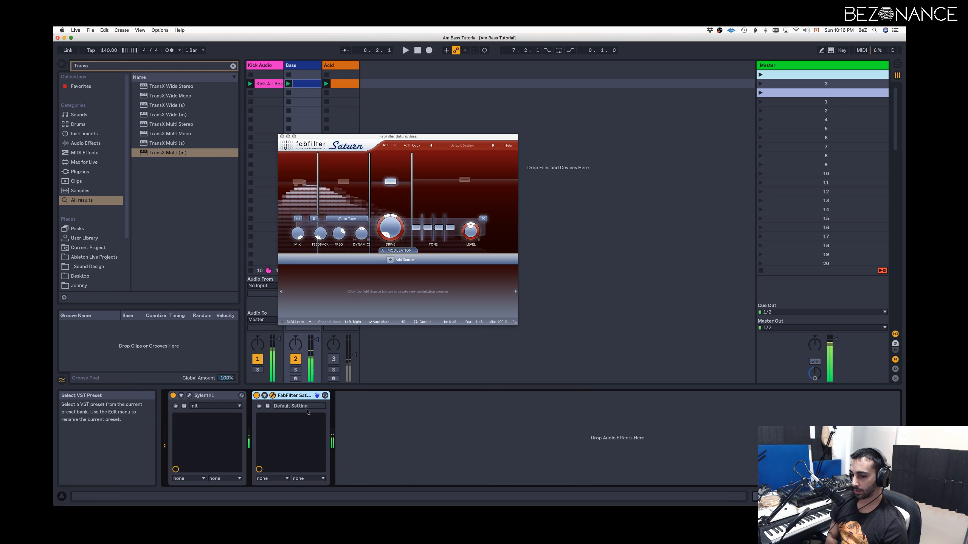
Open the Sylenth1 editor and move the Saturn window beside it so both are accessible.
left_click(190, 396)
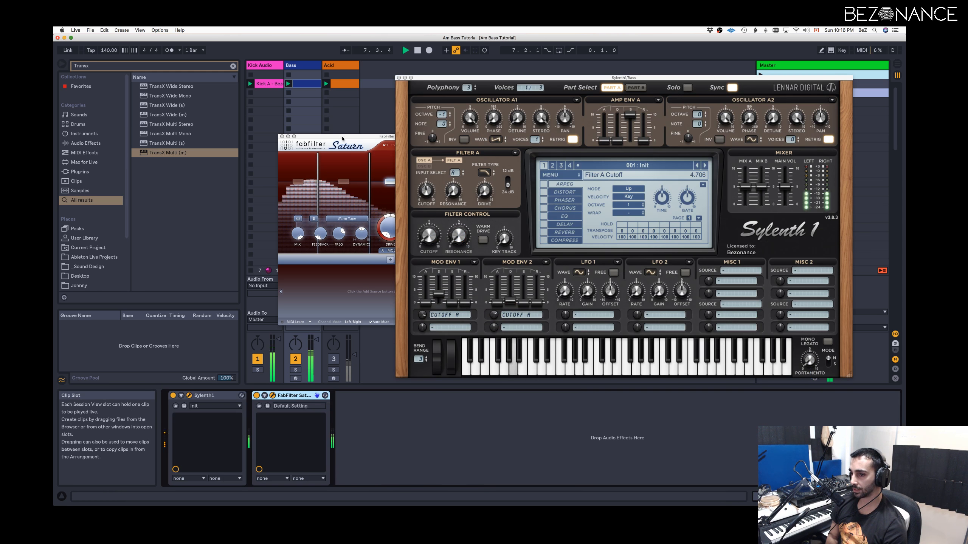
left_click_drag(342, 138, 215, 73)
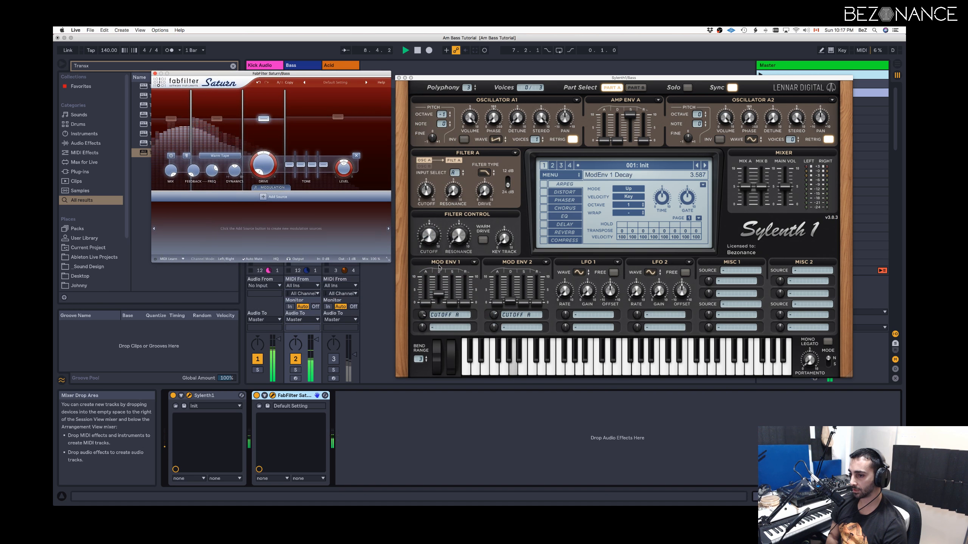
Set the Sylenth1 filter control cutoff to about 0.66 and the Mod Env 1 decay to about 3.65.
left_click(427, 233)
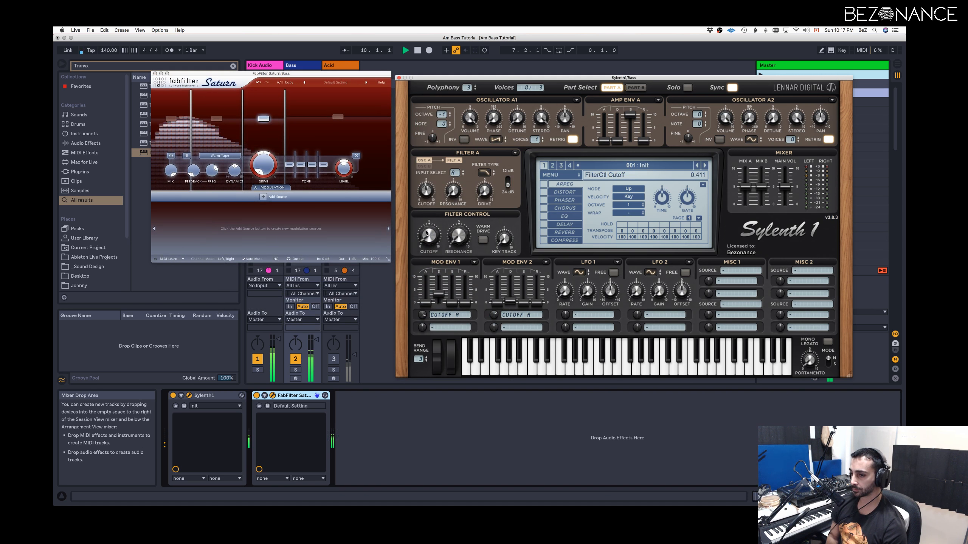
left_click_drag(426, 233, 427, 229)
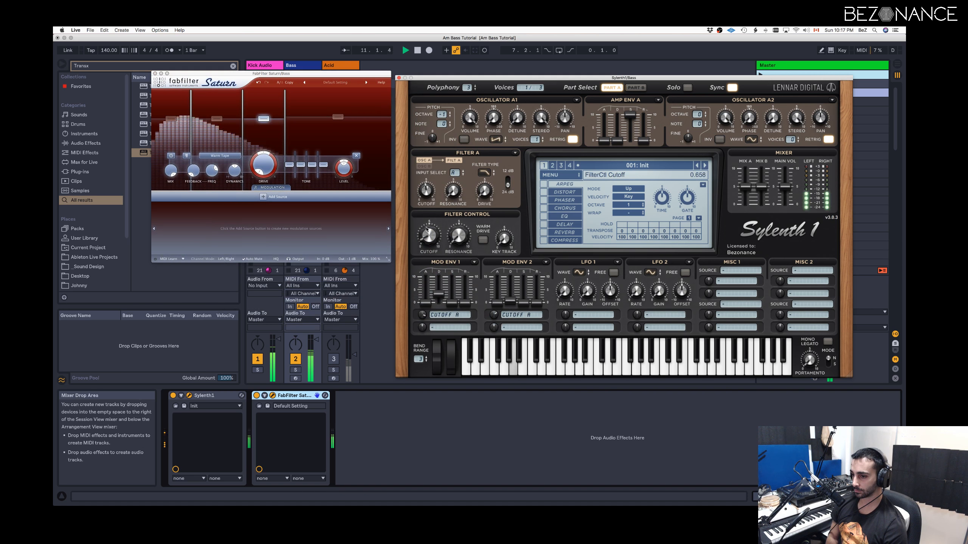
left_click(436, 294)
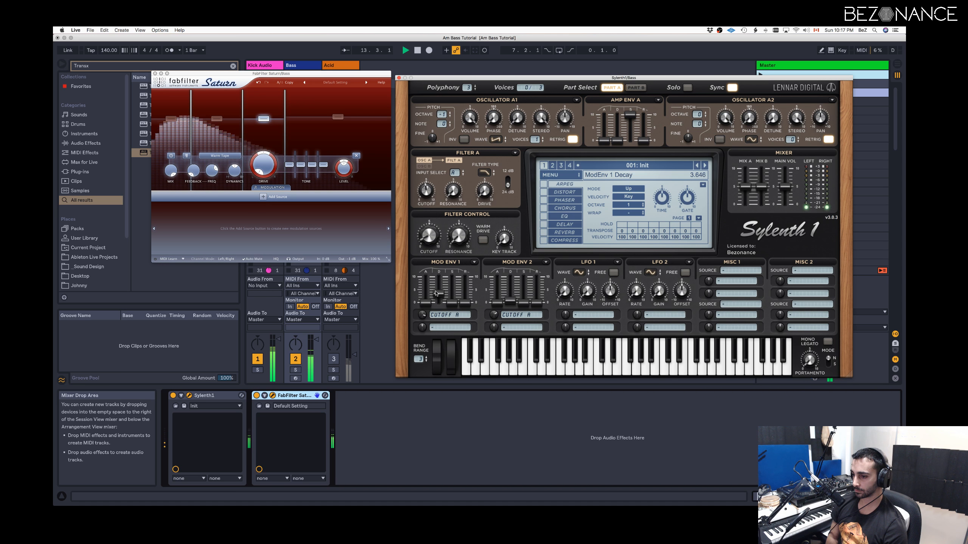
left_click_drag(436, 292, 437, 294)
Set the cutoff modulation amounts to about 8.09 for Mod Env 1 and 3.21 for Mod Env 2, and close both plug-in windows.
left_click(423, 314)
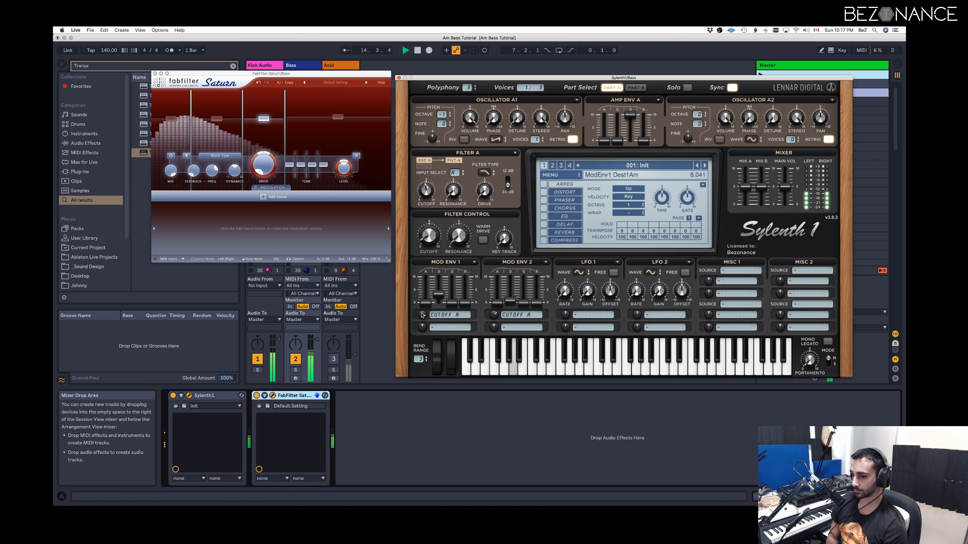
left_click_drag(424, 314, 424, 314)
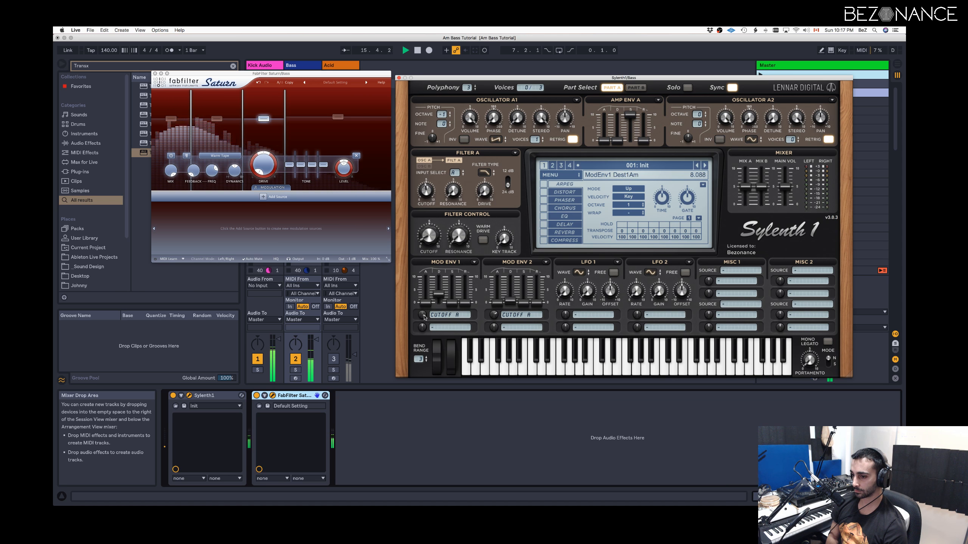
left_click(494, 315)
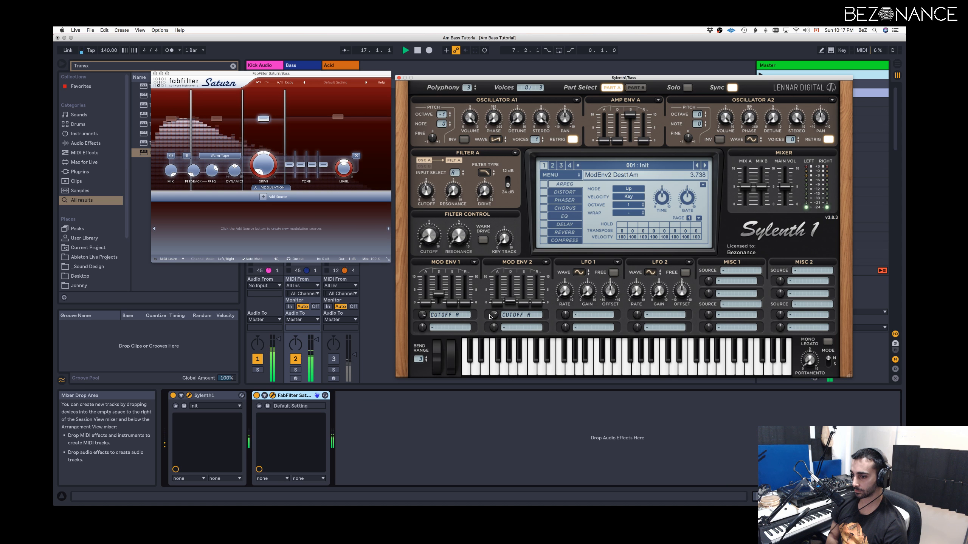
left_click_drag(494, 319, 494, 320)
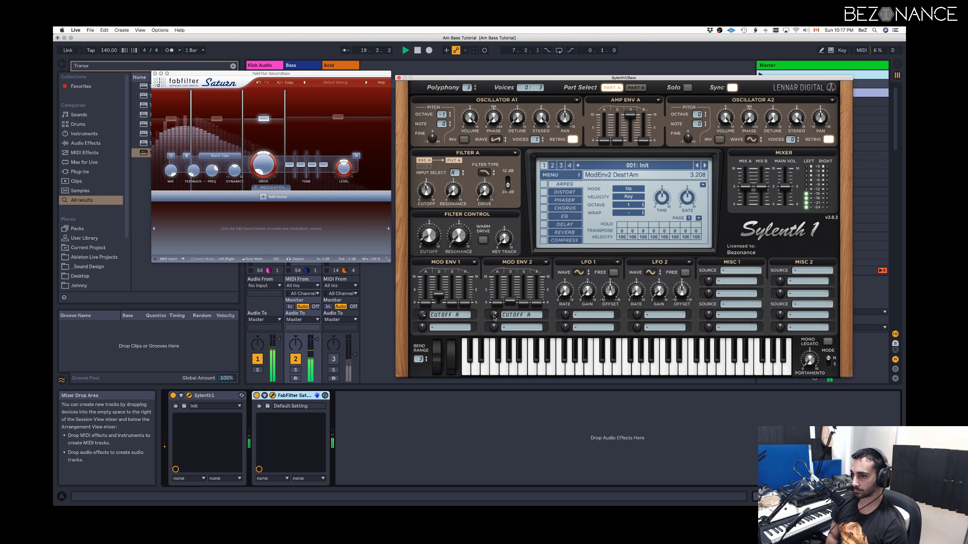
left_click(398, 78)
left_click(154, 74)
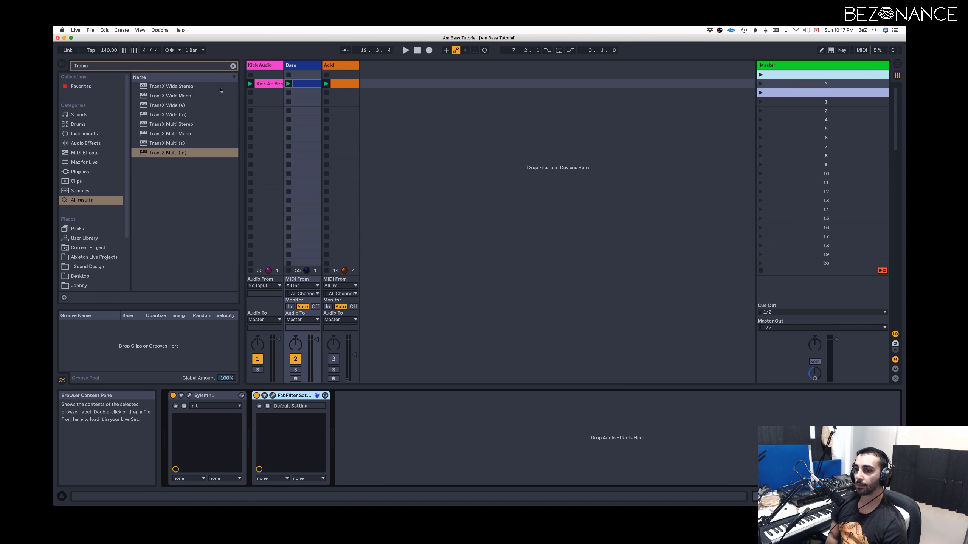
Shorten the A1 note in the Bass clip to a sixteenth, duplicate it directly after the first, and start playback.
left_click(305, 86)
double_click(306, 86)
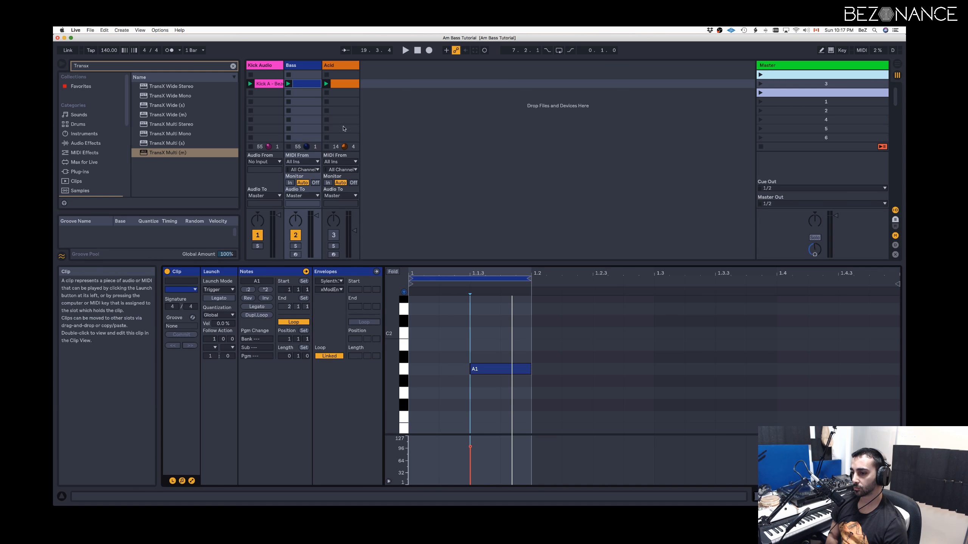
key("shift+Left")
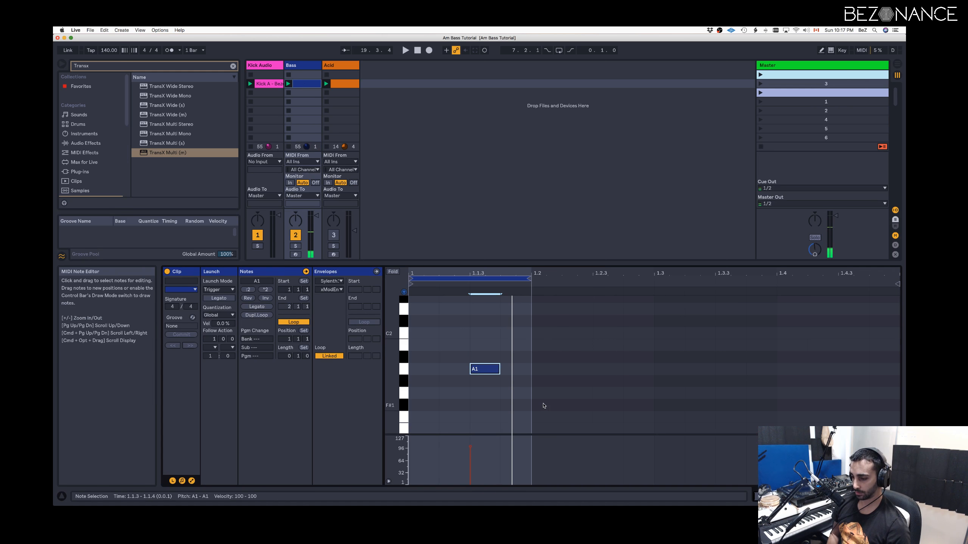
key("super+d")
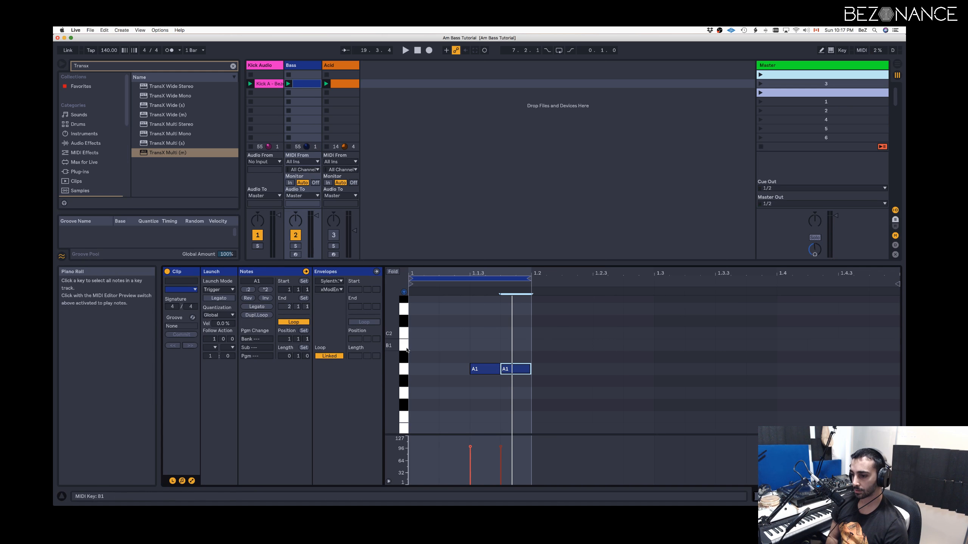
key("space")
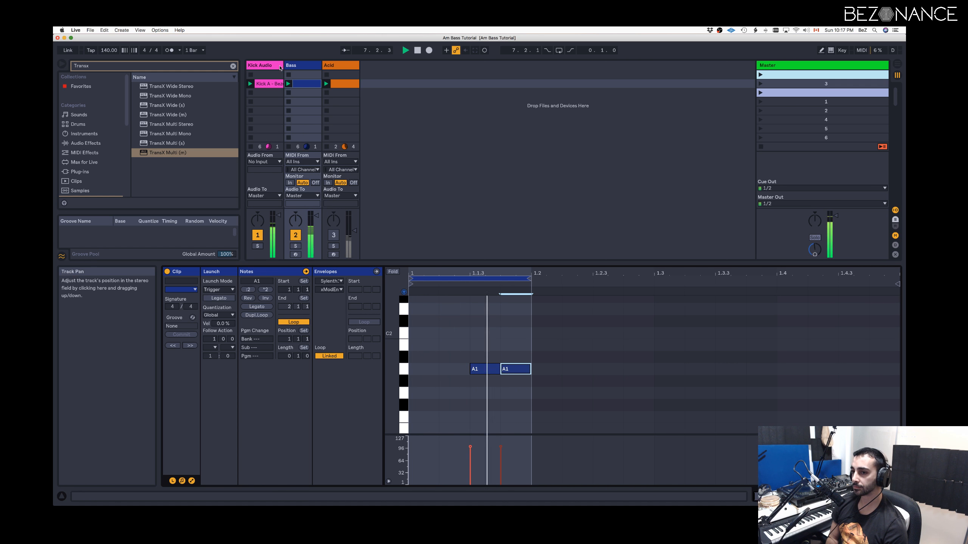
Reopen the Sylenth1 editor, lower the filter control cutoff to about 0.49, and readjust the Mod Env 2 cutoff amount while the bass plays.
double_click(300, 66)
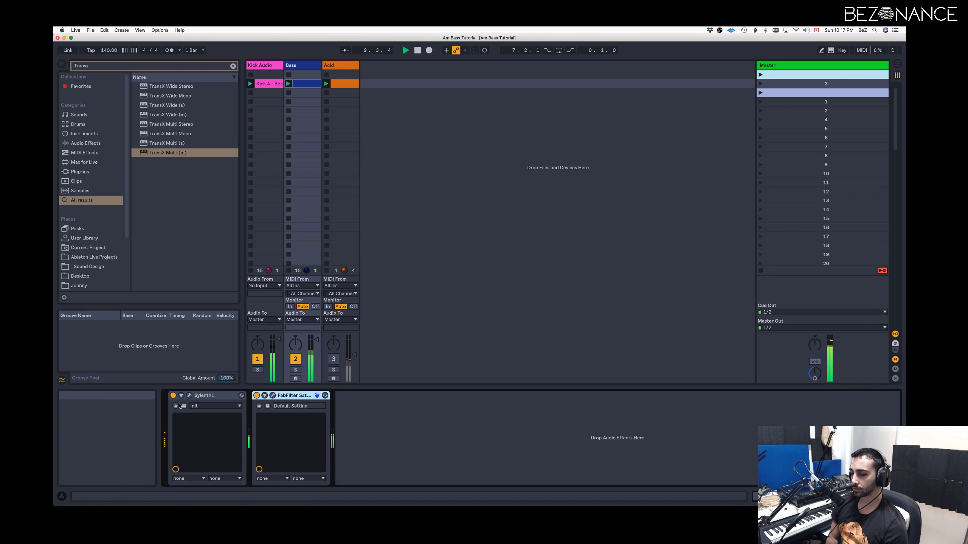
left_click(189, 395)
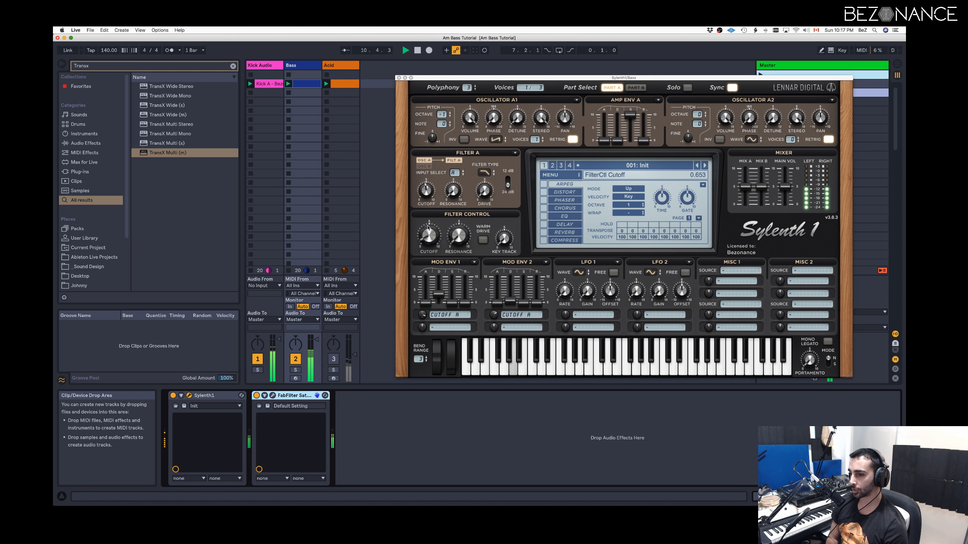
left_click(427, 237)
left_click_drag(427, 237, 427, 238)
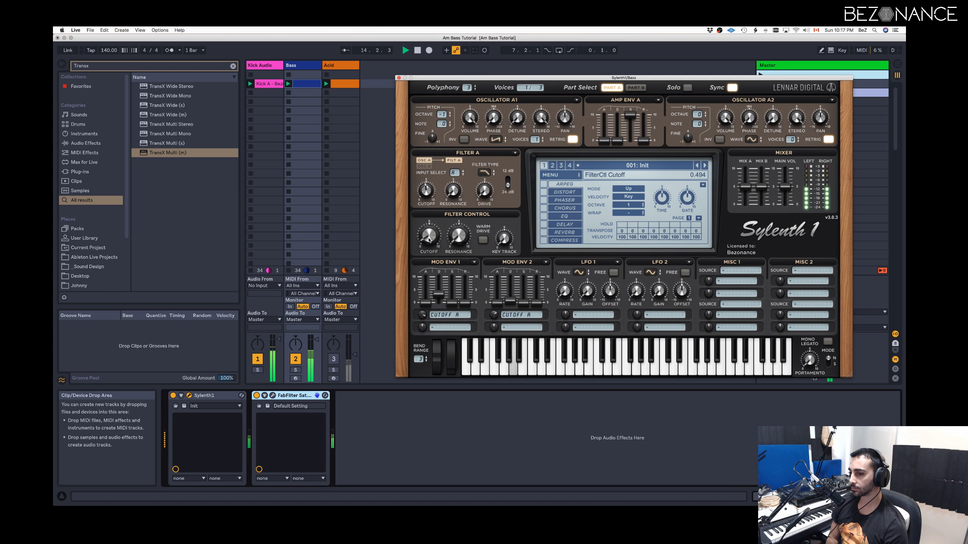
left_click_drag(494, 317, 495, 315)
left_click_drag(495, 320, 495, 331)
left_click(399, 78)
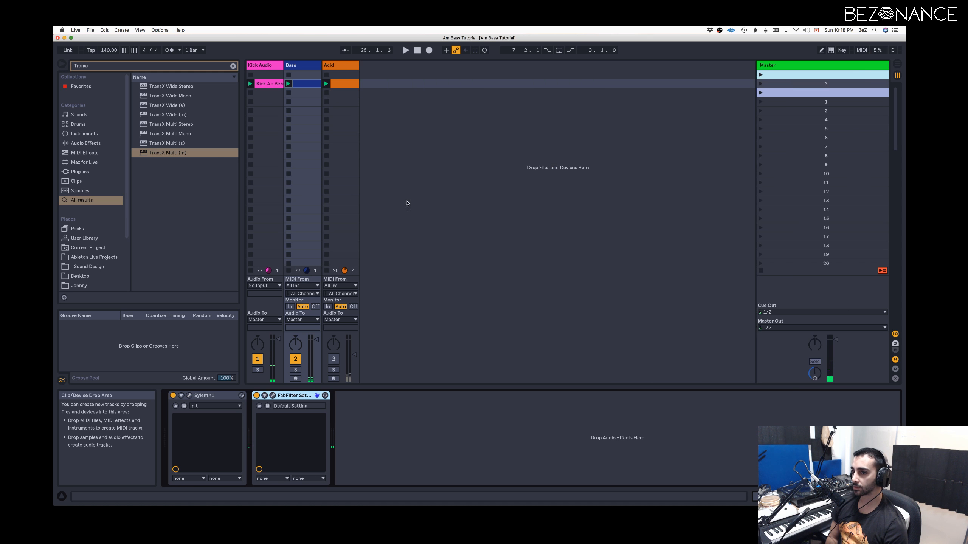
Replace the two A1 notes with a single one lasting from 1.1.3 to 1.2, and move the Bass clip one slot down.
double_click(310, 87)
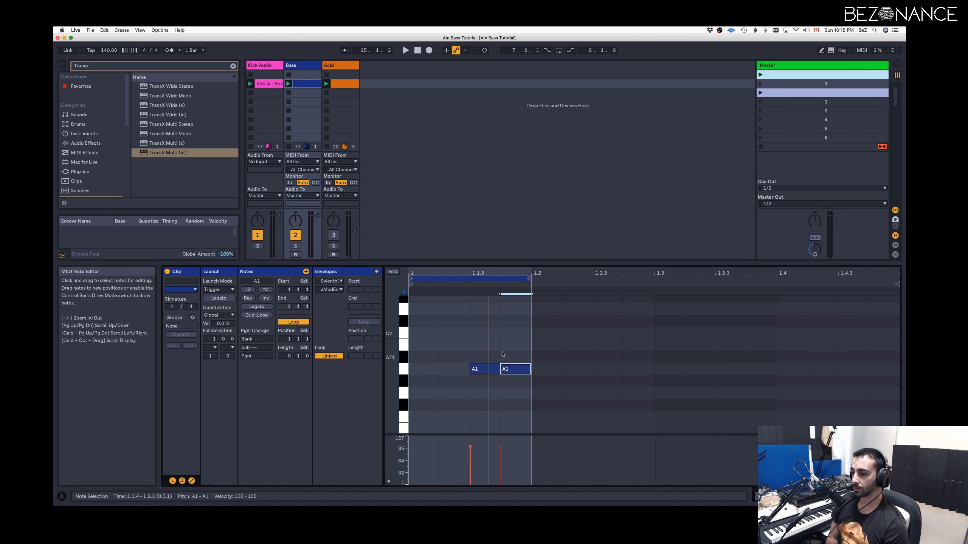
left_click_drag(472, 341, 495, 380)
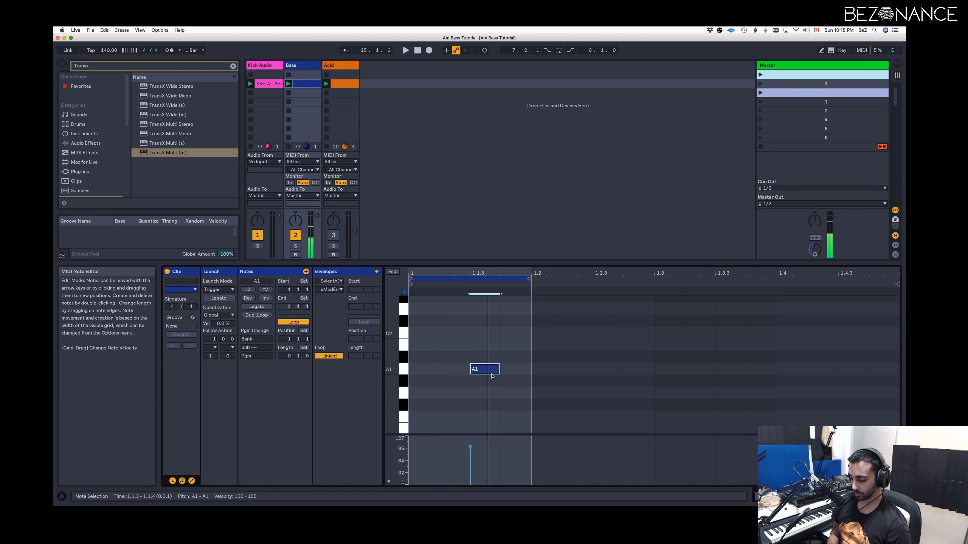
key("shift+Right")
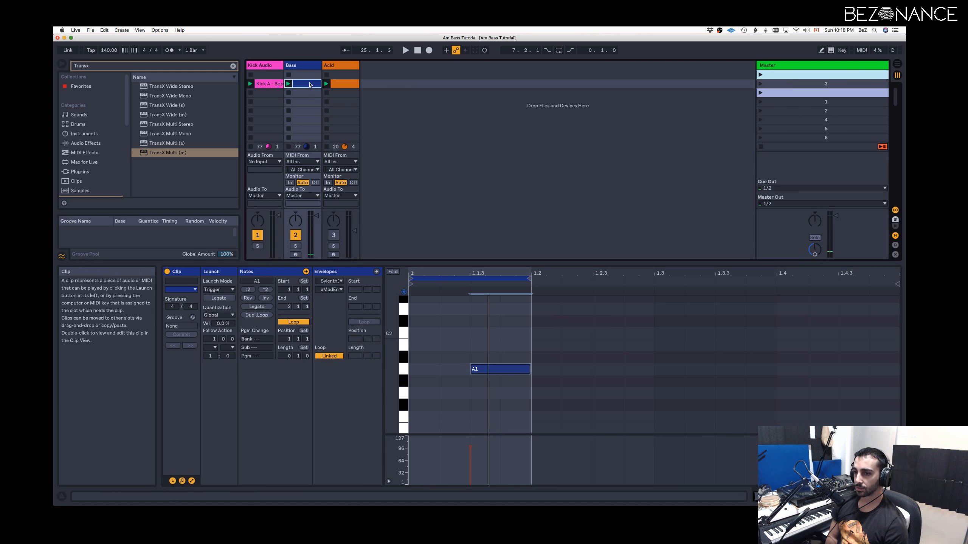
left_click_drag(310, 84, 307, 94)
Insert an audio track between Bass and Acid and name it Bass Audio.
left_click(339, 70)
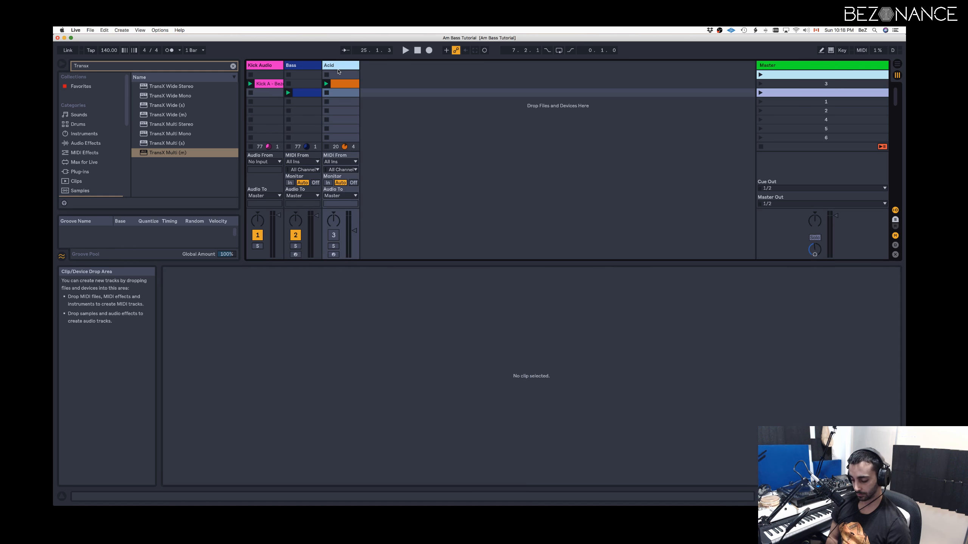
key("super+t")
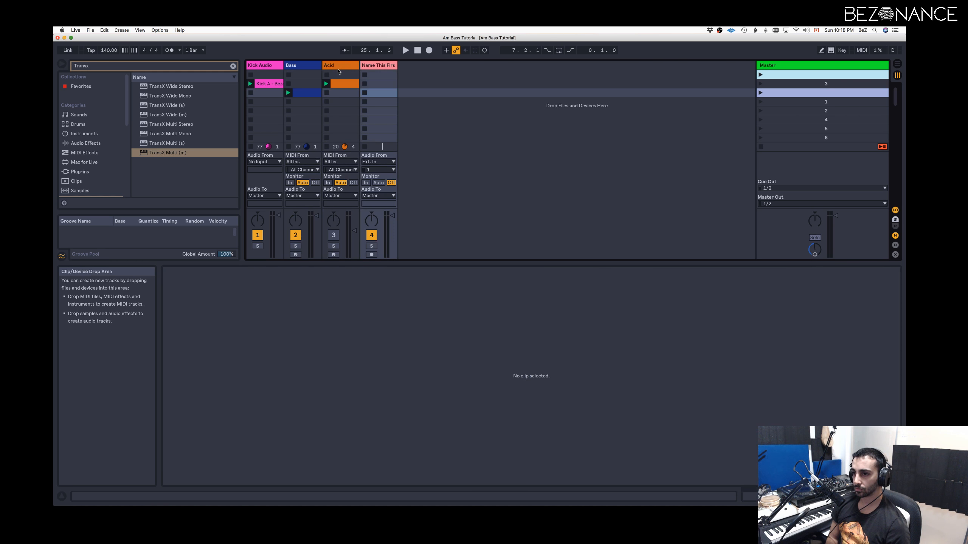
left_click_drag(379, 65, 345, 76)
key("super+r")
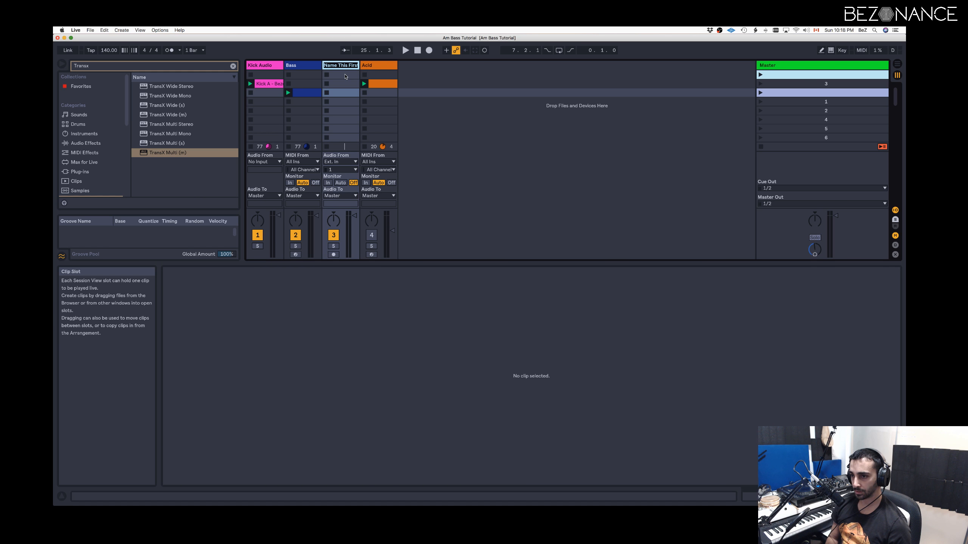
type("Bass Audio")
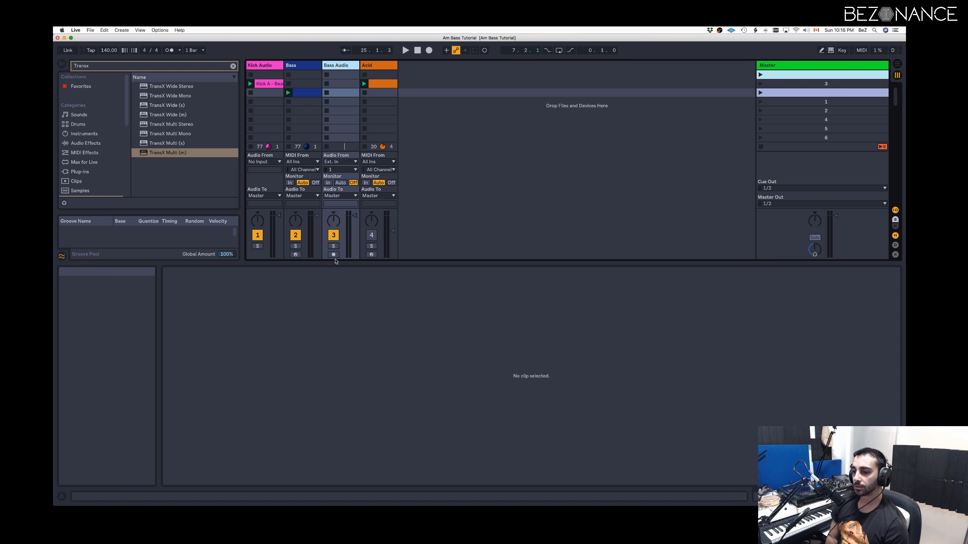
left_click(334, 255)
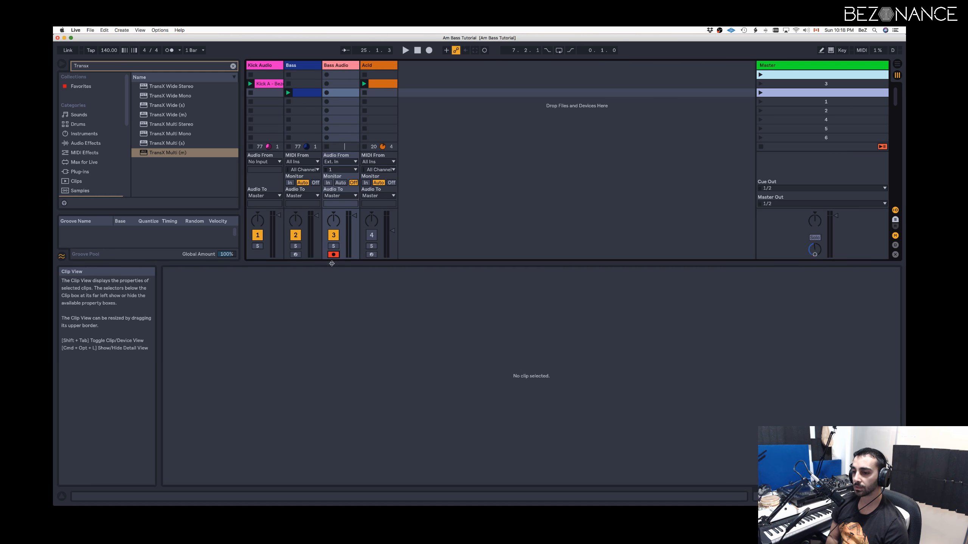
left_click(333, 255)
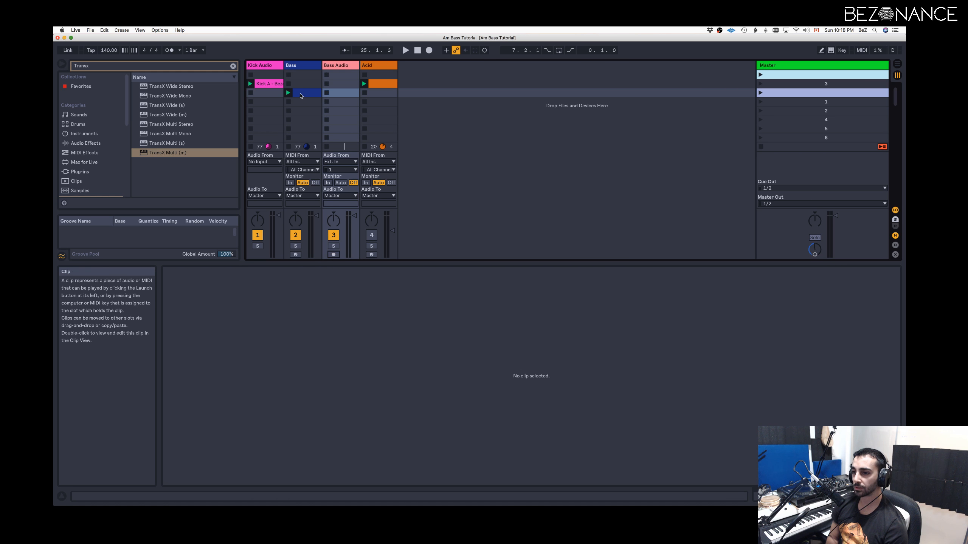
Freeze the Bass track and copy its frozen clip as audio into the adjacent slot of the Bass Audio track.
right_click(301, 96)
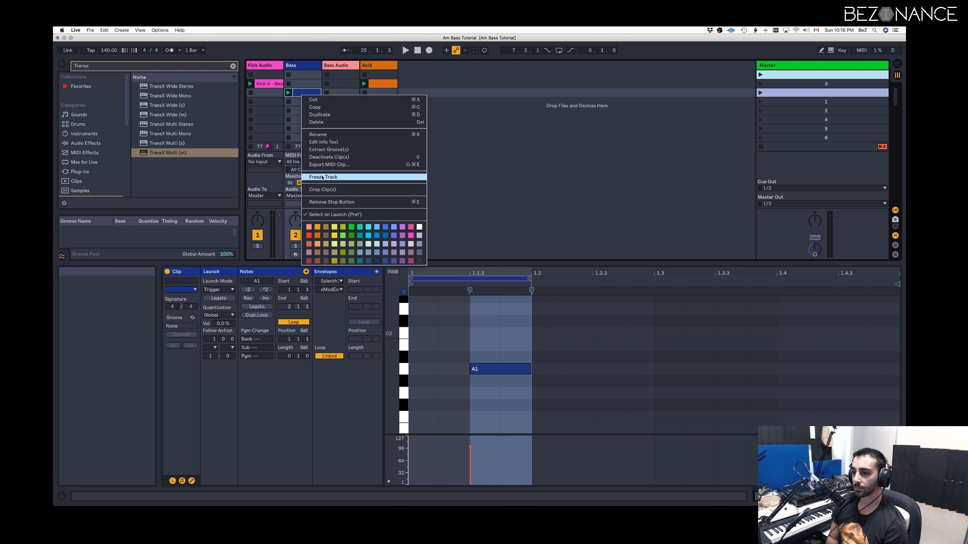
left_click(316, 179)
left_click_drag(303, 93, 341, 97)
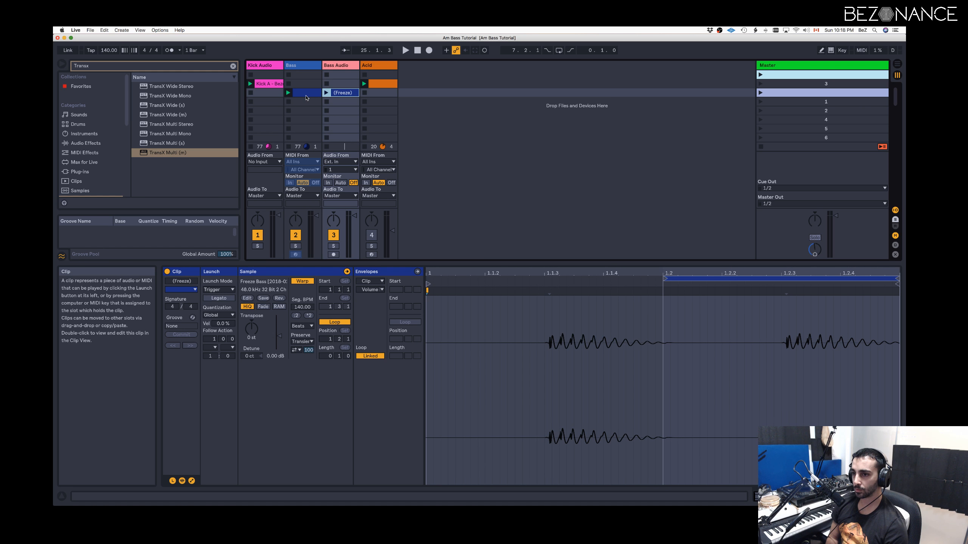
Solo the Bass Audio track and unfreeze the Bass track.
left_click(334, 245)
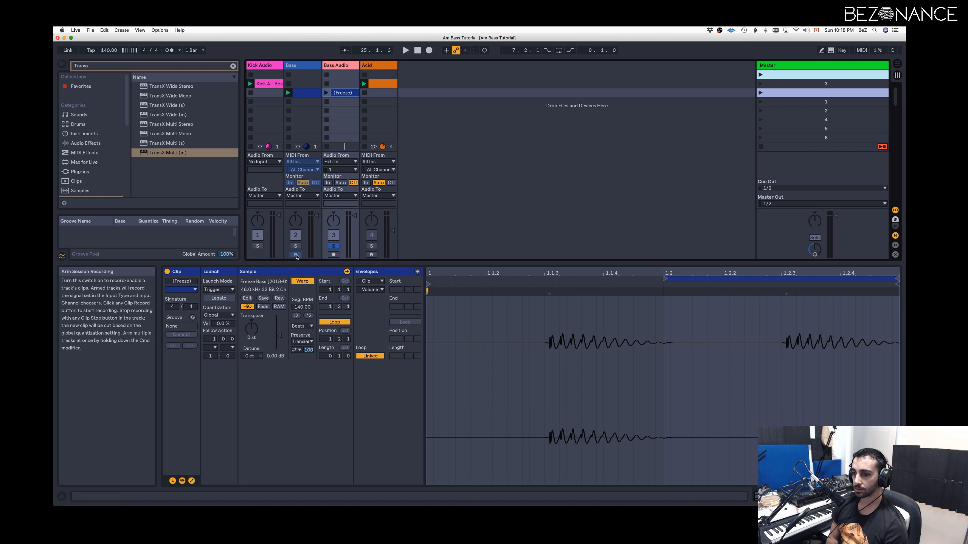
right_click(303, 66)
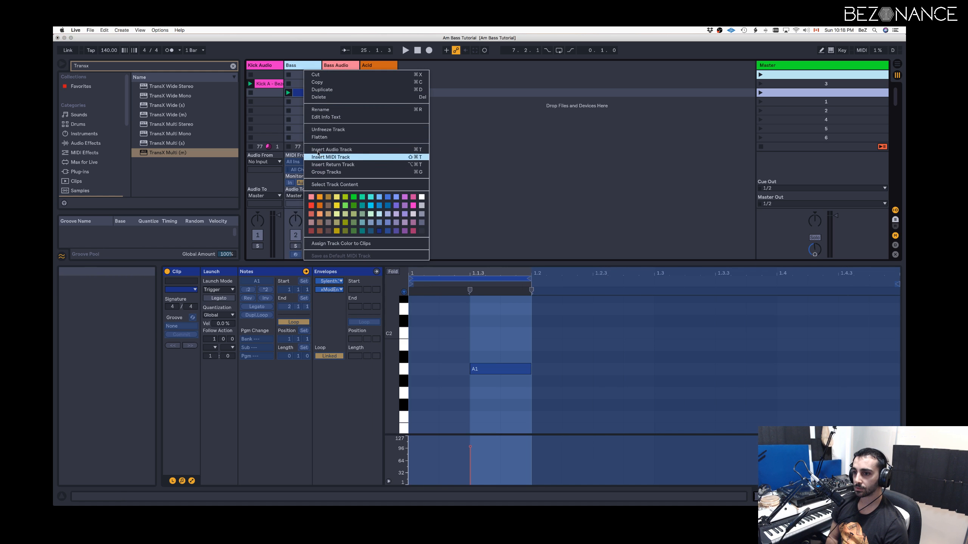
left_click(315, 137)
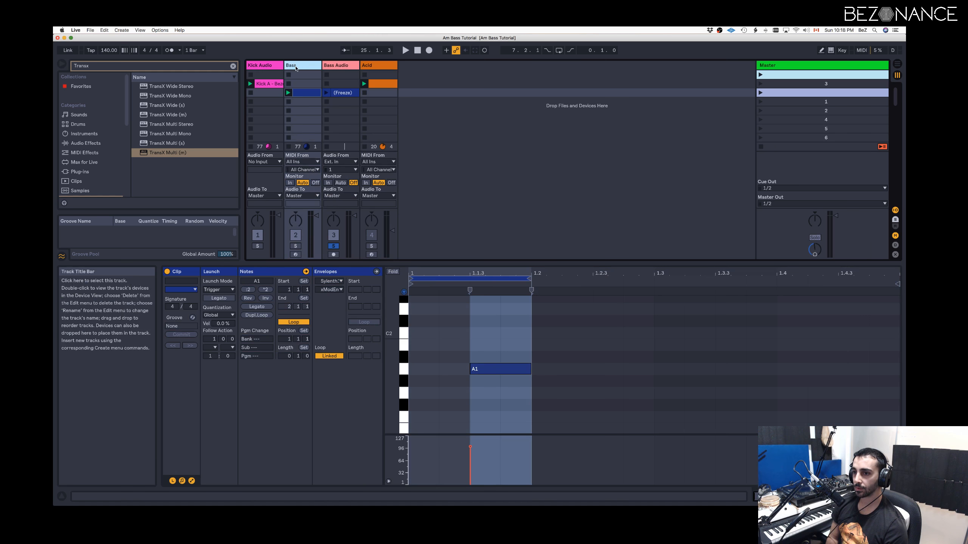
Group Sylenth1 and FabFilter Saturn on the Bass track into one Instrument Rack.
left_click(229, 396)
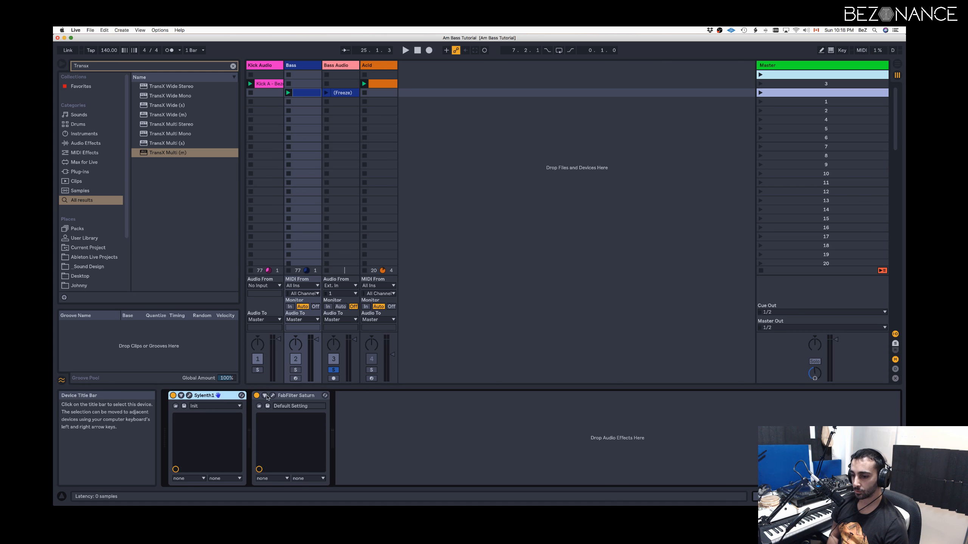
left_click(298, 397)
key("super+g")
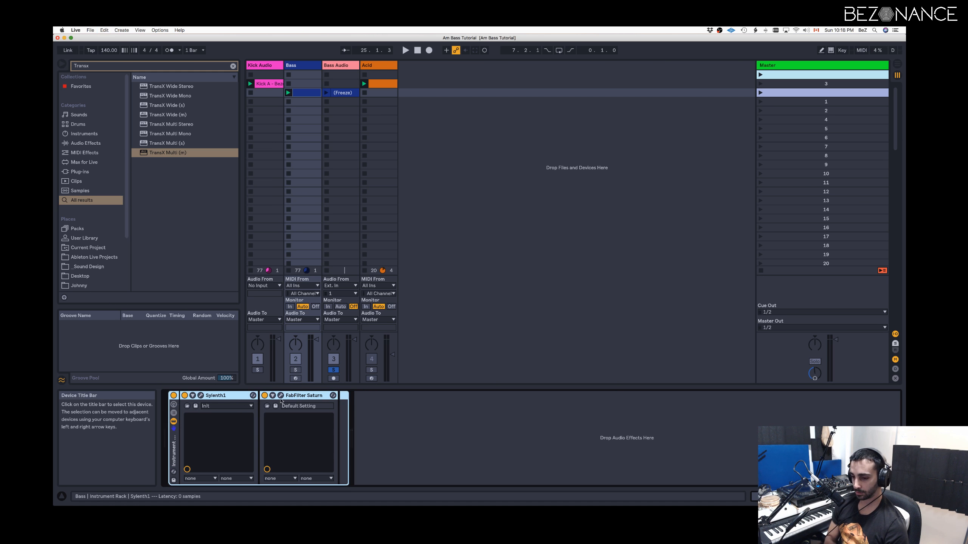
Deactivate the Instrument Rack on the Bass track and stop the Bass clip.
left_click(174, 396)
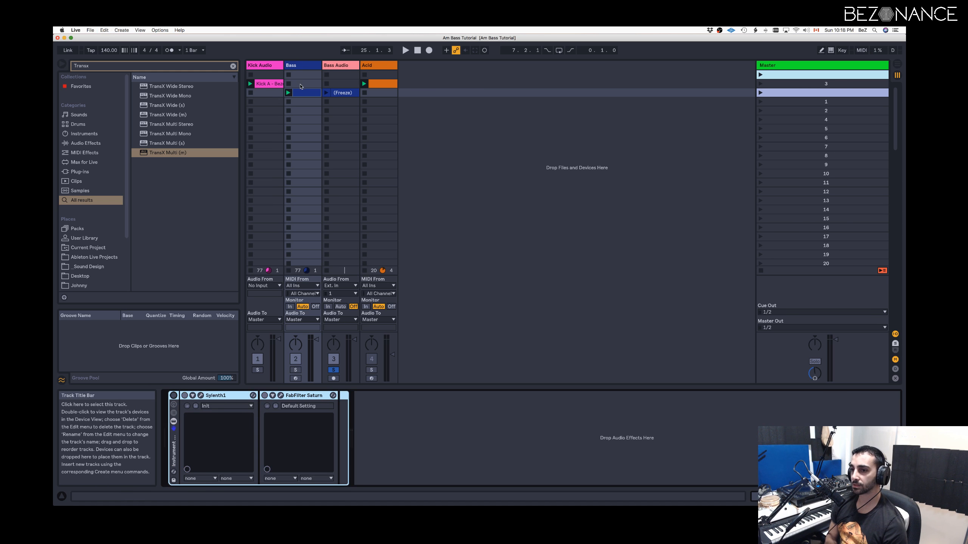
left_click(300, 69)
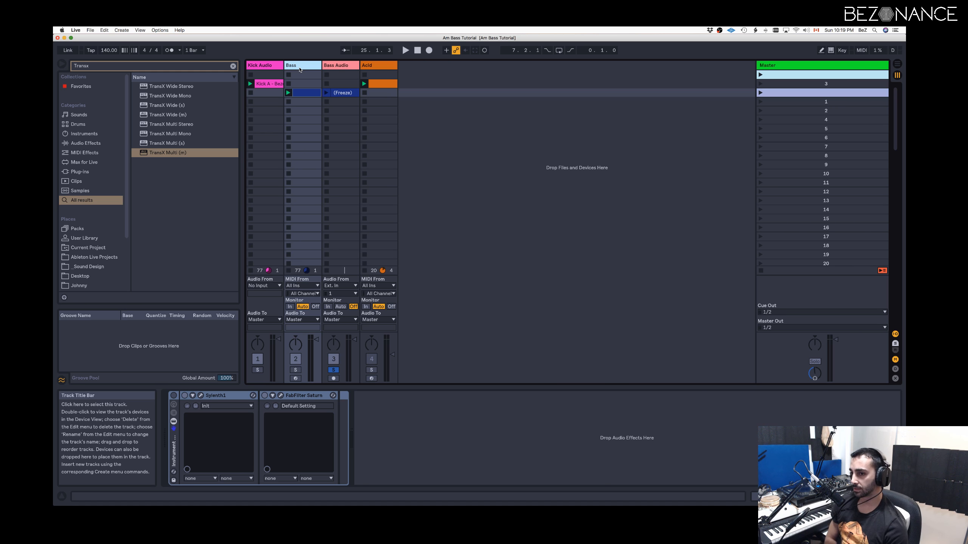
left_click(289, 84)
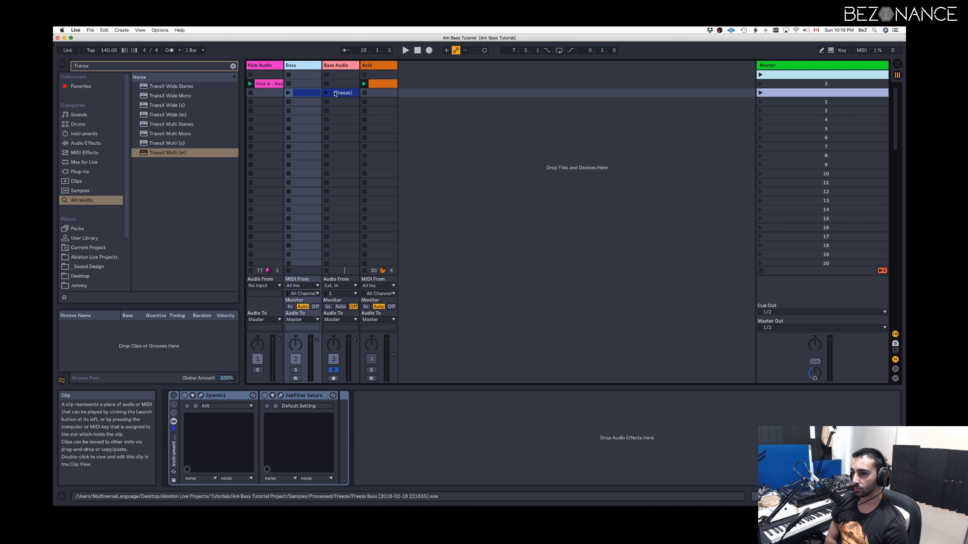
Audition the frozen clip on the Bass Audio track, stop playback and open the clip's waveform.
left_click(327, 93)
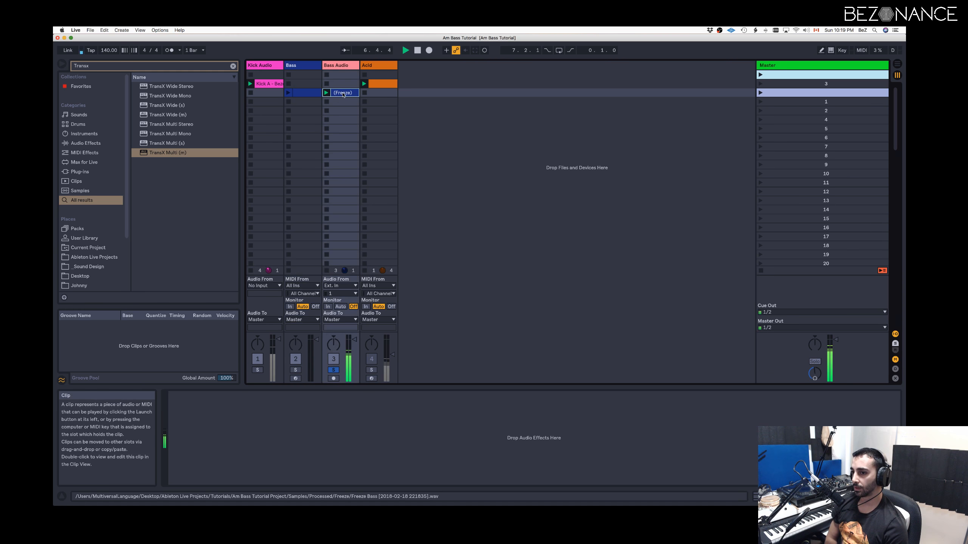
key("space")
double_click(342, 93)
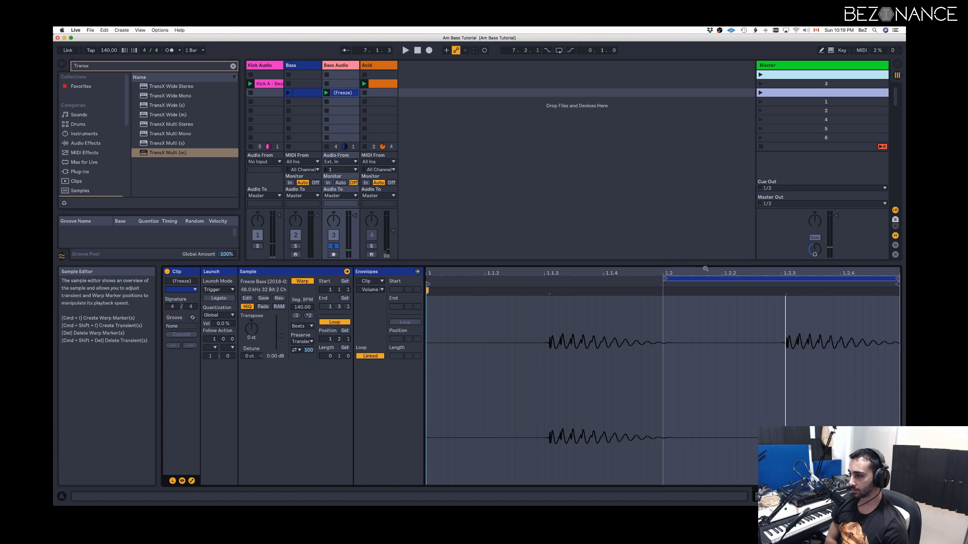
Create a warp marker at the second note's transient and move it back onto grid position 1.2.3.
left_click_drag(755, 273, 747, 306)
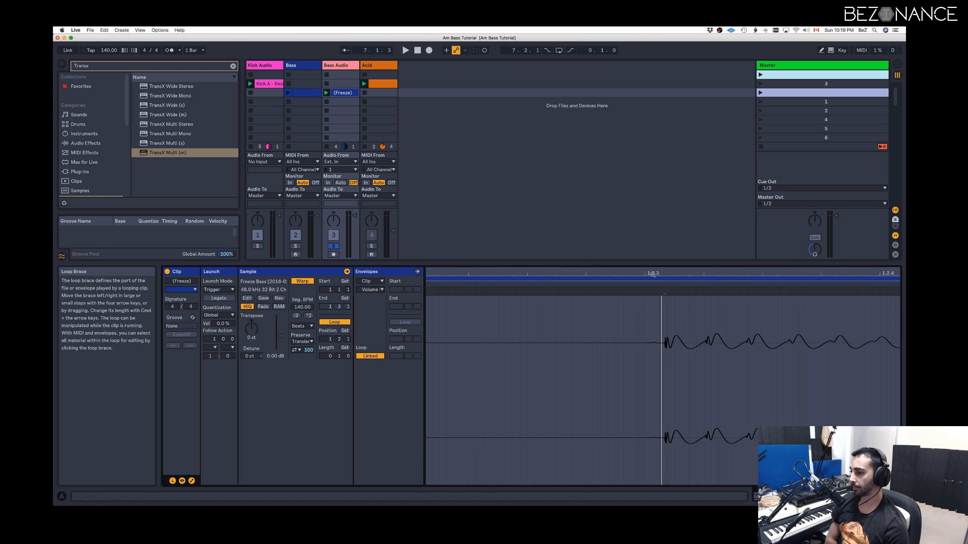
left_click_drag(651, 273, 652, 343)
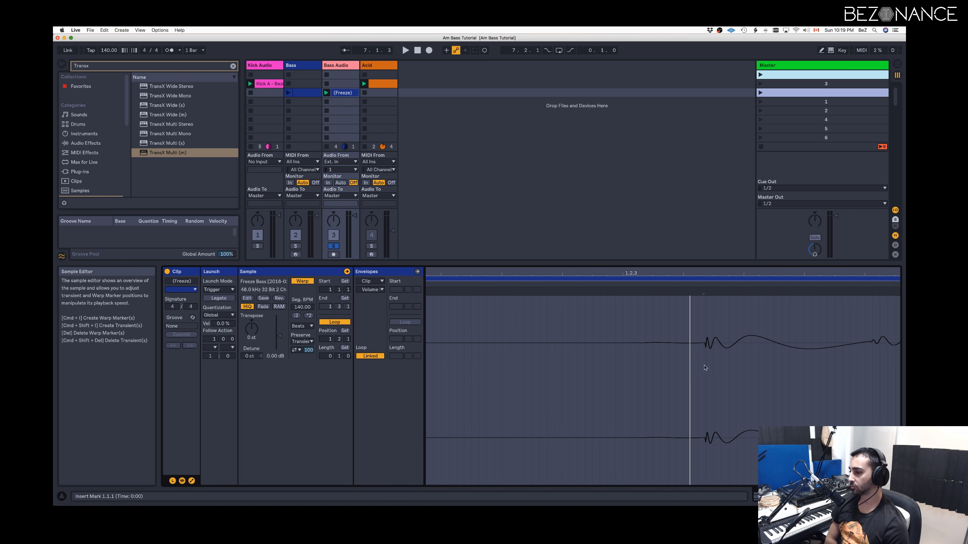
left_click_drag(706, 368, 624, 366)
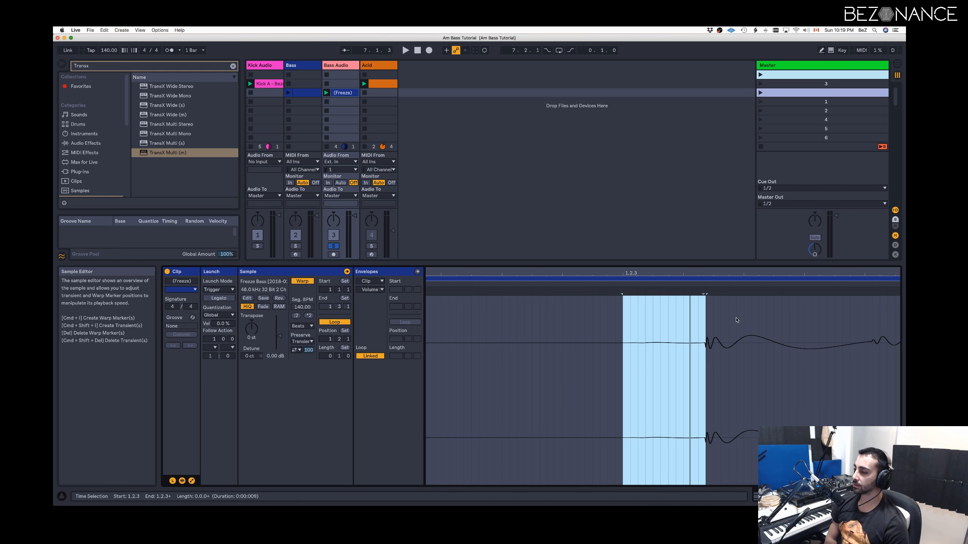
left_click(736, 320)
left_click(623, 329)
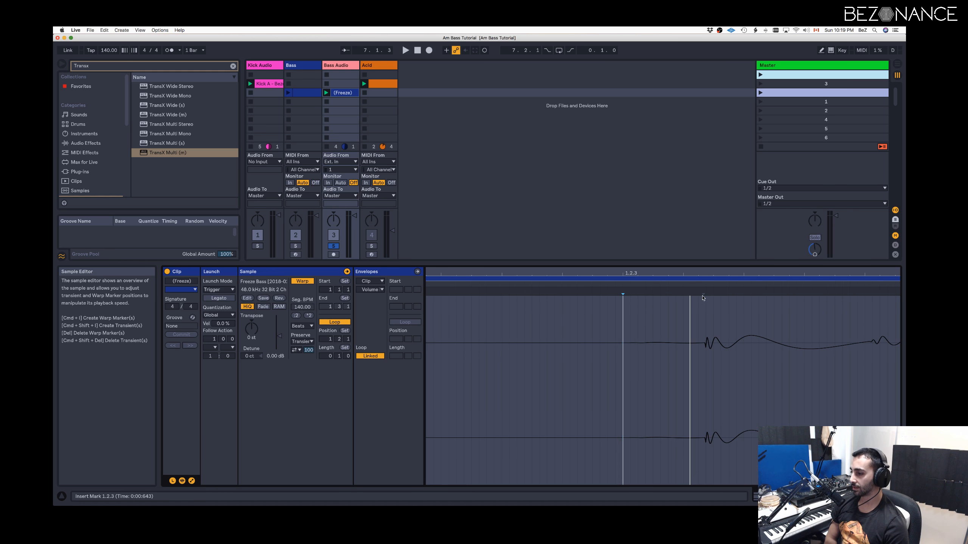
mouse_move(703, 290)
left_mouse_down()
mouse_move(624, 291)
mouse_move(698, 291)
left_mouse_up()
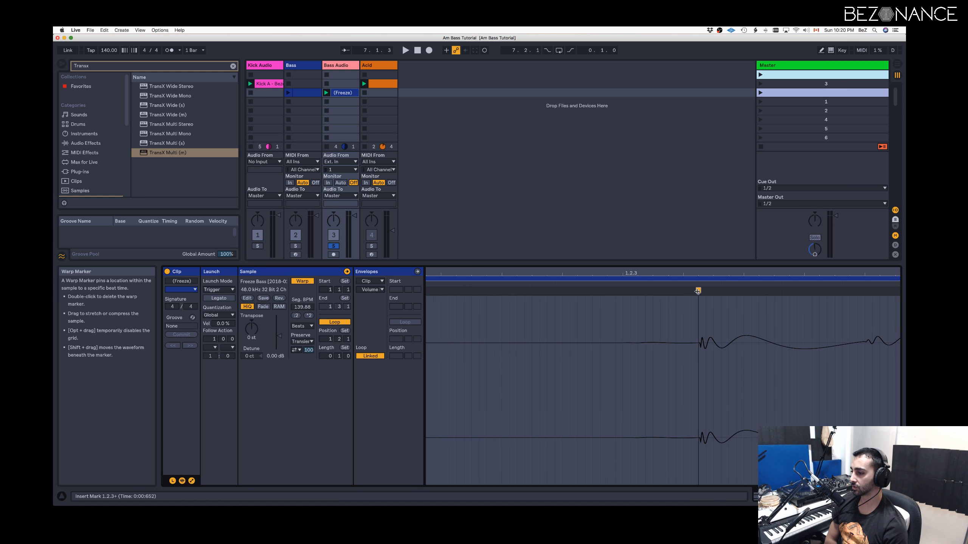
mouse_move(698, 290)
left_mouse_down()
mouse_move(620, 291)
mouse_move(559, 368)
mouse_move(538, 361)
left_mouse_up()
Inspect the warped transient's alignment with grid position 1.2.3 and audition the clip.
mouse_move(509, 274)
left_mouse_down()
mouse_move(509, 233)
mouse_move(634, 229)
mouse_move(637, 210)
left_mouse_up()
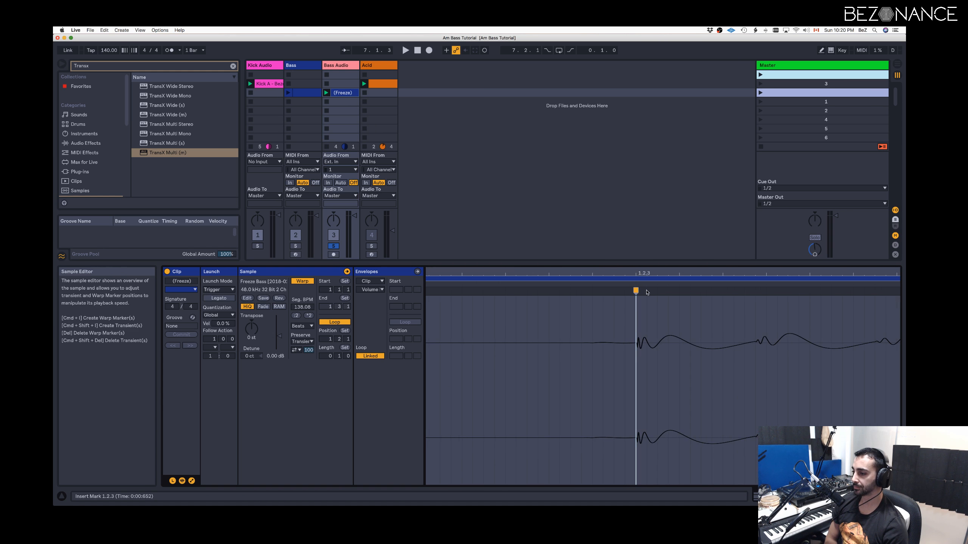
left_click_drag(638, 274, 643, 351)
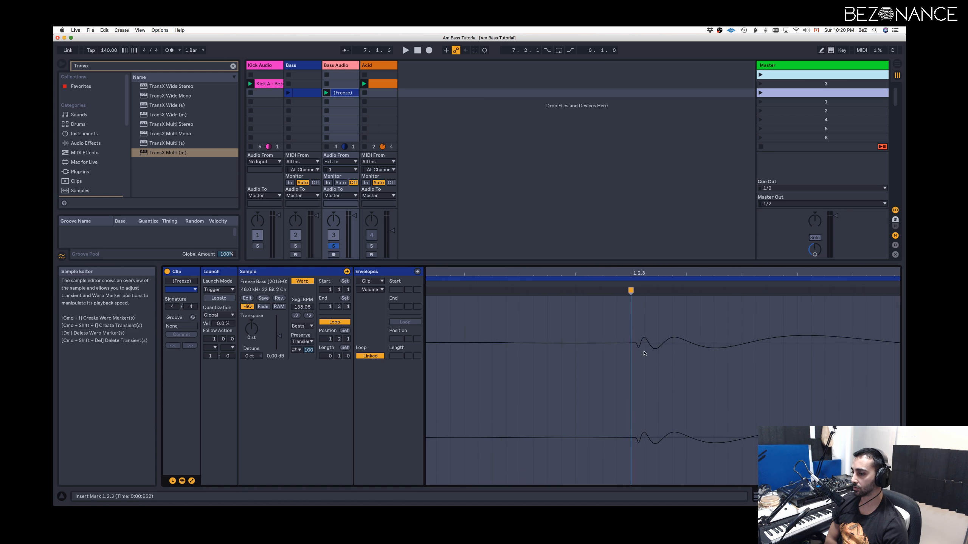
left_click(645, 345)
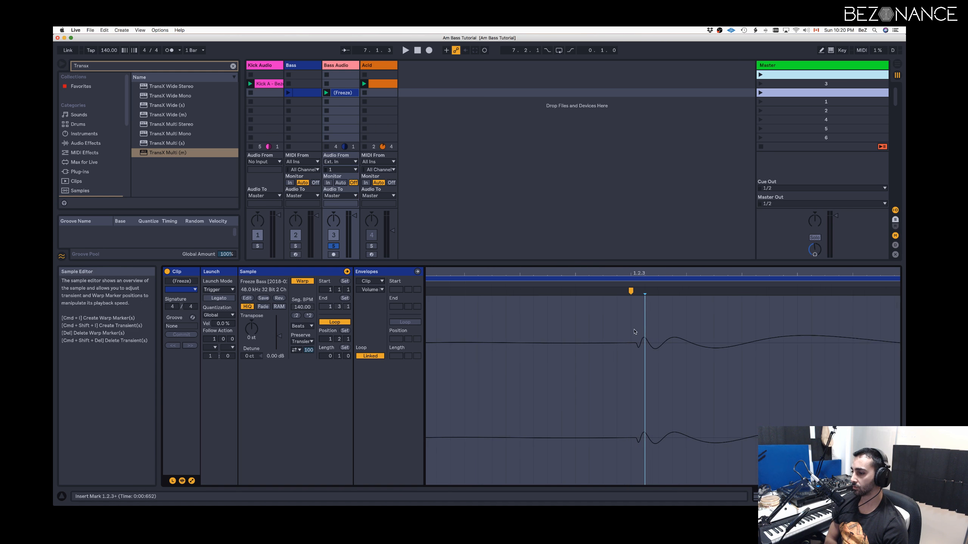
left_click(633, 346)
mouse_move(634, 273)
left_mouse_down()
mouse_move(634, 187)
mouse_move(633, 202)
left_mouse_up()
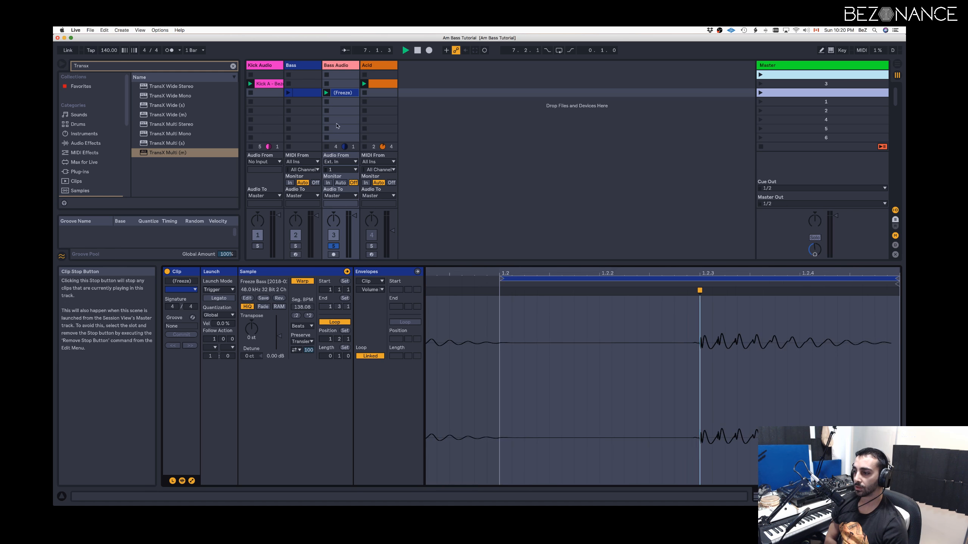
key("space")
left_click(823, 345)
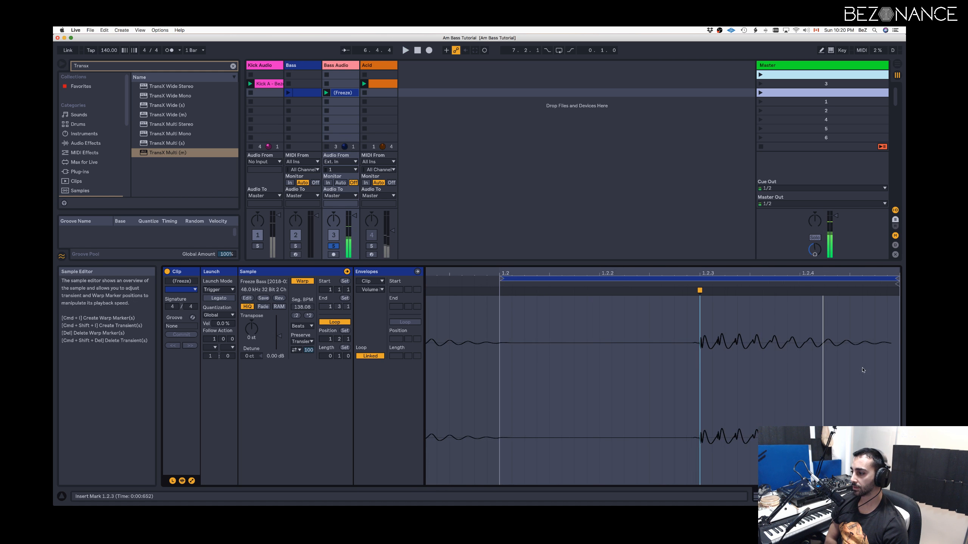
key("space")
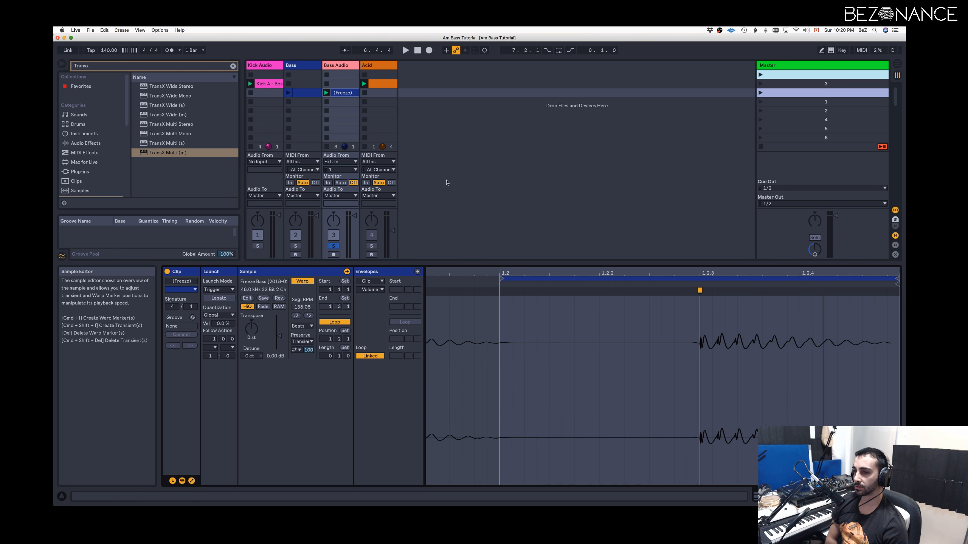
Transfer the frozen clip from the Session View to the Bass Audio track in the Arrangement at 6.1.1.
left_click(343, 95)
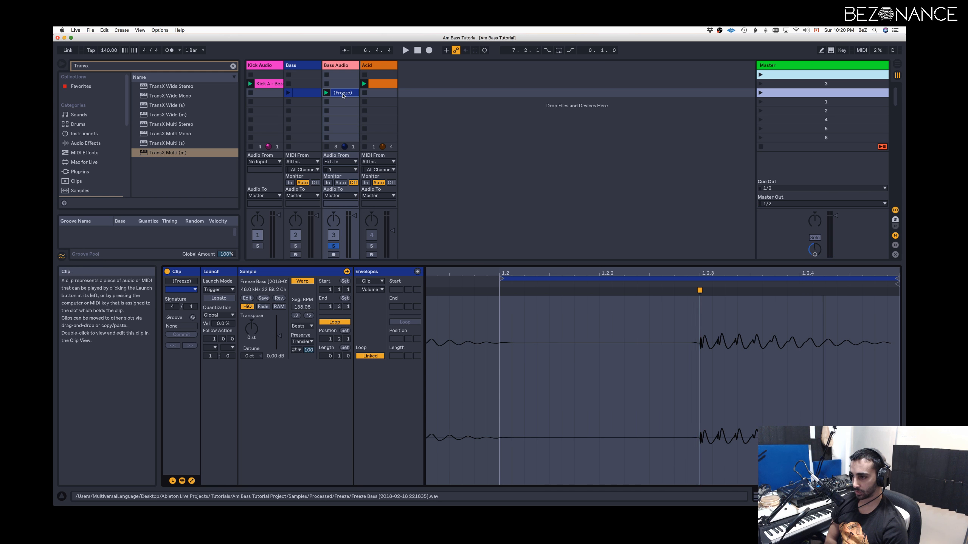
key("Tab")
mouse_move(343, 95)
left_mouse_down()
mouse_move(358, 171)
mouse_move(372, 184)
mouse_move(356, 188)
left_mouse_up()
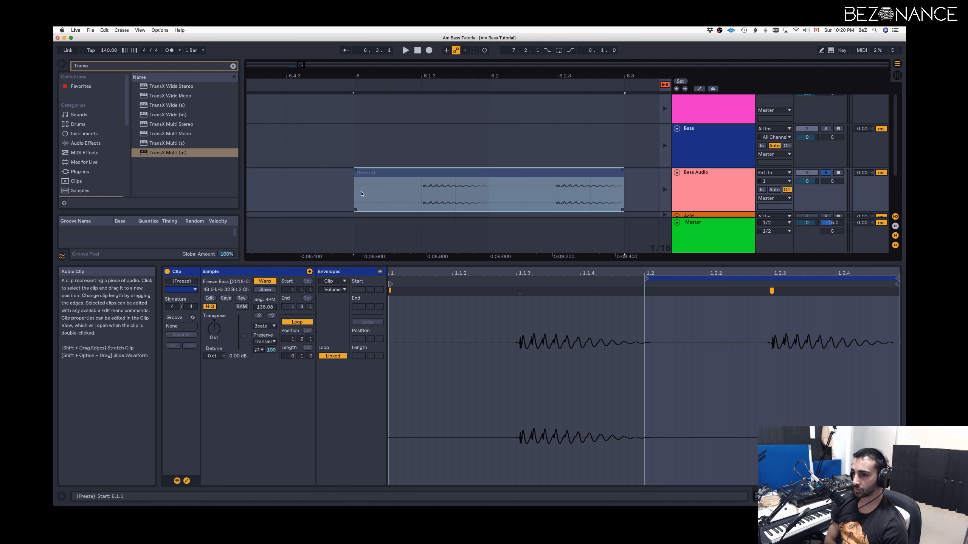
Delete the second half of the frozen clip, from 6.2 to 6.3, on the Bass Audio track.
left_click(455, 189)
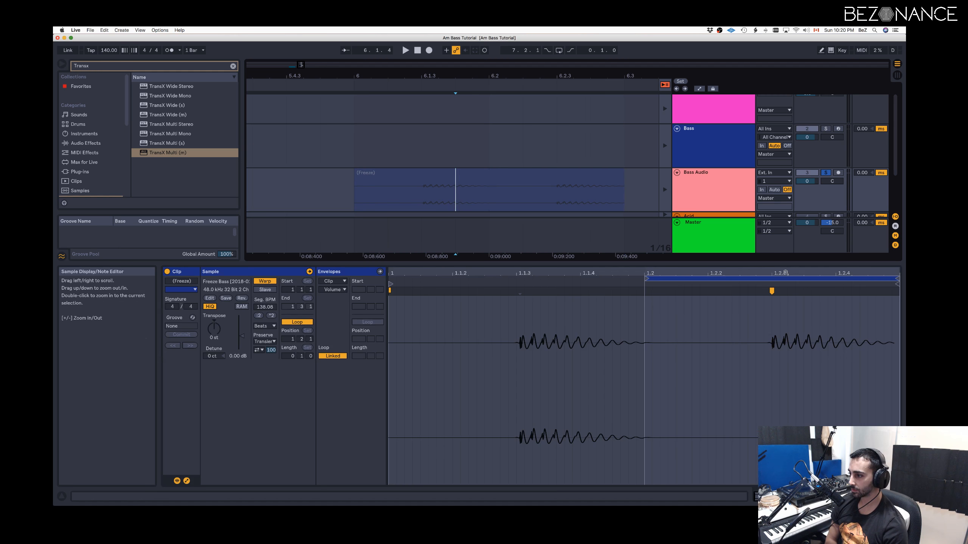
left_click_drag(783, 271, 783, 323)
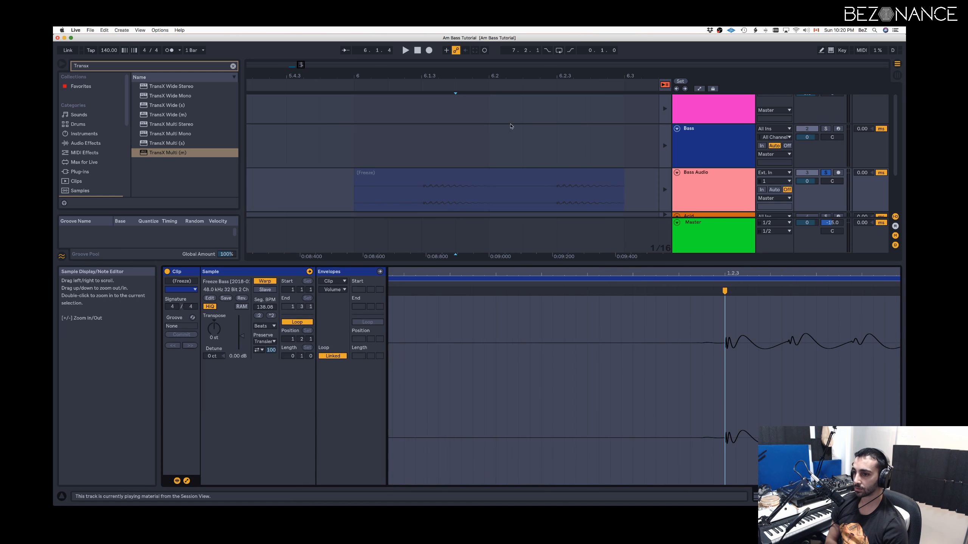
left_click(489, 145)
left_click_drag(489, 191, 626, 200)
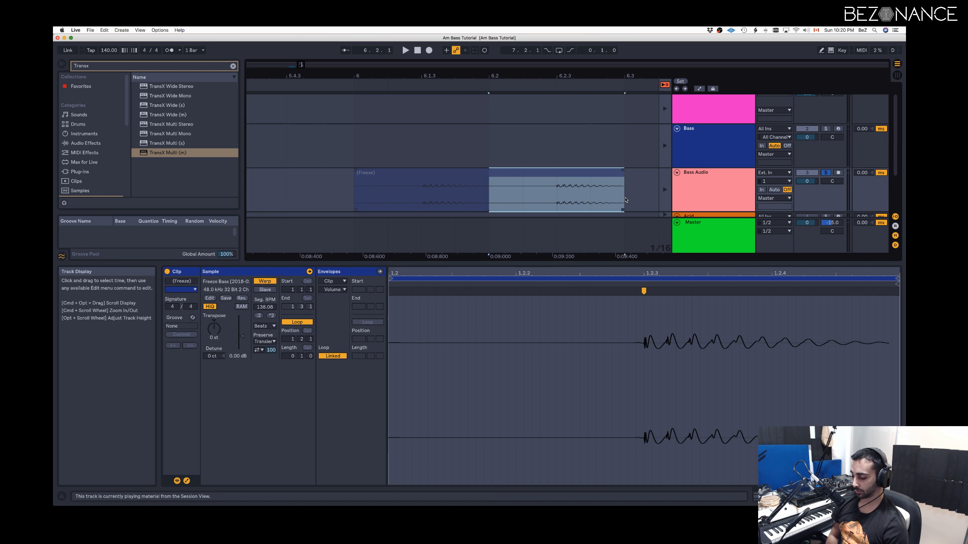
key("Delete")
Delete the silent lead-in of the frozen clip, from 6.1.1 to 6.1.3.
left_click_drag(434, 75, 496, 99)
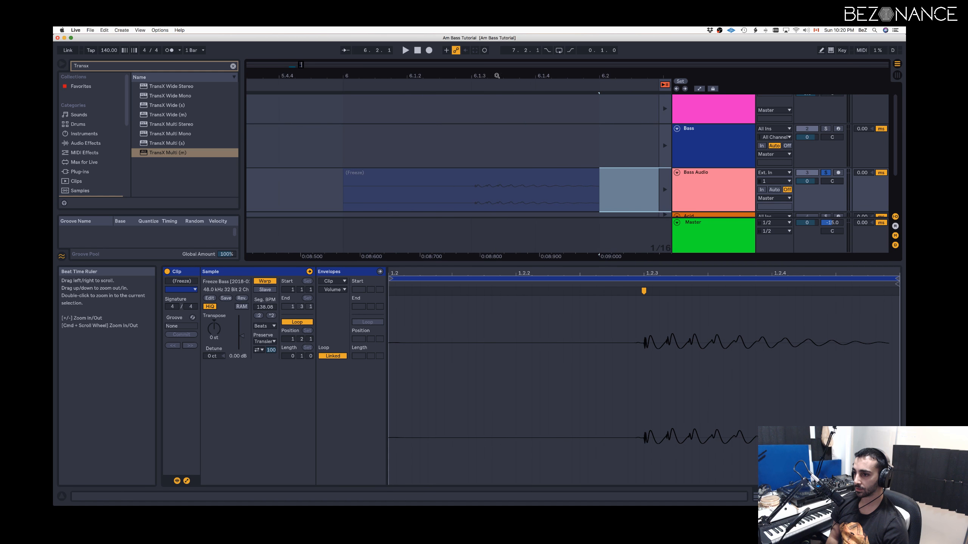
double_click(429, 188)
left_click(479, 204)
left_click_drag(480, 204, 345, 194)
key("Delete")
Set the remaining clip's 1.1.1 position at its first transient so the sample begins exactly on the attack.
left_click(484, 177)
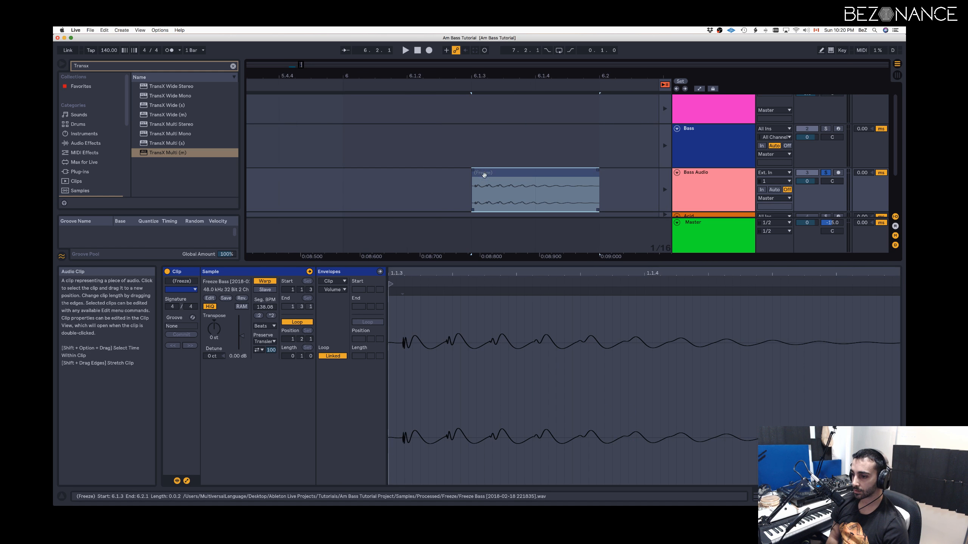
left_click_drag(406, 270, 495, 282)
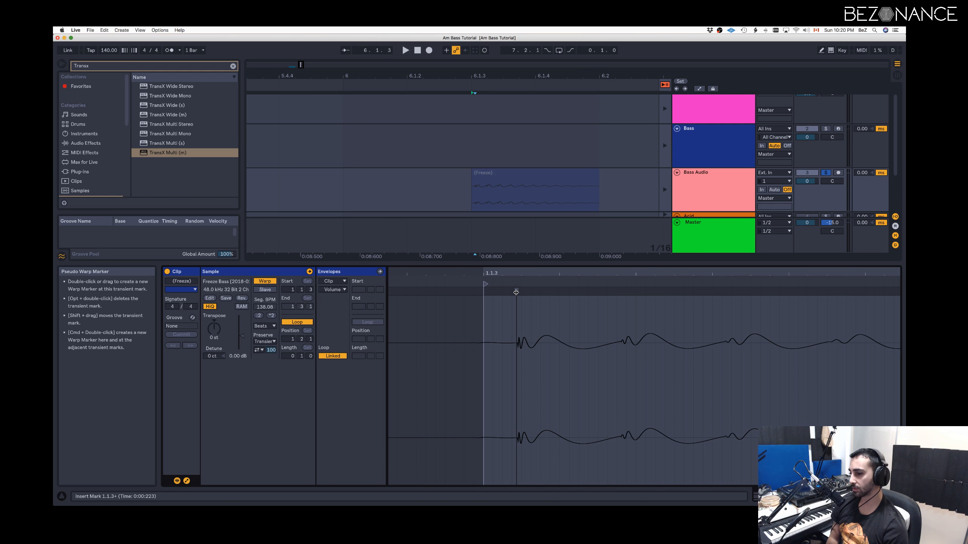
right_click(516, 292)
left_click(545, 383)
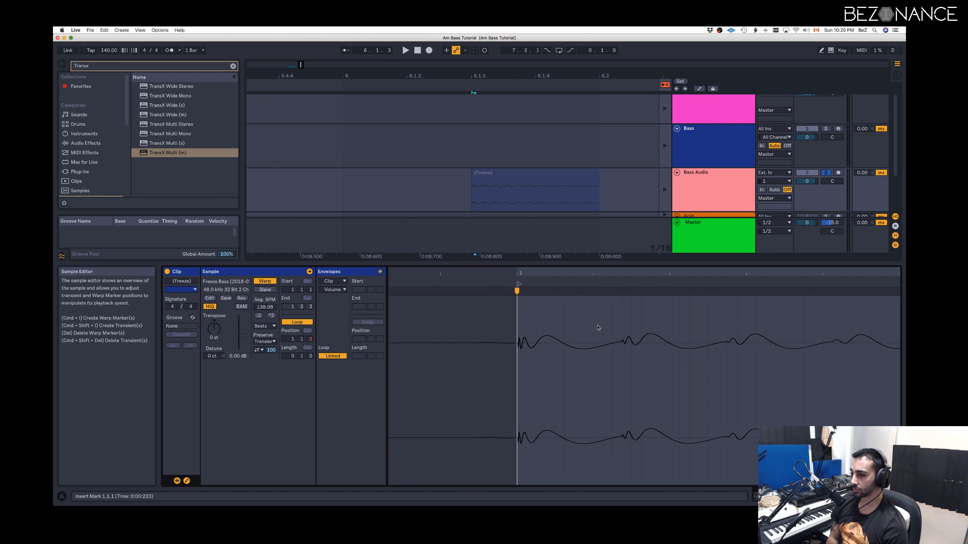
Trim the clip's tail from 6.1.4 to 6.2.1 so a single sixteenth note remains.
left_click_drag(524, 272, 599, 197)
left_click(494, 187)
left_click(522, 197)
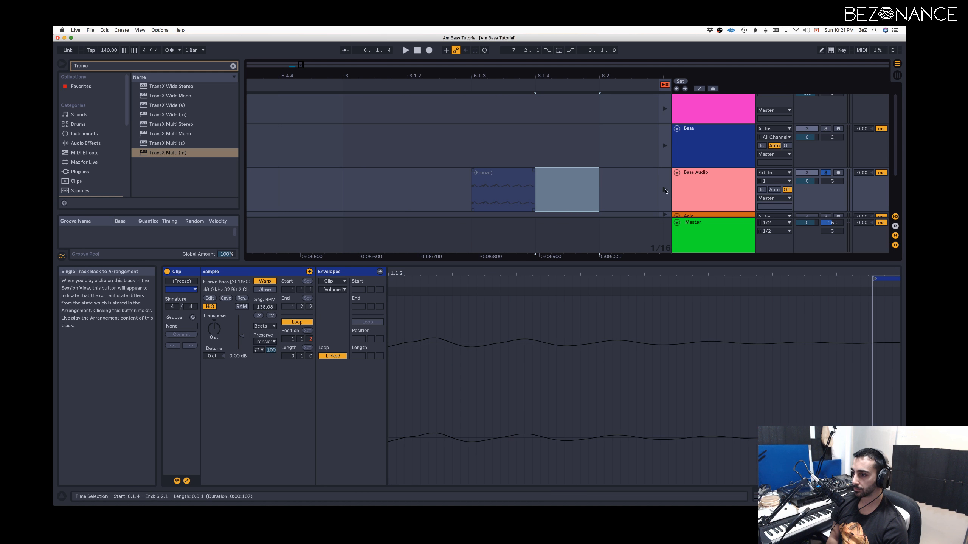
Return the Bass Audio track to Arrangement playback and add a short fade-out at the end of the clip.
left_click(665, 190)
left_click_drag(535, 174, 525, 175)
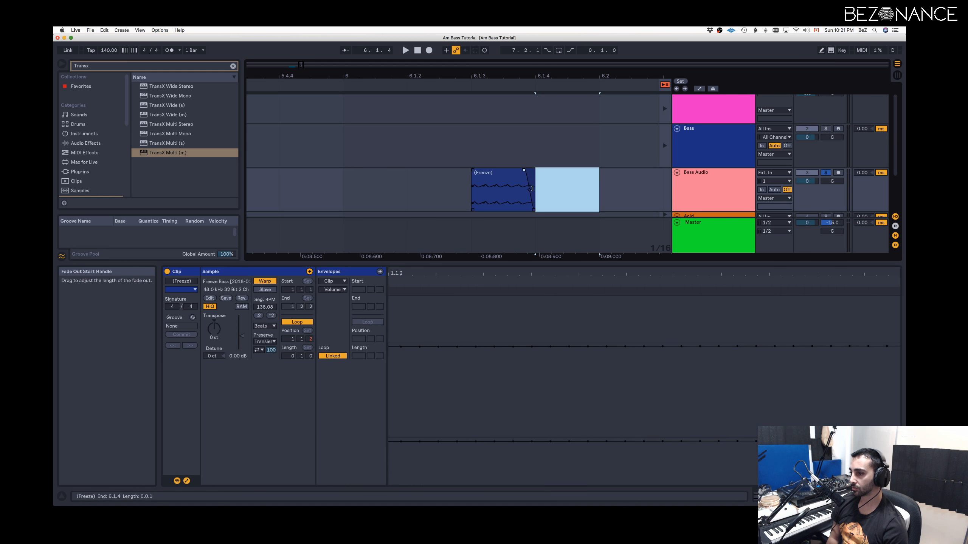
left_click(545, 199)
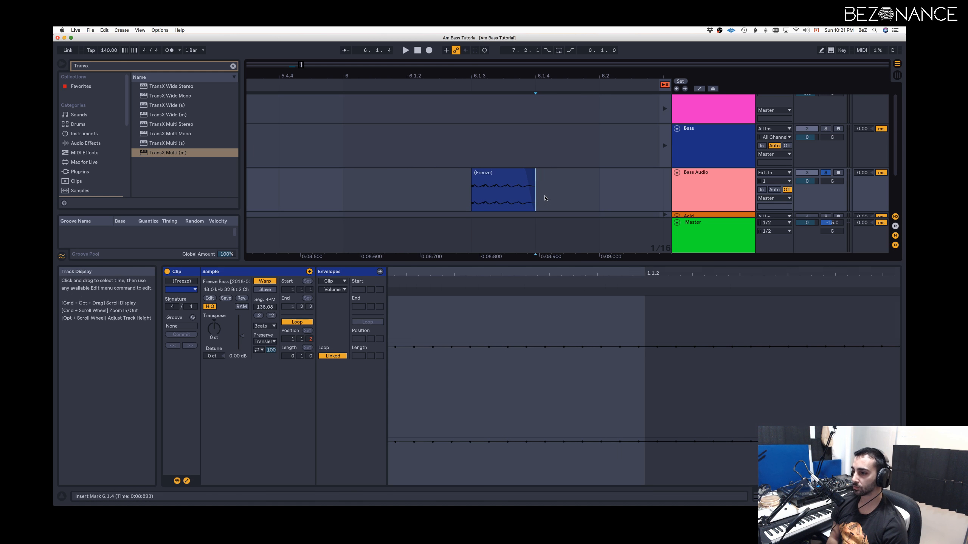
Duplicate the faded bass clip to 6.1.4 and place another copy at 6.1.2 for three consecutive sixteenth notes.
left_click(532, 198)
key("super+d")
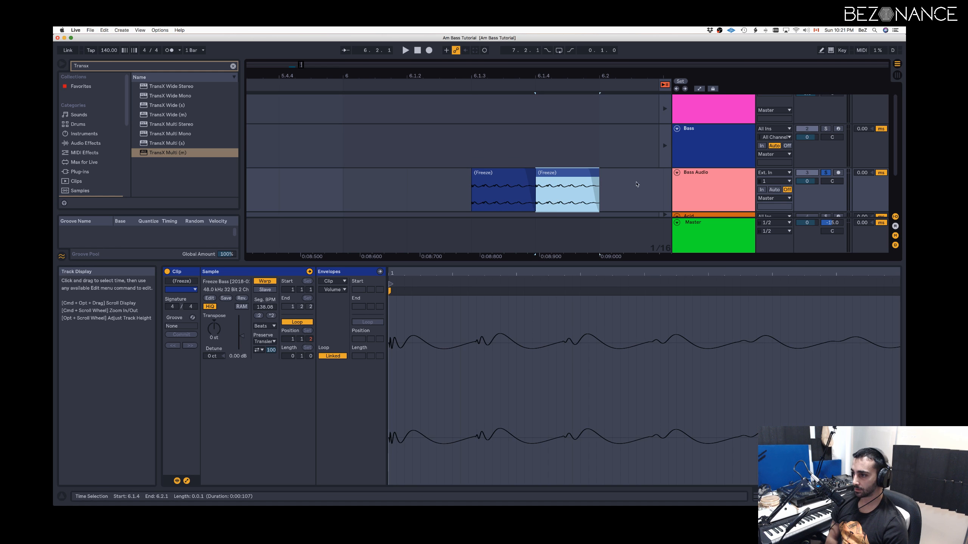
left_click(681, 191)
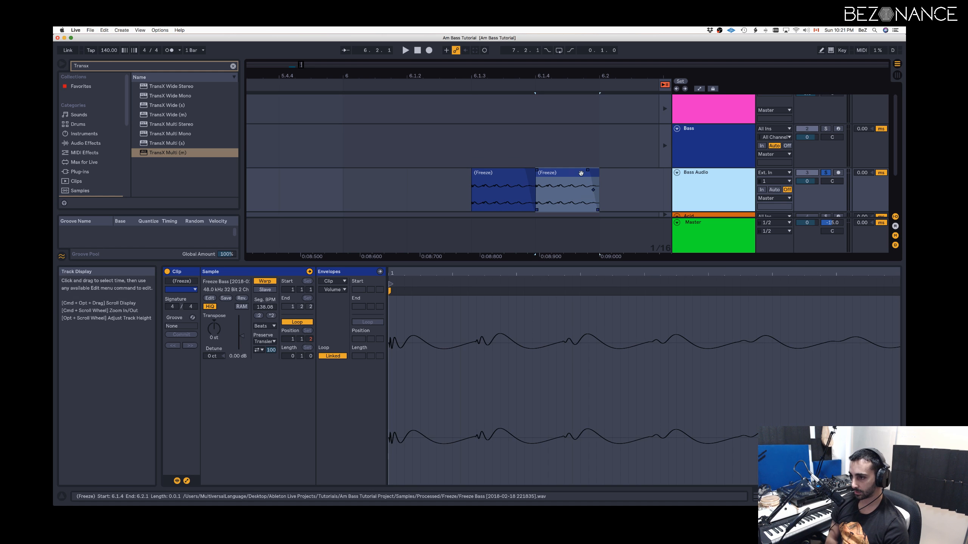
left_click(581, 173)
left_click_drag(573, 174, 452, 180)
Loop the beat from 6.1.1 to 6.2.1 and audition the three bass notes.
left_click_drag(345, 195, 599, 195)
key("space")
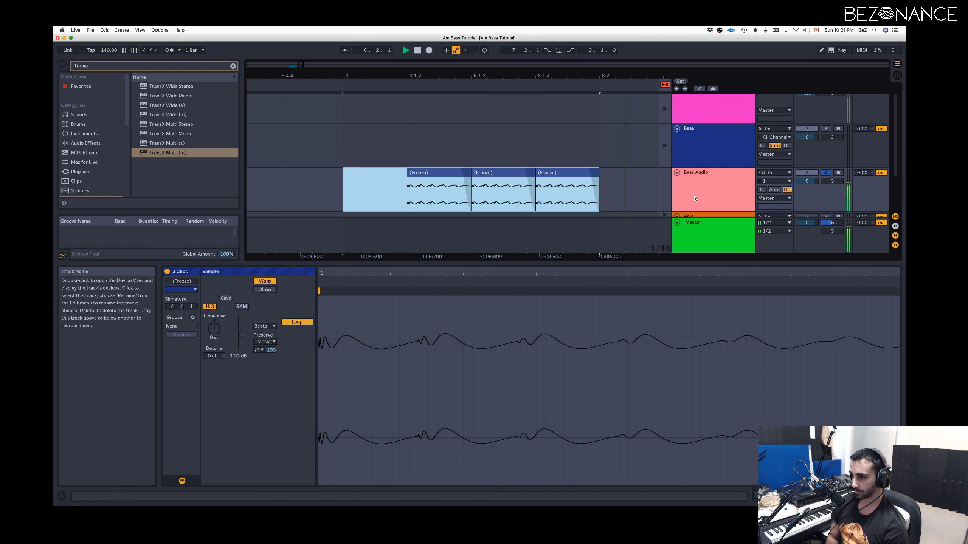
left_click_drag(328, 190, 599, 198)
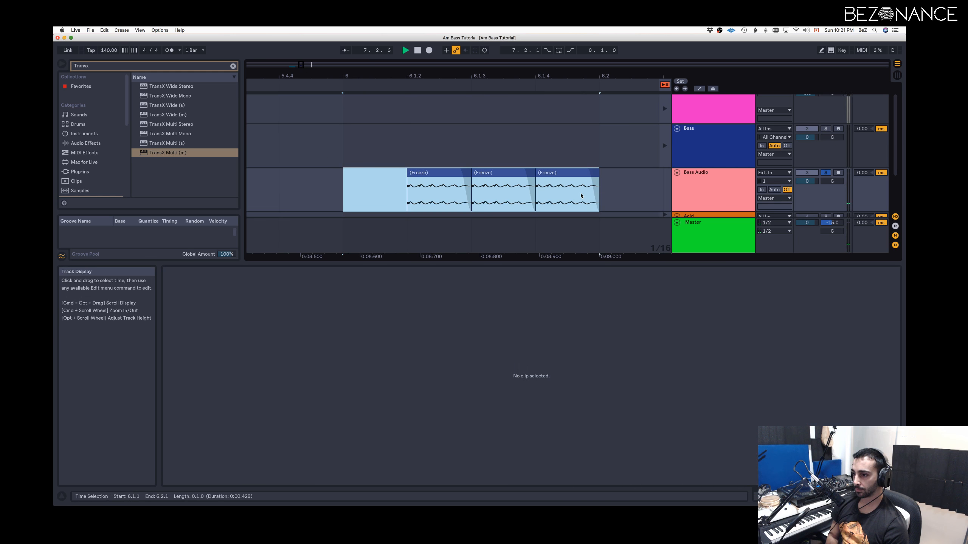
key("super+l")
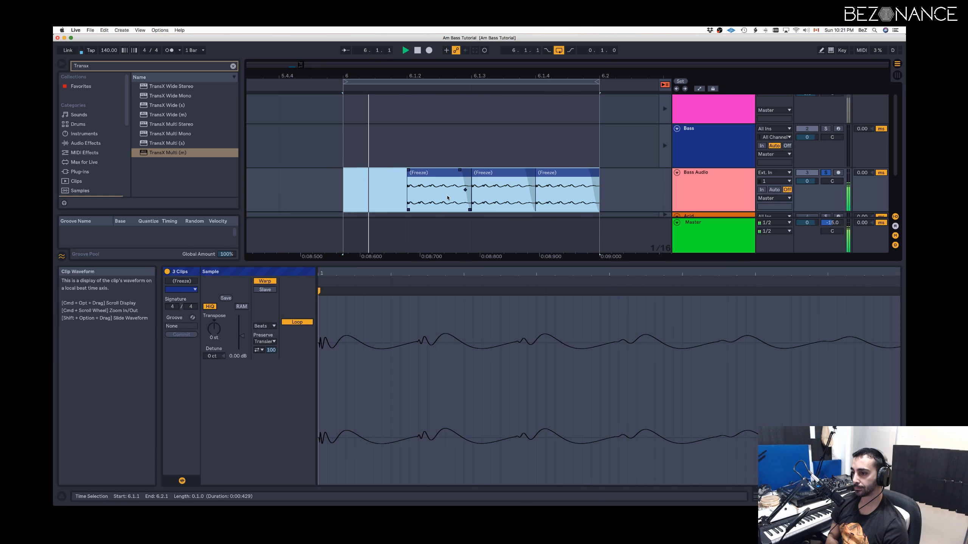
left_click(436, 180)
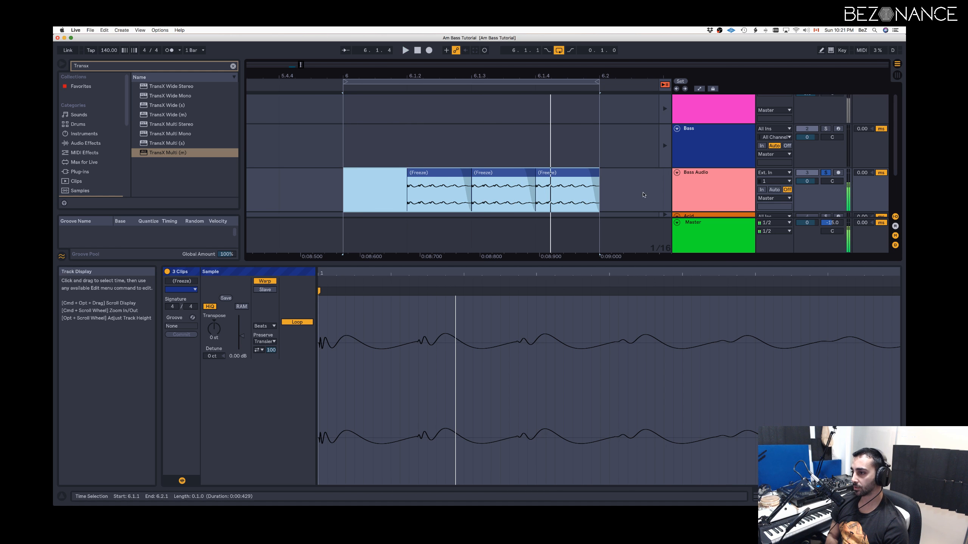
Move the clip at 6.1.2 onto a new audio track below Bass Audio and set that track's volume to -12 dB.
left_click(702, 184)
key("super+t")
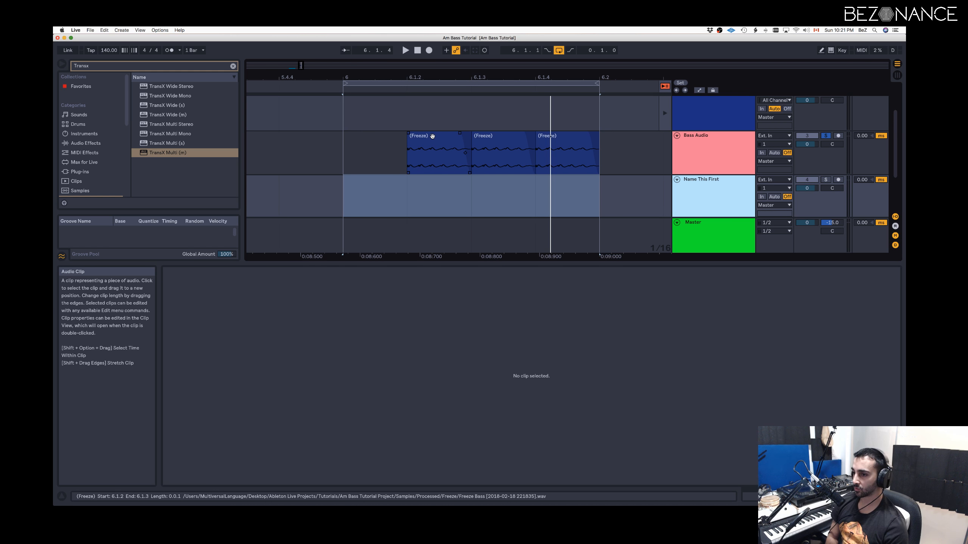
left_click_drag(432, 136, 428, 183)
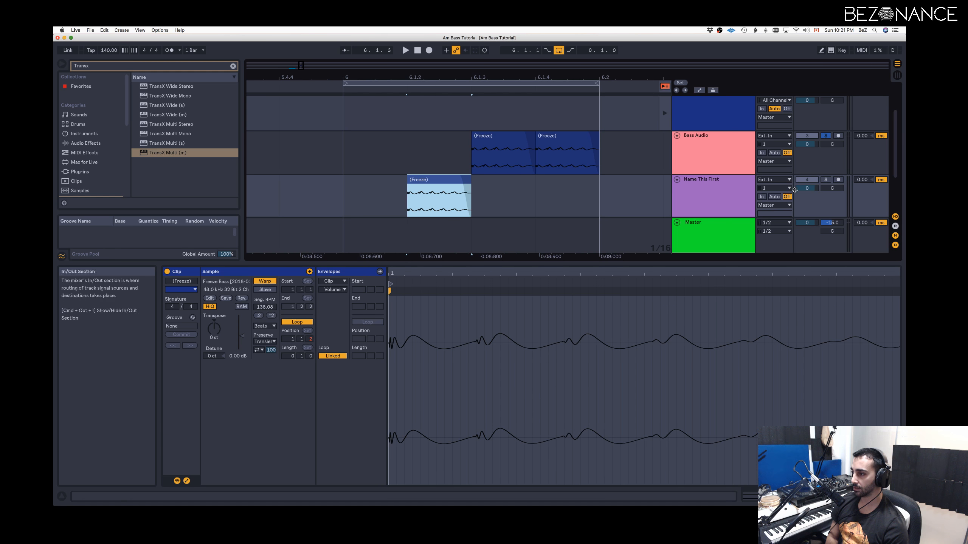
left_click(803, 192)
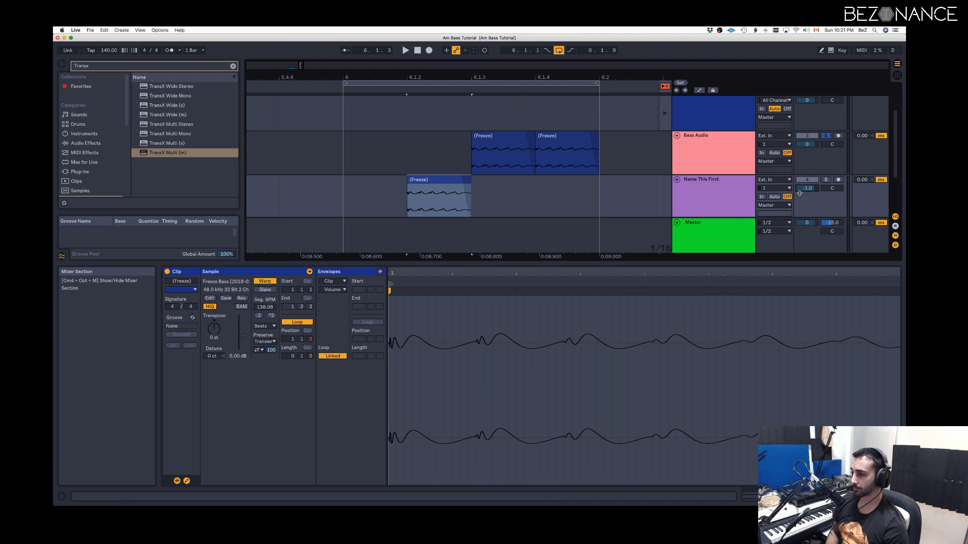
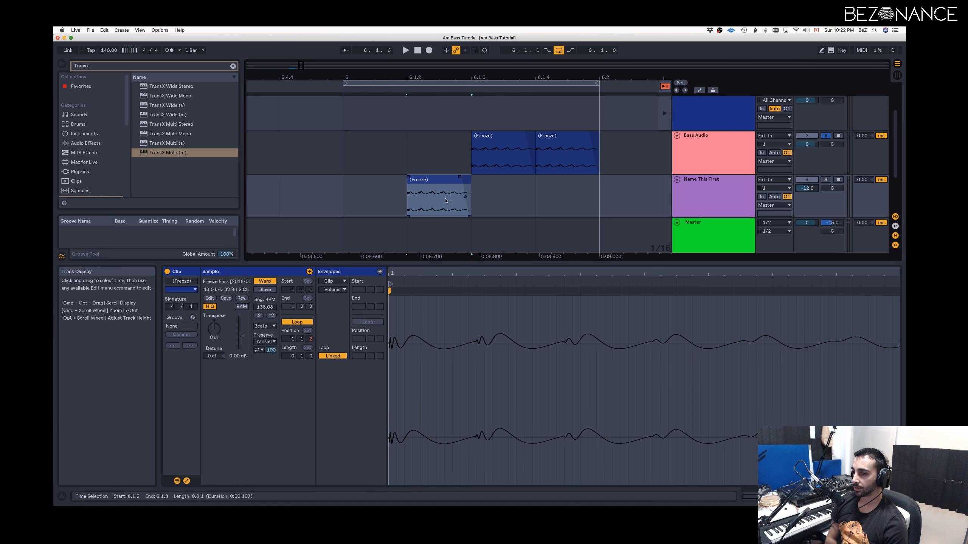
Audition the new lower track soloed together with Bass Audio, set its volume to -12.2 dB, and end the solo.
key("space")
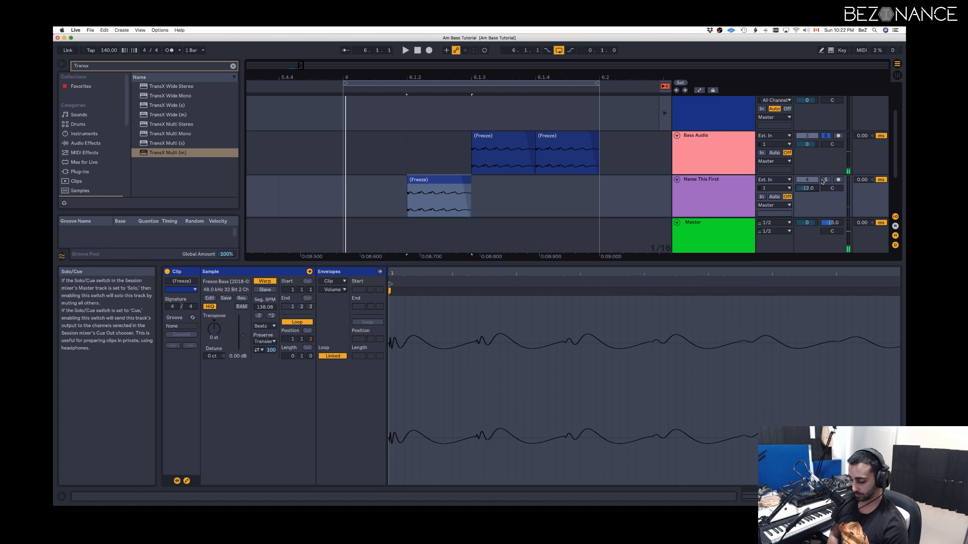
left_click(825, 180, "super")
key("space")
left_click_drag(808, 189, 807, 189)
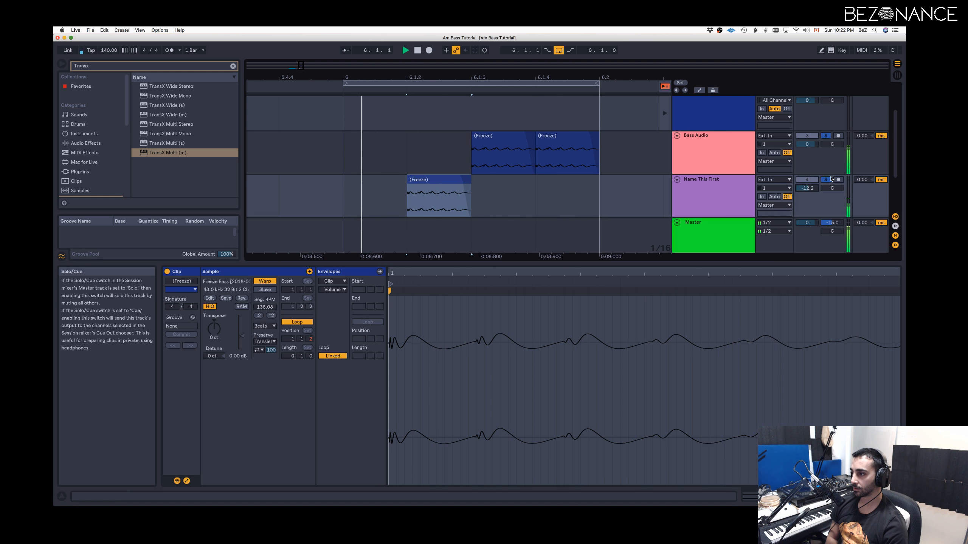
left_click(826, 180)
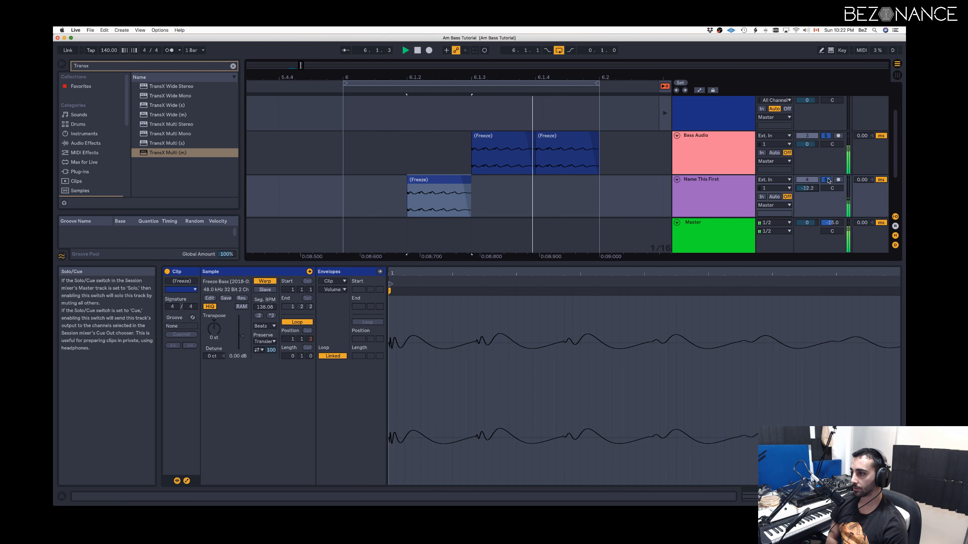
Consolidate the Bass Audio range from 6.1.1 to 6.2.1 into one clip and turn on looping for it.
left_click(340, 162)
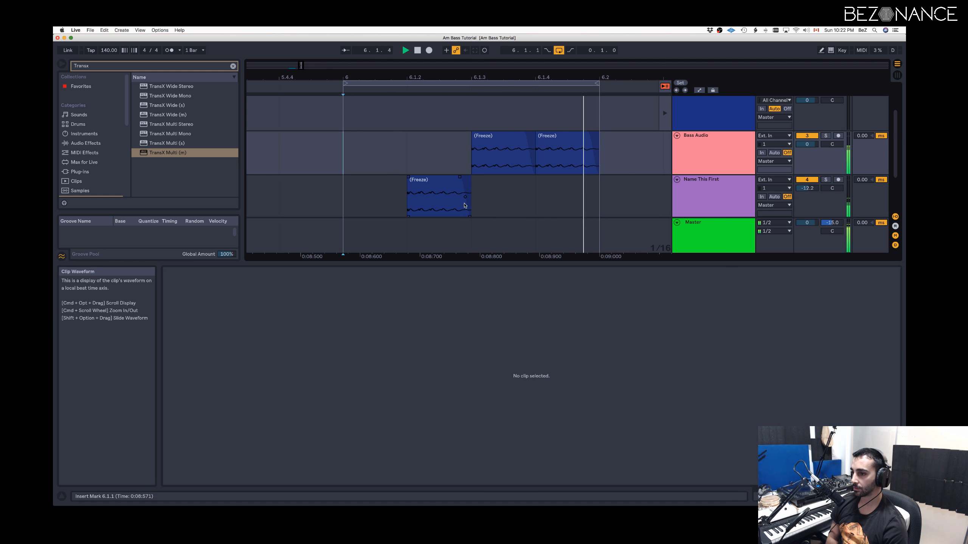
left_click(498, 164, "shift")
left_click_drag(497, 164, 577, 166)
key("super+j")
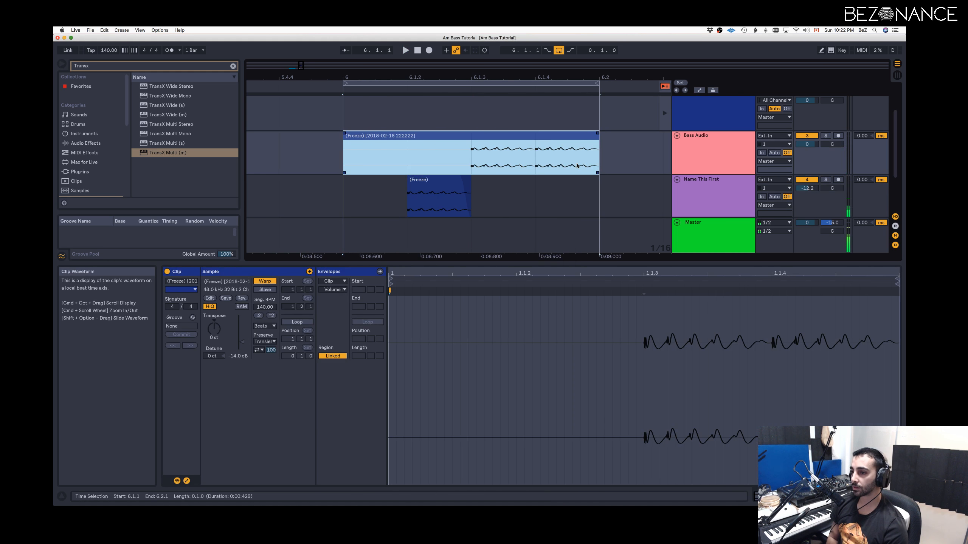
left_click(301, 322)
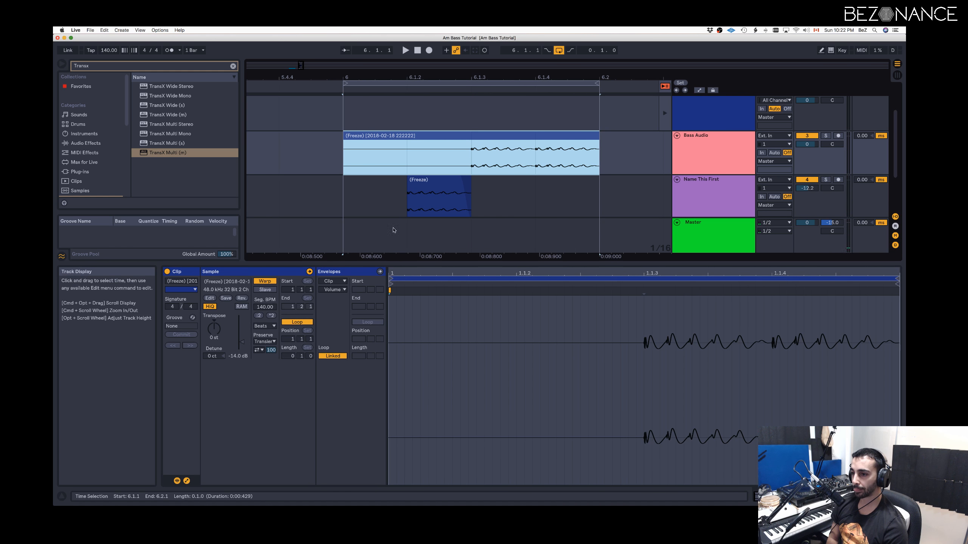
Consolidate the track below Bass Audio from 6.1.1 to 6.2.1 into one clip and turn on its looping.
left_click_drag(343, 207, 594, 211)
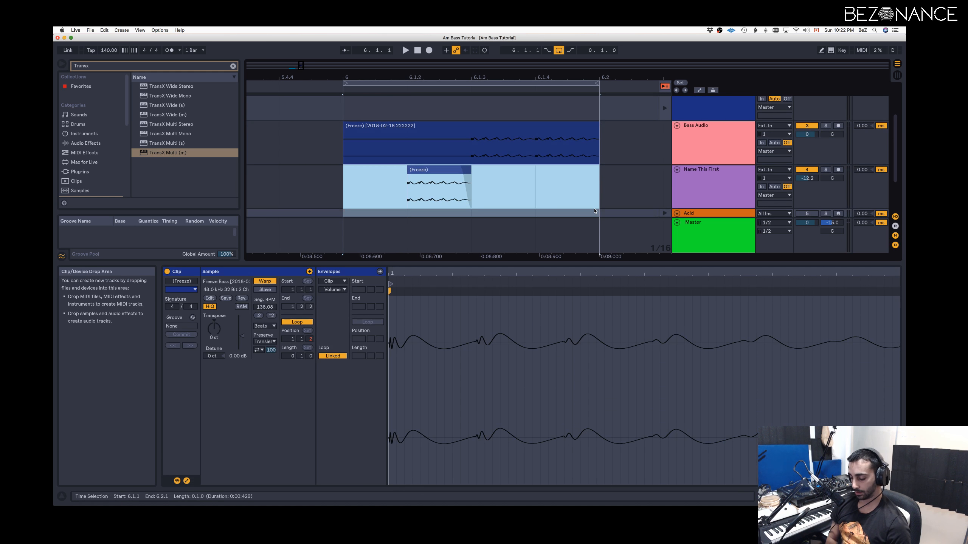
key("super+j")
left_click(597, 200)
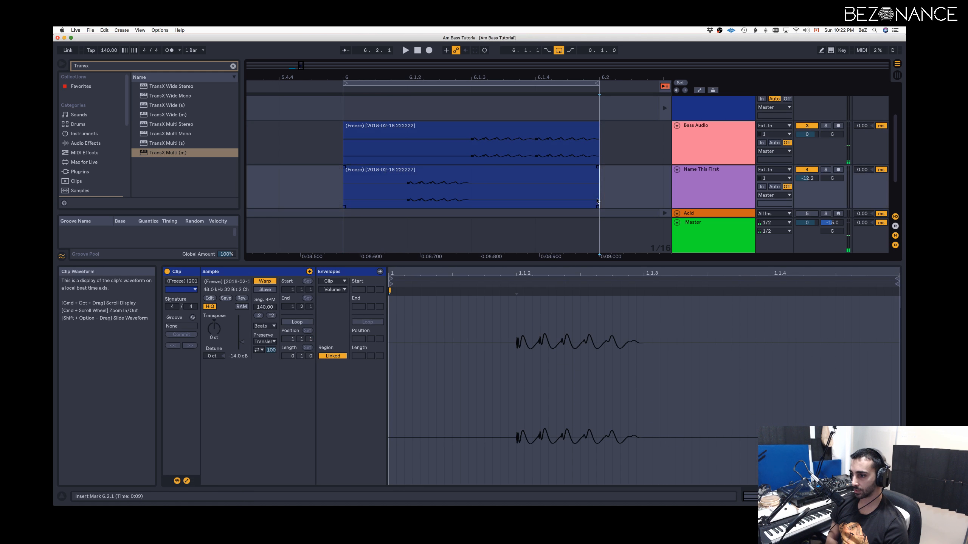
left_click_drag(596, 201, 360, 186)
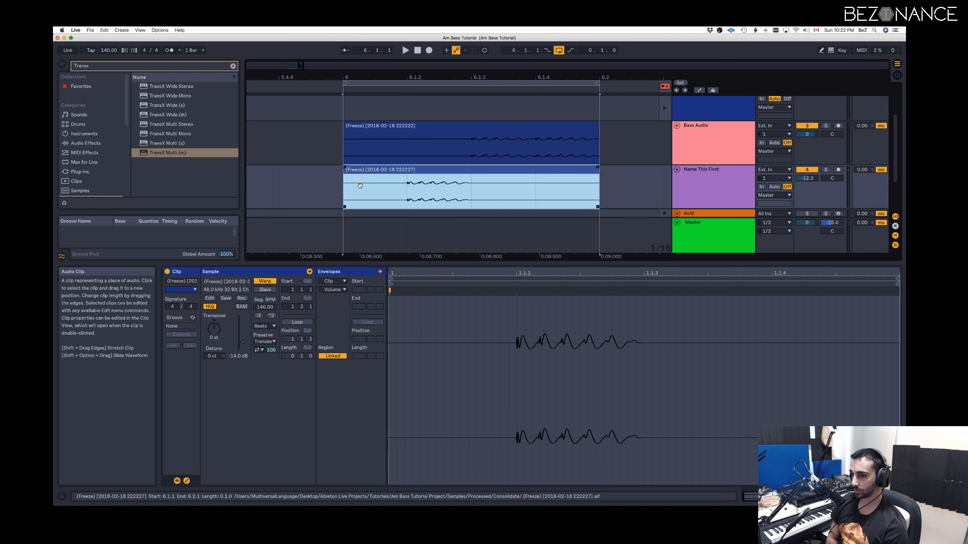
right_click(469, 196)
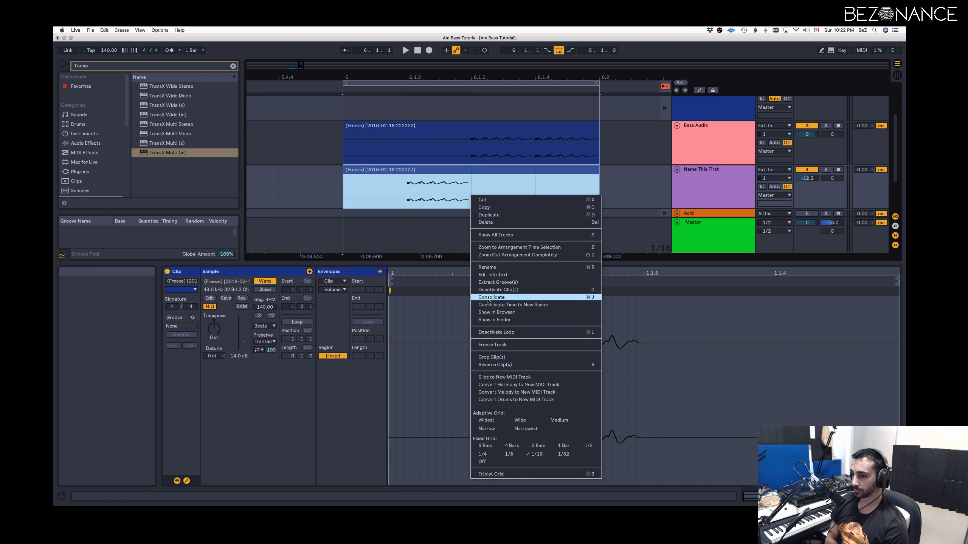
left_click(373, 196)
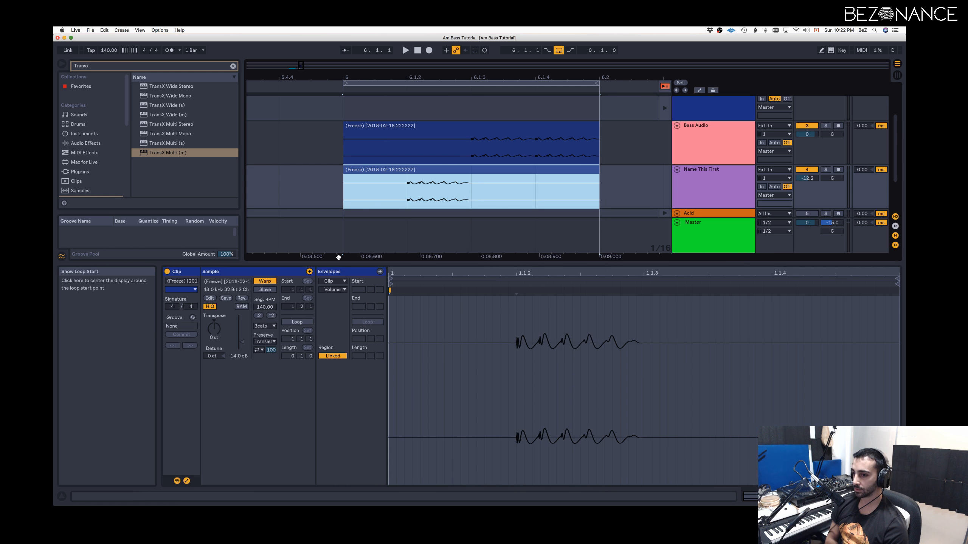
left_click(297, 322)
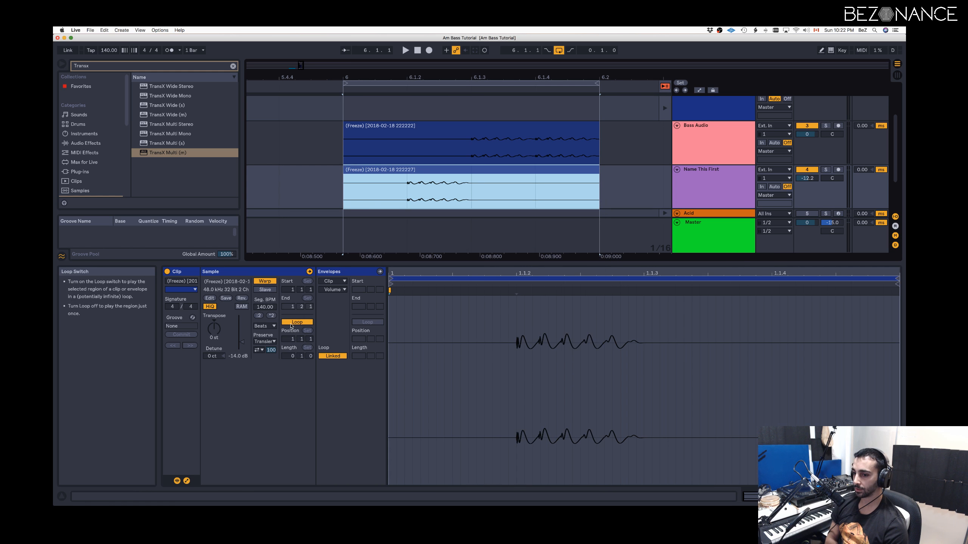
Transfer both consolidated bass clips from the Arrangement into their tracks' Session View slots, in the same scene as the Bass MIDI clip.
left_click(340, 140)
left_click_drag(340, 139, 568, 188)
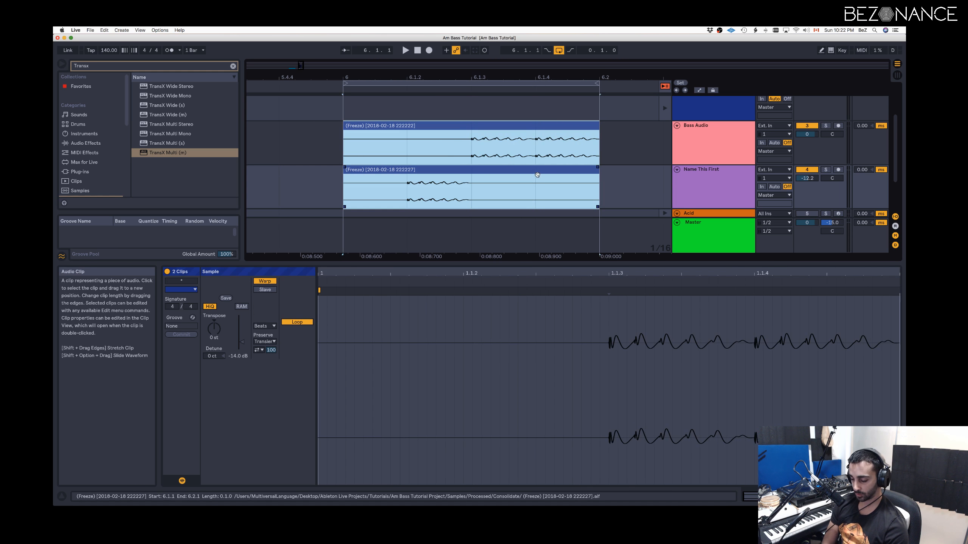
key("Tab")
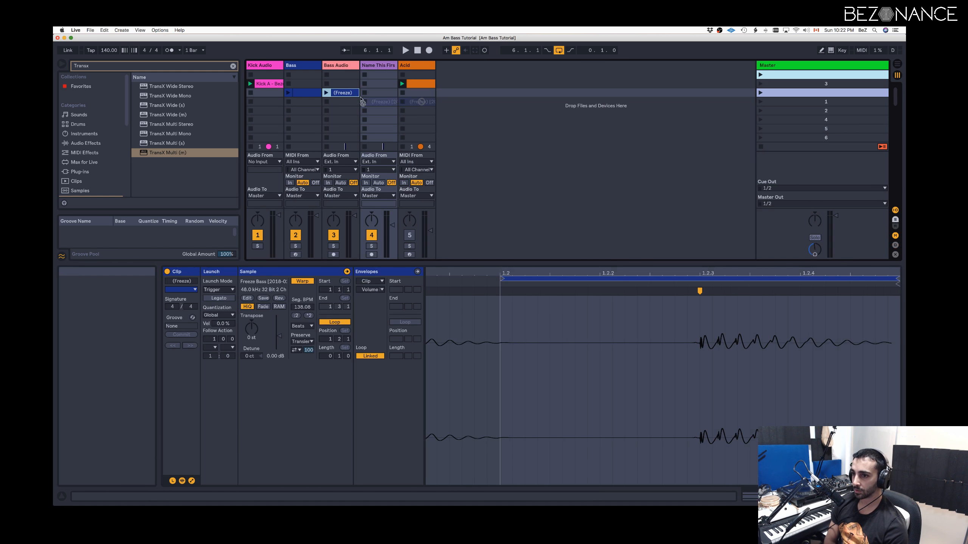
left_click(345, 94)
left_click(379, 92, "shift")
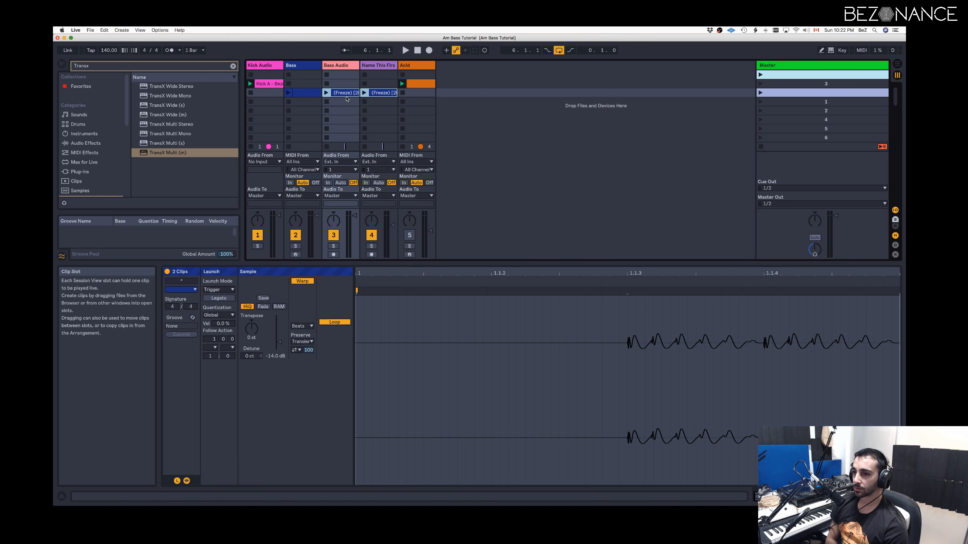
Launch the scene with the bass clips, move the kick clip into that scene, and audition them together.
left_click(760, 93)
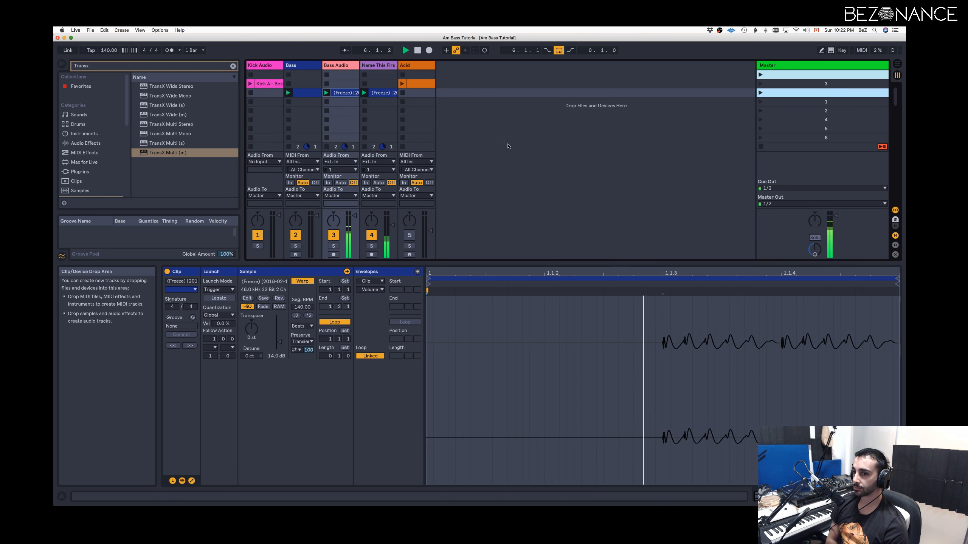
left_click_drag(269, 83, 269, 93)
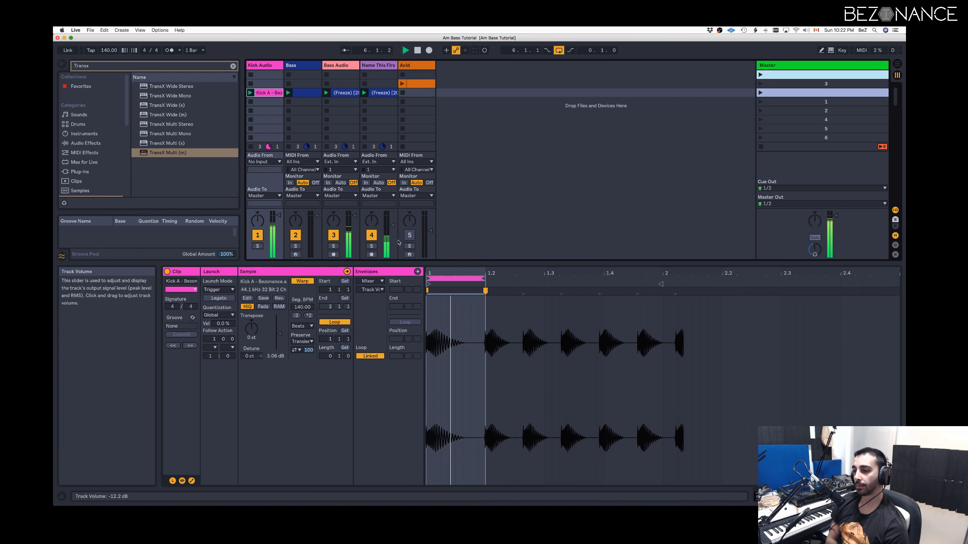
key("space")
Group the Bass Audio track with the audio track next to it and rename the group Bass.
left_click(342, 65)
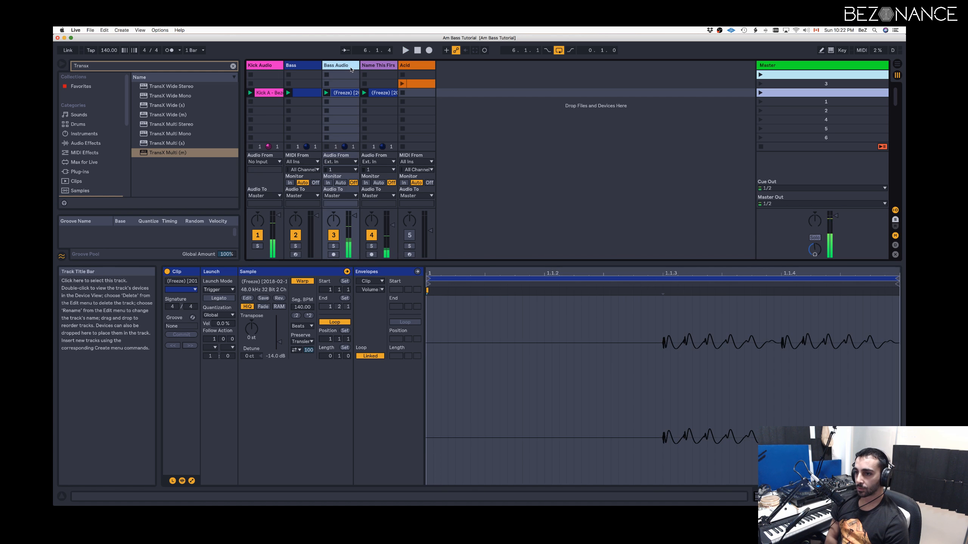
left_click(373, 65, "shift")
key("super+g")
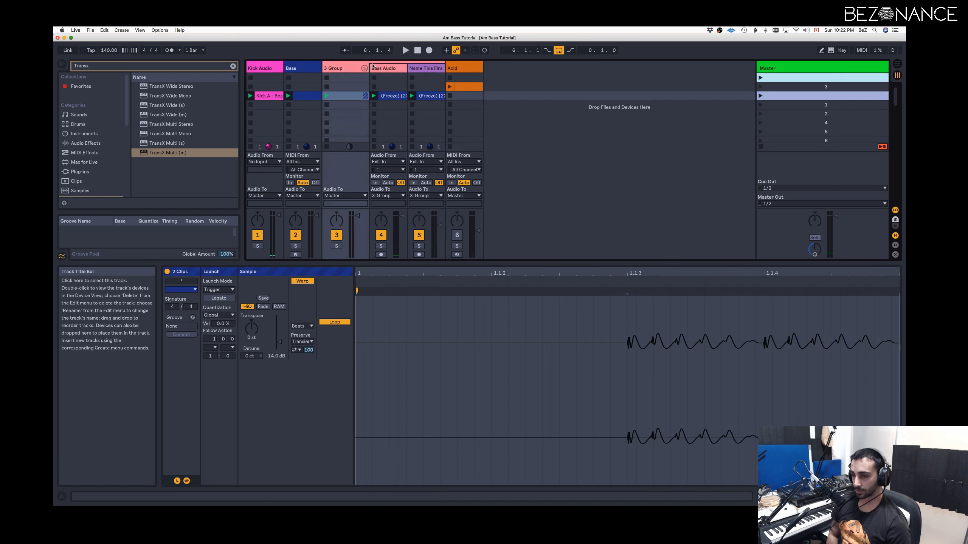
left_click(353, 76)
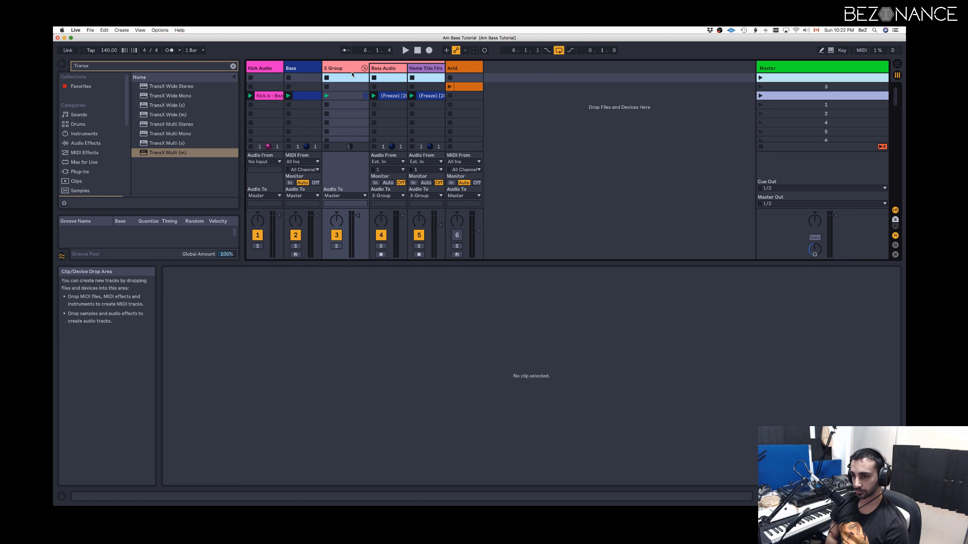
left_click(341, 71)
key("super+r")
type("Bas")
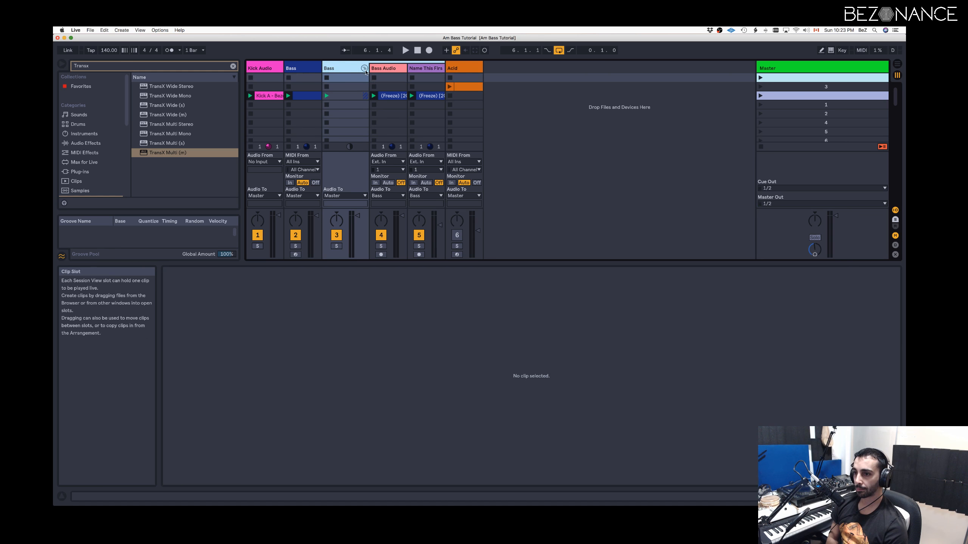
Colour the Bass group dark blue and assign that colour to its grouped tracks and clips.
right_click(347, 71)
left_click(418, 219)
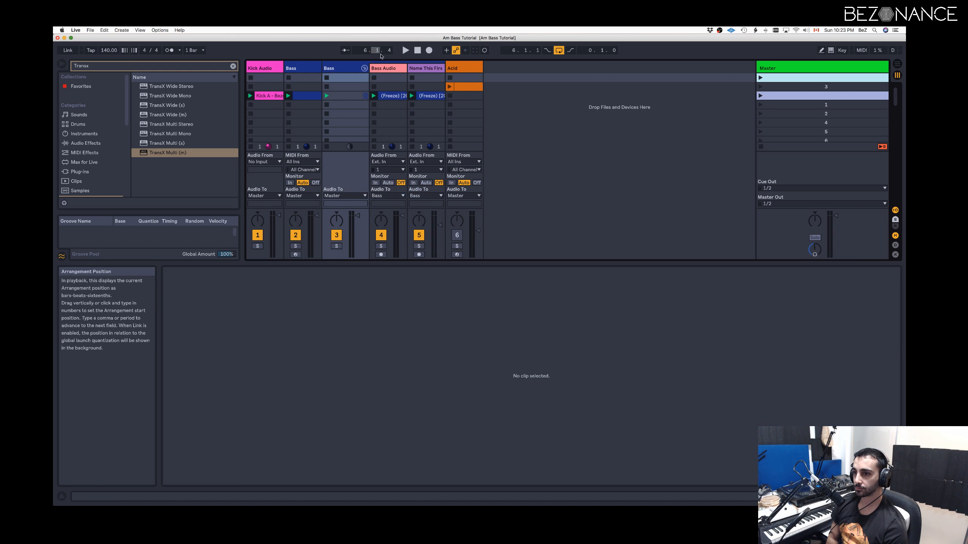
right_click(357, 73)
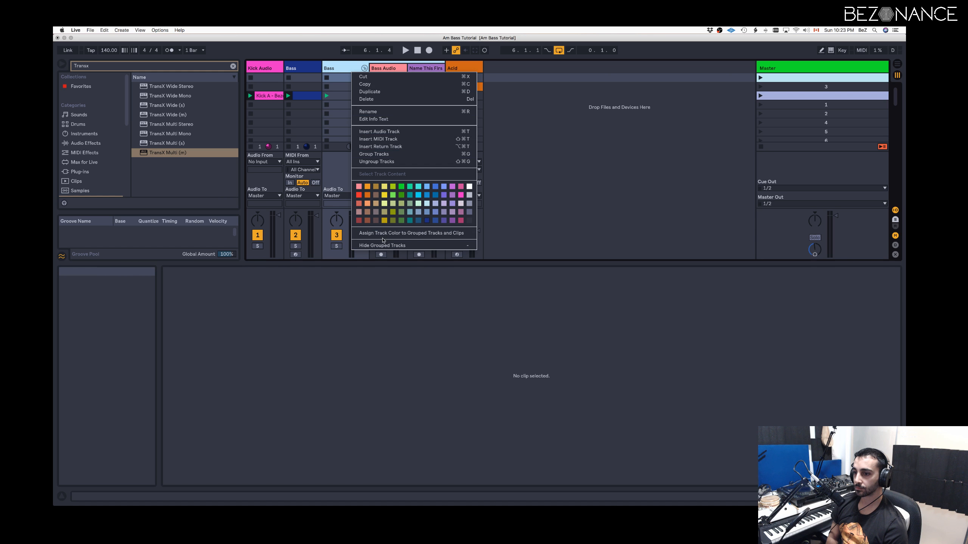
left_click(383, 233)
Play the loop with enlarged mixer meters and set Kick Audio to -1.4 dB and the second grouped bass track to -11.2 dB.
key("space")
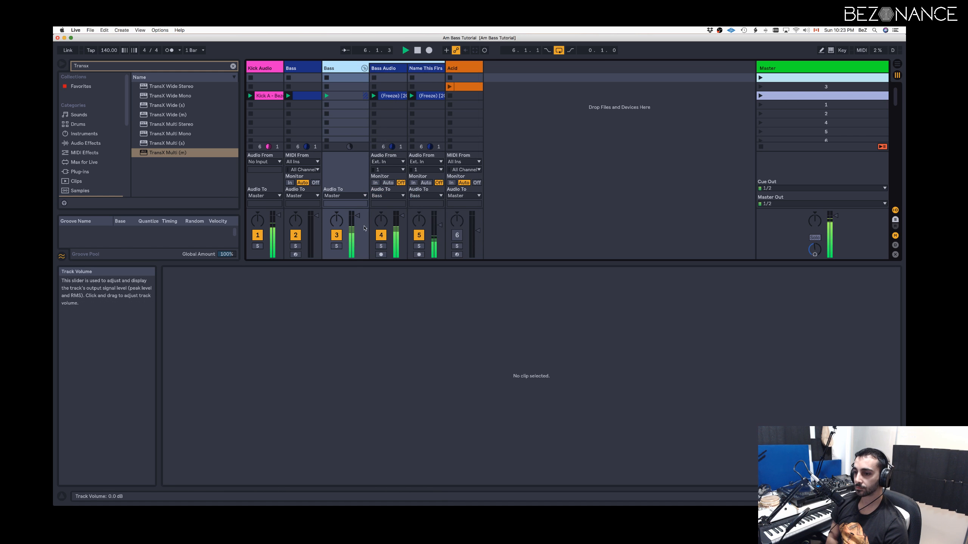
left_click_drag(279, 219, 281, 222)
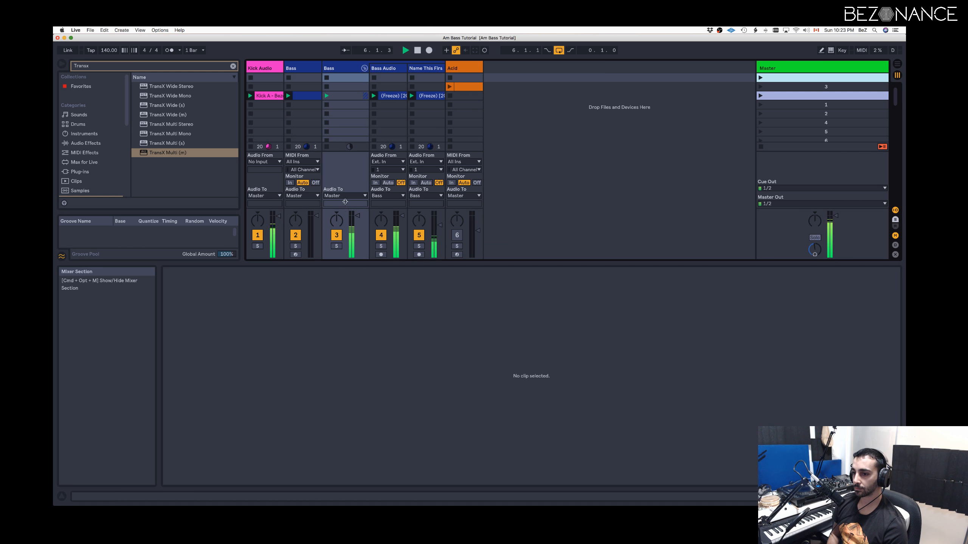
left_click_drag(345, 201, 344, 154)
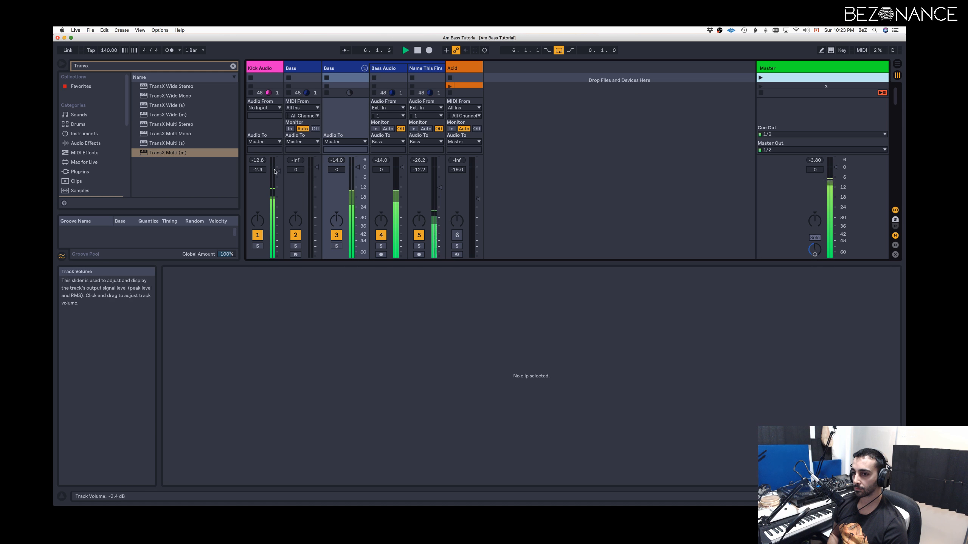
left_click_drag(279, 170, 279, 168)
key("space")
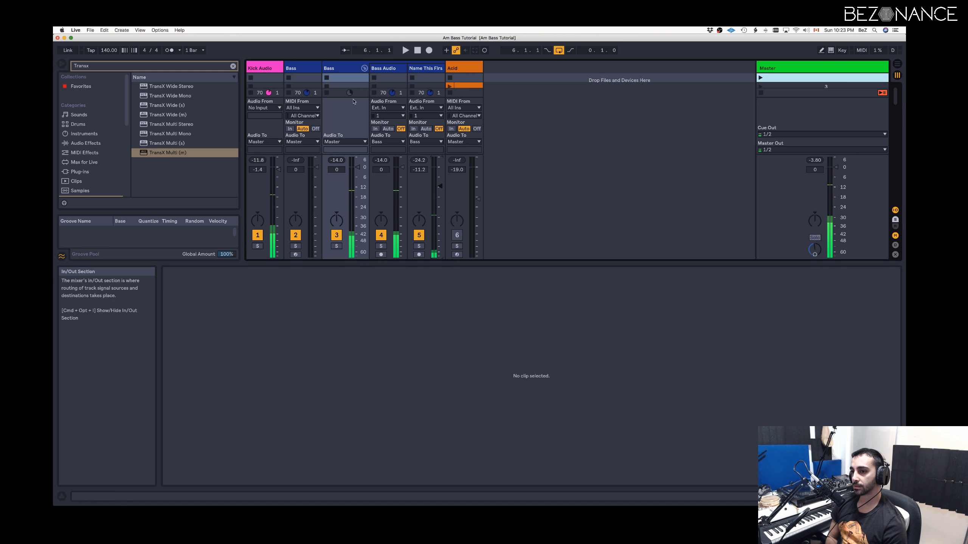
Show the Bass group's device chain and search the browser for Phase, looking through the matching devices and plug-ins.
double_click(344, 69)
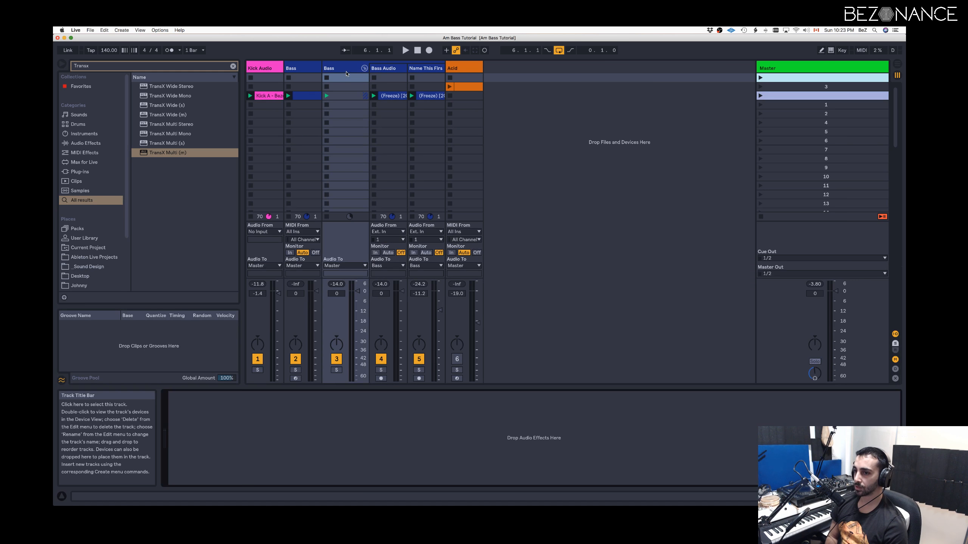
key("super+f")
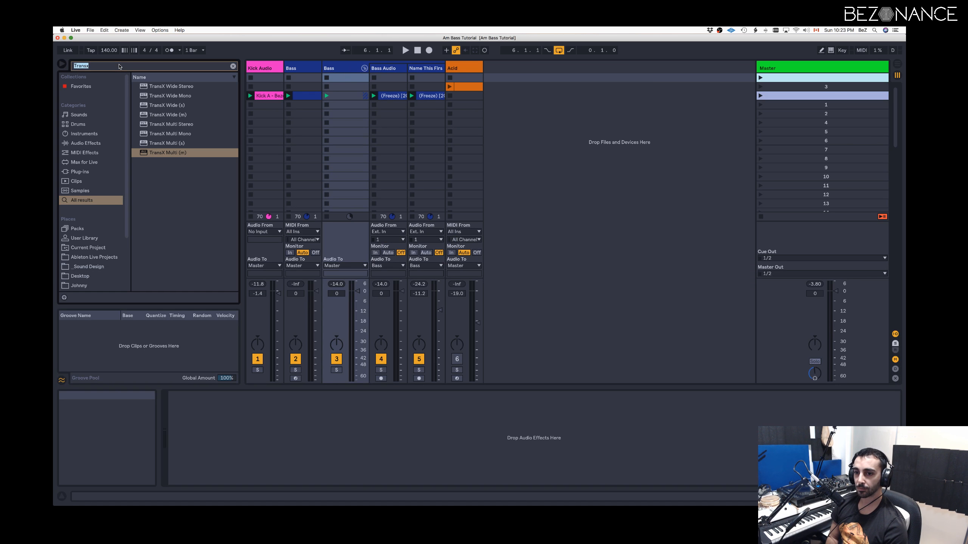
type("Pha")
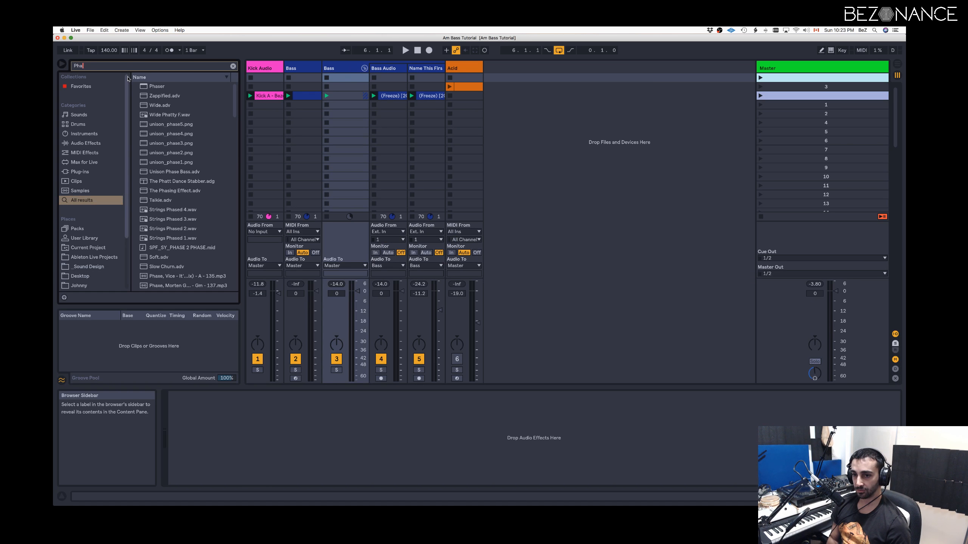
type("se")
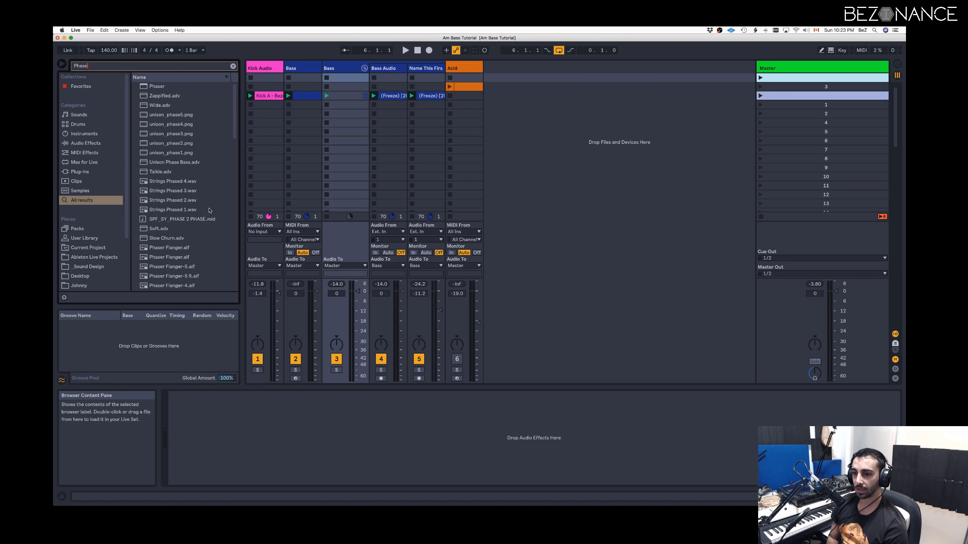
scroll(213, 207, "down", 10)
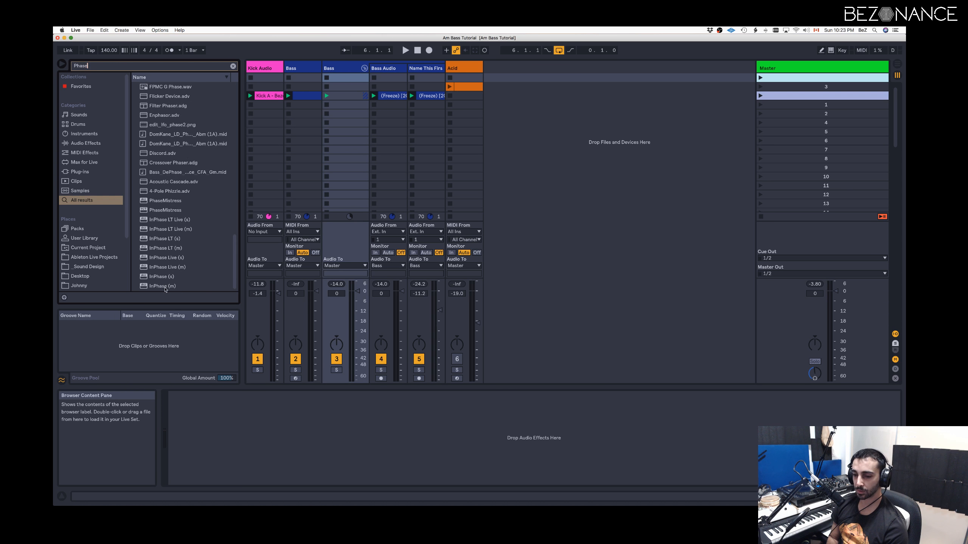
scroll(164, 278, "up", 3)
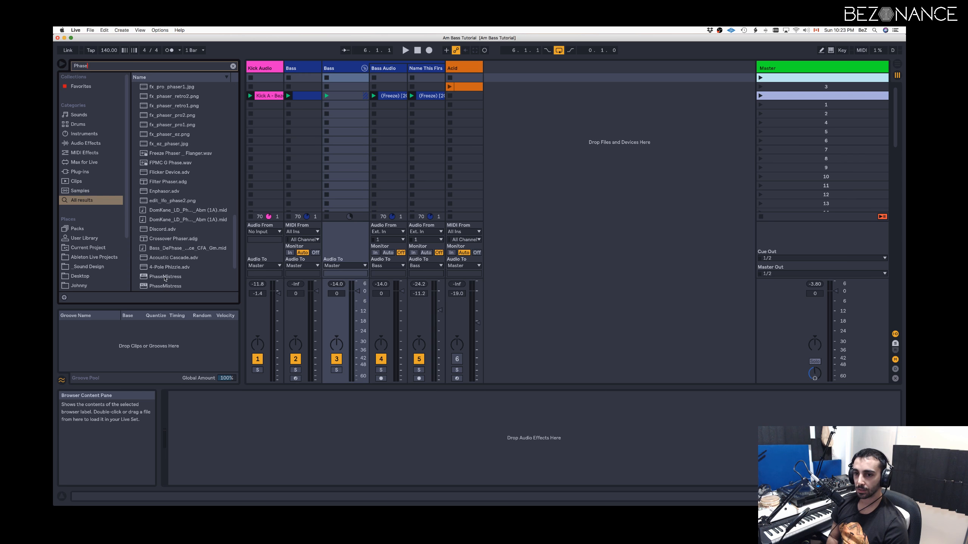
Search the browser for Fabfilter, load FabFilter Pro-Q 2 onto the Bass group and open its interface.
left_click(233, 66)
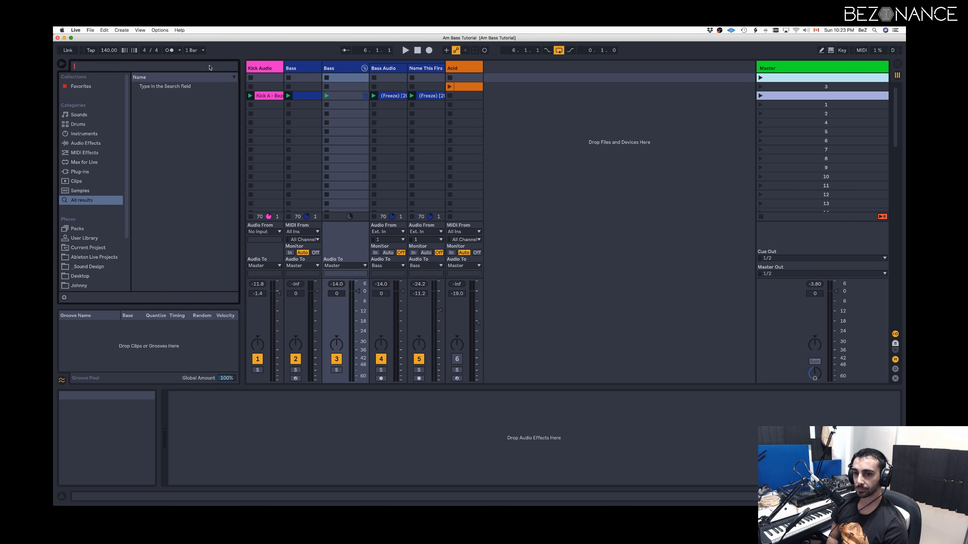
type("Fabfilter")
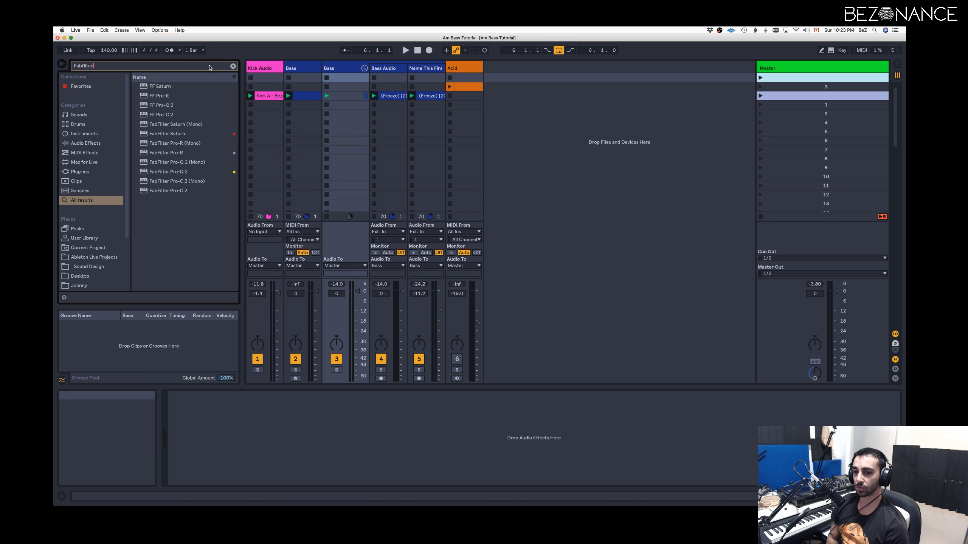
double_click(171, 173)
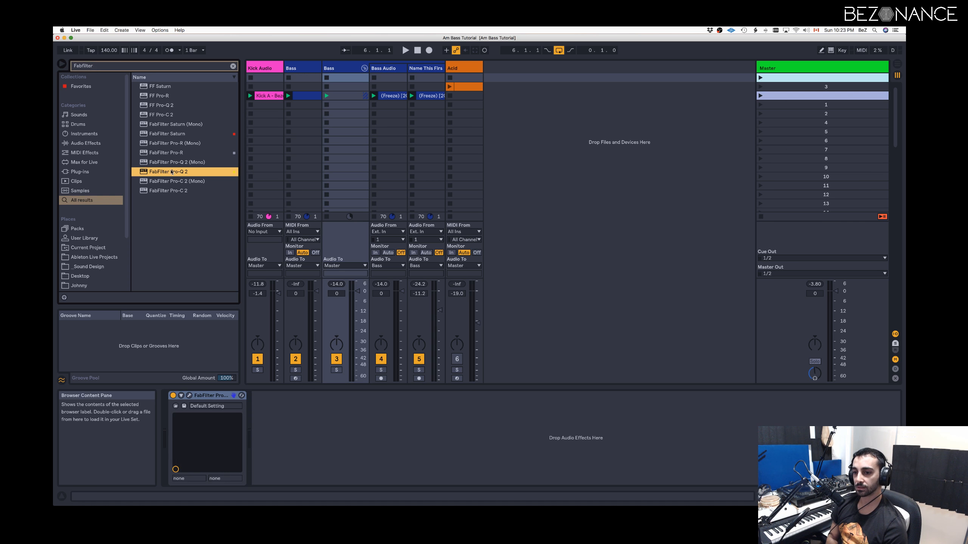
left_click(188, 397)
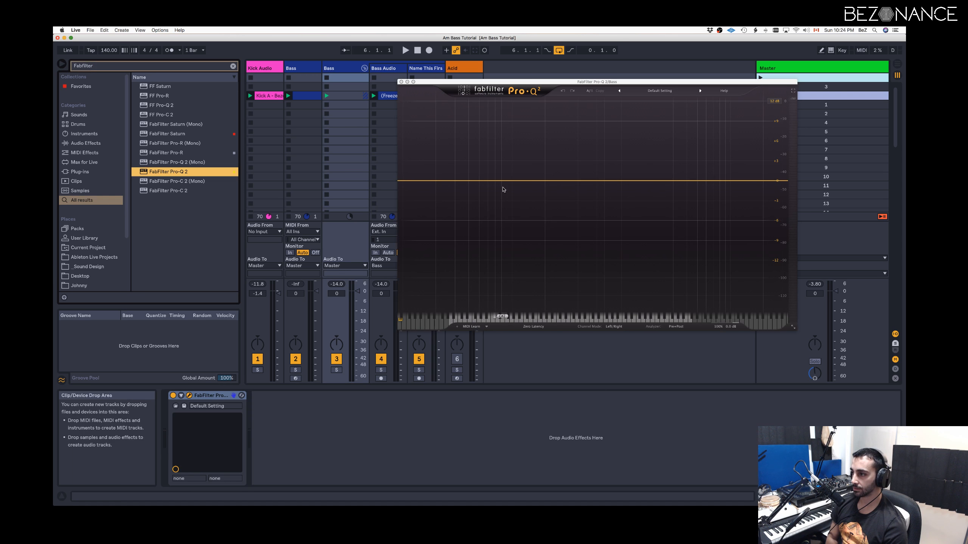
Play the loop through Pro-Q 2 and add a Low Shelf band at about 25 Hz.
key("space")
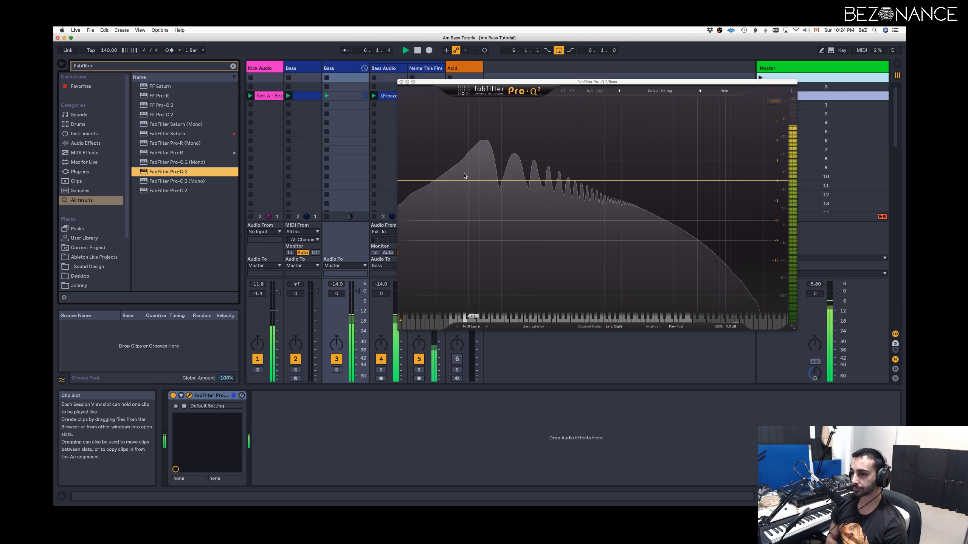
key("space")
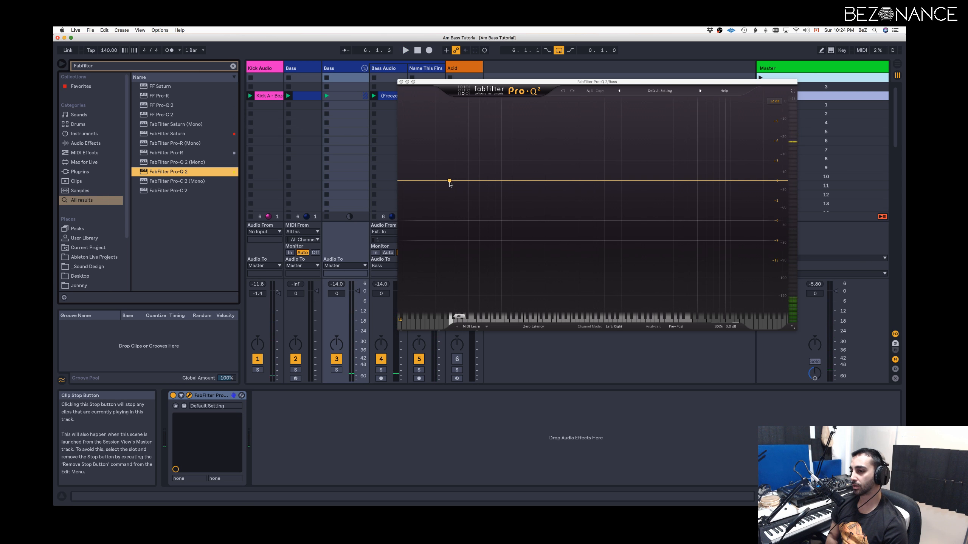
left_click(449, 181)
key("space")
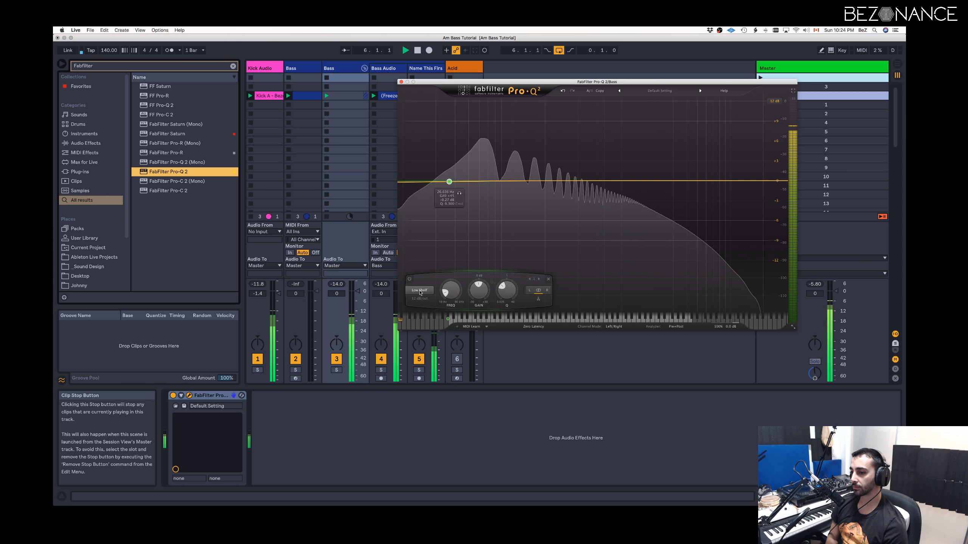
key("space")
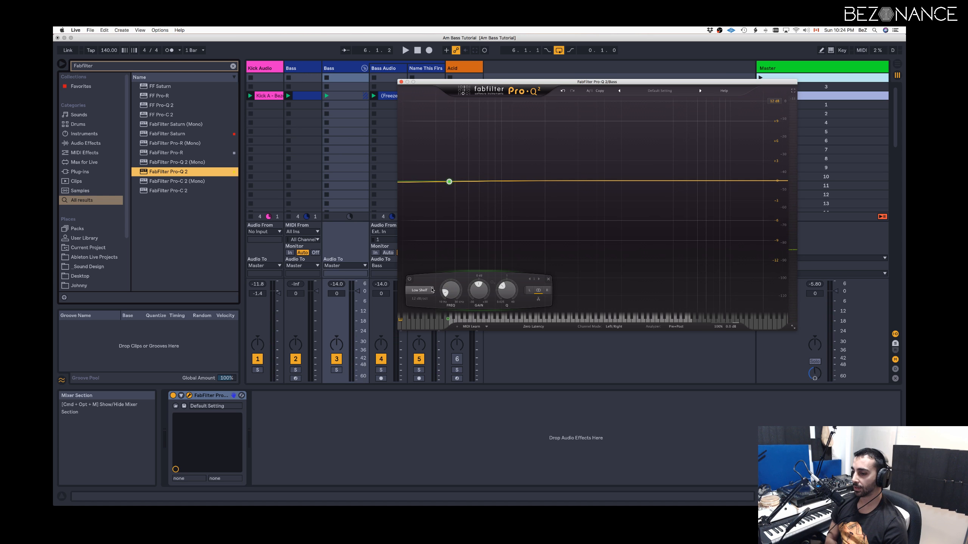
Review Pro-Q 2's phase processing modes, the band's slope options and its available filter shapes.
mouse_move(431, 290)
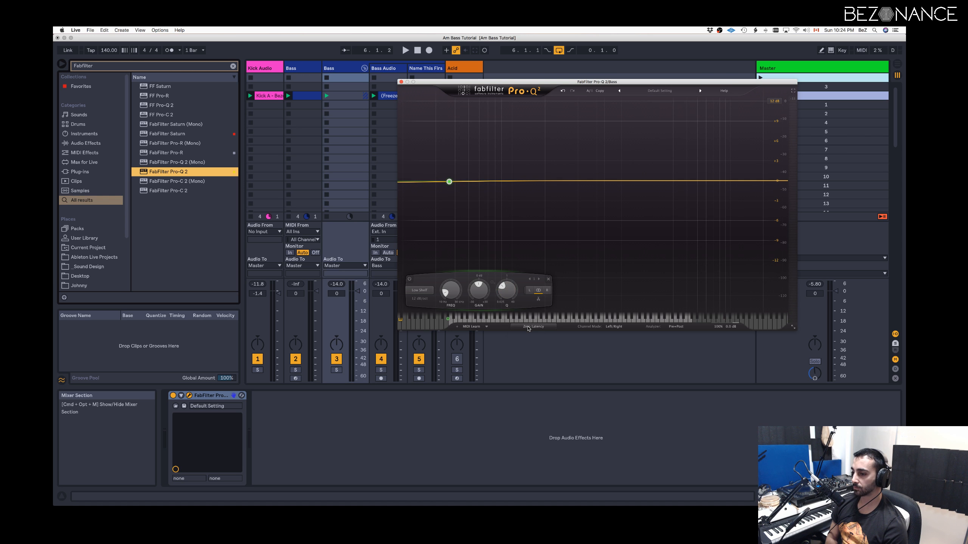
left_click(529, 327)
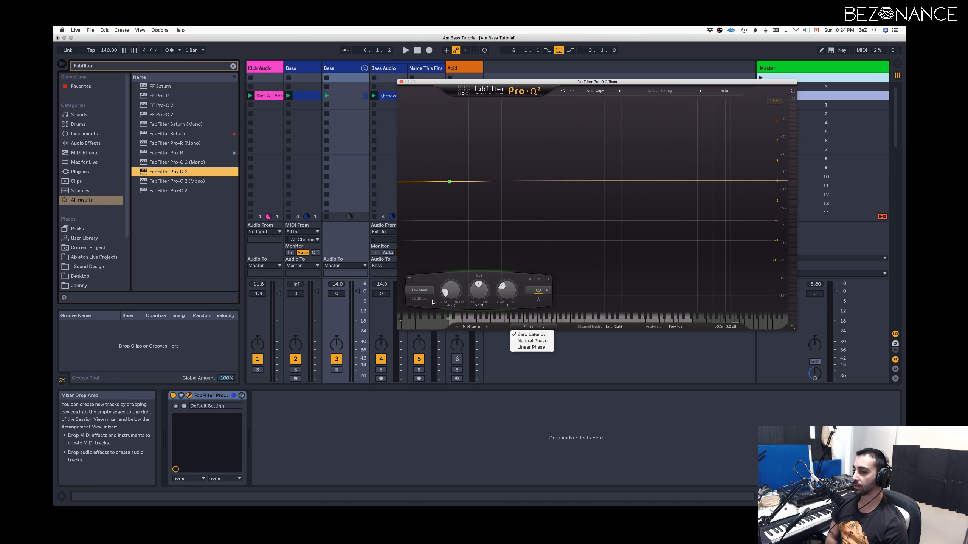
left_click(432, 303)
left_click(421, 299)
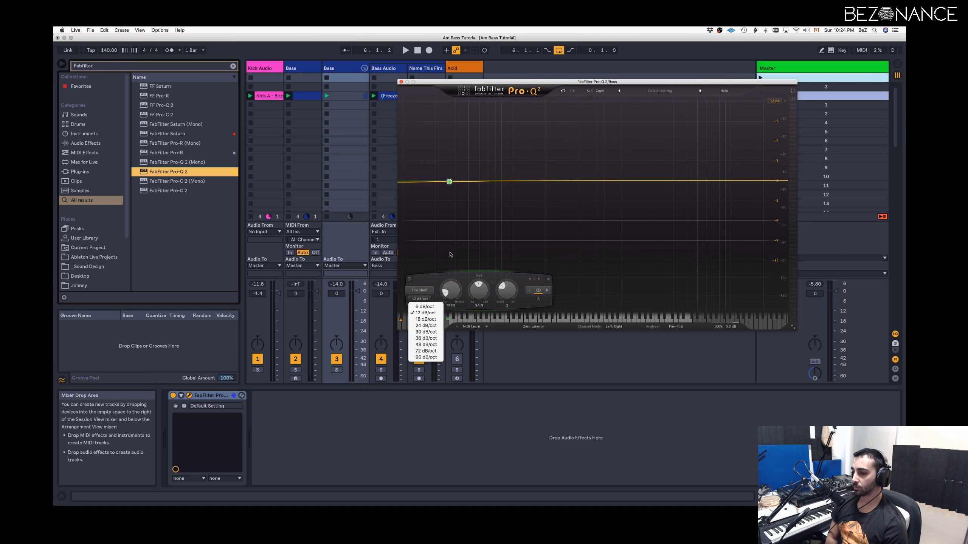
left_click(456, 235)
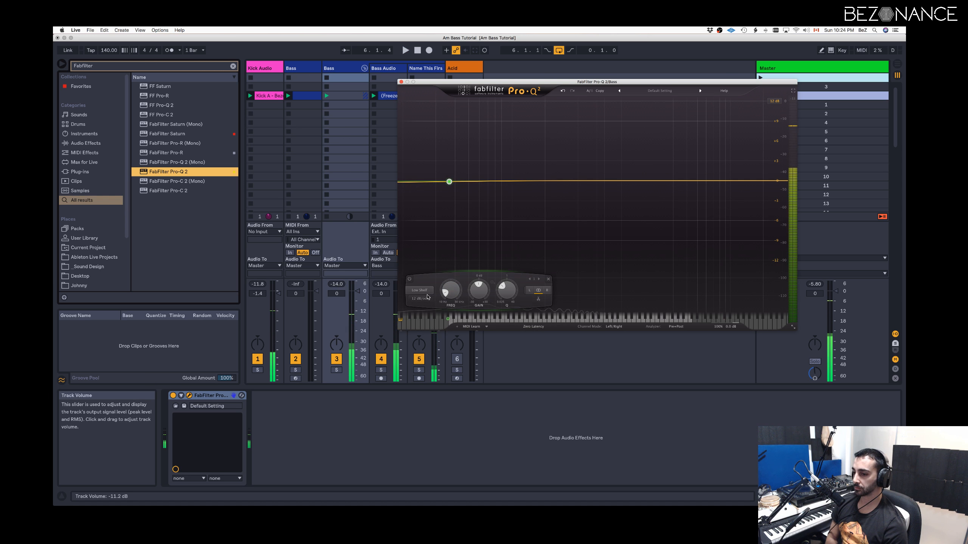
left_click(424, 292)
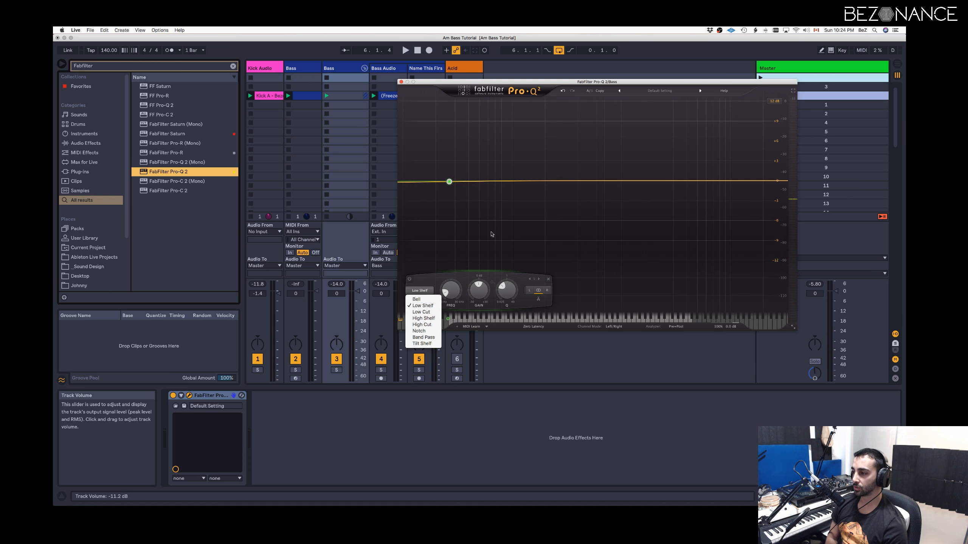
left_click(491, 234)
With the loop playing, change the band to a Low Cut, reset its Q and fine-tune its cutoff frequency at the bottom of the spectrum.
key("space")
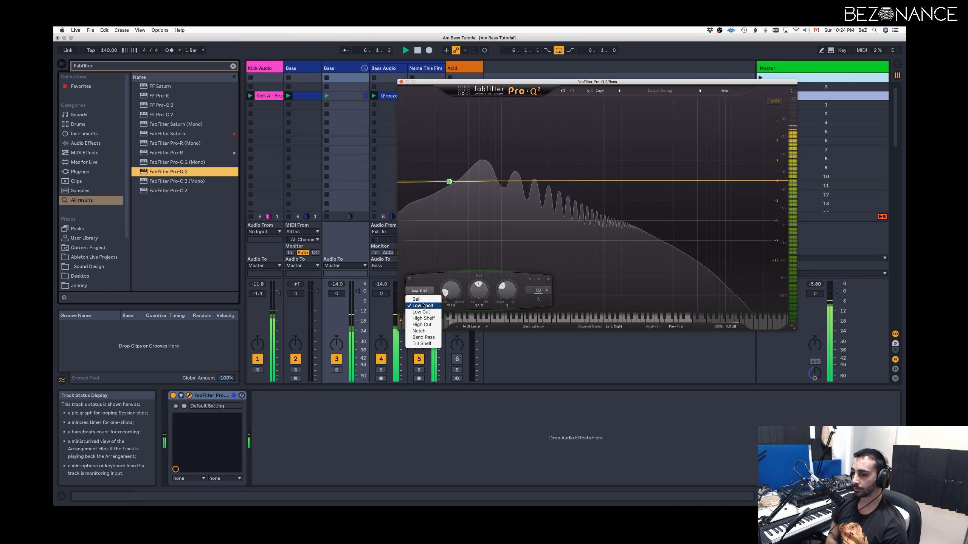
left_click(425, 306)
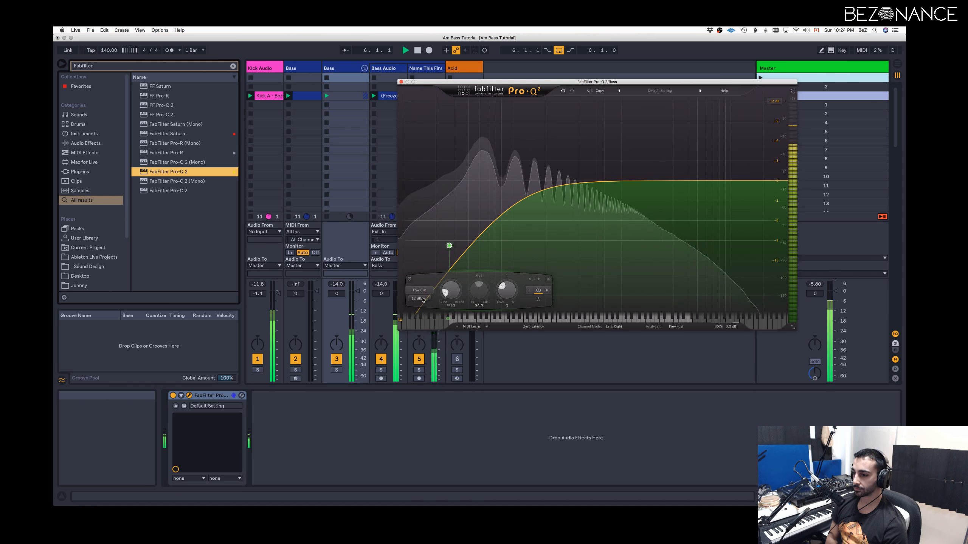
double_click(503, 289)
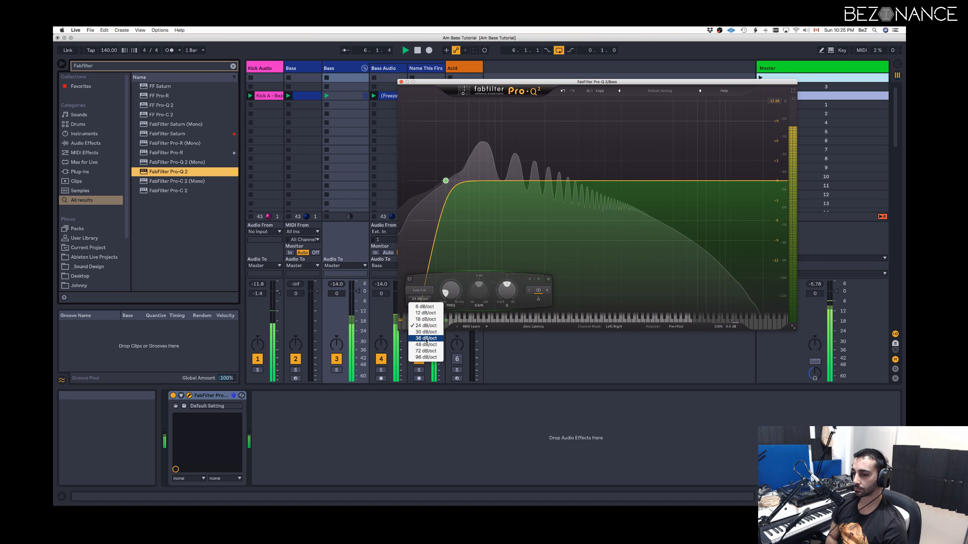
left_click_drag(448, 291, 449, 292)
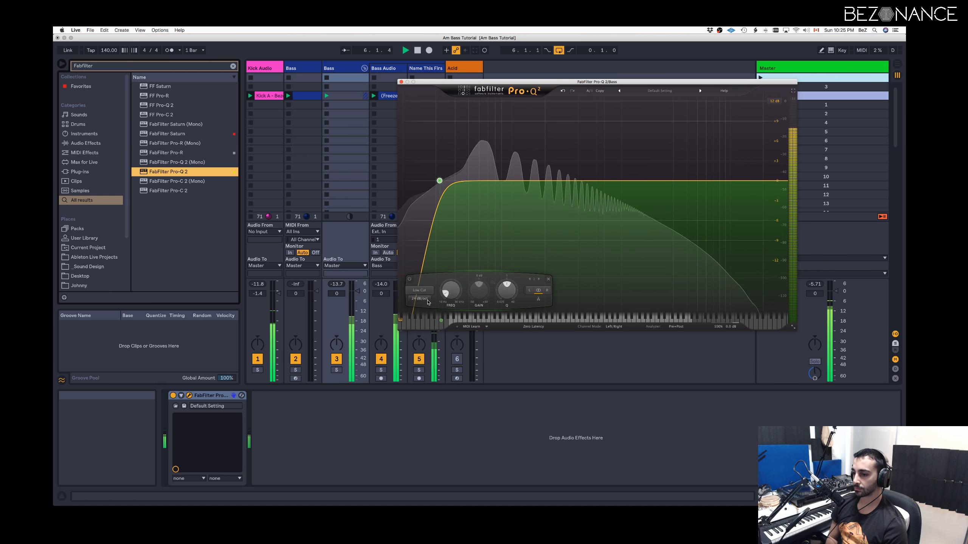
Set Pro-Q 2 to Linear Phase with a 48 dB/oct low cut at about 26 Hz and compare the sound with the EQ bypassed.
left_click(533, 326)
left_click(530, 348)
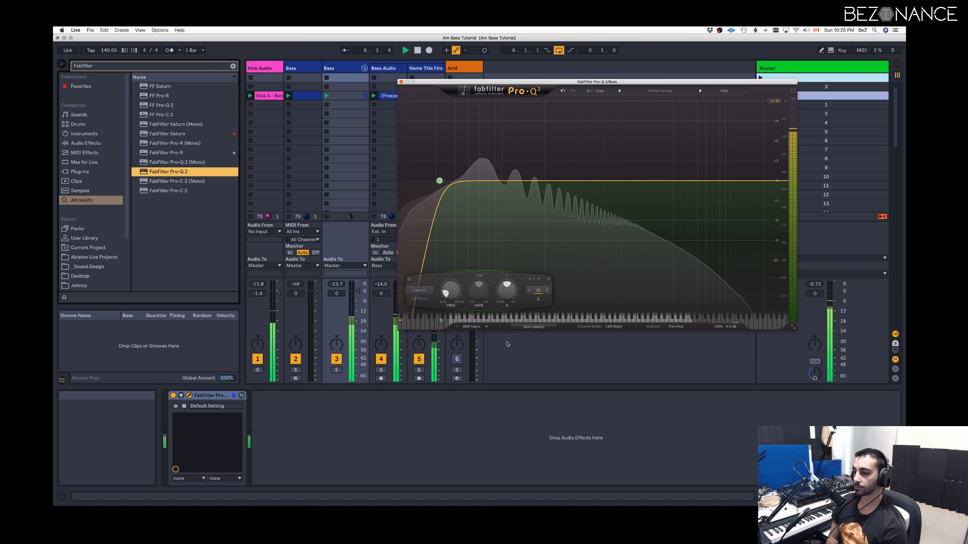
left_click(420, 299)
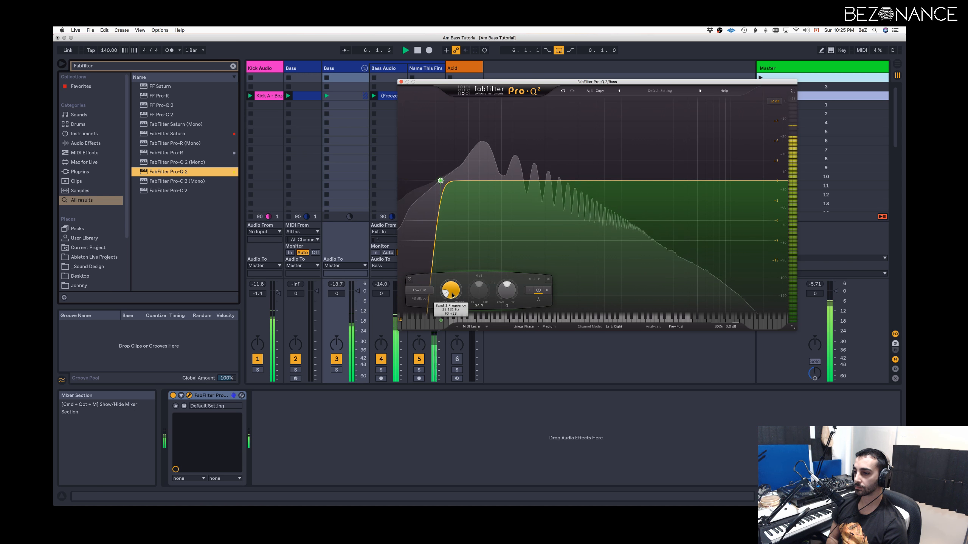
left_click_drag(453, 296, 453, 290)
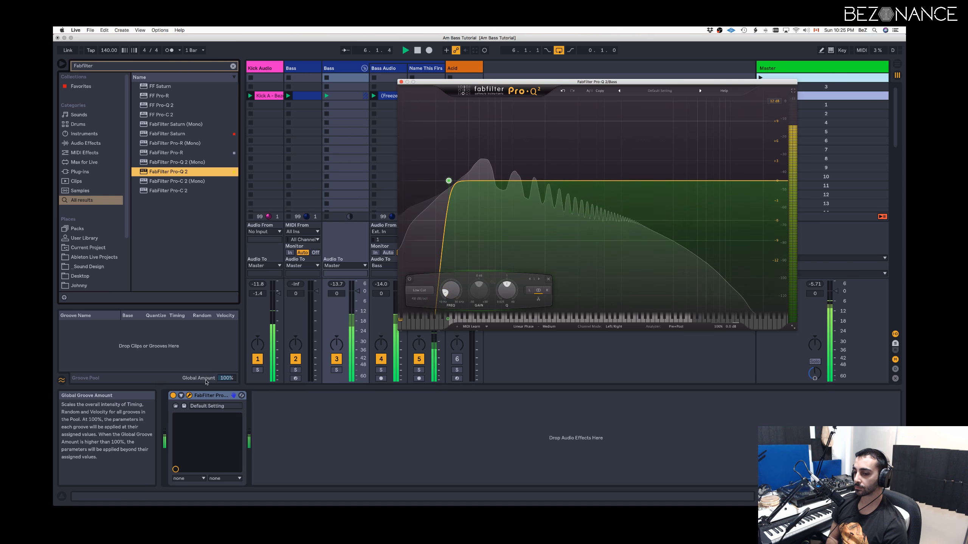
left_click(173, 396)
left_click(173, 395)
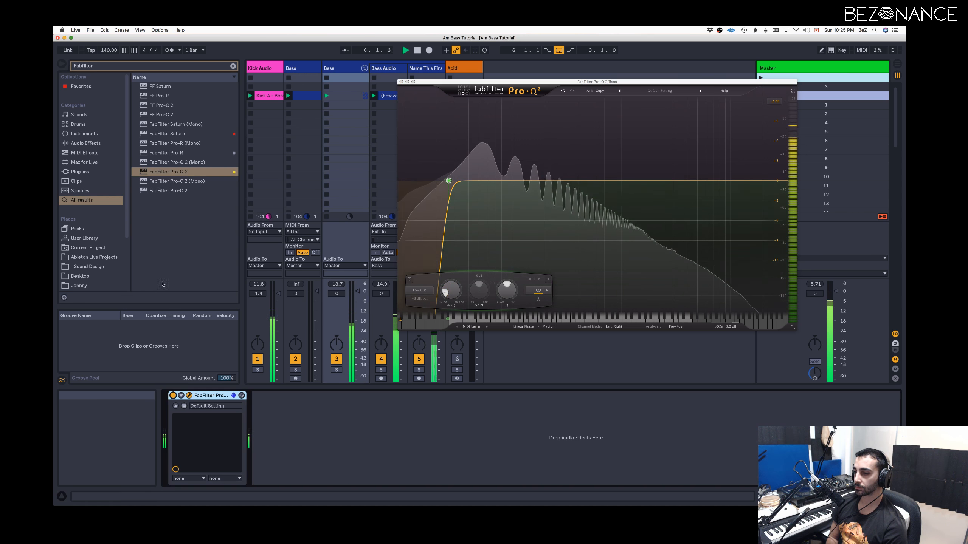
Search the browser for PHA, load Voxengo PHA-979 after the EQ on the Bass group and open its interface.
left_click(106, 69)
key("super+a")
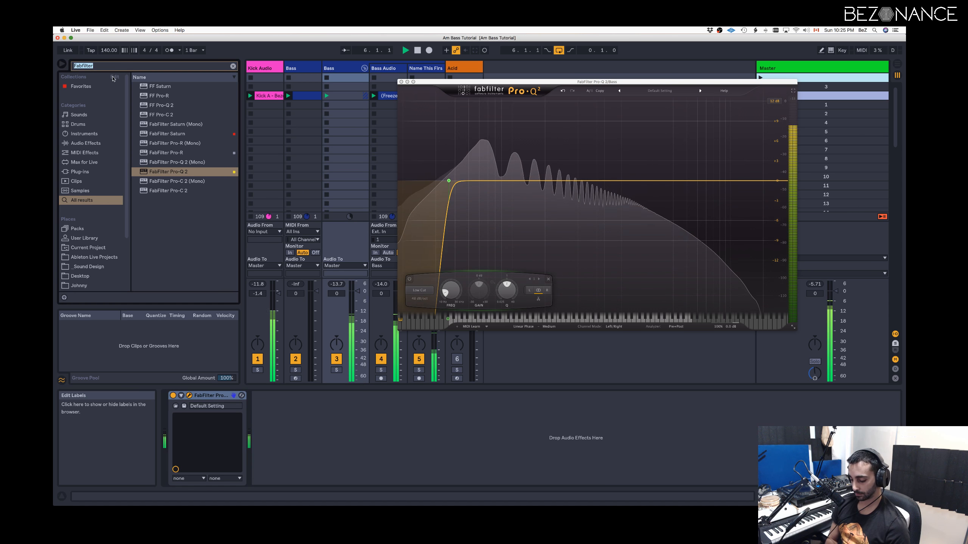
type("PHA")
scroll(160, 188, "down", 10)
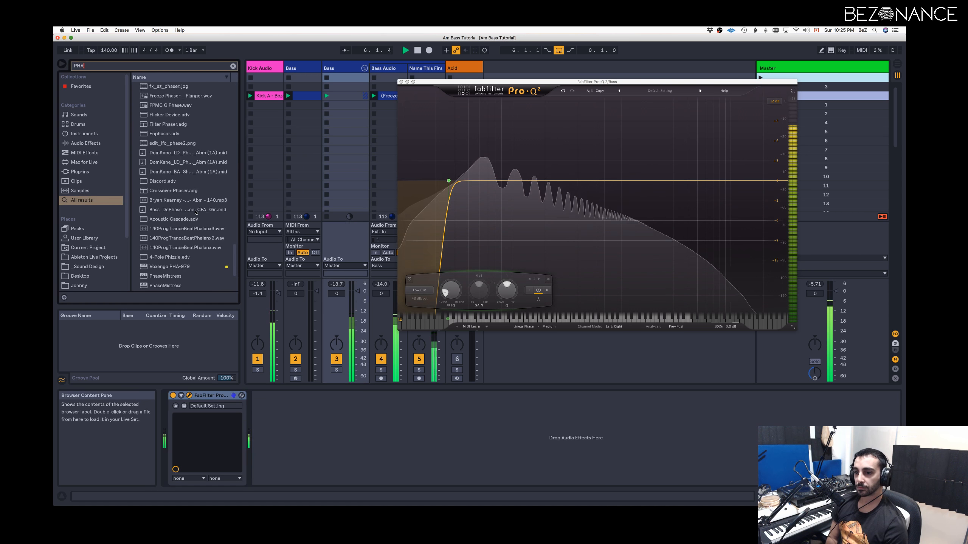
double_click(168, 191)
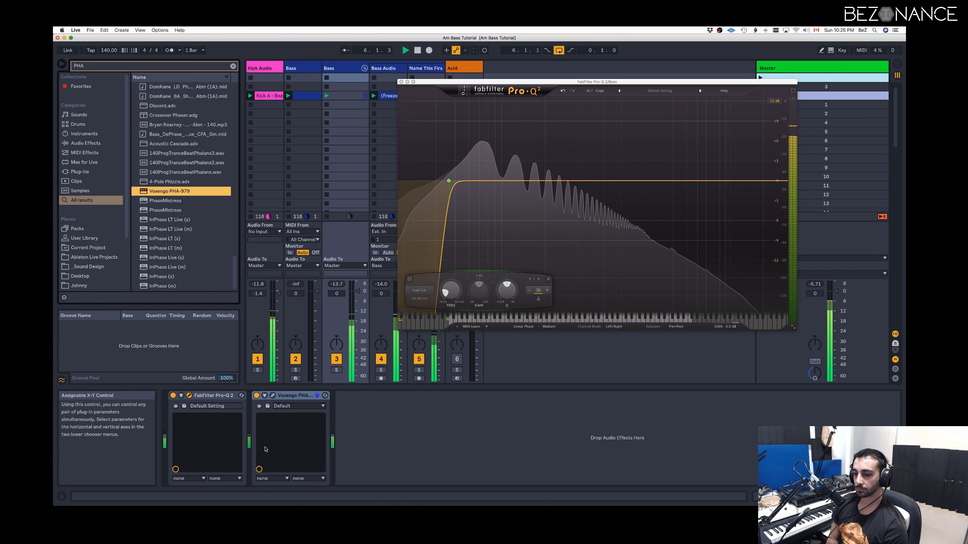
left_click(273, 396)
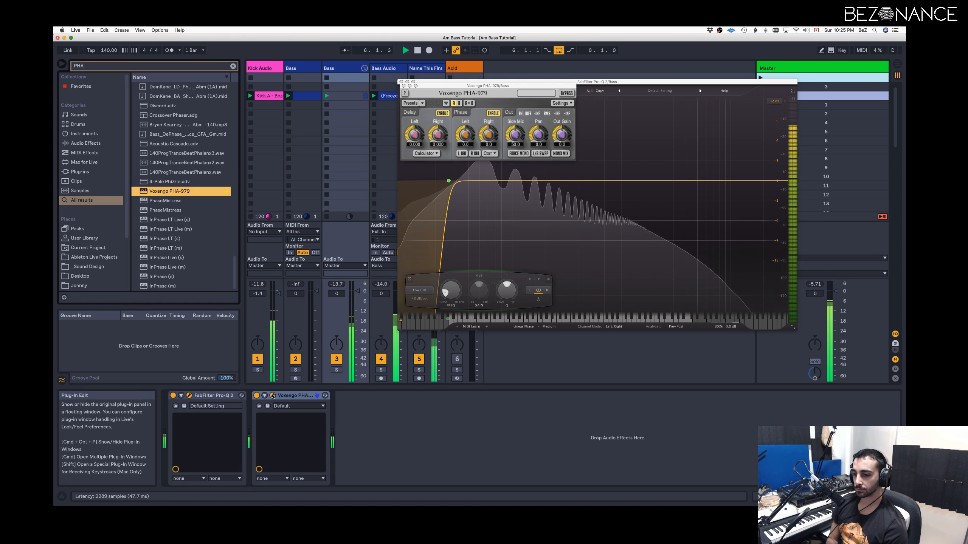
Enable Force Mono in PHA-979 and adjust the left phase while listening to the loop.
left_click(519, 157)
left_click(518, 154)
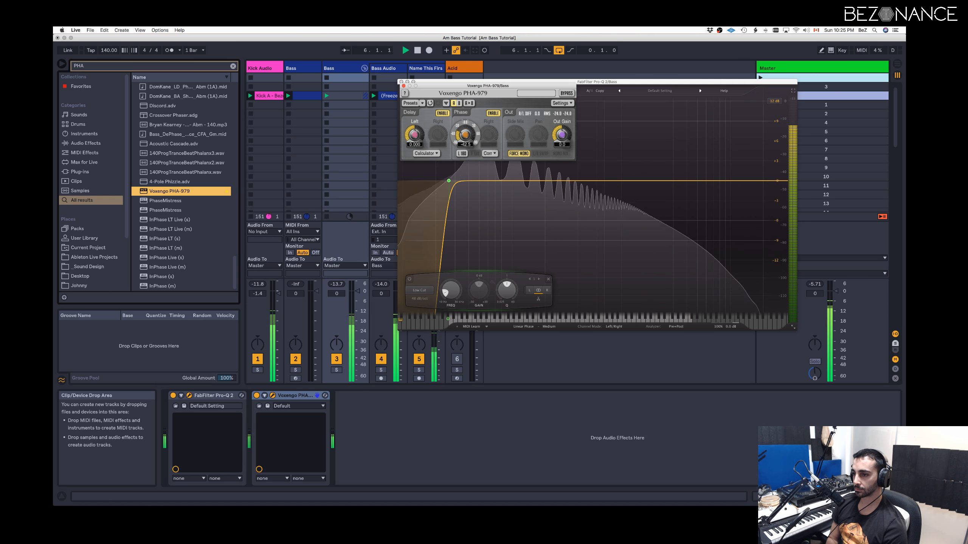
left_click(517, 154)
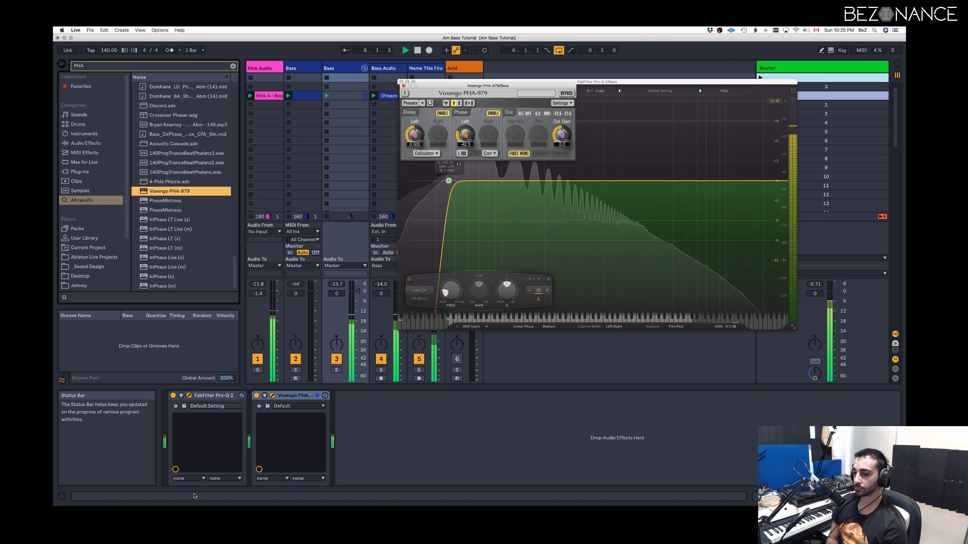
Compare the bass with PHA-979 on and off, leaving the device switched off.
left_click(256, 395)
left_click(256, 396)
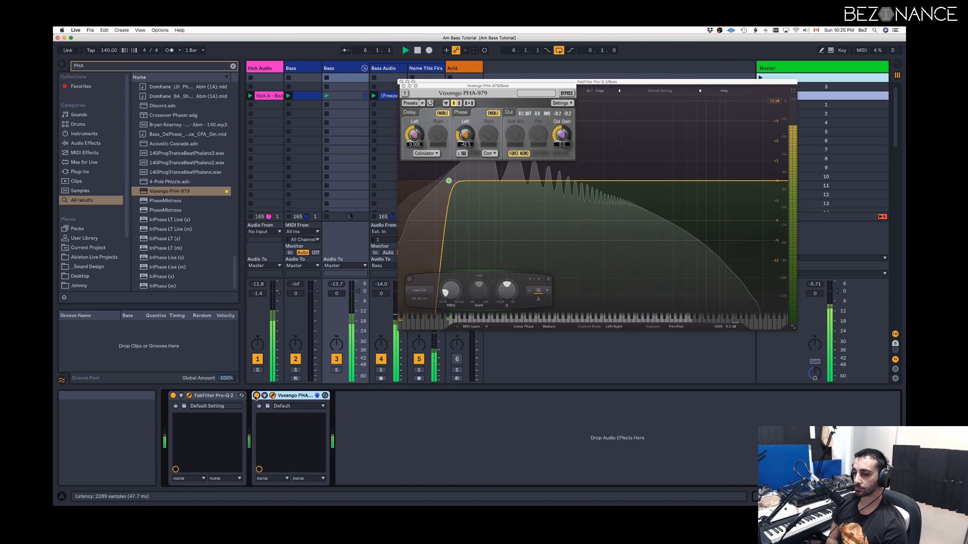
left_click(256, 396)
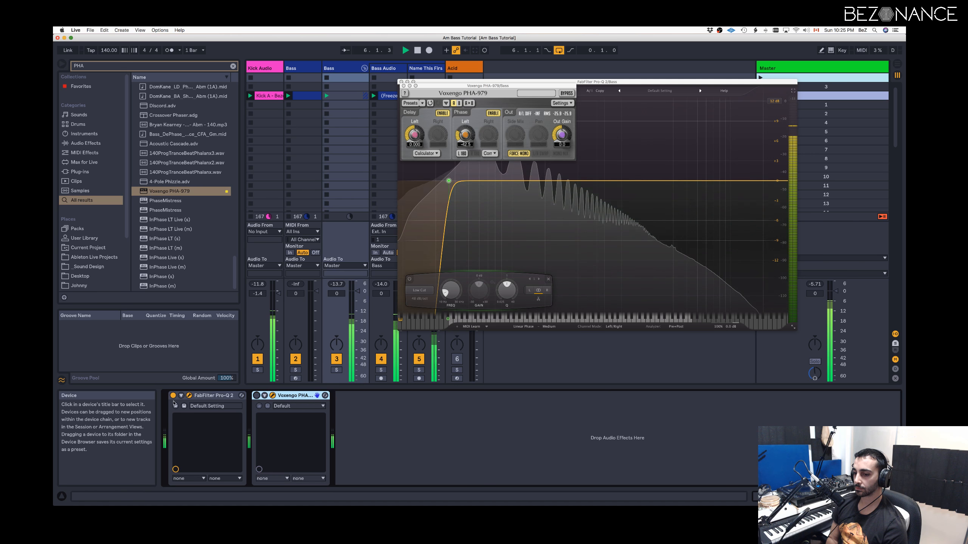
Try Pro-Q 2 in Zero Latency mode with the low cut lowered to about 12 Hz, and undo both changes.
left_click(533, 327)
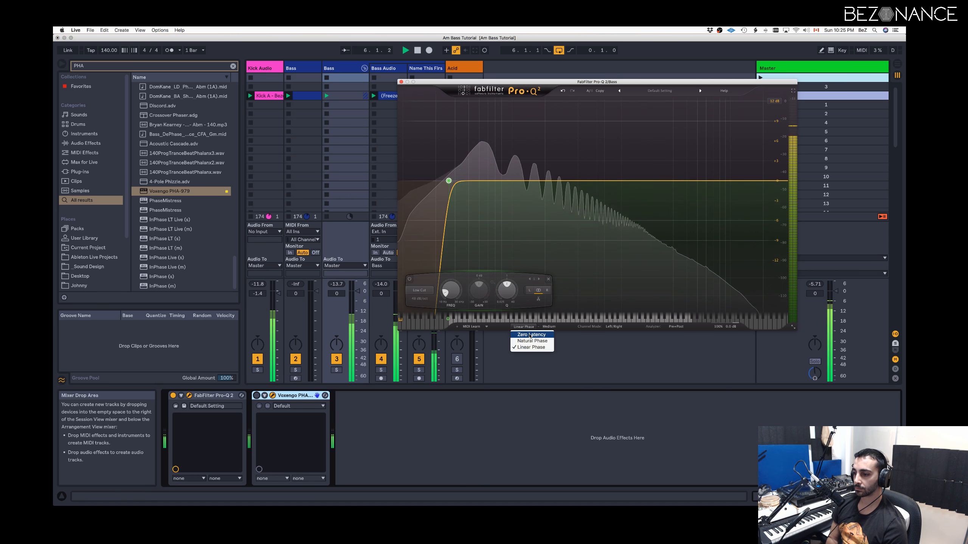
left_click(530, 335)
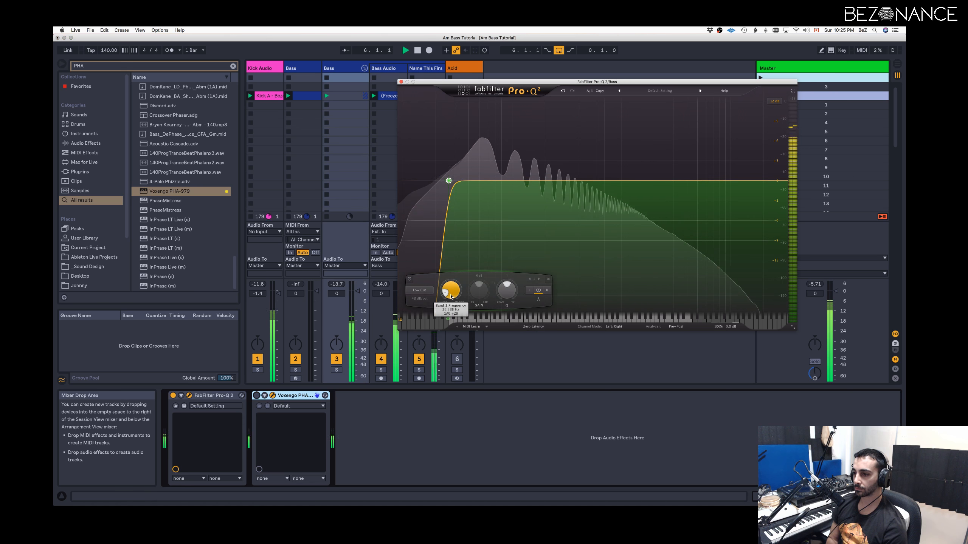
left_click_drag(451, 297, 453, 317)
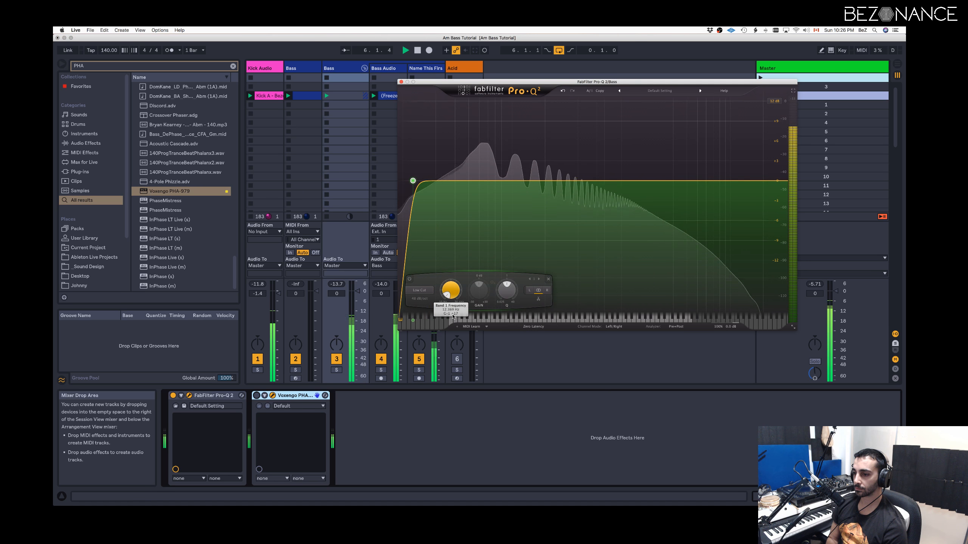
left_click(562, 92)
left_click(562, 92)
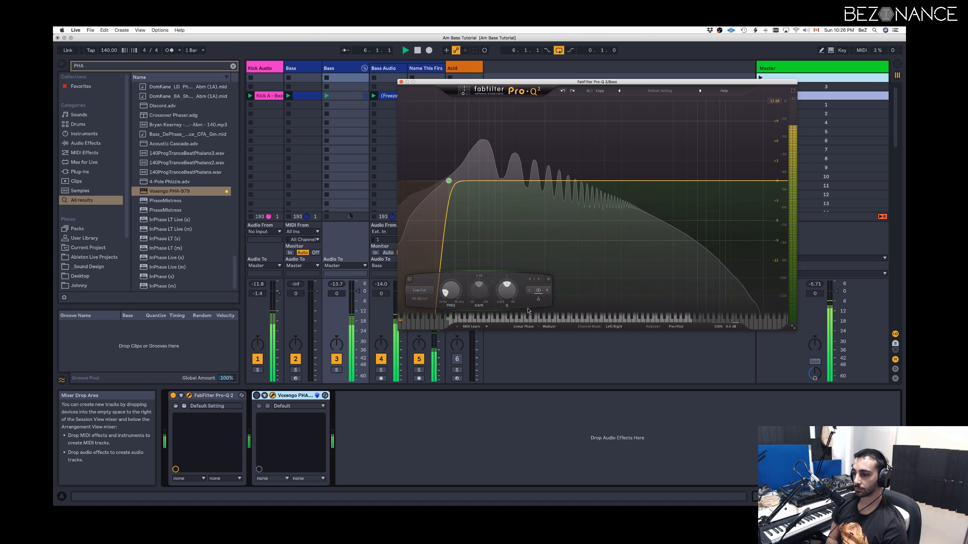
Stop playback and review Pro-Q 2's low-cut slope choices and its processing mode choices, leaving both as they are.
key("space")
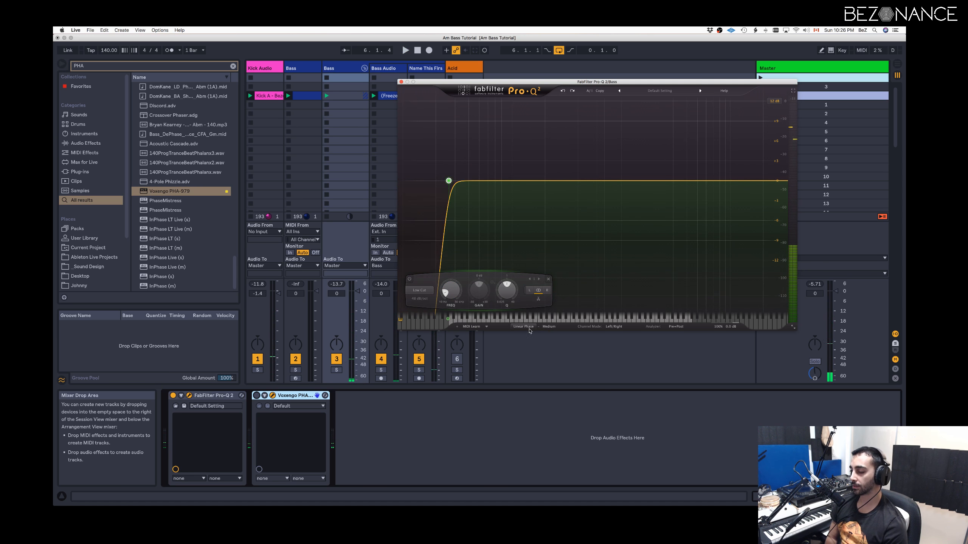
left_click(419, 299)
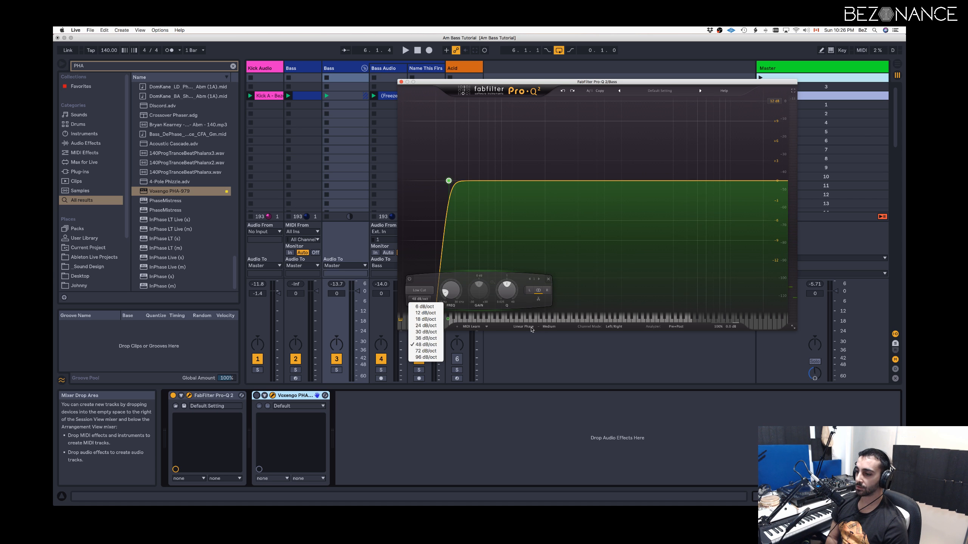
left_click(521, 236)
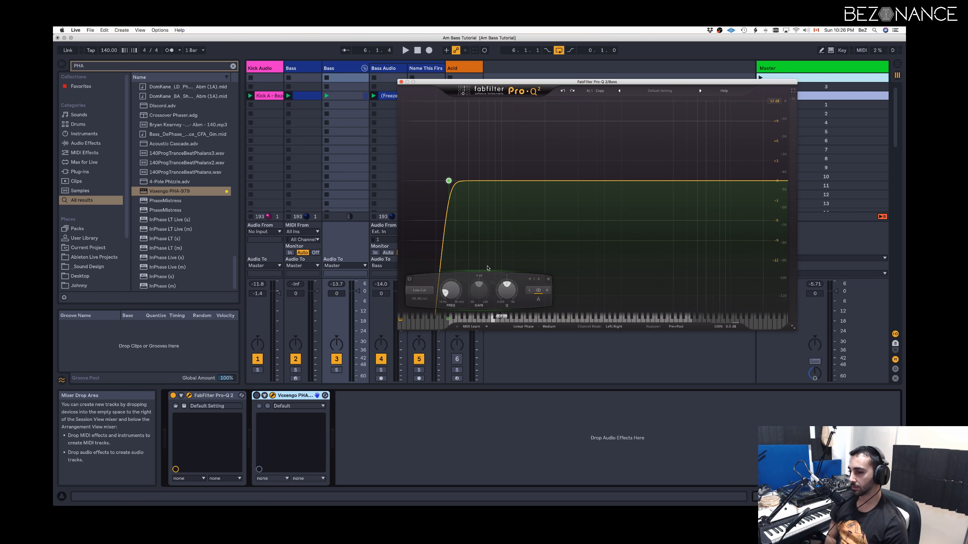
left_click(529, 328)
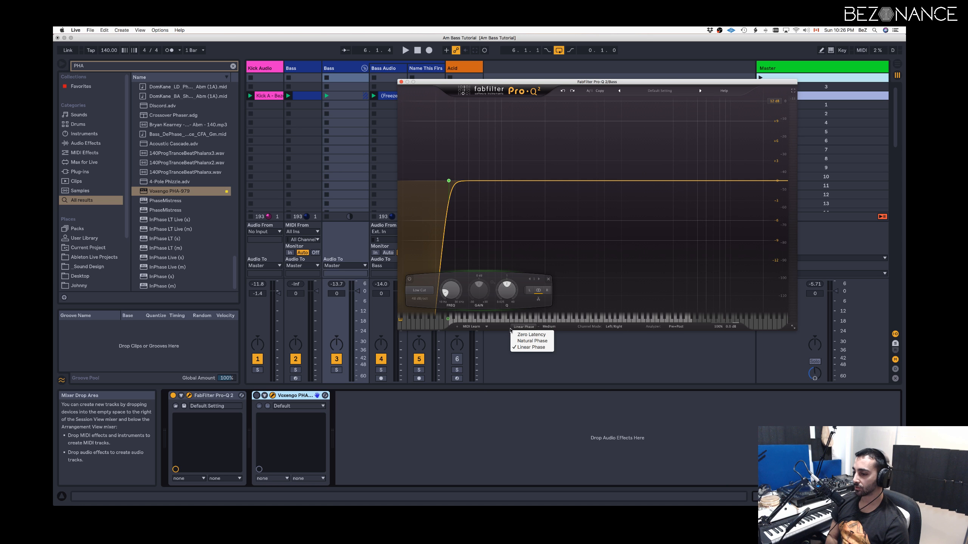
left_click(511, 329)
left_click(518, 328)
left_click(510, 329)
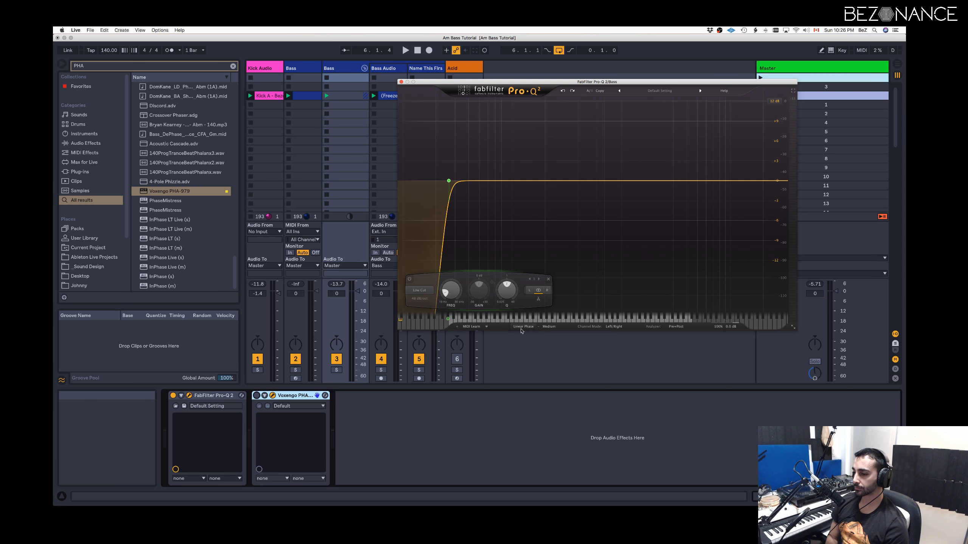
Try Pro-Q 2's linear-phase resolution at High while playing the loop, and set it to Very High.
left_click(549, 328)
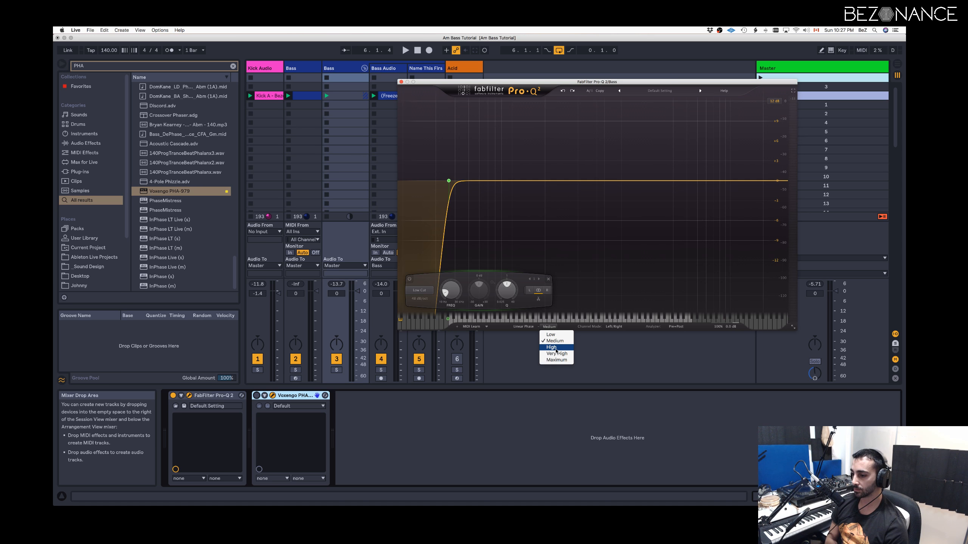
left_click(556, 347)
key("space")
left_click(548, 327)
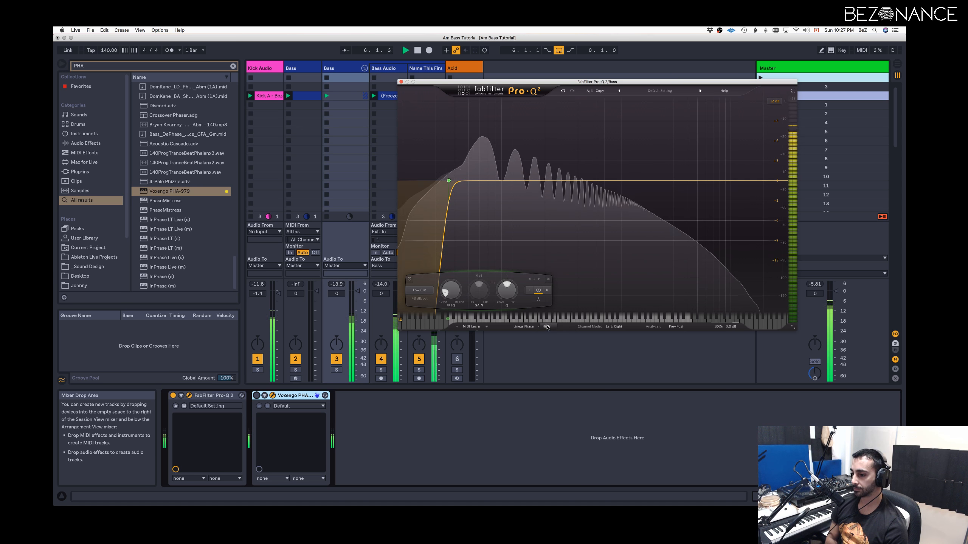
left_click(555, 353)
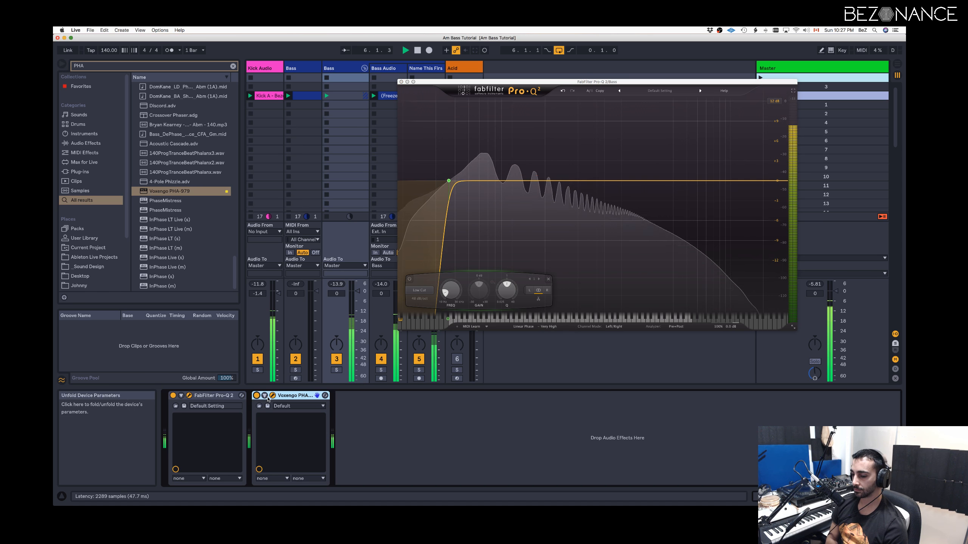
Switch PHA-979 on, open its interface and place its window below the Pro-Q 2 window.
left_click(256, 396)
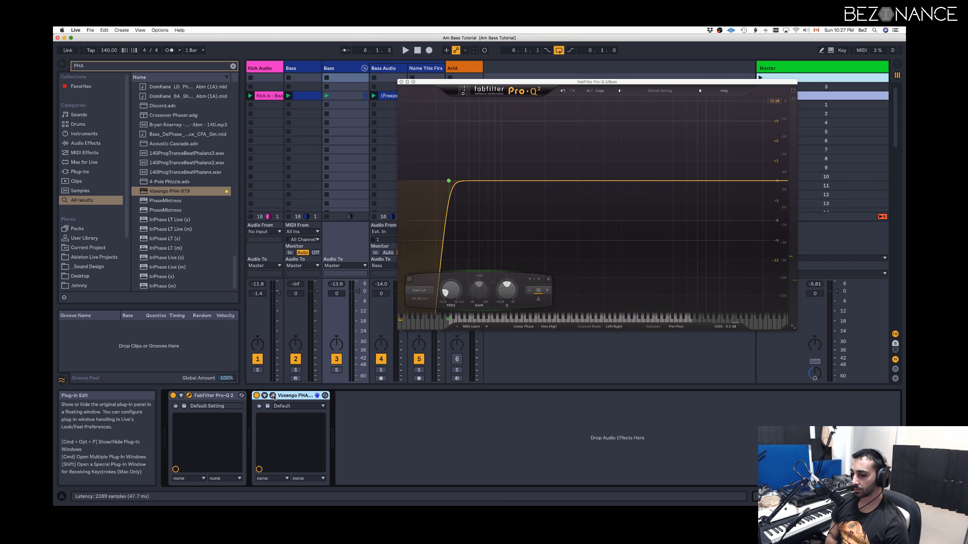
left_click(273, 396)
left_click_drag(497, 86, 585, 339)
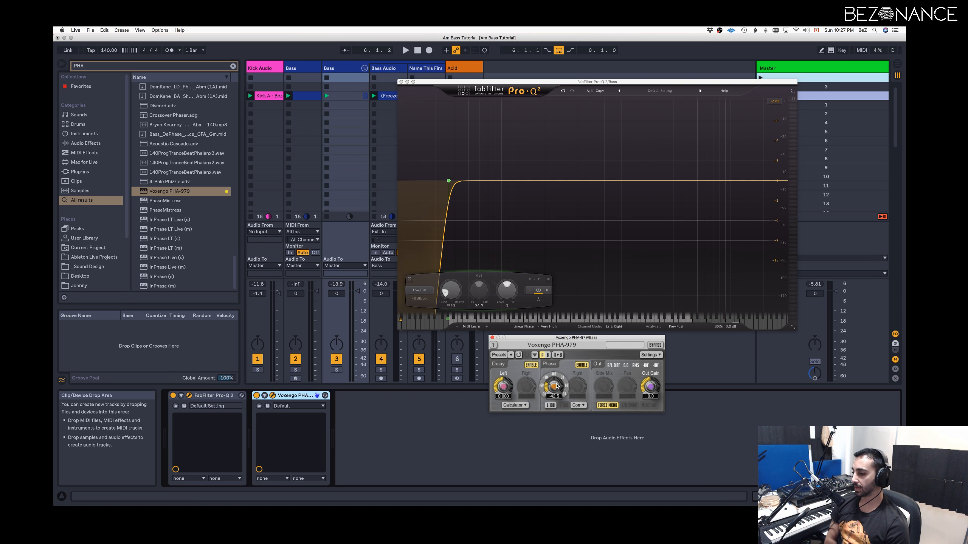
Play the loop and sweep PHA-979's left phase, fine-tuning it by ear for the strongest kick and bass low end.
key("space")
left_click_drag(557, 387, 557, 347)
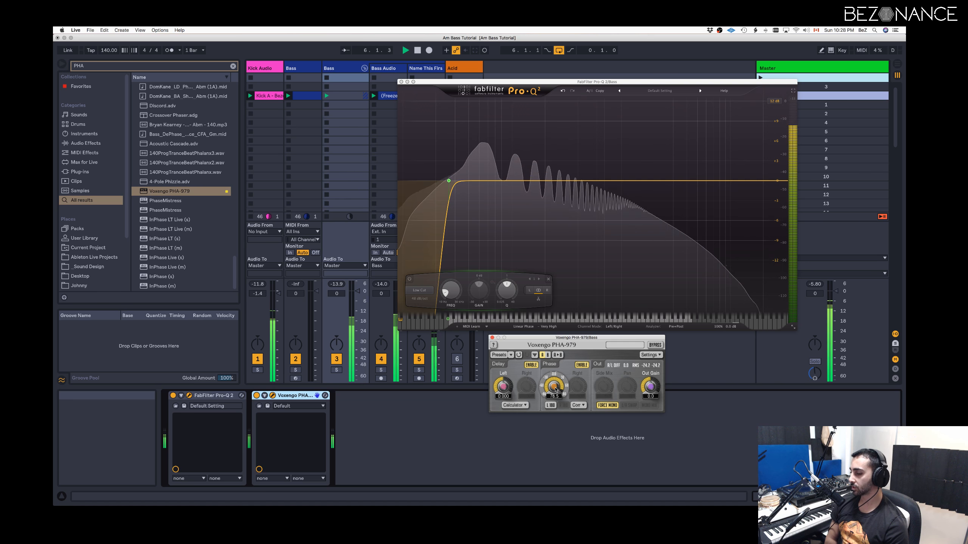
mouse_move(554, 386)
left_mouse_down()
mouse_move(553, 397)
mouse_move(553, 389)
left_mouse_up()
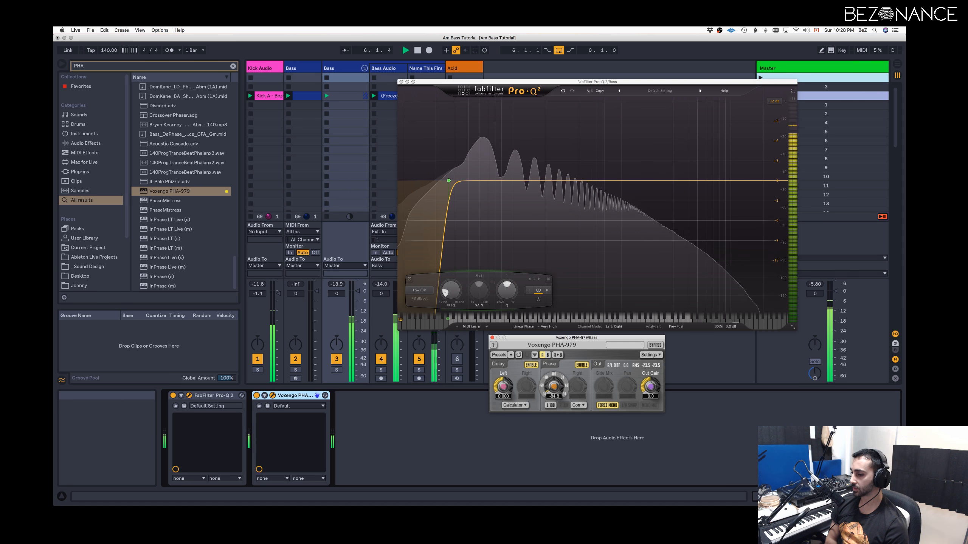
left_click_drag(553, 387, 553, 379)
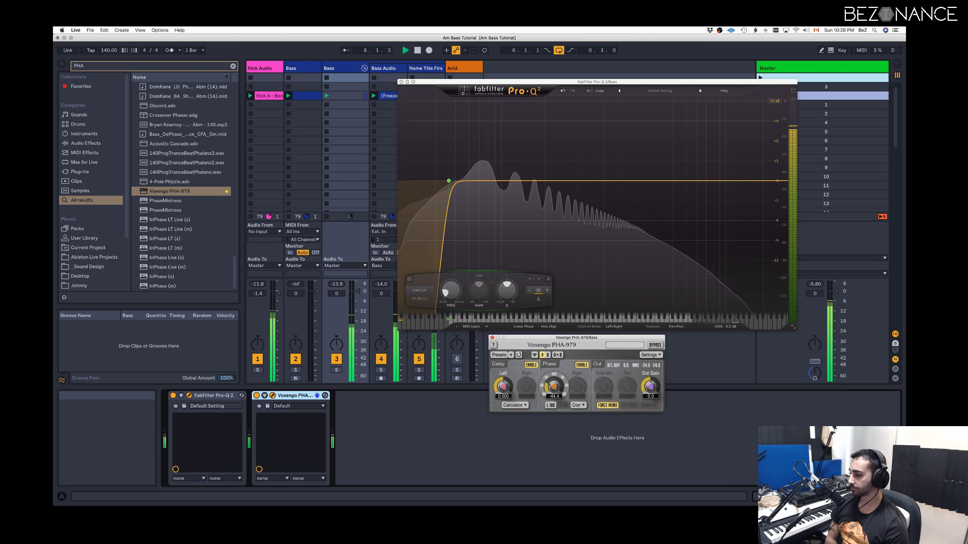
mouse_move(553, 380)
left_mouse_down()
mouse_move(553, 357)
mouse_move(553, 391)
mouse_move(554, 372)
left_mouse_up()
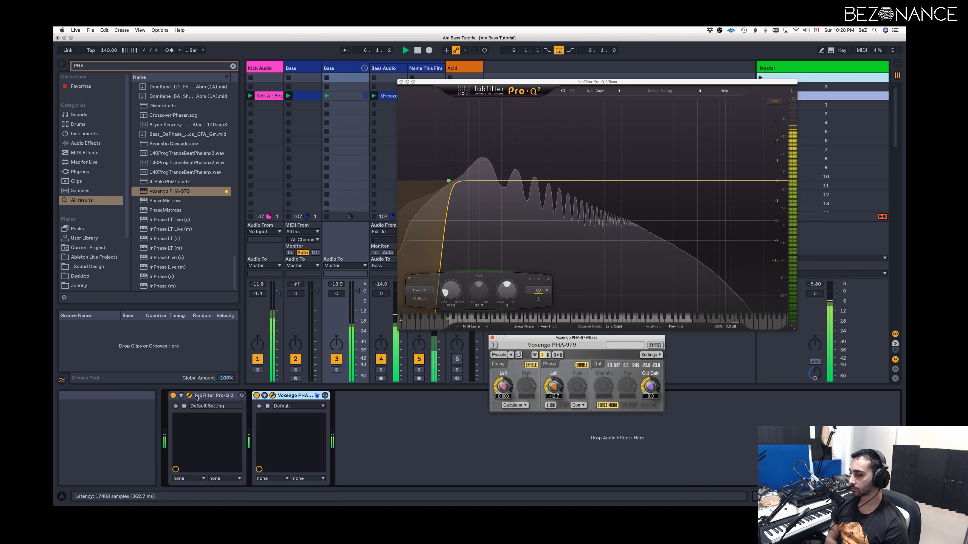
Compare the bass with PHA-979 off and on, leave the device on and stop playback.
left_click(256, 396)
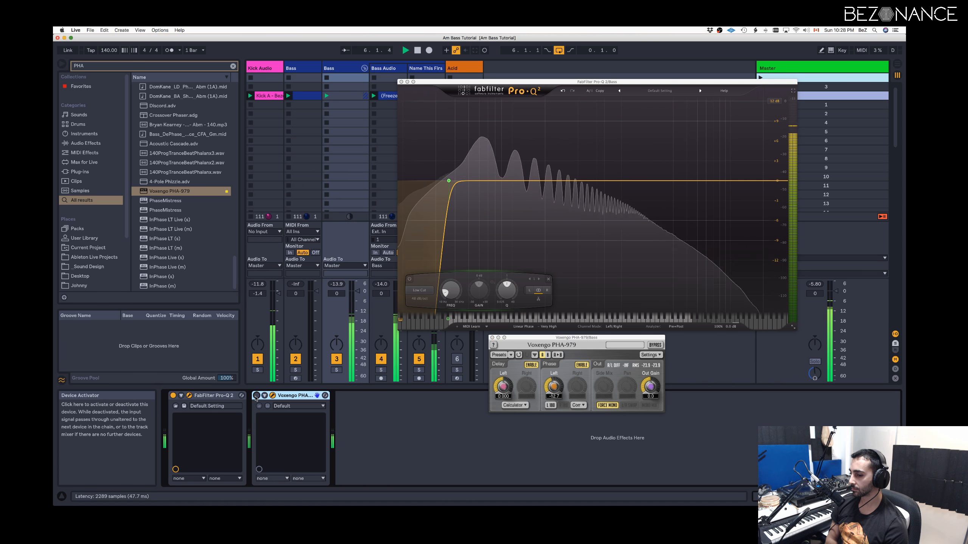
left_click(256, 395)
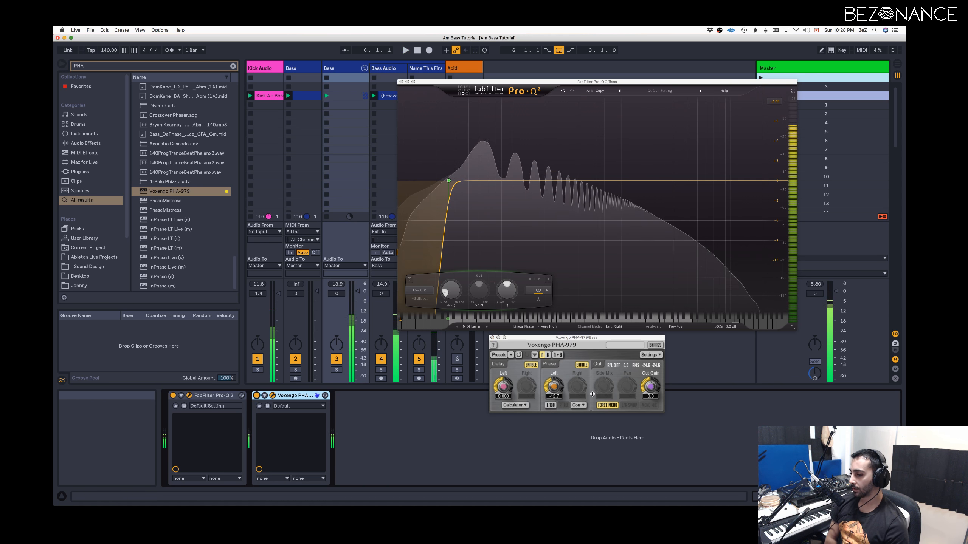
key("space")
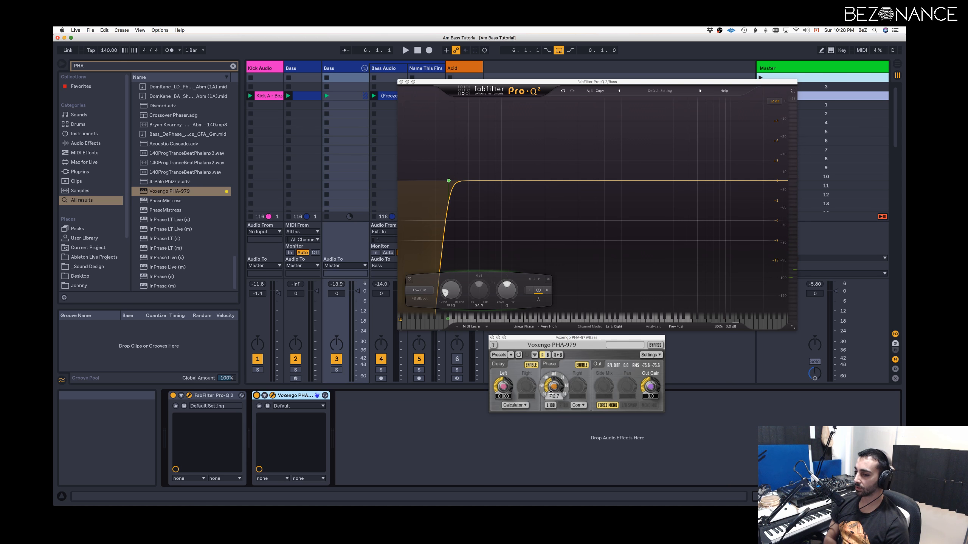
Move the Pro-Q 2 window aside, search the browser for exo, load s(M)exoscope on the Master and open its interface.
left_click(434, 90)
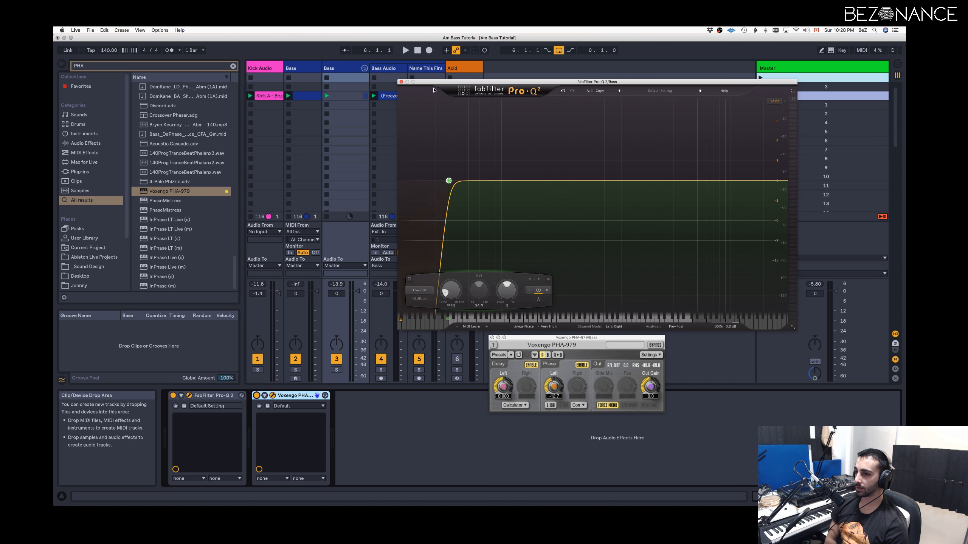
left_click_drag(443, 87, 354, 89)
left_click(87, 65)
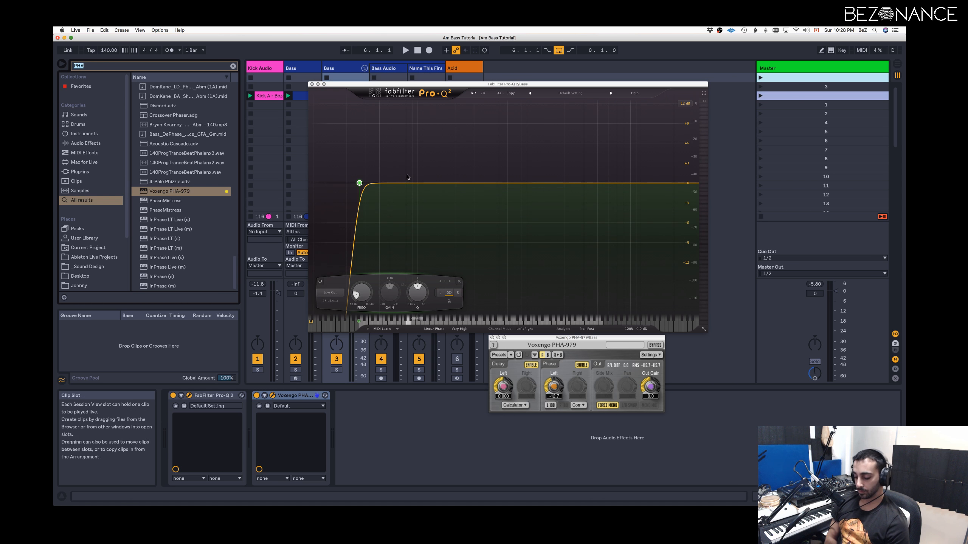
type("exo")
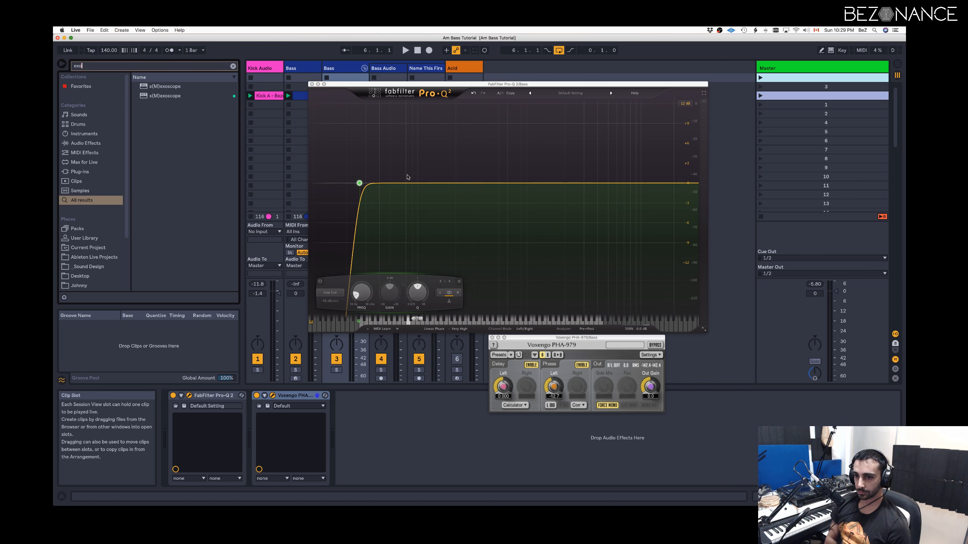
left_click_drag(154, 96, 777, 66)
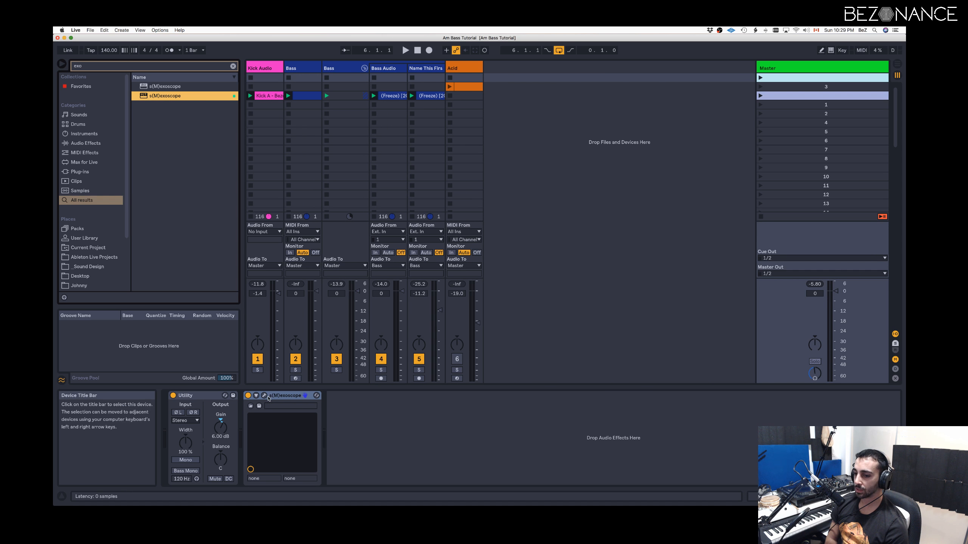
left_click(264, 395)
Play the loop, adjust s(M)exoscope's time range, reposition its window over the empty session area and freeze the waveform.
key("space")
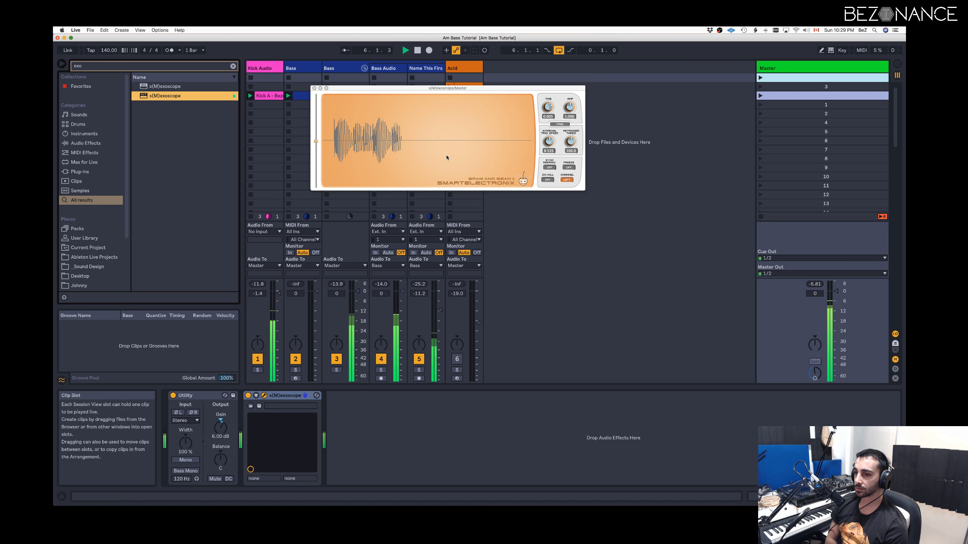
mouse_move(547, 107)
left_mouse_down()
mouse_move(540, 123)
mouse_move(539, 111)
left_mouse_up()
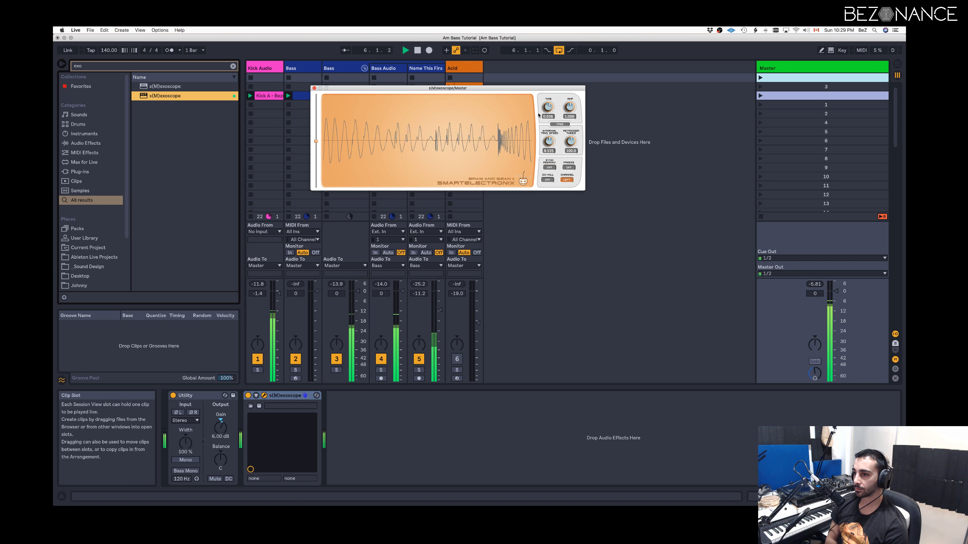
left_click_drag(496, 90, 673, 106)
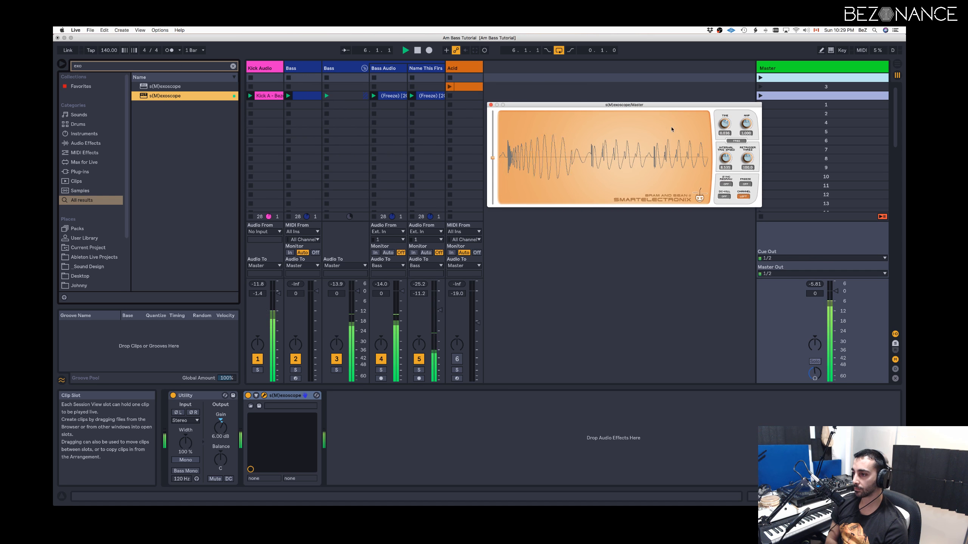
left_click(746, 184)
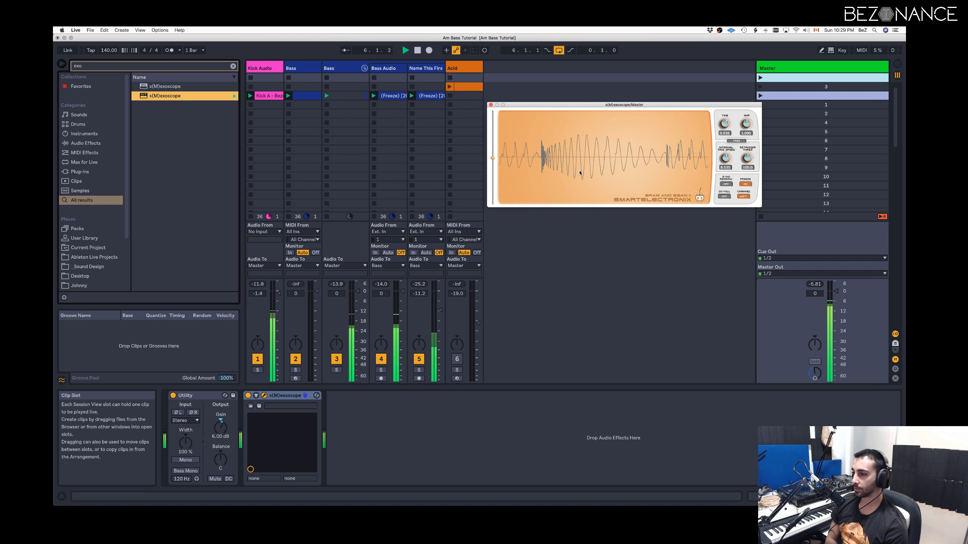
Duplicate s(M)exoscope on the Master and place the copy's window directly below the frozen one.
left_click(301, 400)
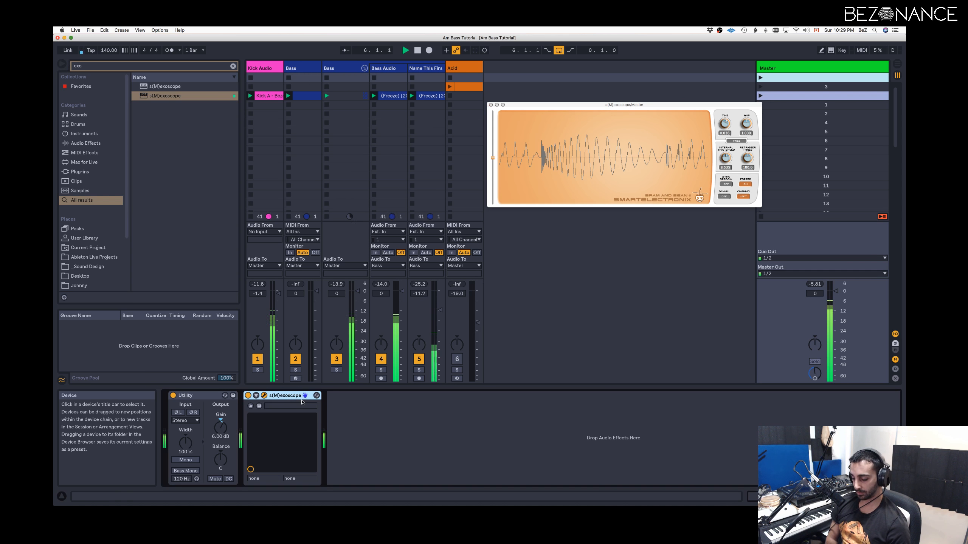
key("super+f")
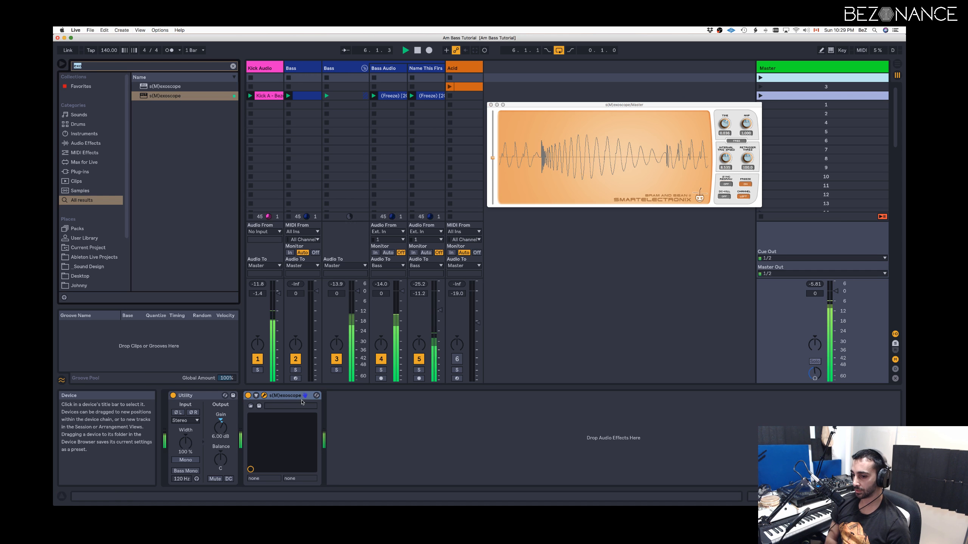
left_click(301, 399)
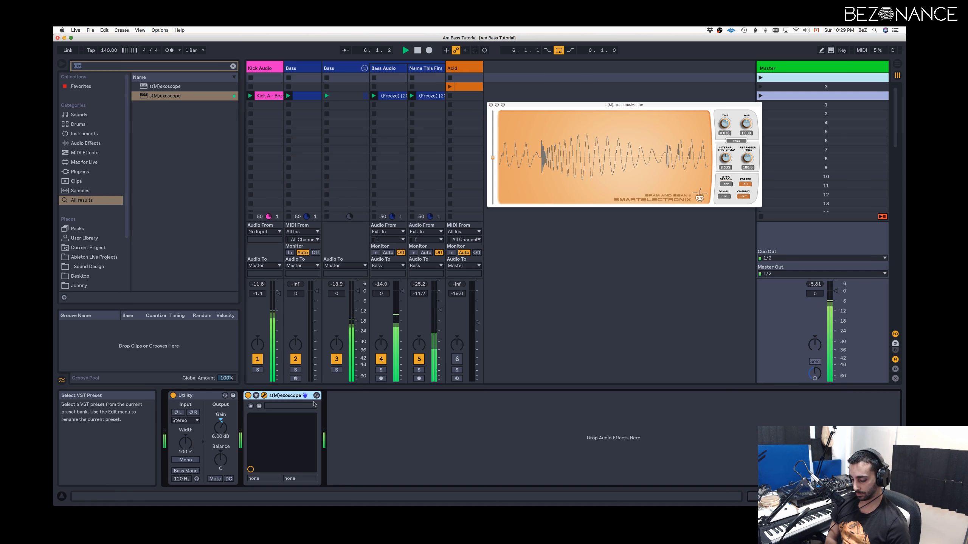
key("super+d")
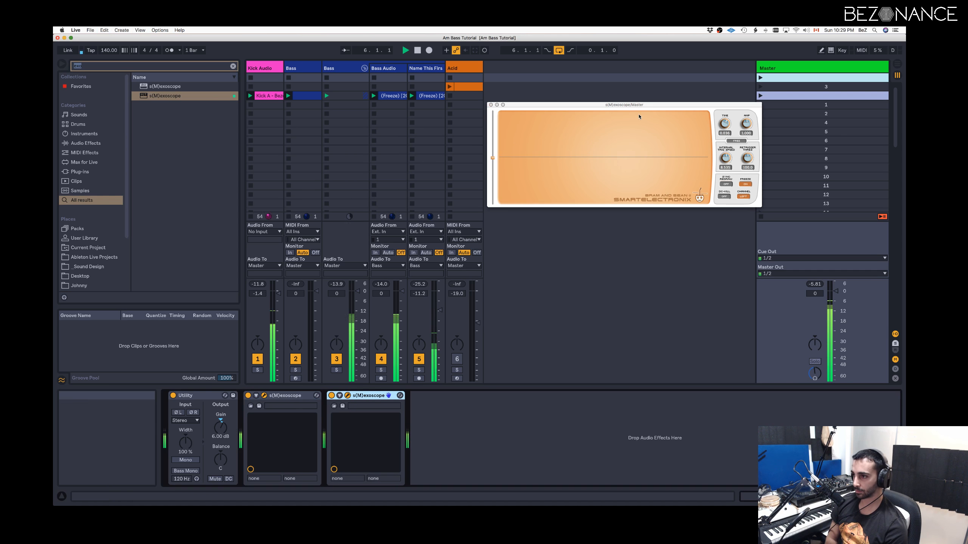
left_click_drag(637, 105, 637, 214)
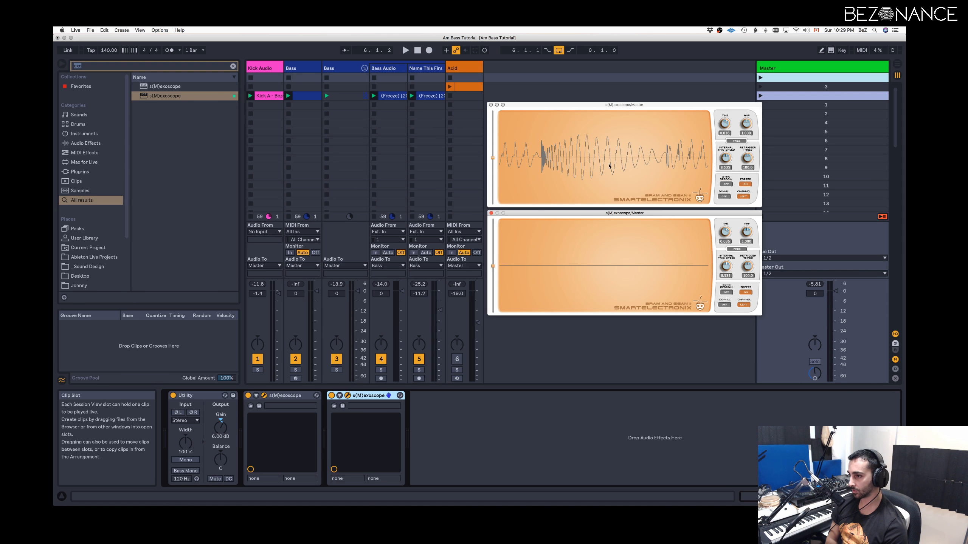
Return to the Bass group's devices, play the loop and change PHA-979's left phase to 90.0.
left_click(295, 69)
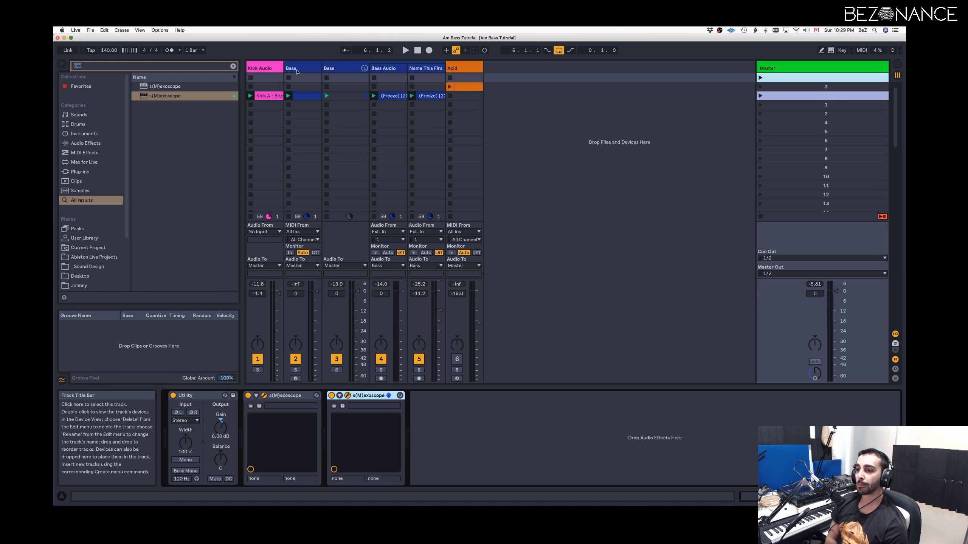
left_click(339, 76)
key("space")
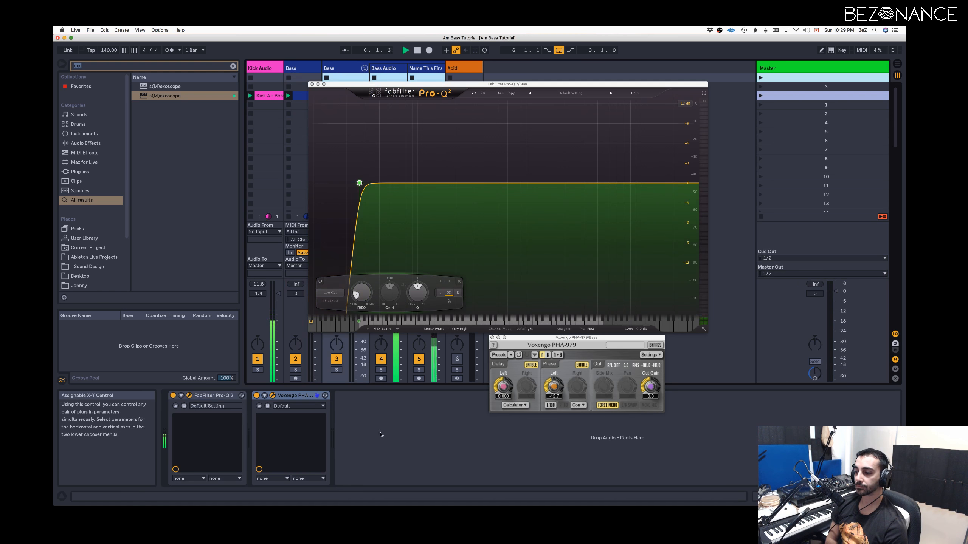
left_click_drag(564, 387, 565, 408)
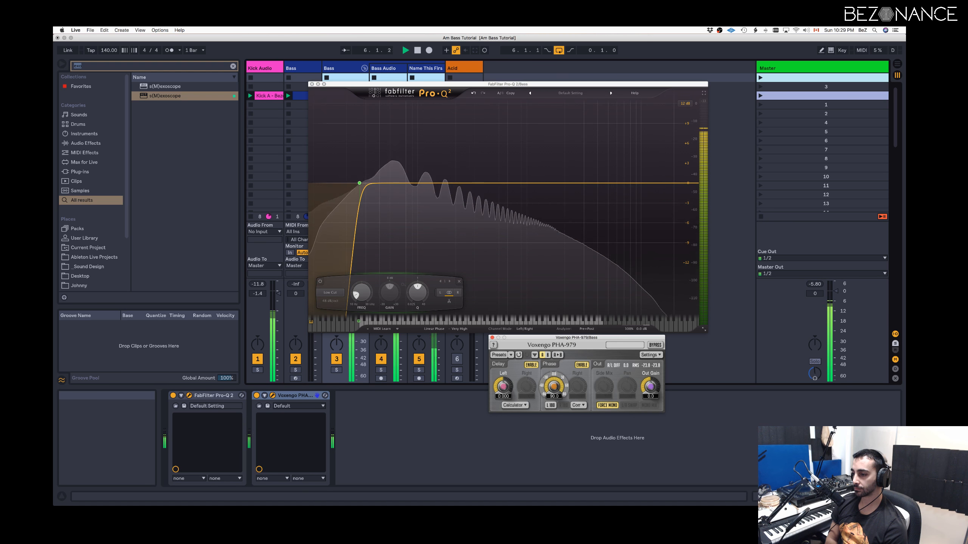
Show the Master's oscilloscopes and release and refreeze the lower s(M)exoscope until it captures a waveform comparable to the upper one.
left_click(772, 67)
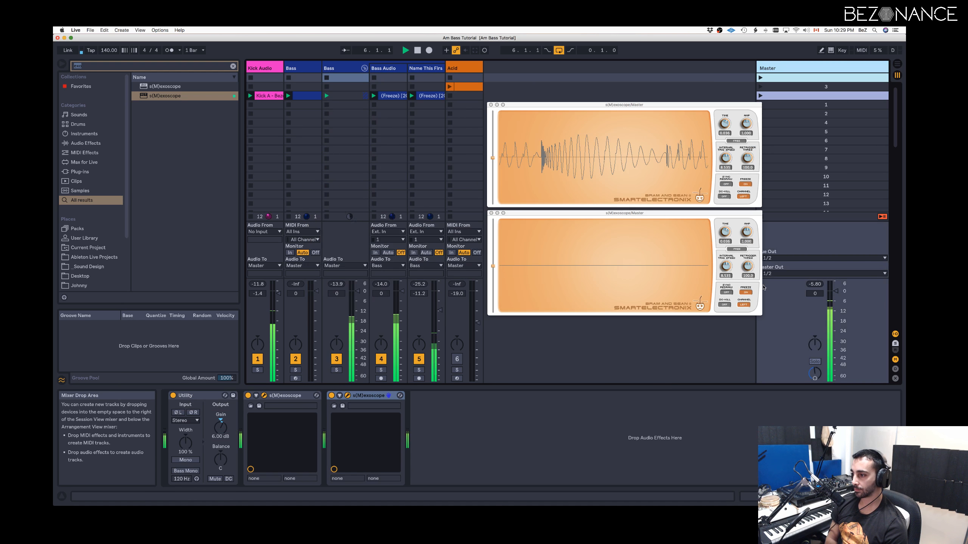
left_click(747, 292)
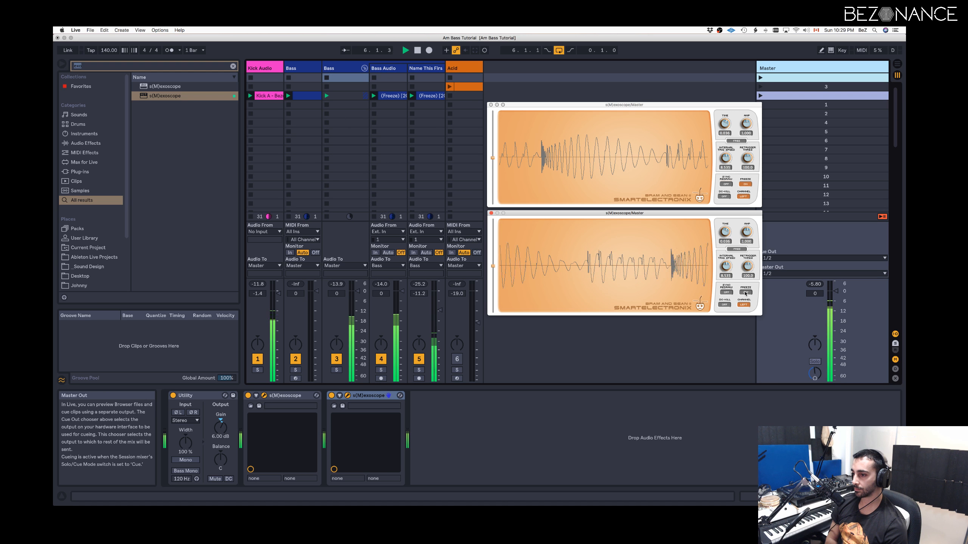
left_click(745, 292)
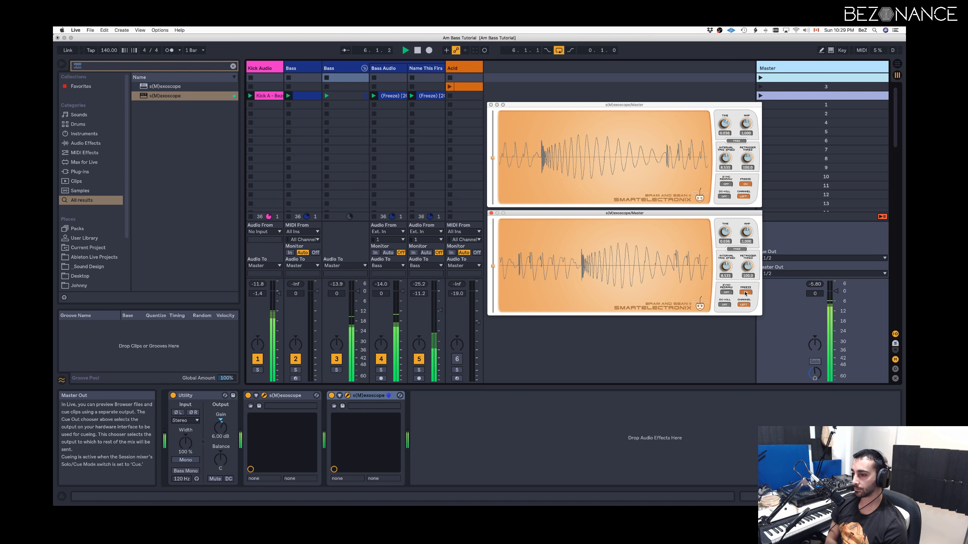
left_click(745, 293)
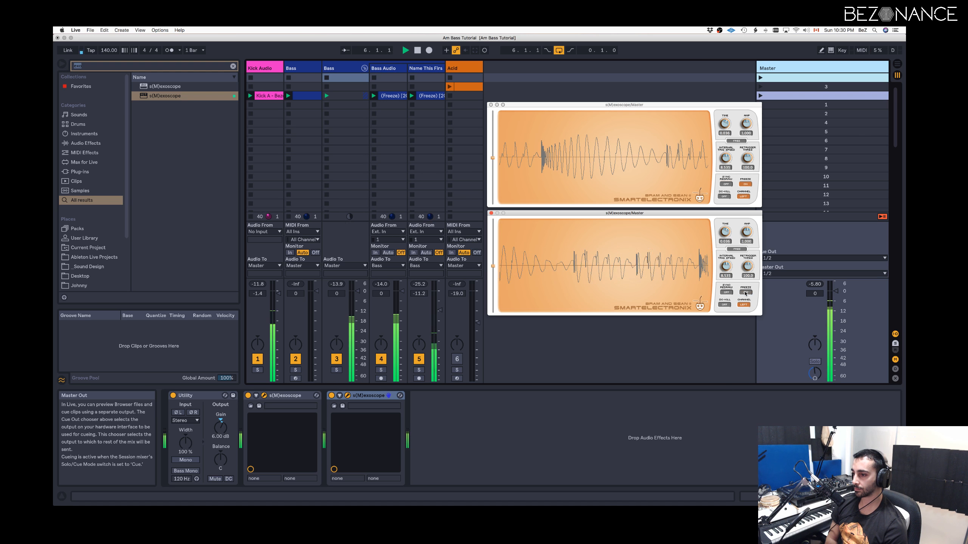
left_click(745, 293)
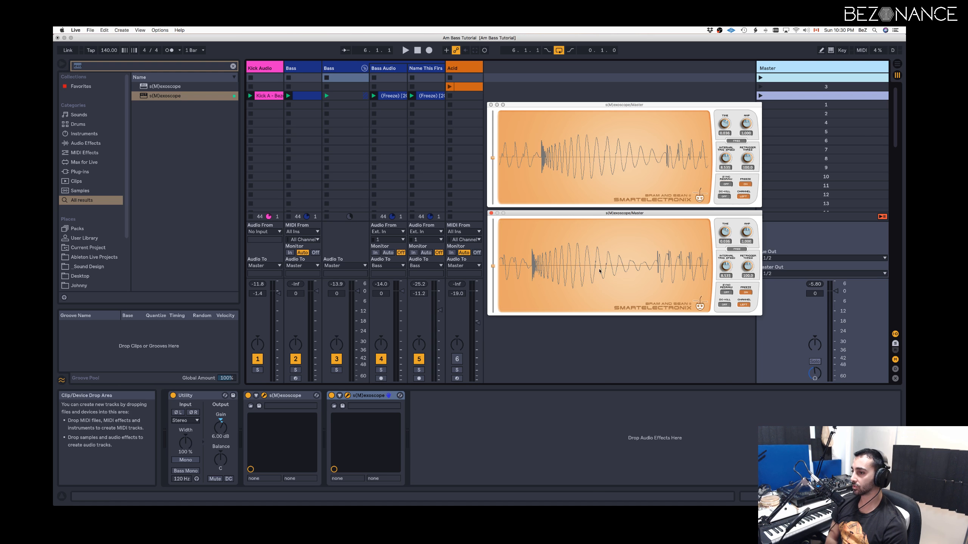
Play the loop, try a negative left delay in the Bass group's PHA-979 and unfreeze the lower Master oscilloscope to check it.
key("space")
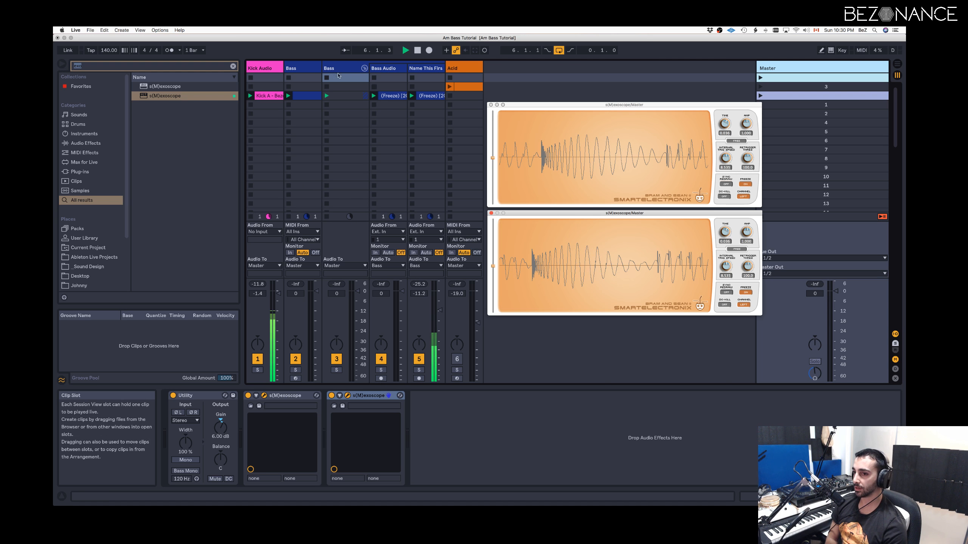
left_click(314, 89)
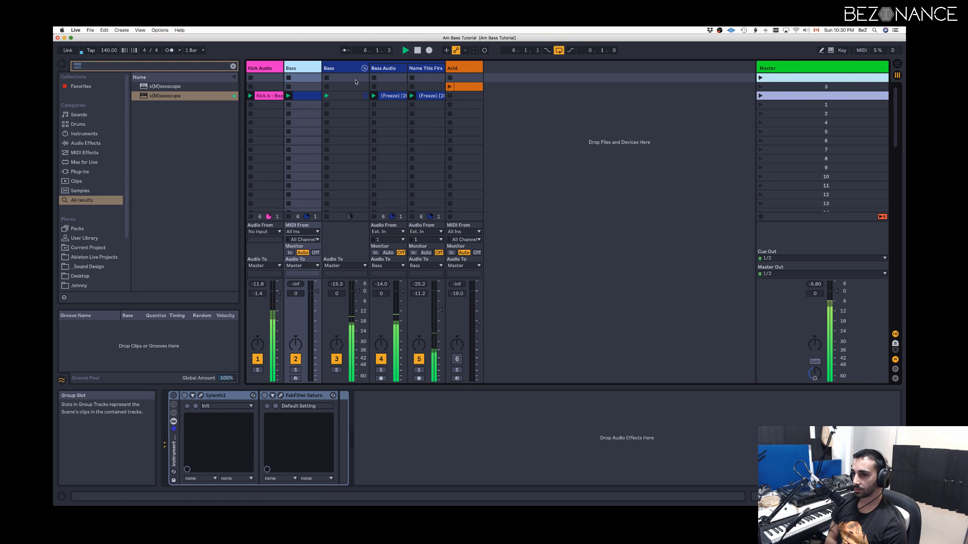
left_click(338, 69)
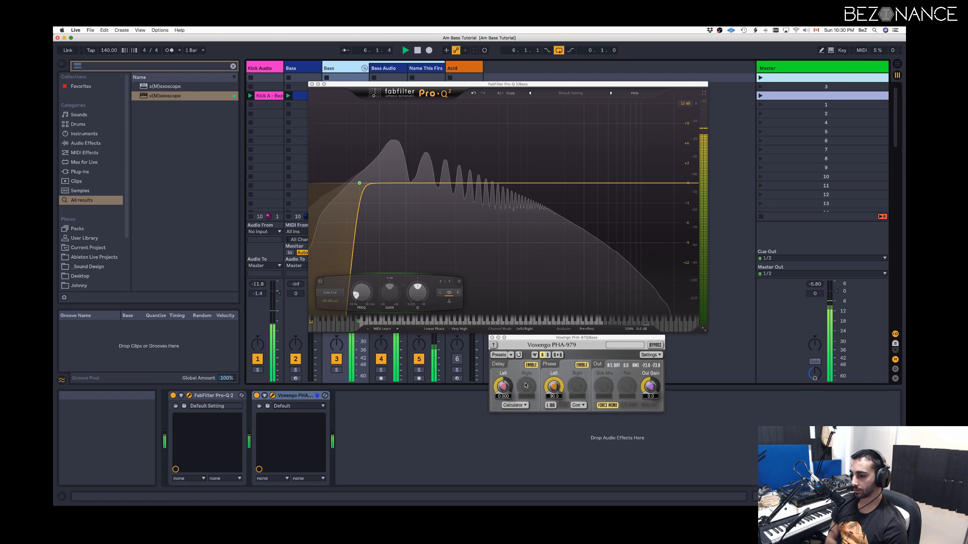
left_click(530, 365)
left_click(530, 365)
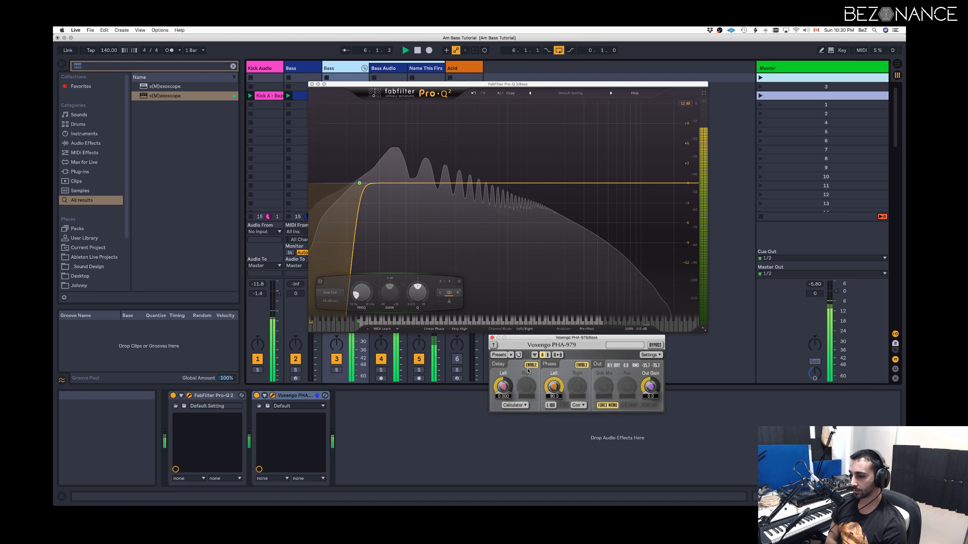
mouse_move(502, 387)
left_mouse_down()
mouse_move(503, 411)
mouse_move(503, 387)
left_mouse_up()
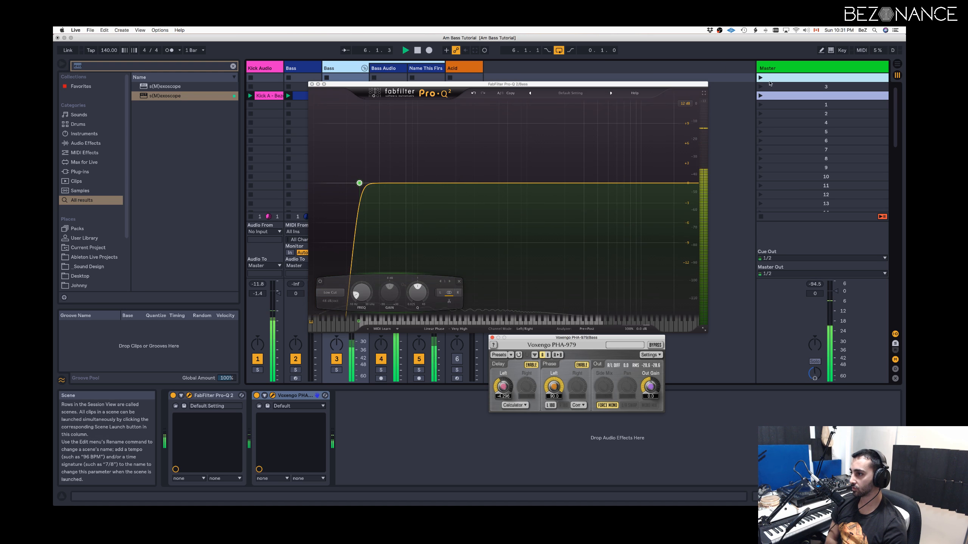
left_click(768, 68)
left_click(743, 295)
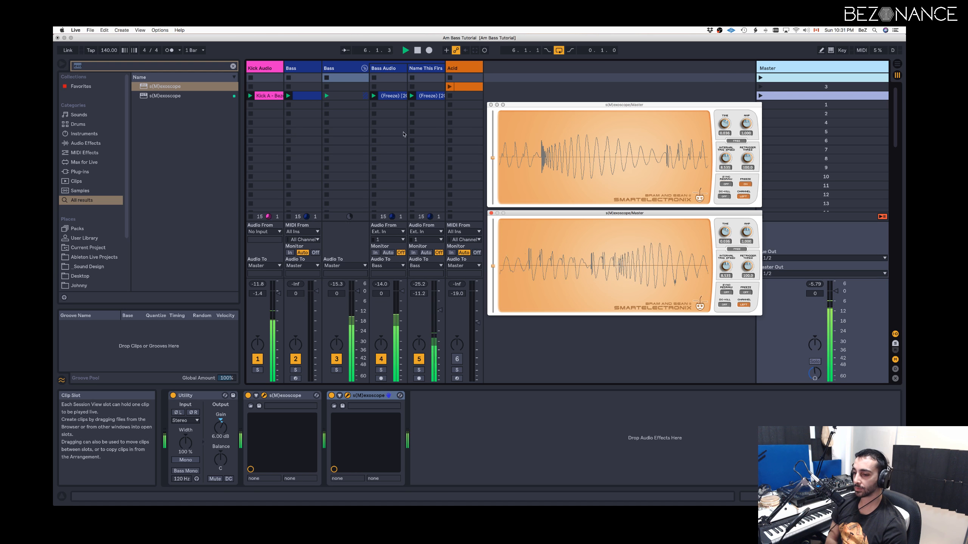
In the Bass group's PHA-979, enable the left channel's 180-degree inversion and raise the left delay to about 12.4.
left_click(343, 68)
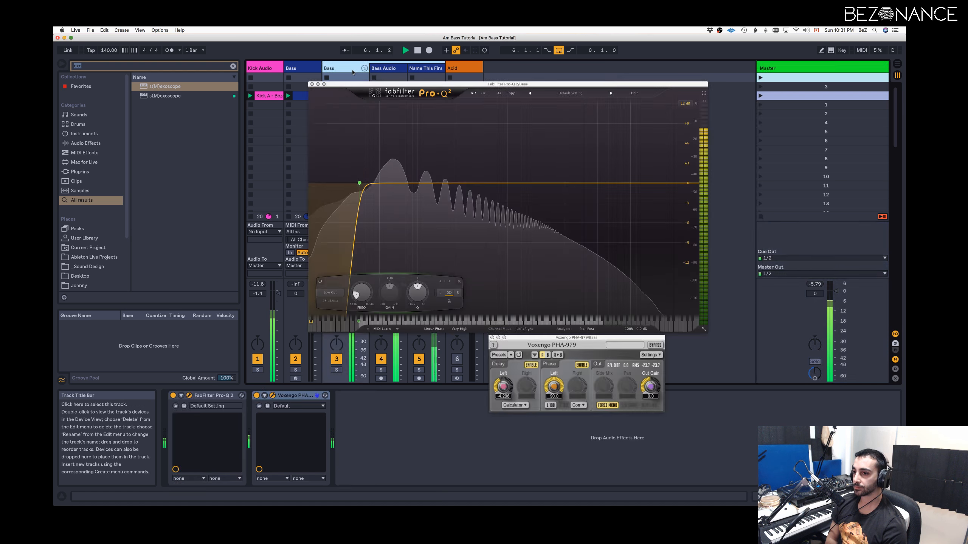
left_click_drag(547, 394, 554, 354)
left_click(551, 406)
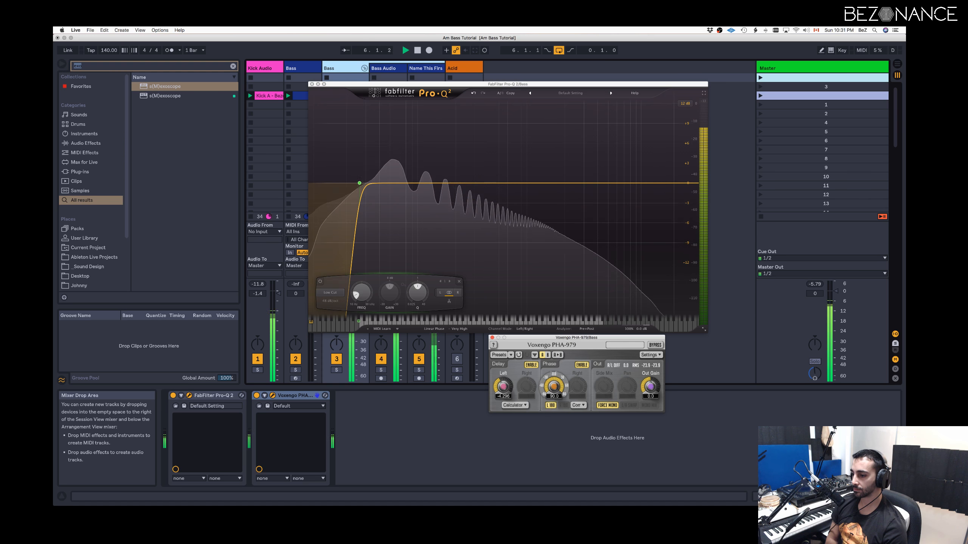
left_click_drag(503, 388, 503, 363)
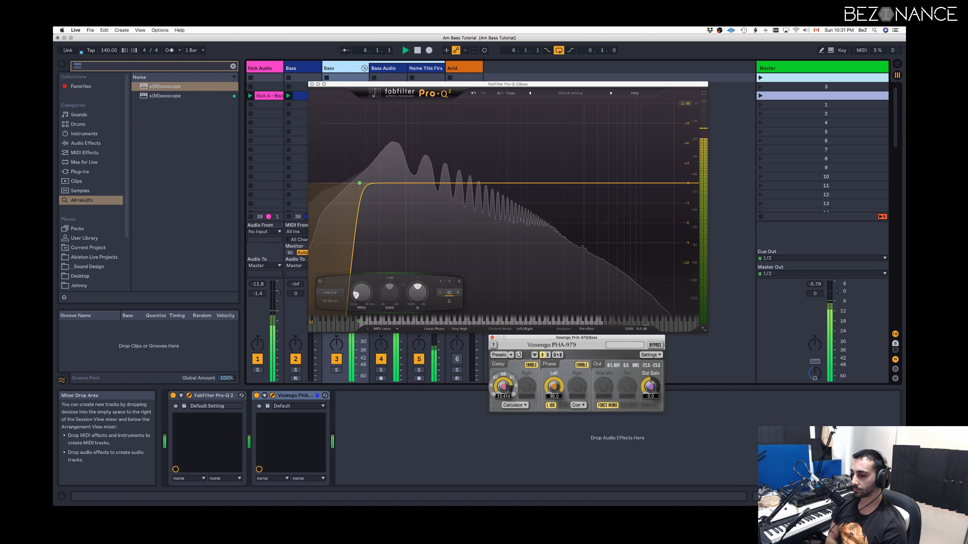
Compare the Master's two oscilloscopes, freezing and releasing the lower one, and stop playback.
left_click(841, 65)
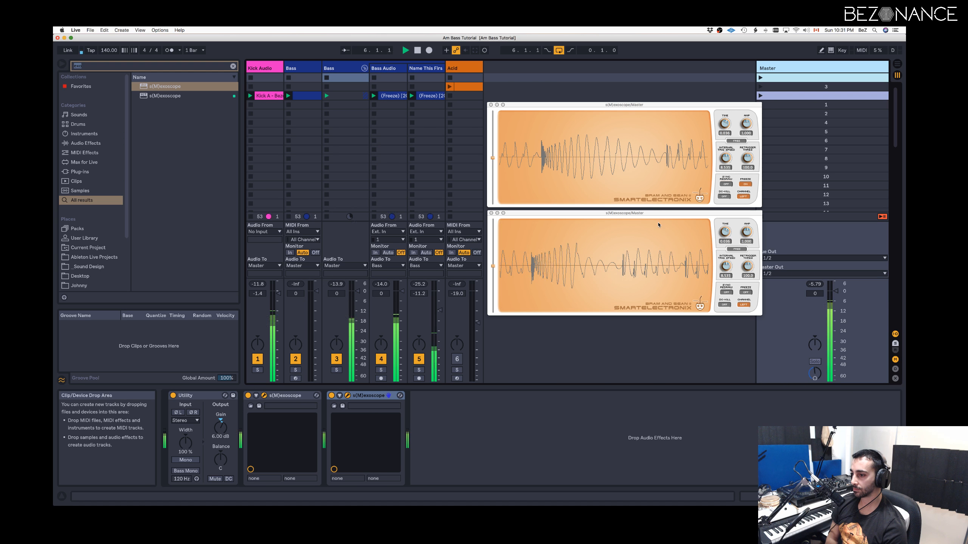
left_click(749, 292)
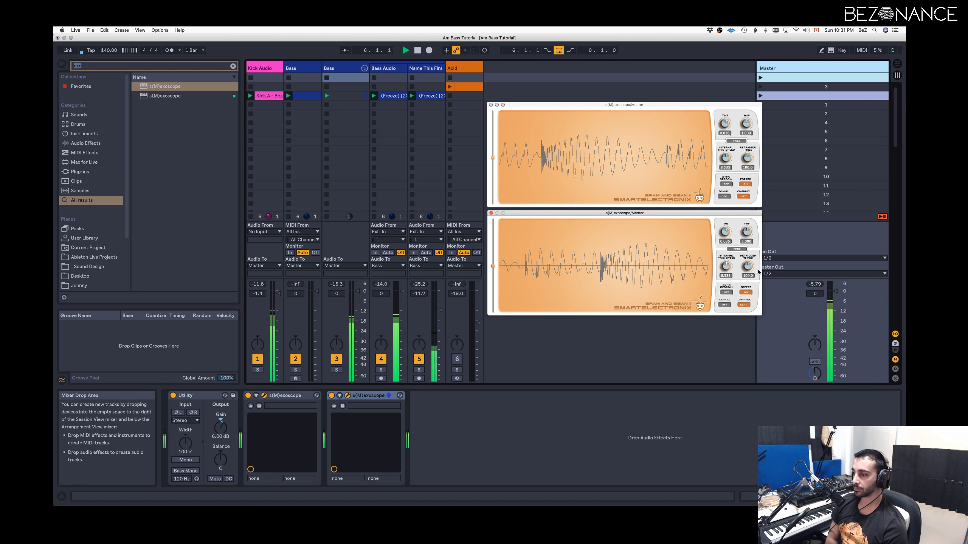
left_click(740, 291)
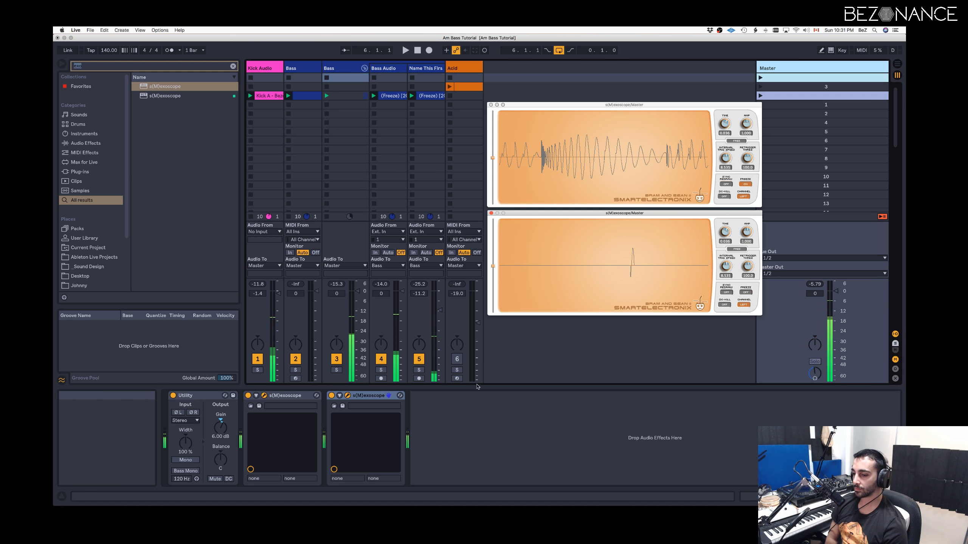
left_click(341, 67)
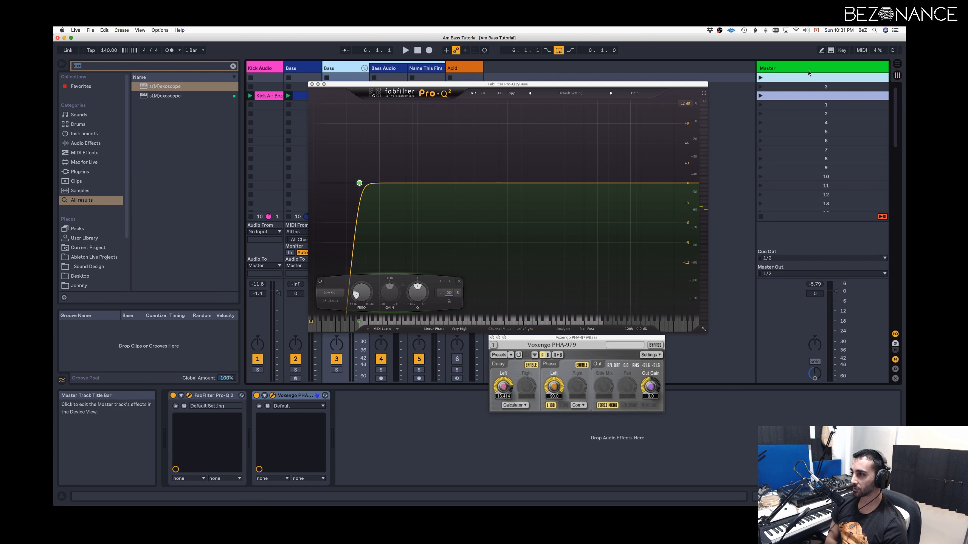
left_click(805, 68)
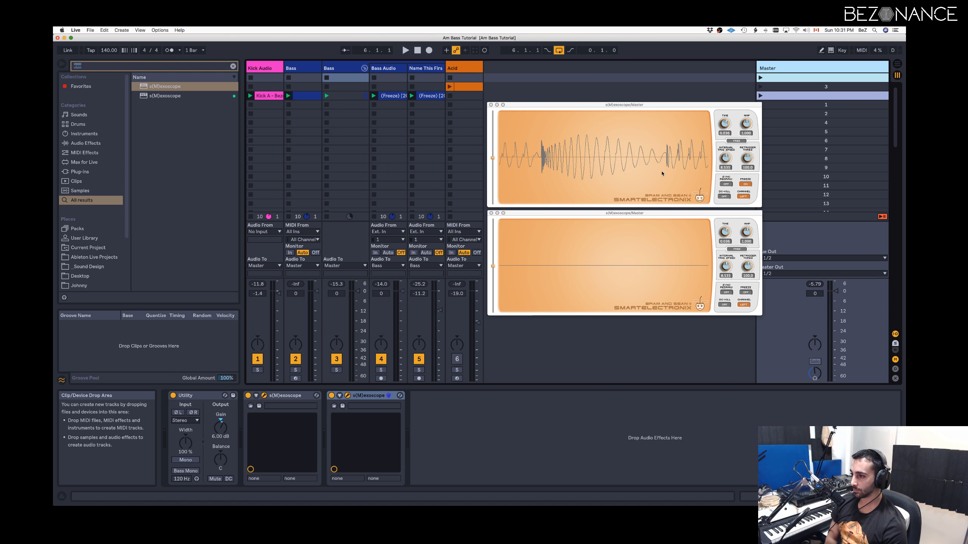
Close both s(M)exoscope windows and return to the Bass group's devices.
left_click(491, 105)
left_click(491, 212)
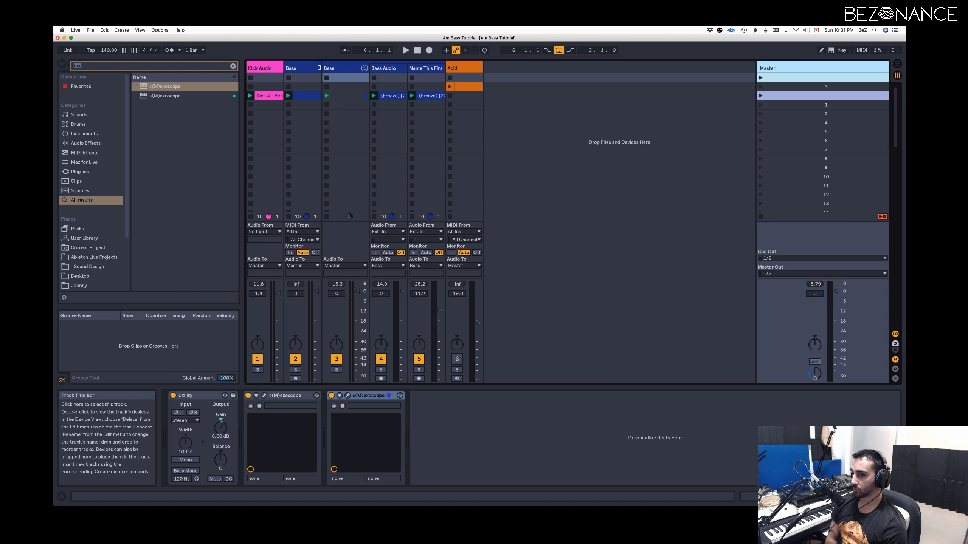
left_click(316, 70)
left_click(335, 68)
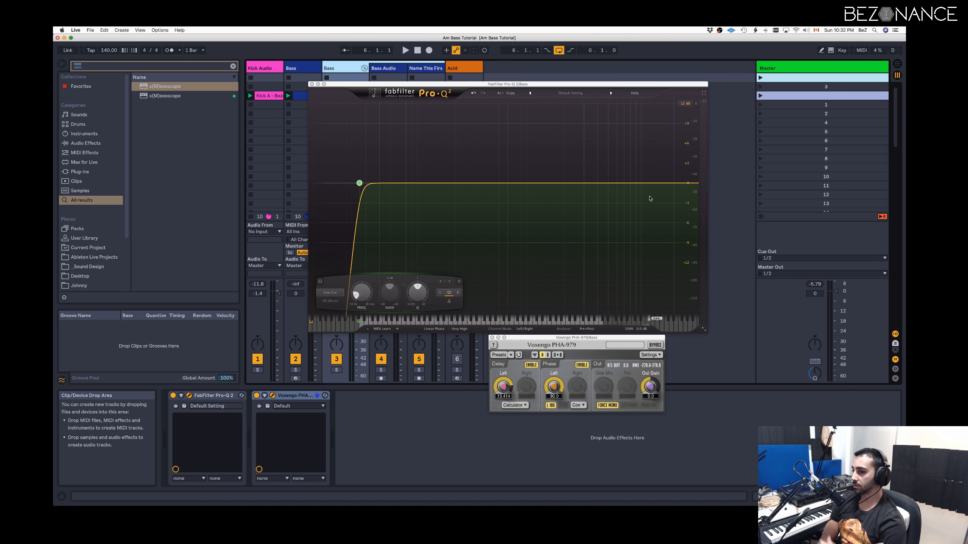
Play the loop, move the Pro-Q 2 window aside and switch PHA-979 off and on to compare the bass with and without it.
key("space")
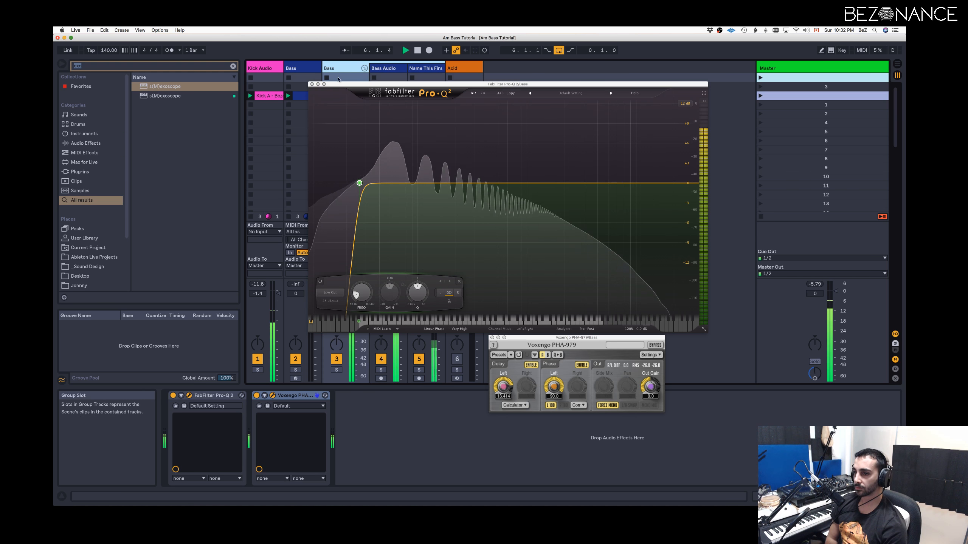
left_click(347, 89)
left_click_drag(347, 87, 425, 70)
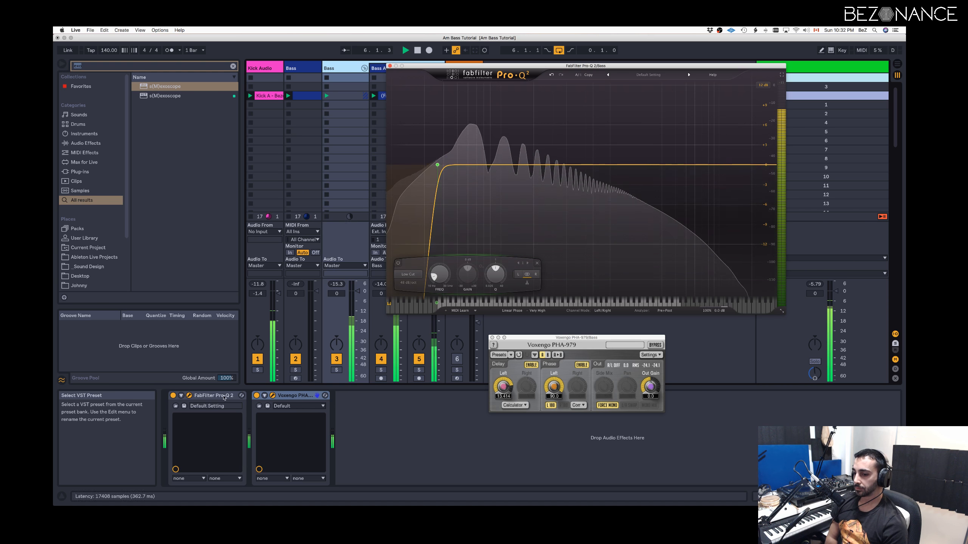
left_click(256, 396)
left_click(256, 396)
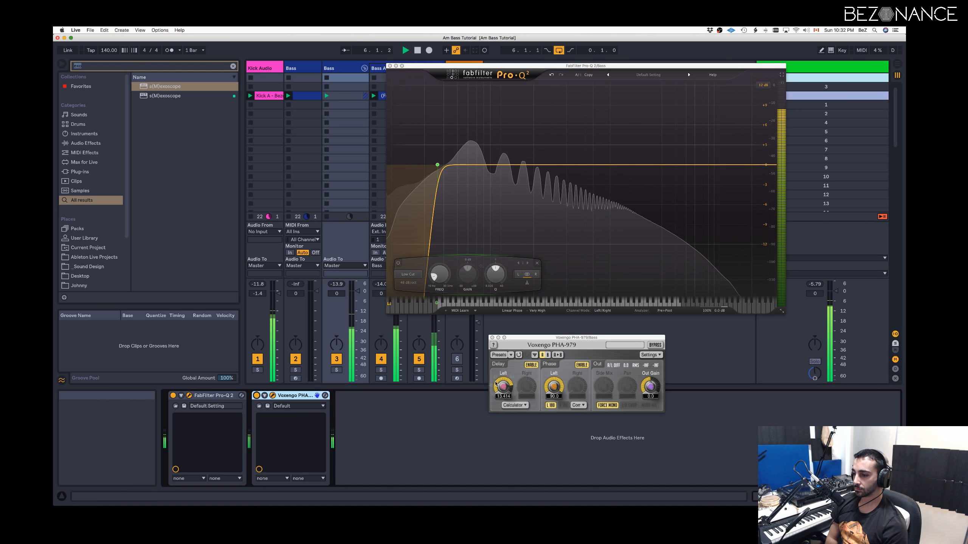
Disable PHA-979's delay section, fine-tune the left phase by ear, stop playback and close the plug-in window.
left_click(531, 364)
mouse_move(559, 387)
left_mouse_down()
mouse_move(559, 405)
mouse_move(555, 386)
left_mouse_up()
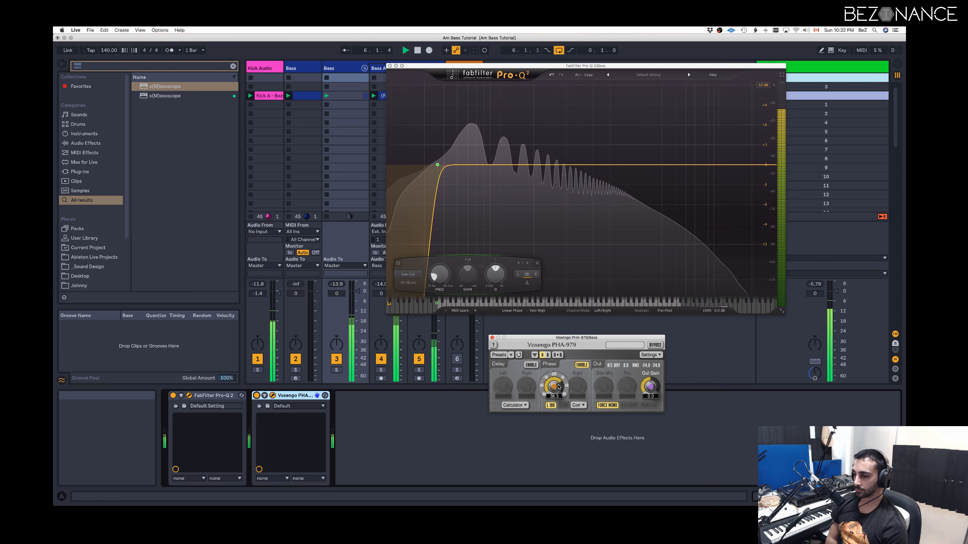
key("space")
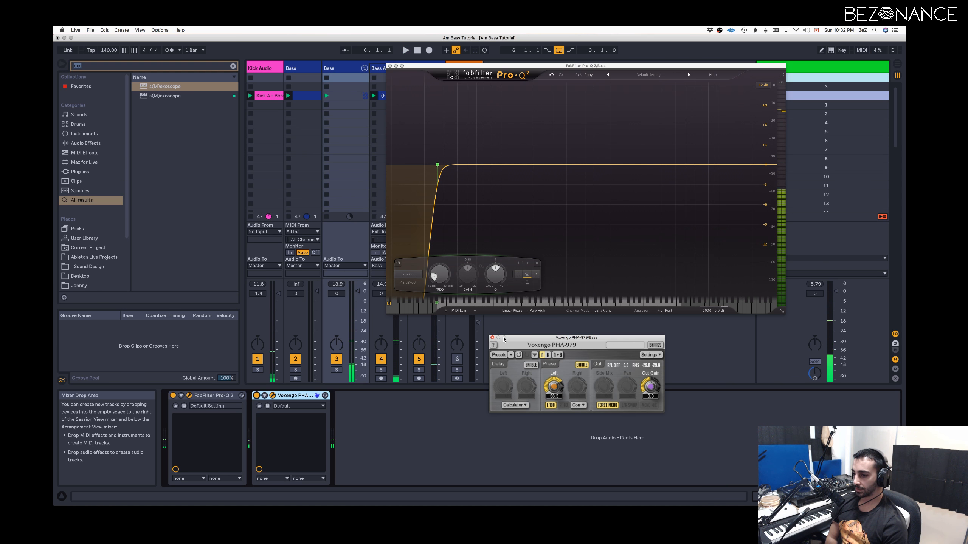
left_click(491, 338)
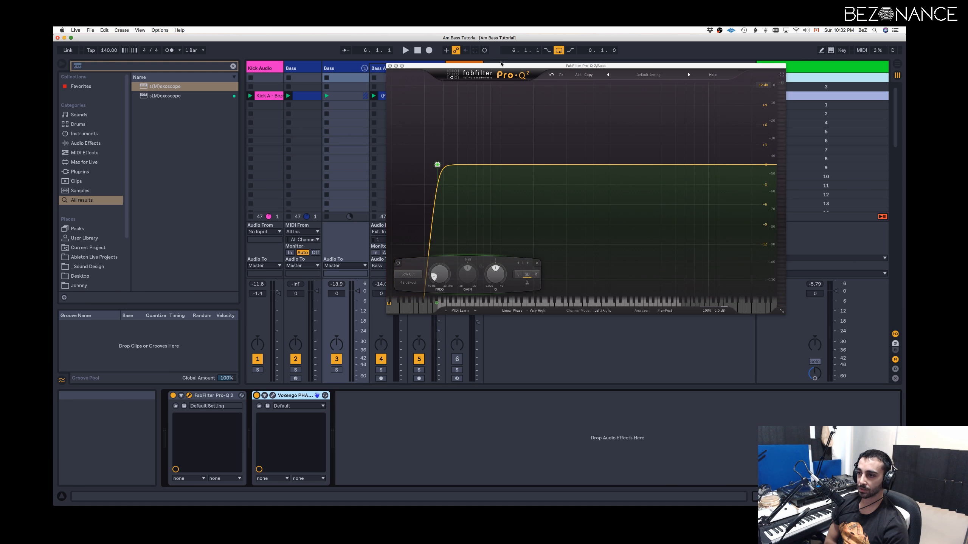
Move the Pro-Q 2 window clear of the tracks, activate the Acid track, play the loop and launch the Acid clip.
left_click_drag(503, 66, 621, 73)
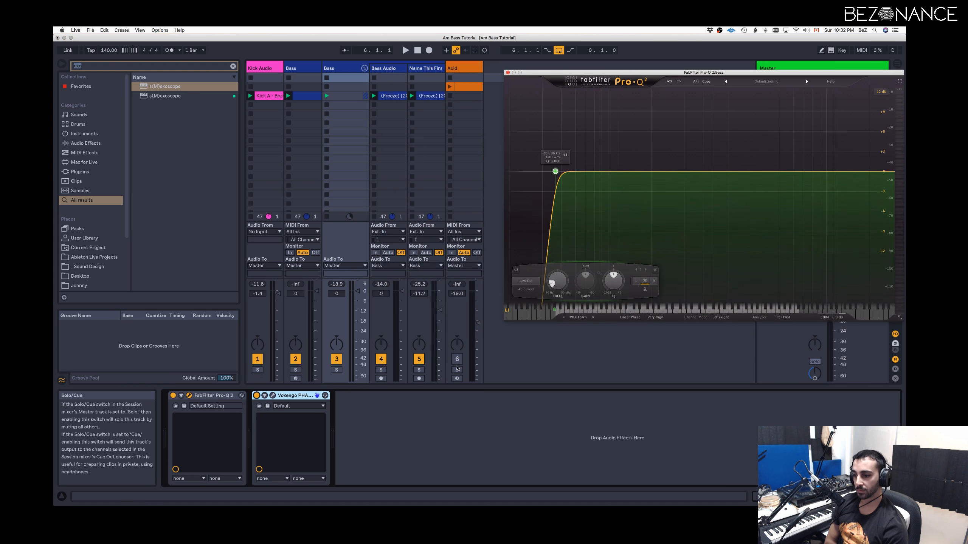
left_click(457, 359)
key("space")
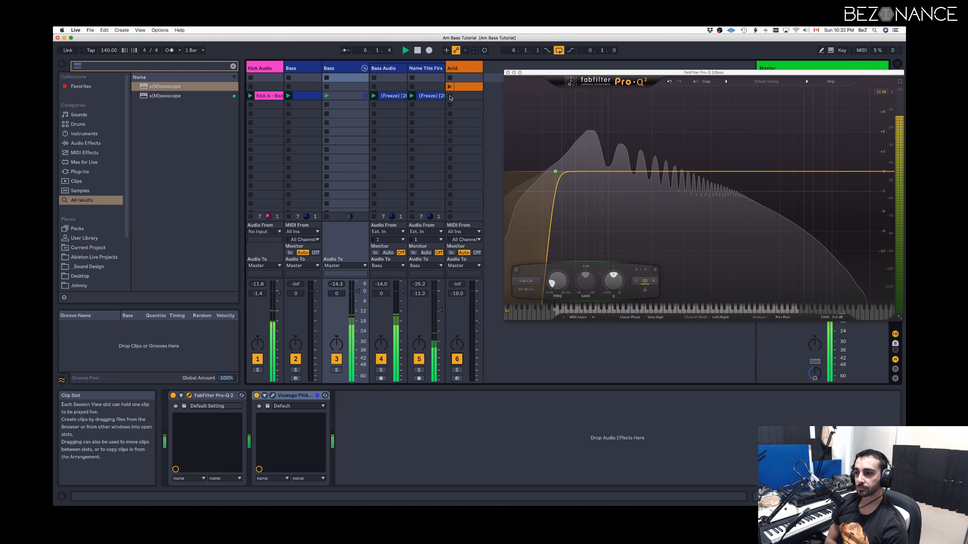
left_click(450, 87)
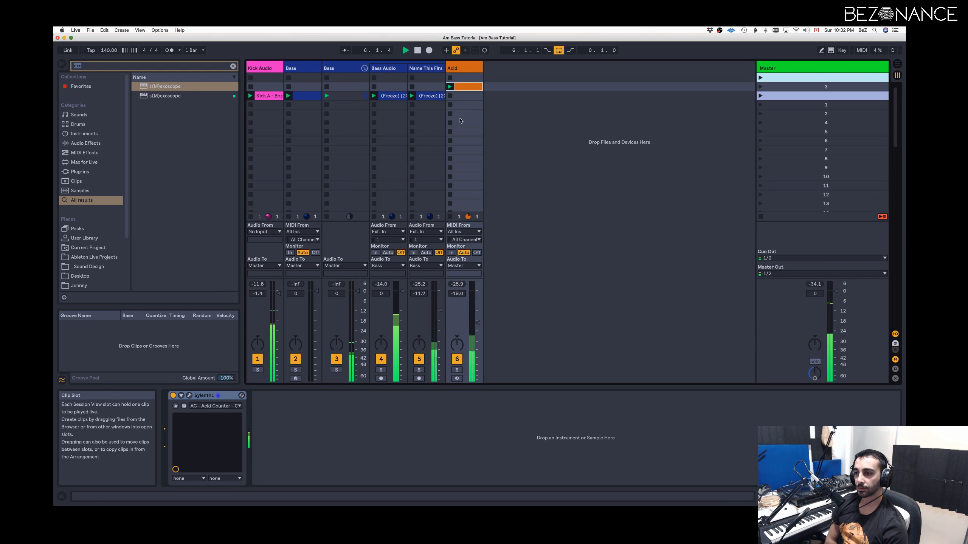